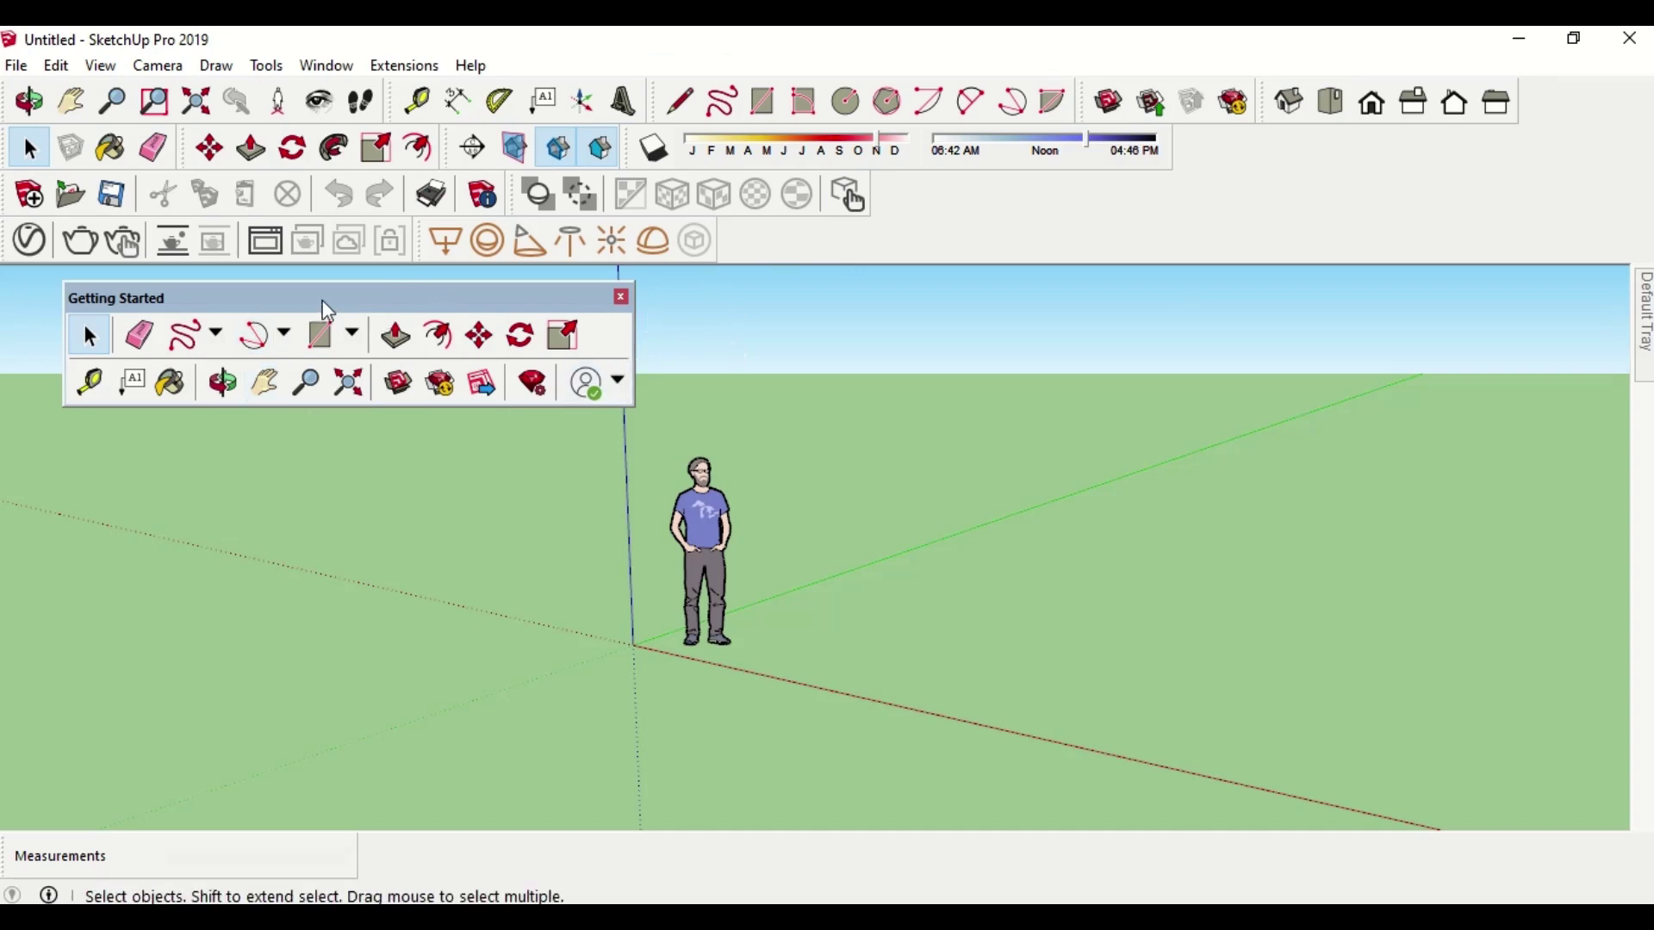
# Reposition the floating Getting Started toolbar so it stays clear of the scale figure
pyautogui.moveTo(328, 310)
pyautogui.mouseDown()
pyautogui.moveTo(323, 372)
pyautogui.moveTo(347, 325)
pyautogui.mouseUp()
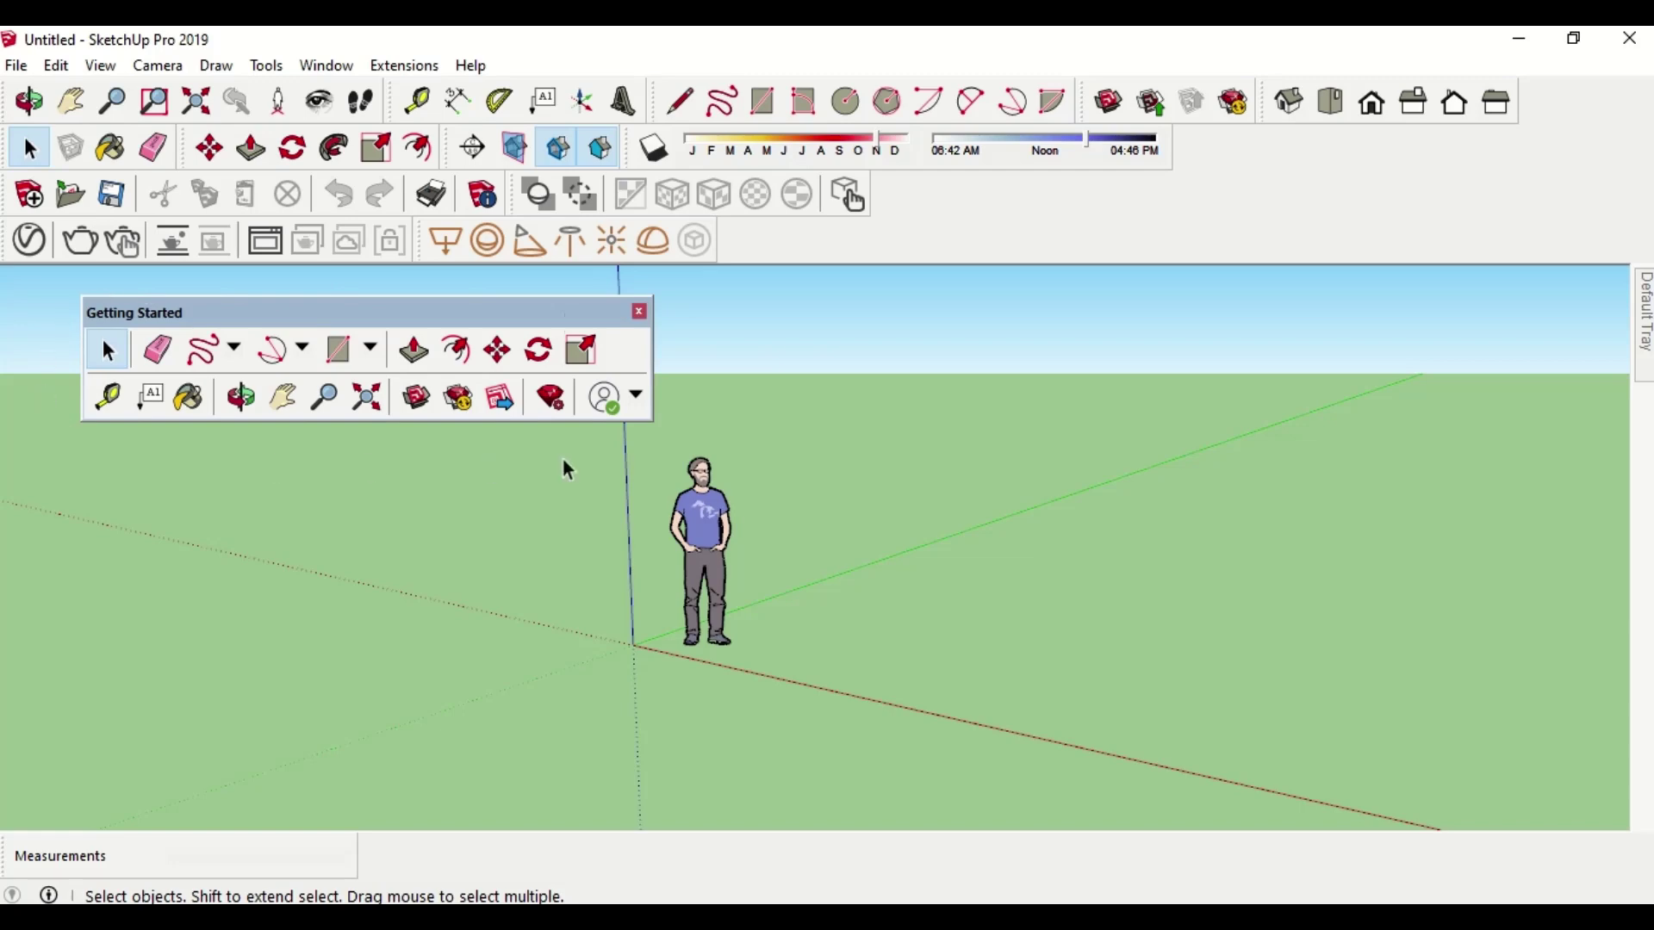
pyautogui.moveTo(384, 313); pyautogui.dragTo(336, 307)
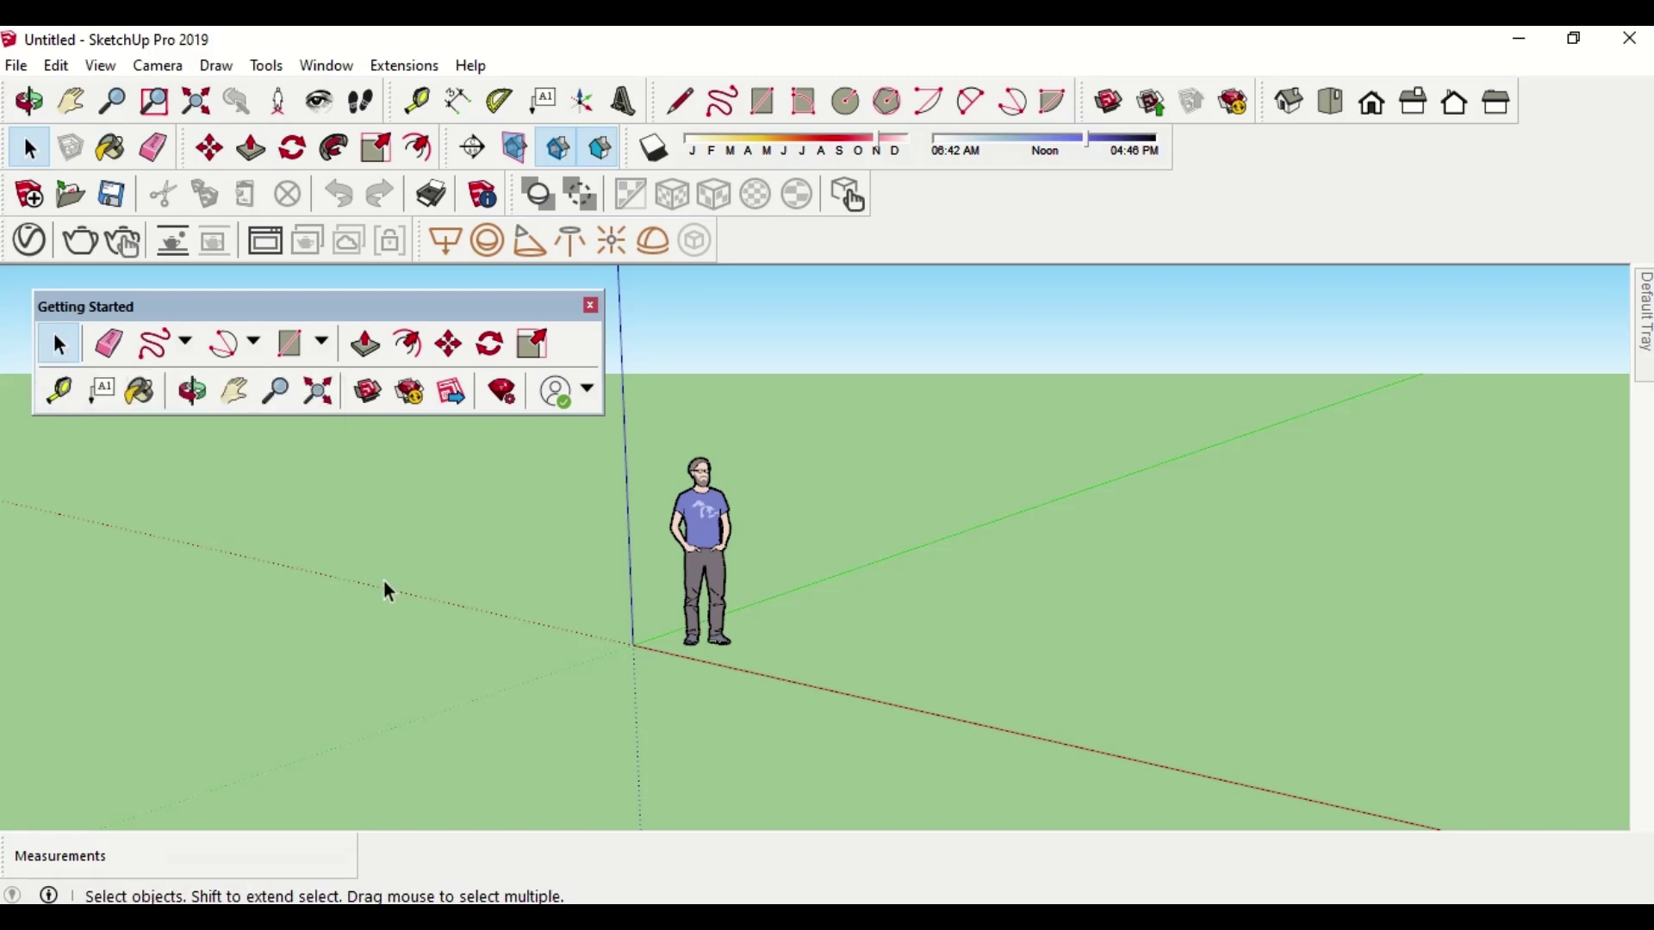
pyautogui.click(709, 535)
pyautogui.click(859, 460)
pyautogui.moveTo(1648, 327)
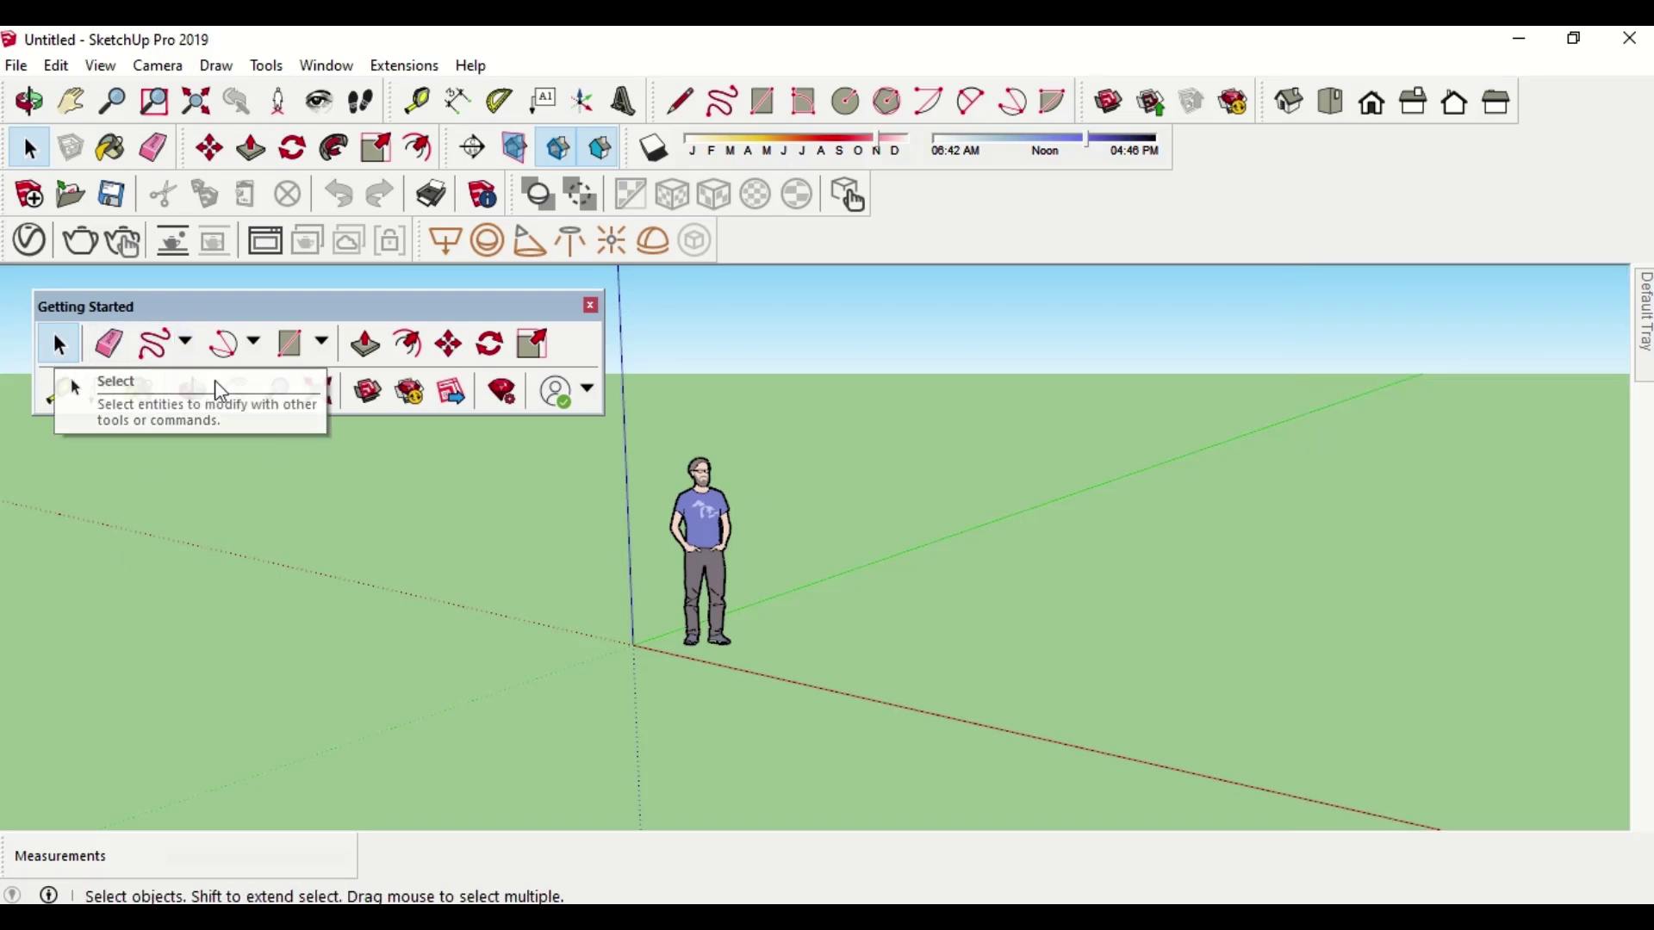
# Draw a square about 5' 4 7/8" on each side on the ground beside the scale figure with the Rectangle tool
pyautogui.click(290, 344)
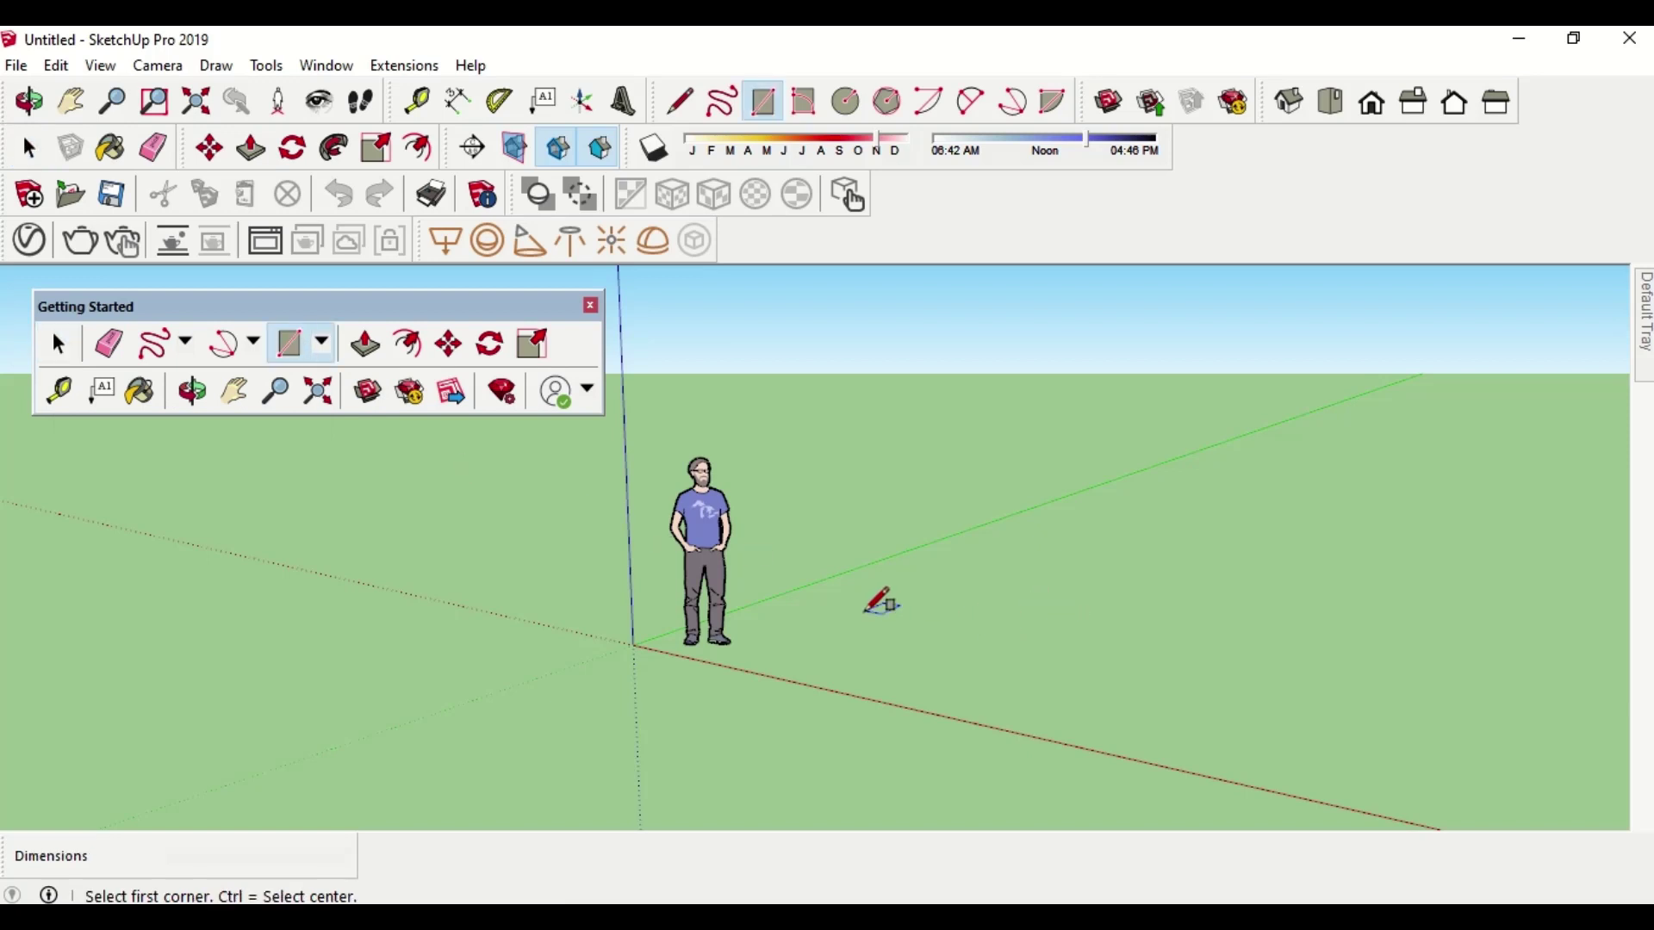
pyautogui.click(867, 612)
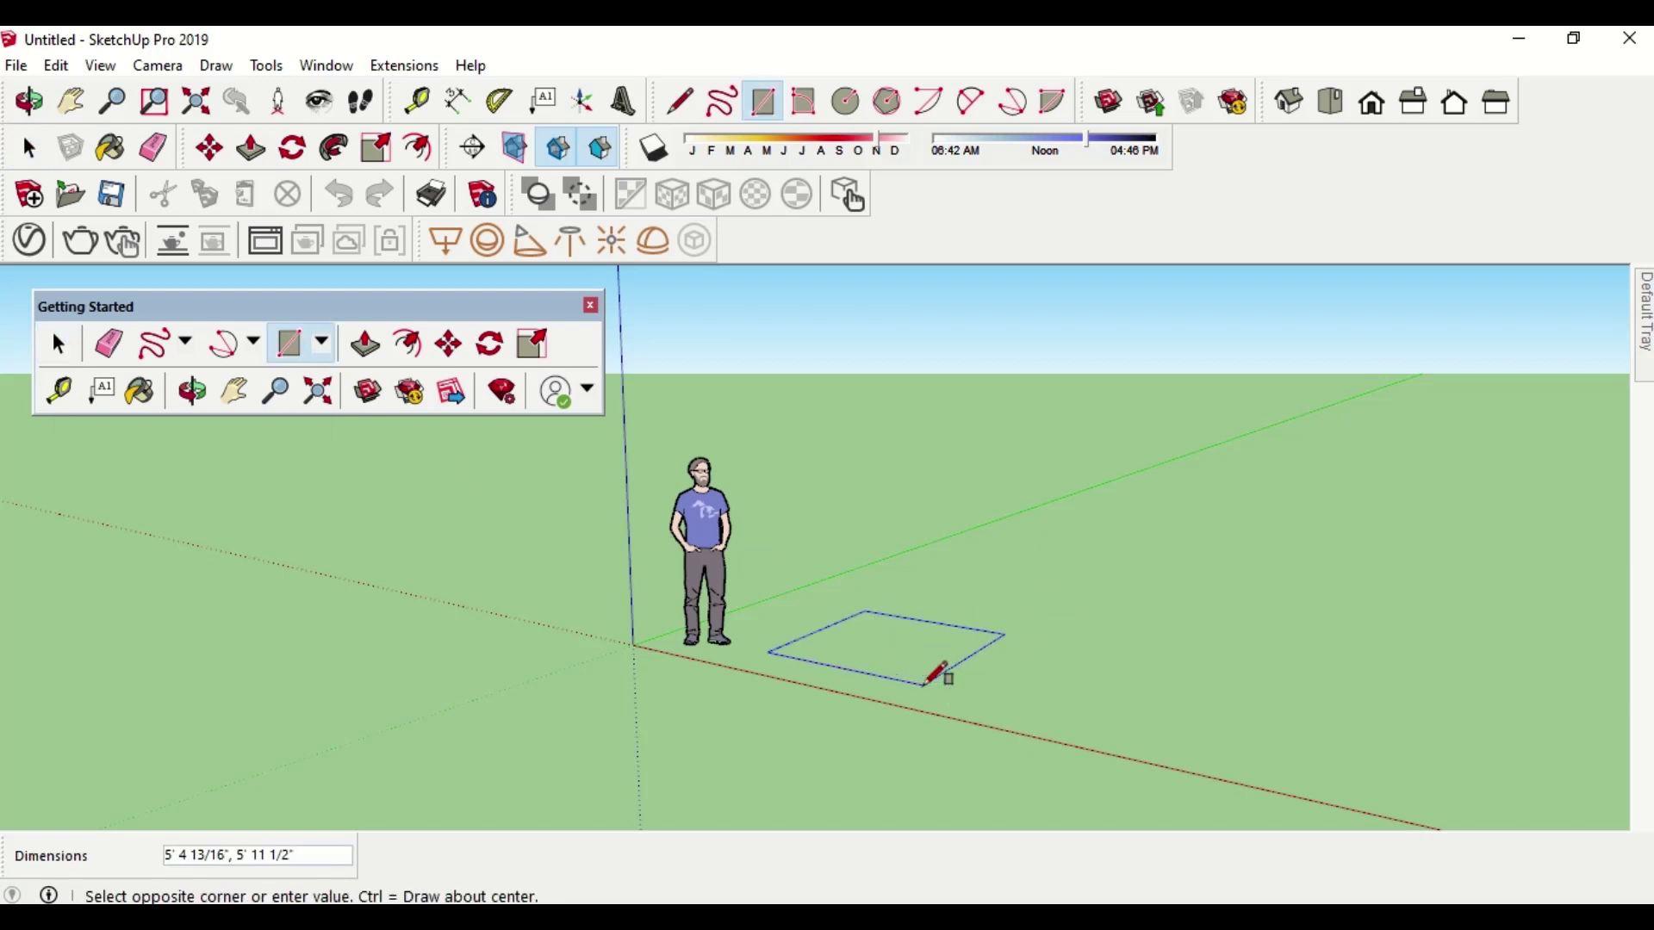
pyautogui.click(932, 681)
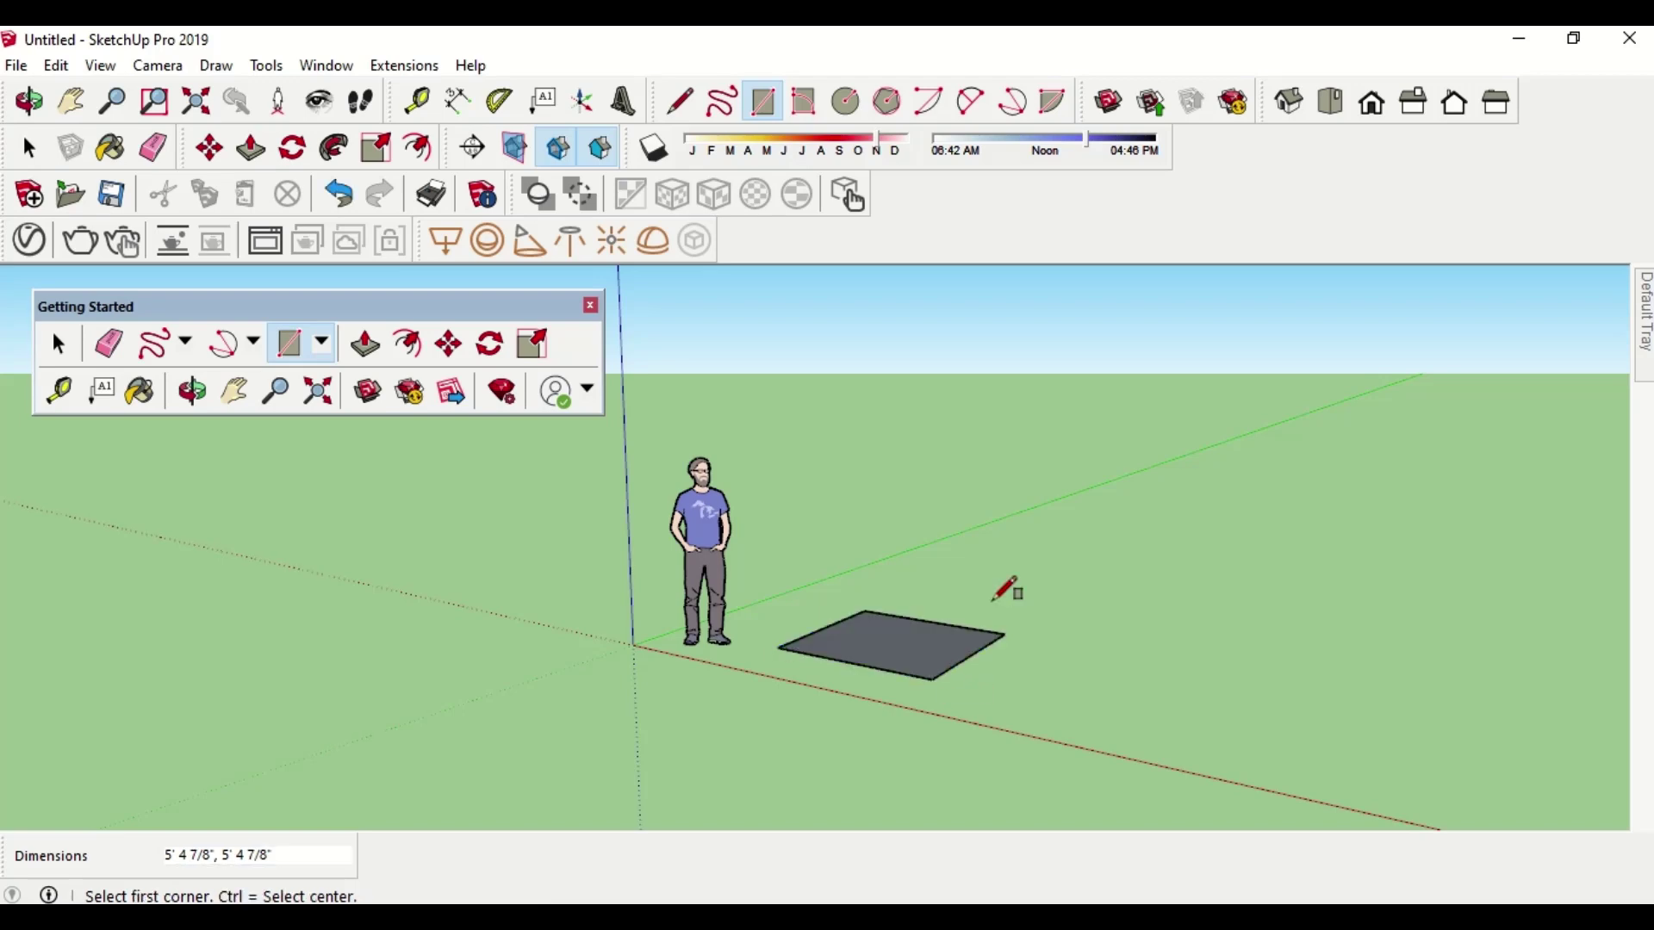
# Try the Select tool on the square's face, selecting it and clearing the selection several times
pyautogui.moveTo(1007, 583); pyautogui.dragTo(1064, 695, button='middle')
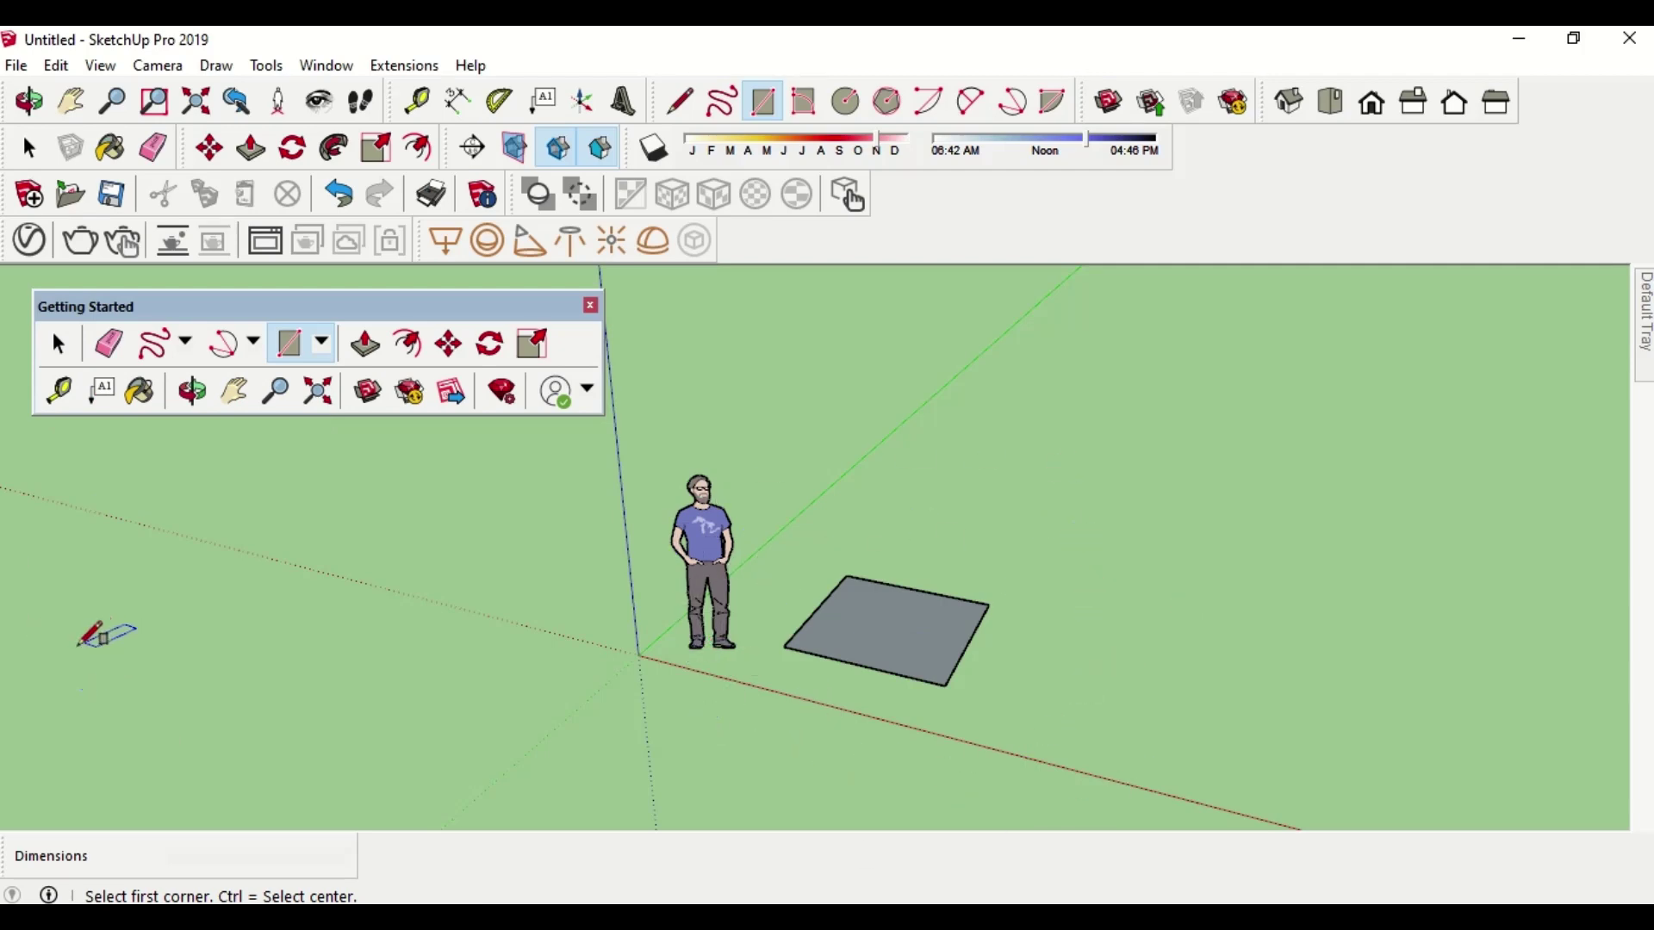
pyautogui.click(57, 347)
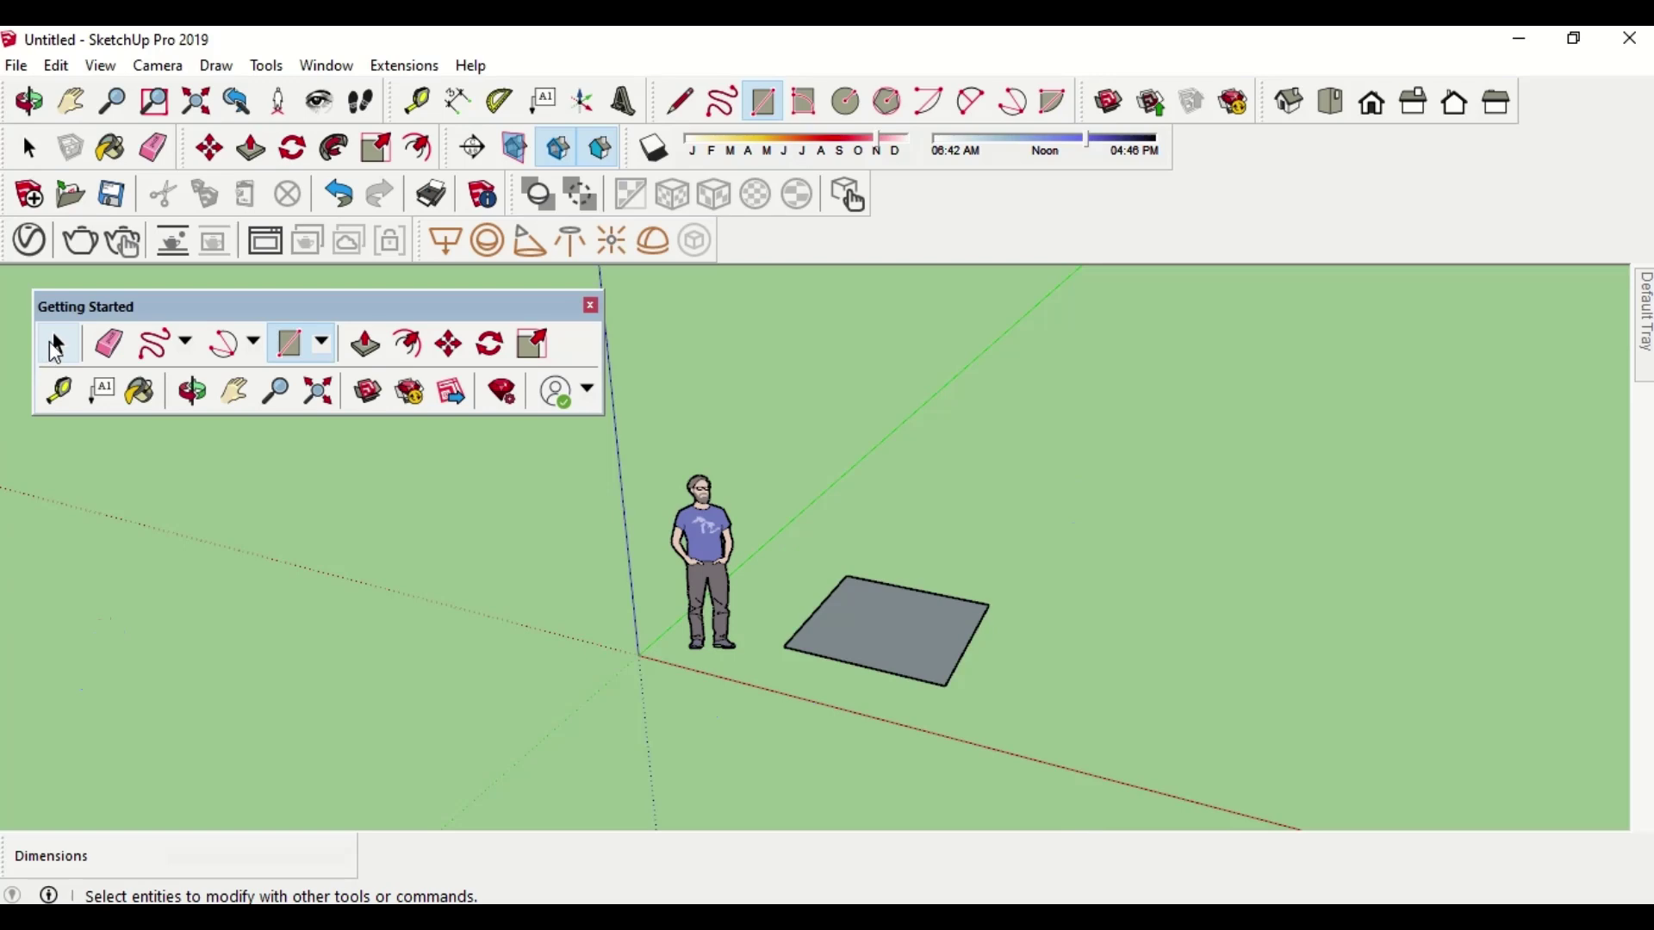
pyautogui.click(58, 347)
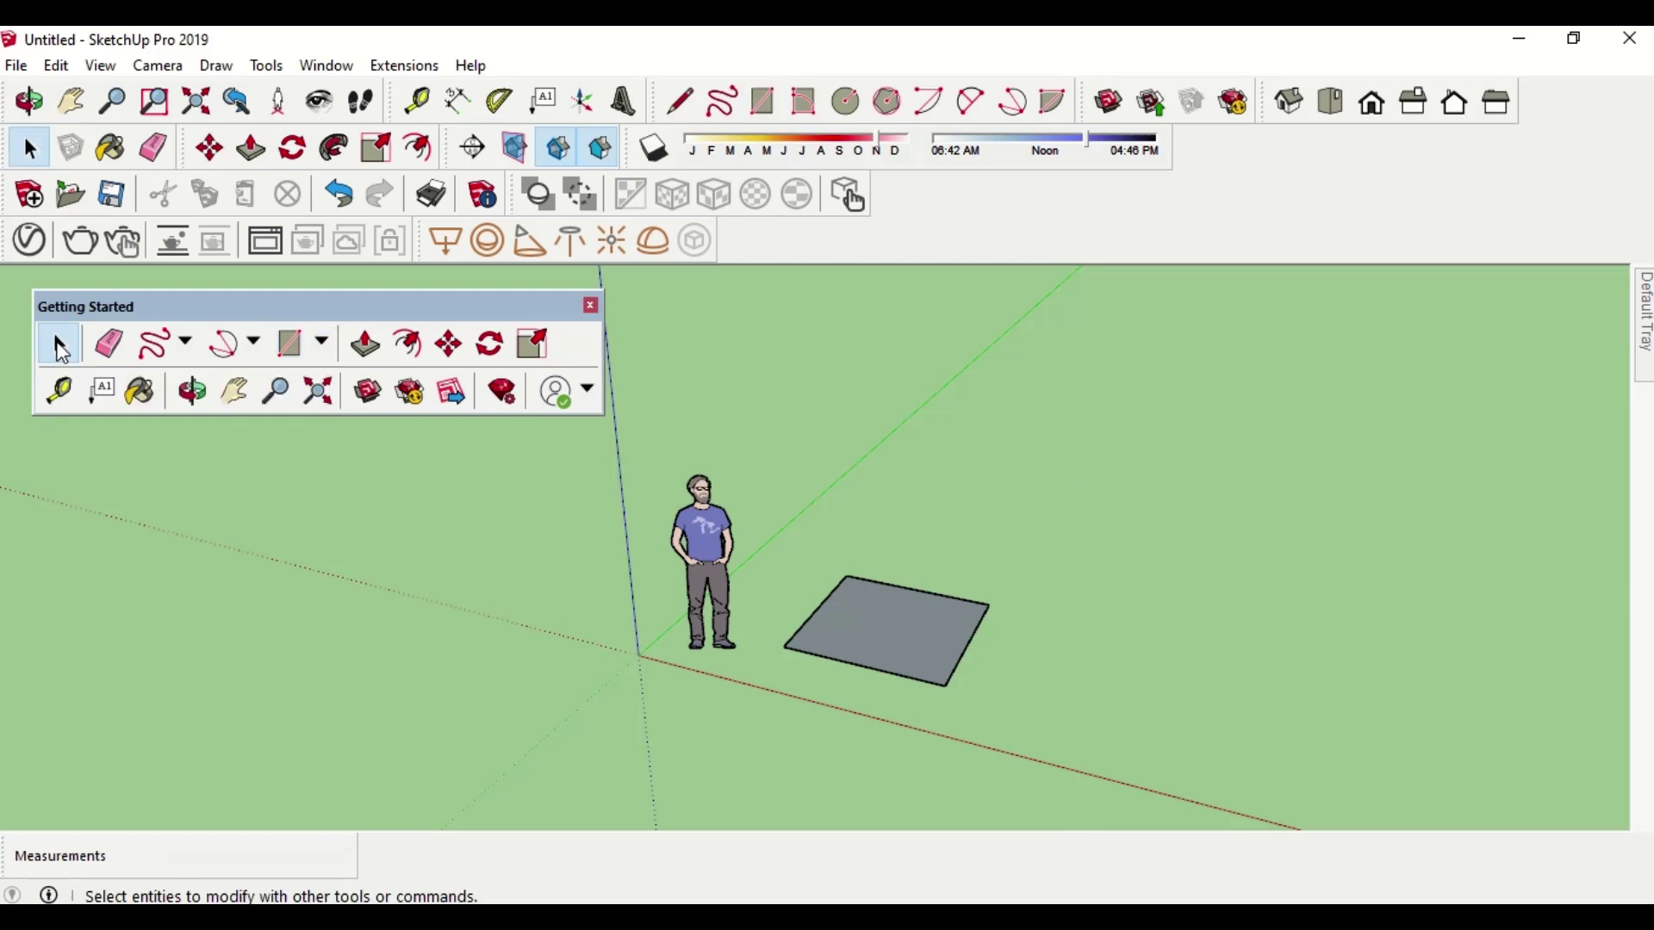
pyautogui.click(910, 642)
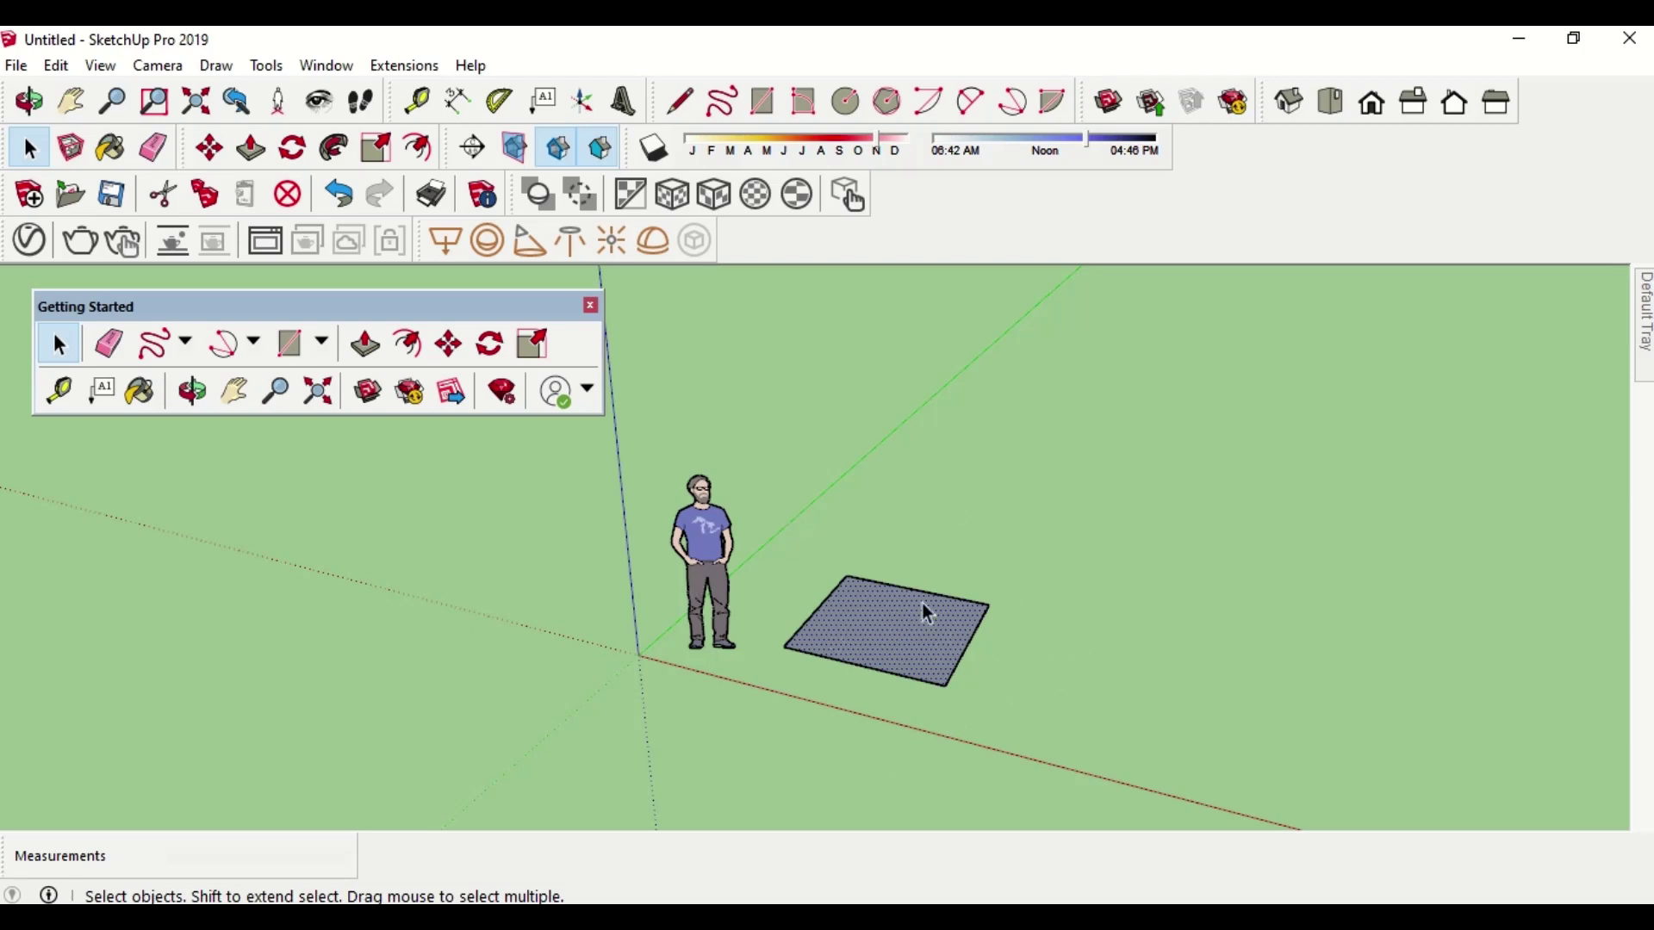
pyautogui.click(1080, 652)
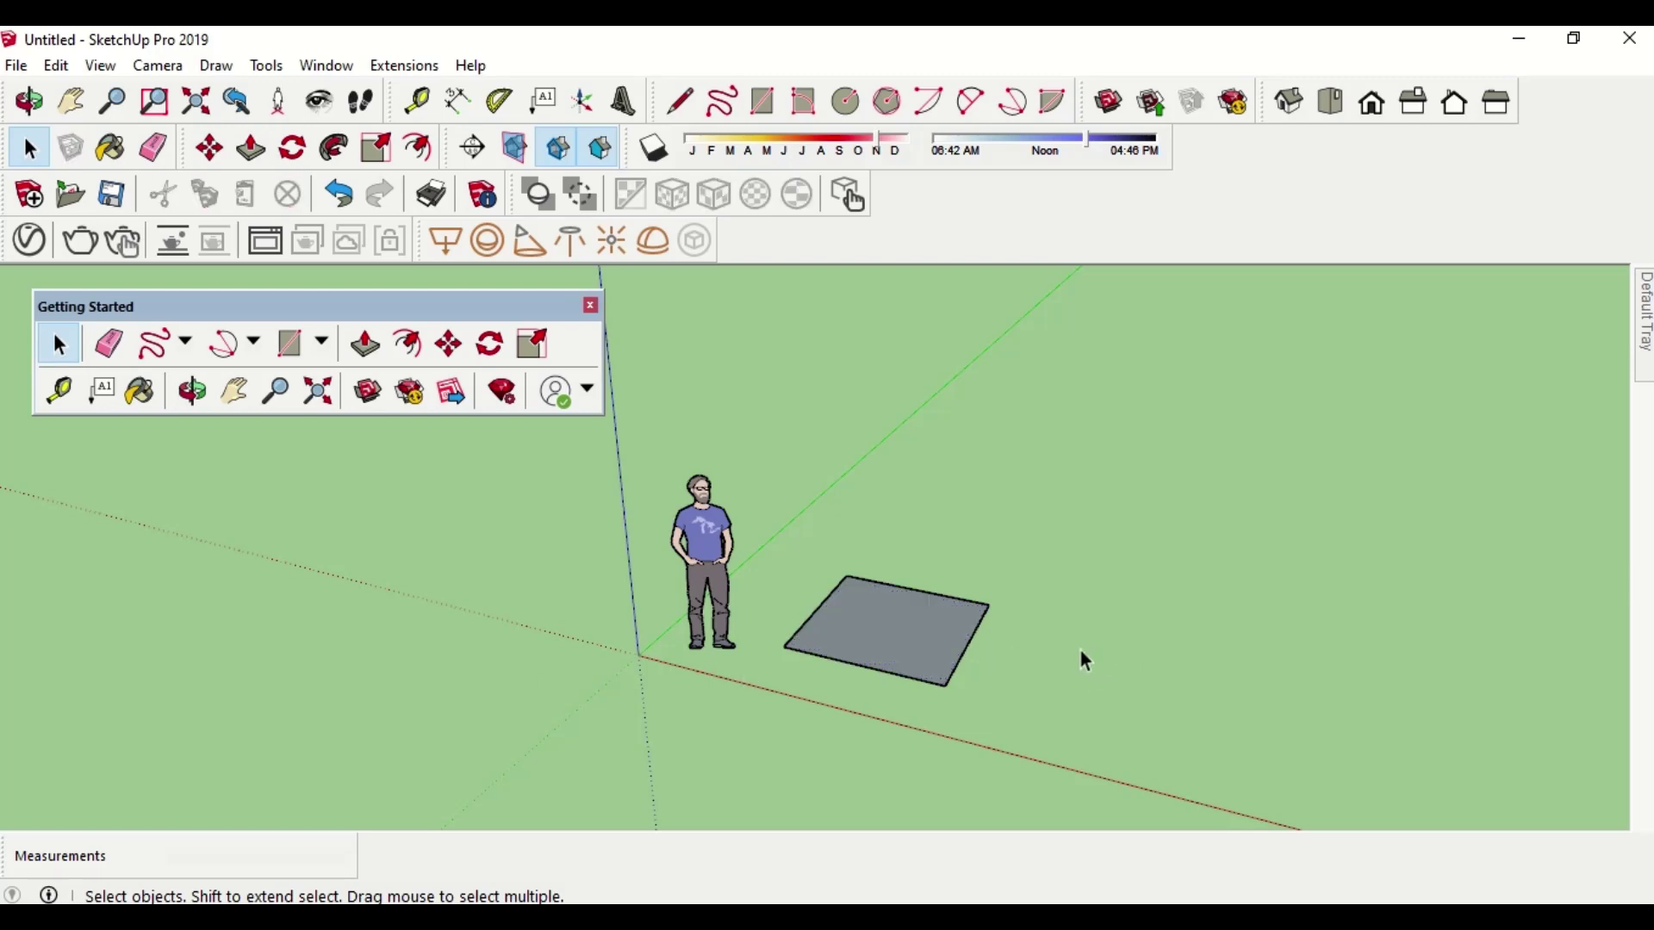
pyautogui.moveTo(1015, 689)
pyautogui.mouseDown(button='middle')
pyautogui.moveTo(1036, 678)
pyautogui.moveTo(1106, 819)
pyautogui.mouseUp(button='middle')
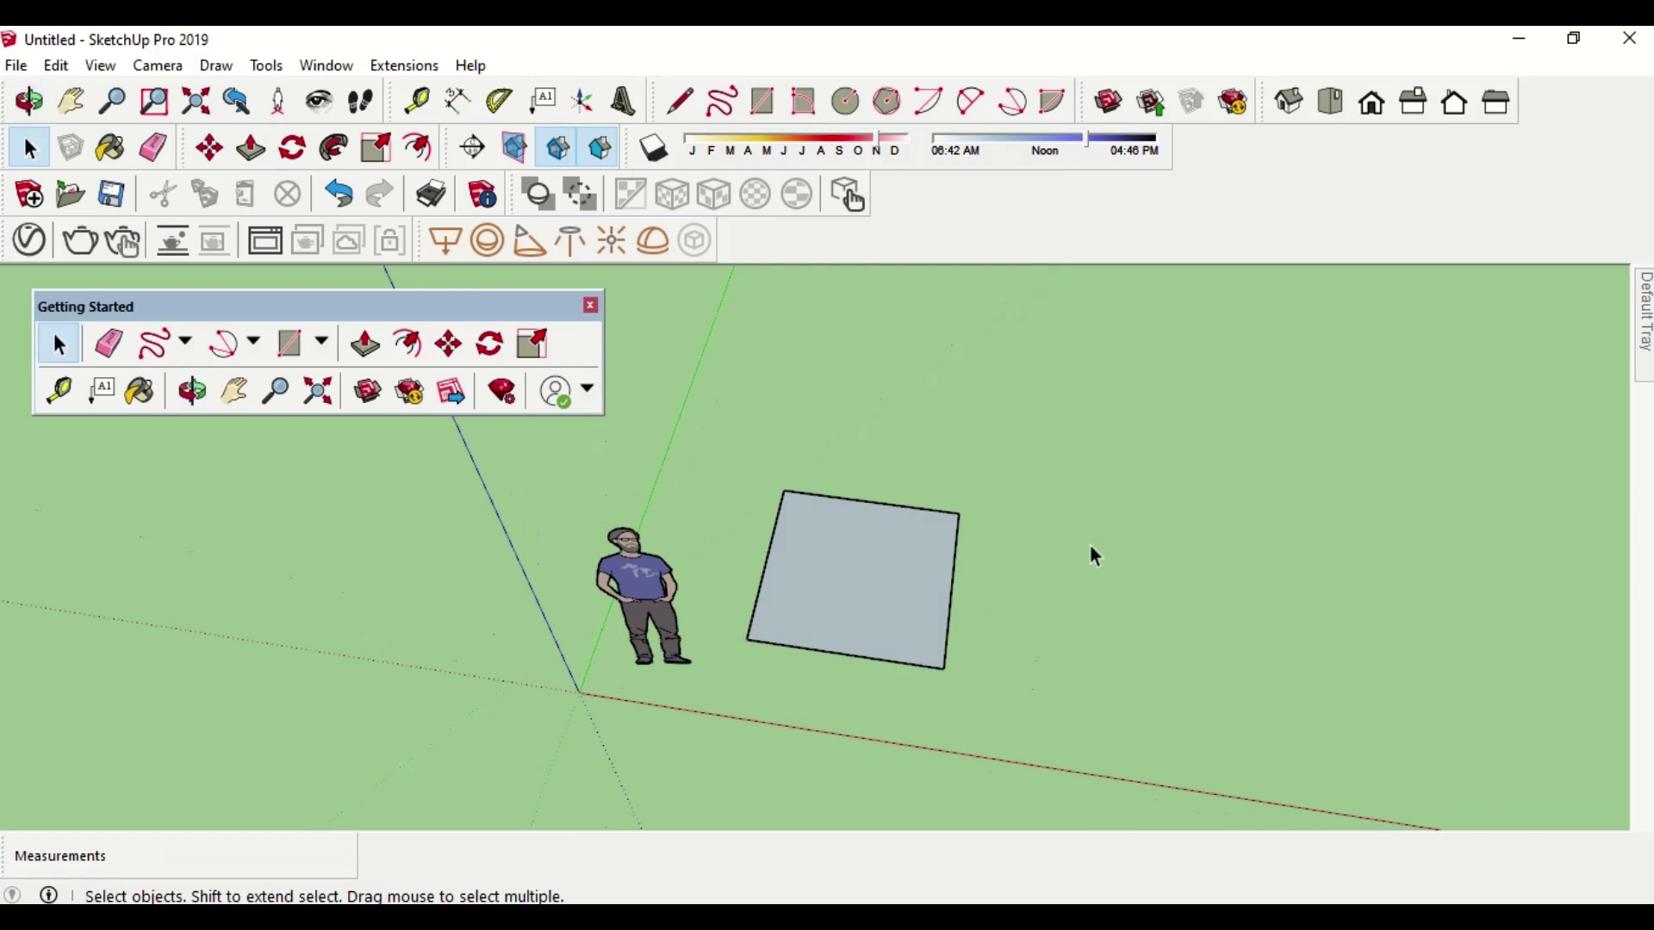
pyautogui.scroll(2, 1073, 617)
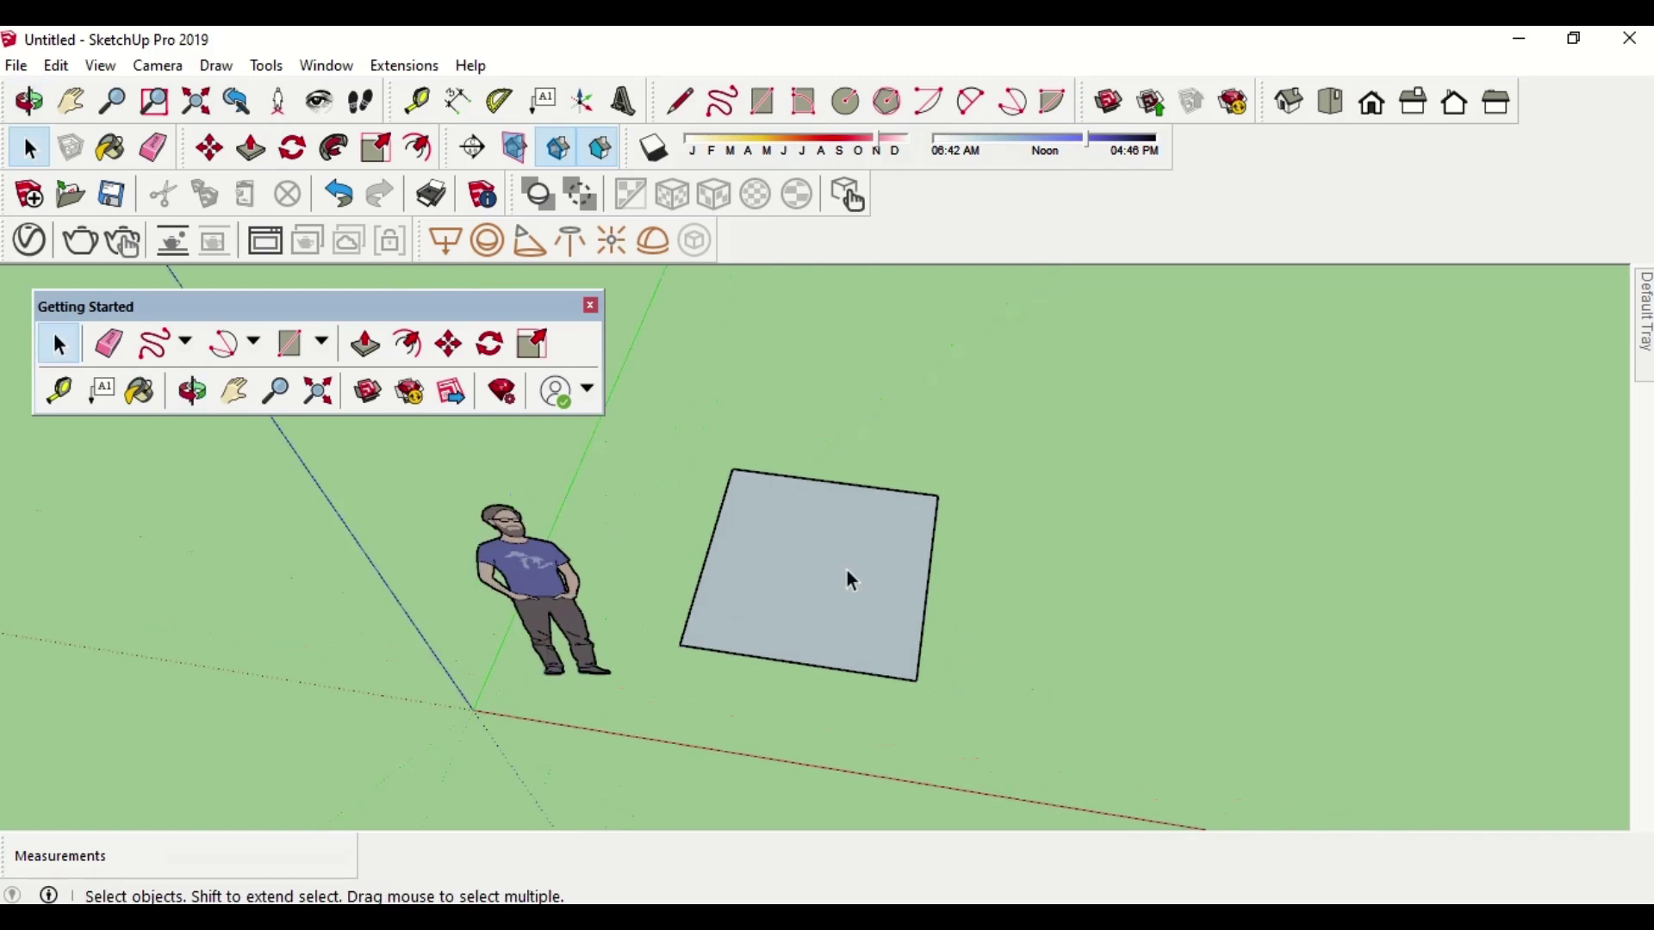
pyautogui.click(813, 577)
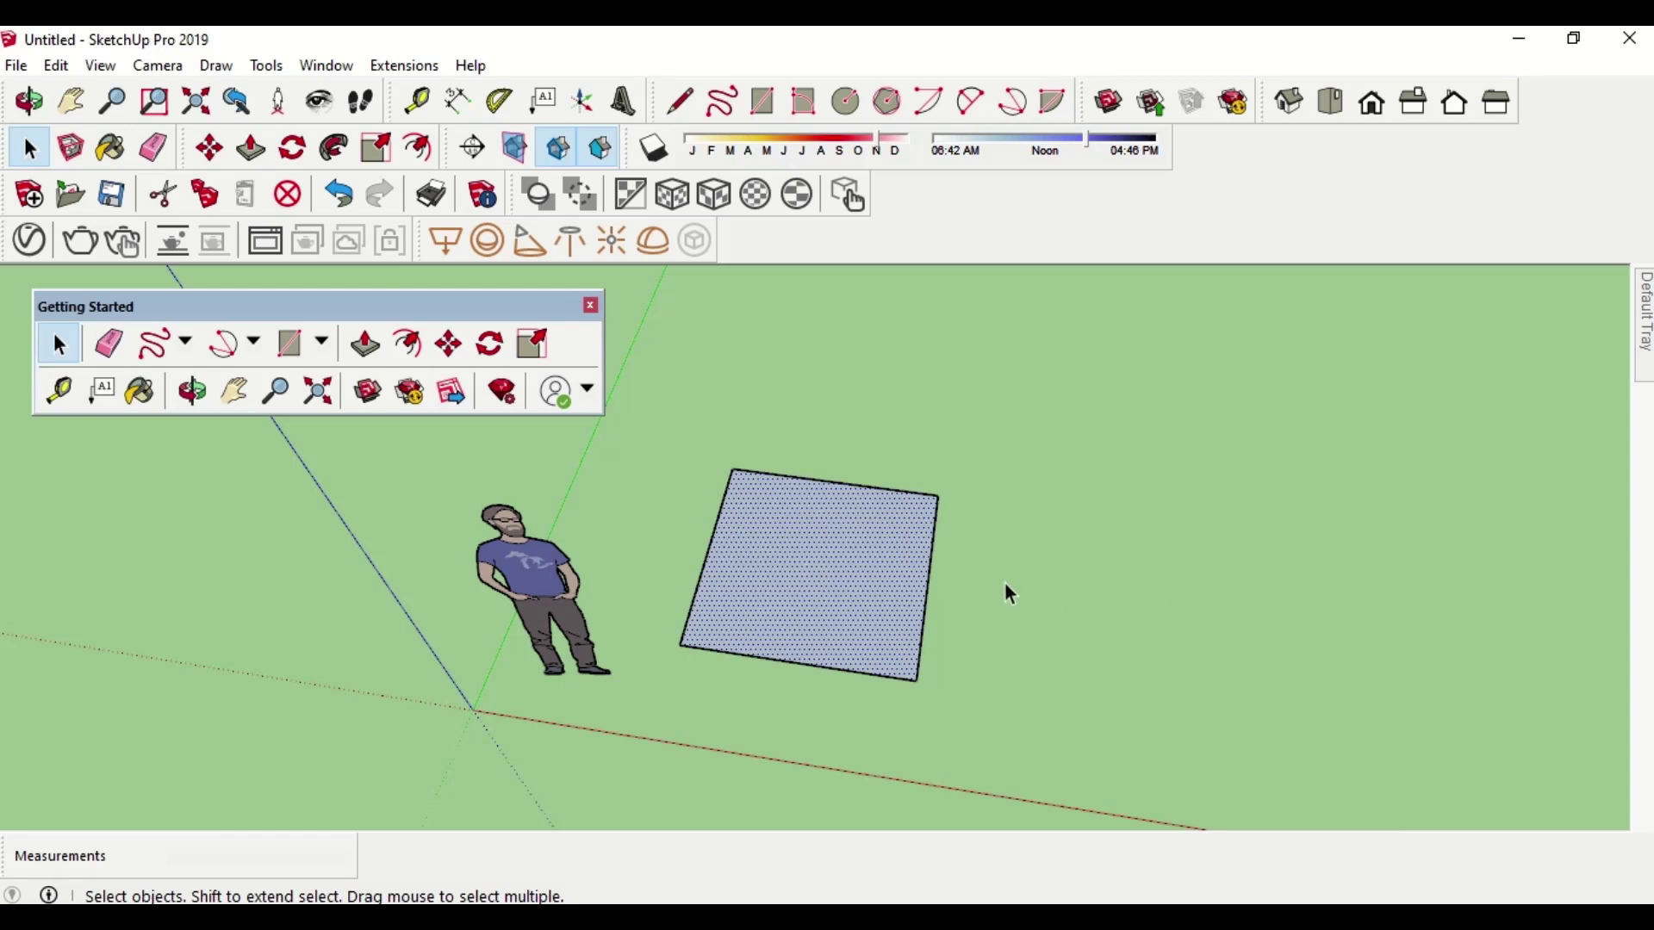
pyautogui.click(1073, 564)
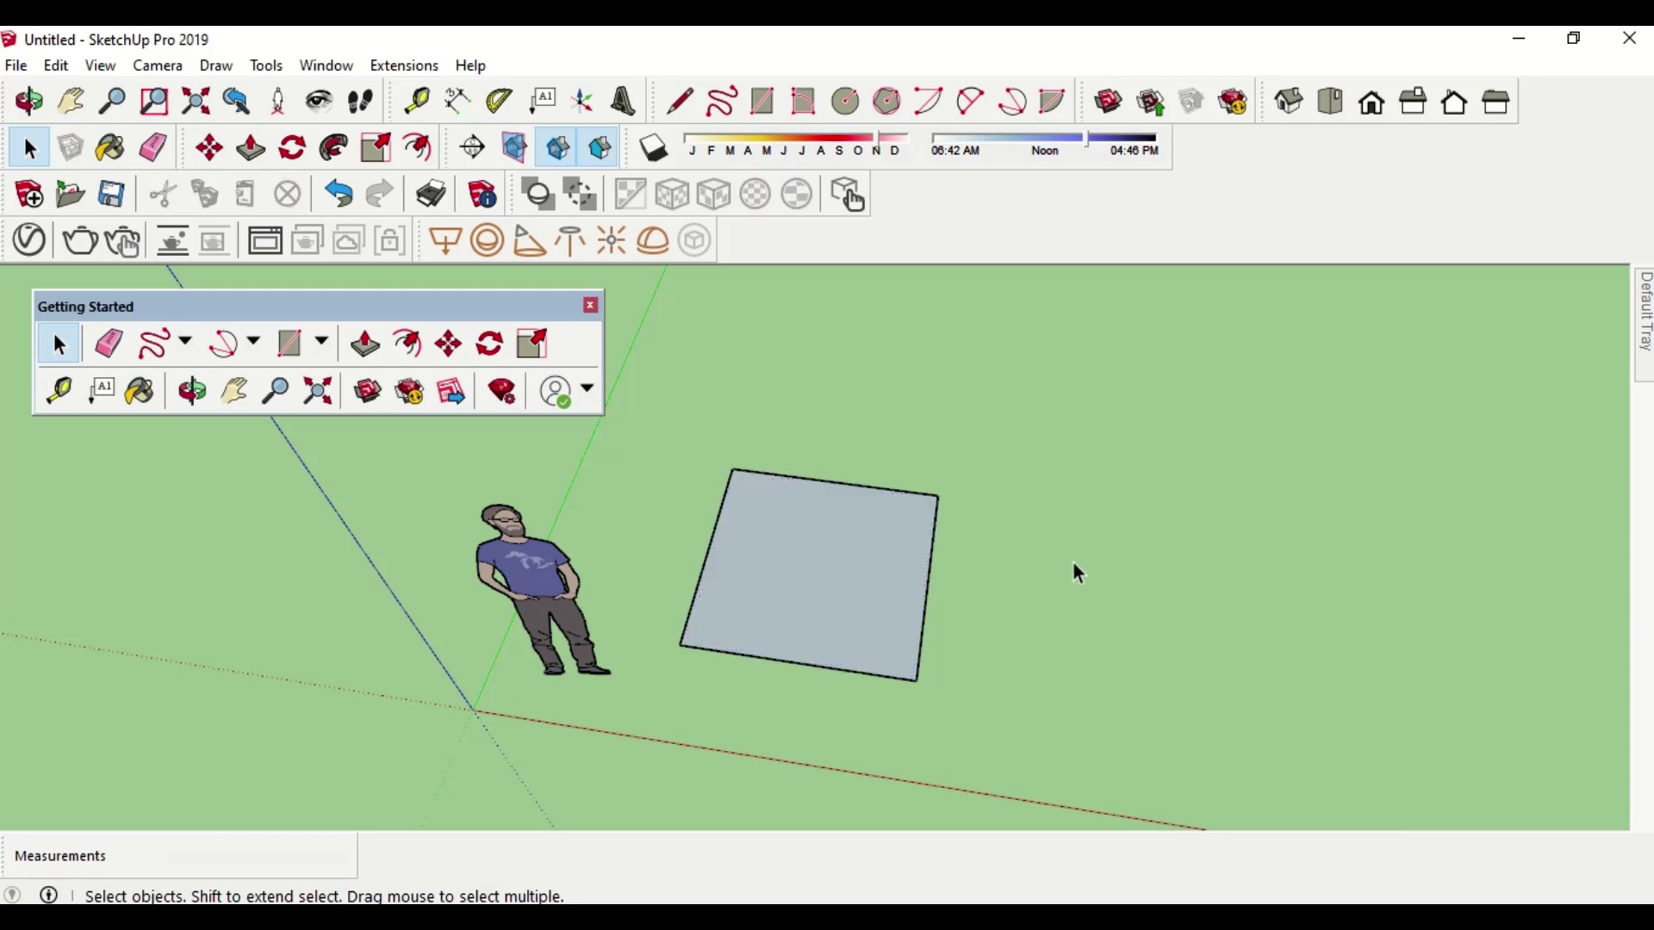
pyautogui.click(784, 559)
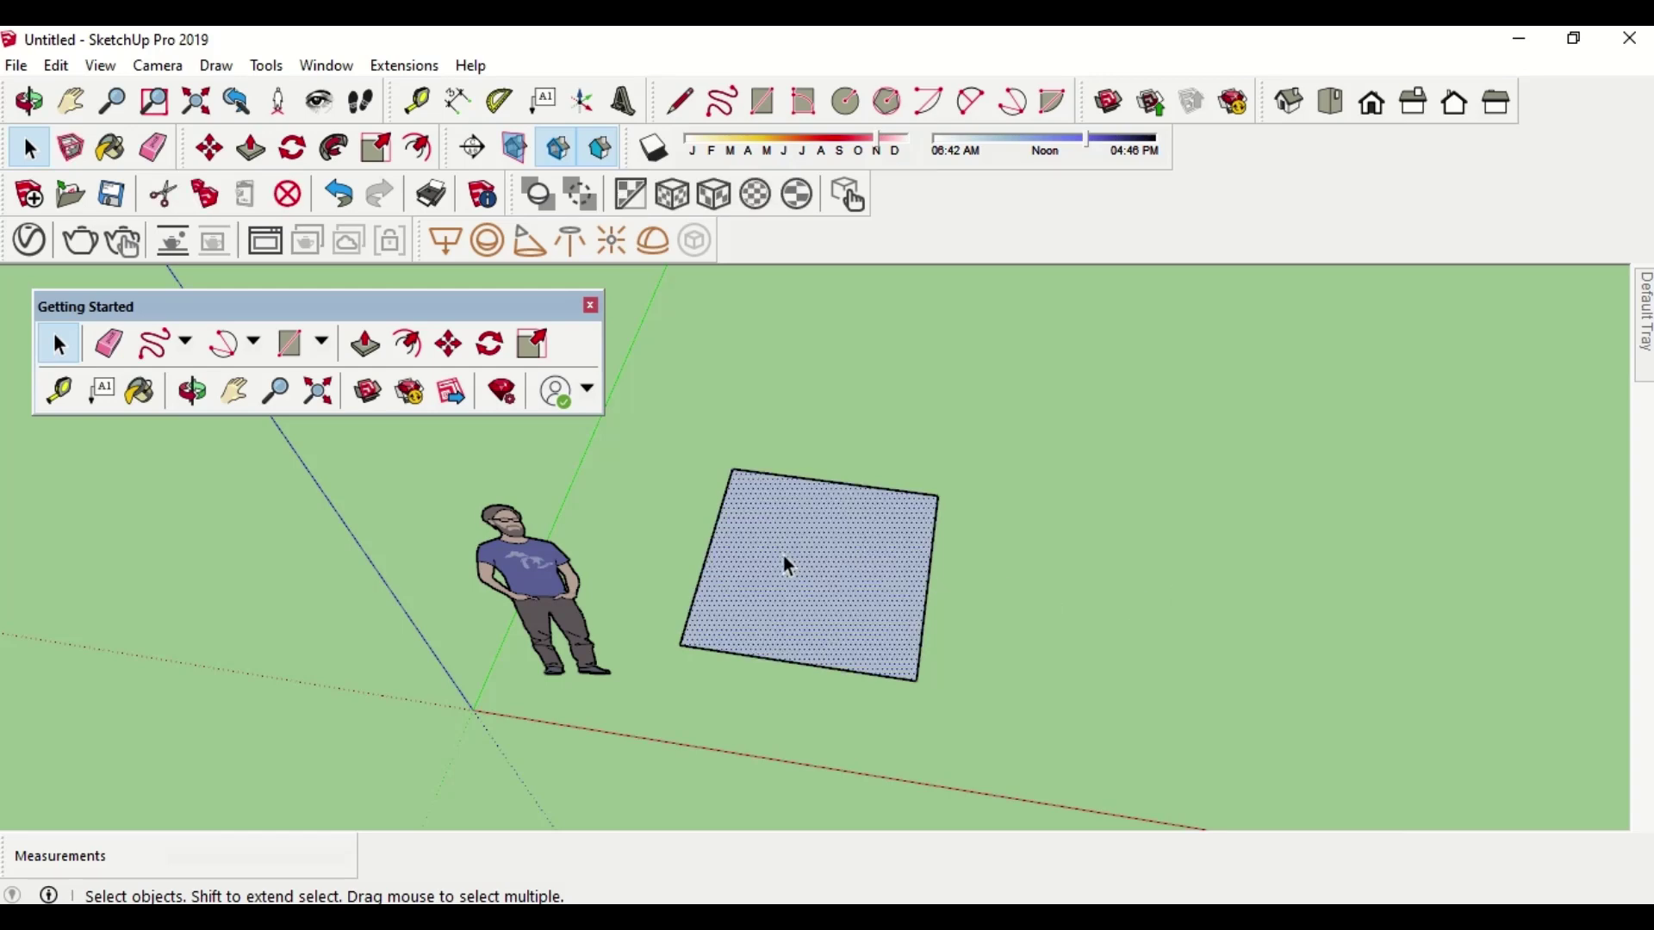
pyautogui.click(1391, 589)
pyautogui.click(865, 586)
pyautogui.click(1128, 600)
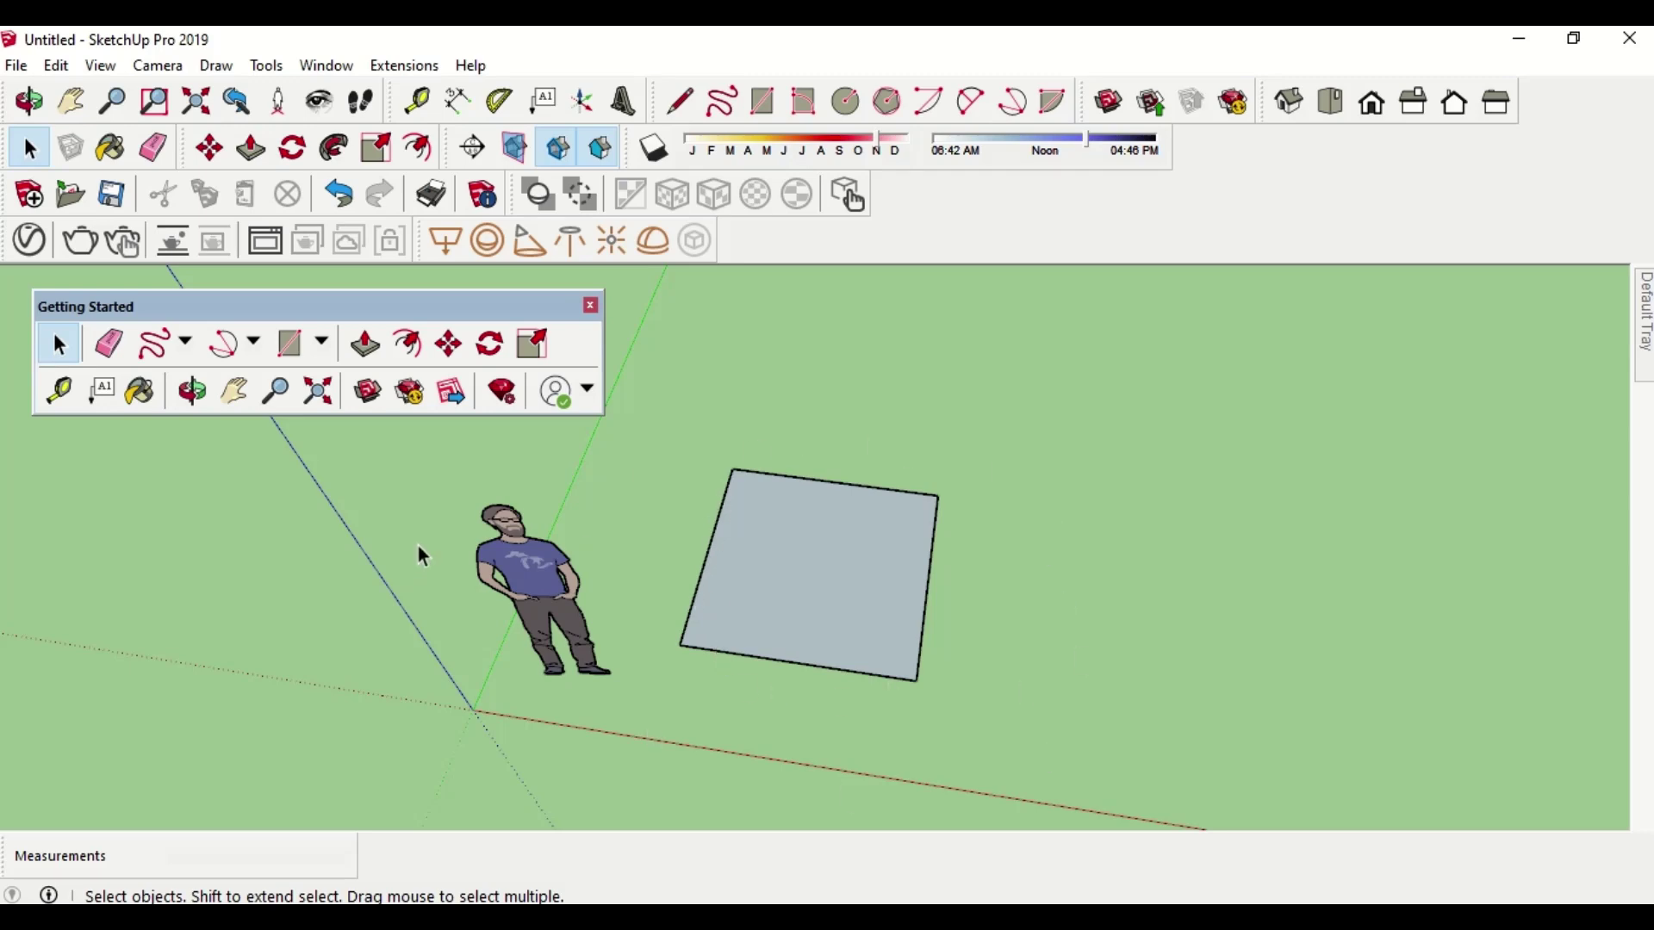
# Erase the square by removing its four edges one by one with the Eraser tool
pyautogui.click(108, 347)
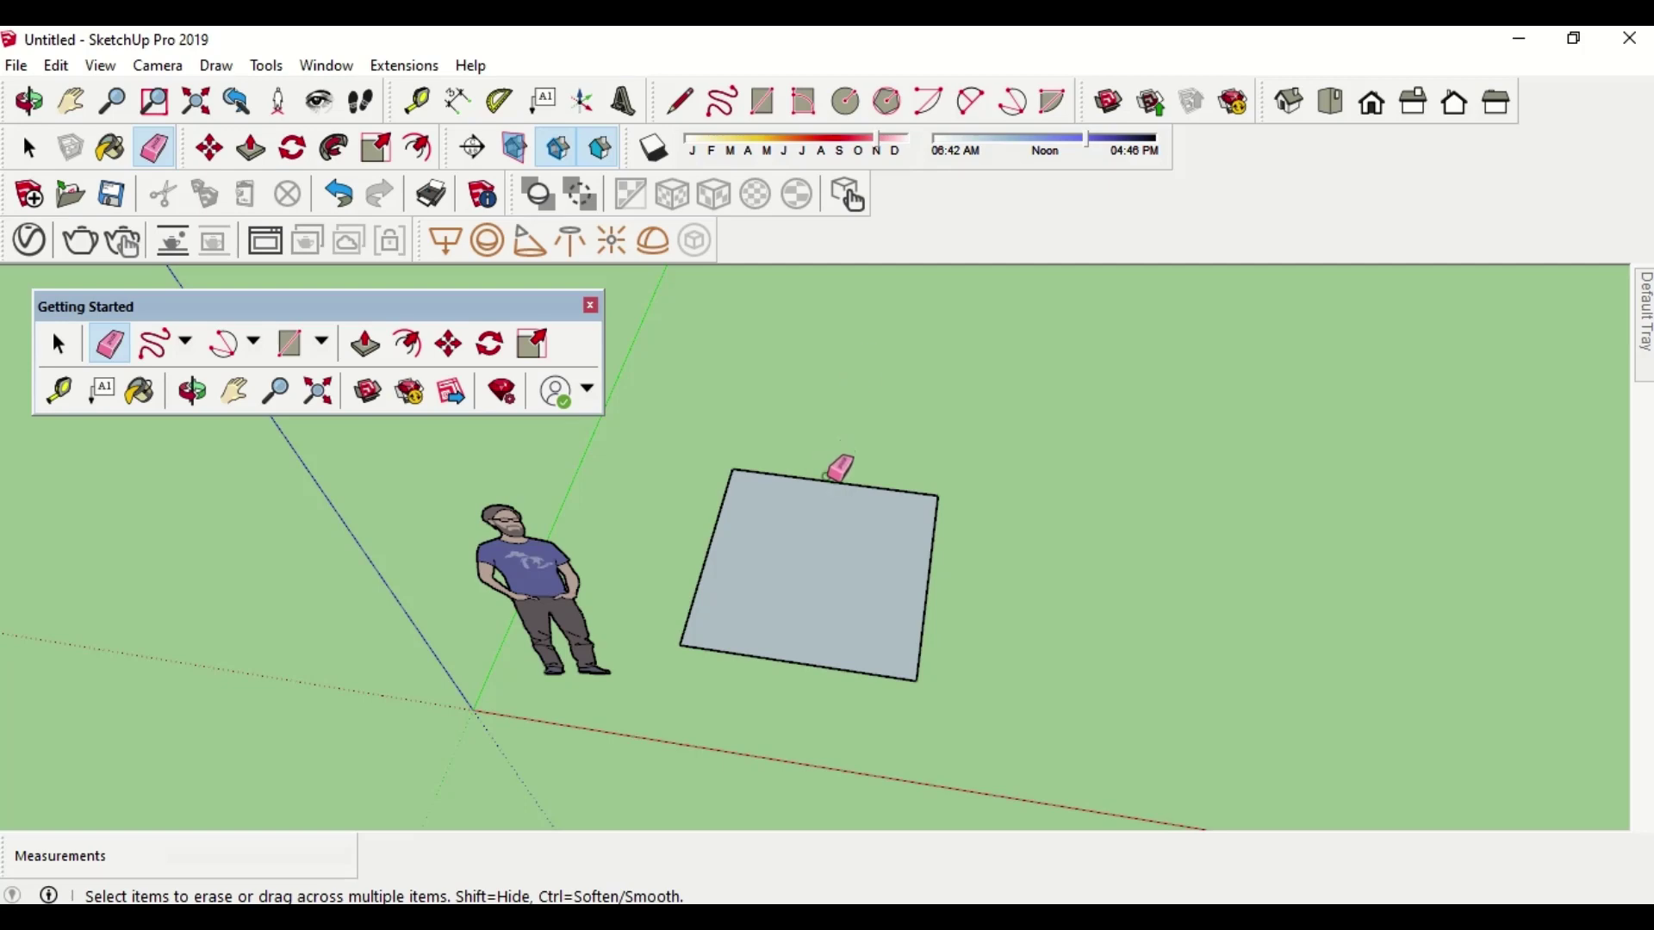
pyautogui.click(825, 480)
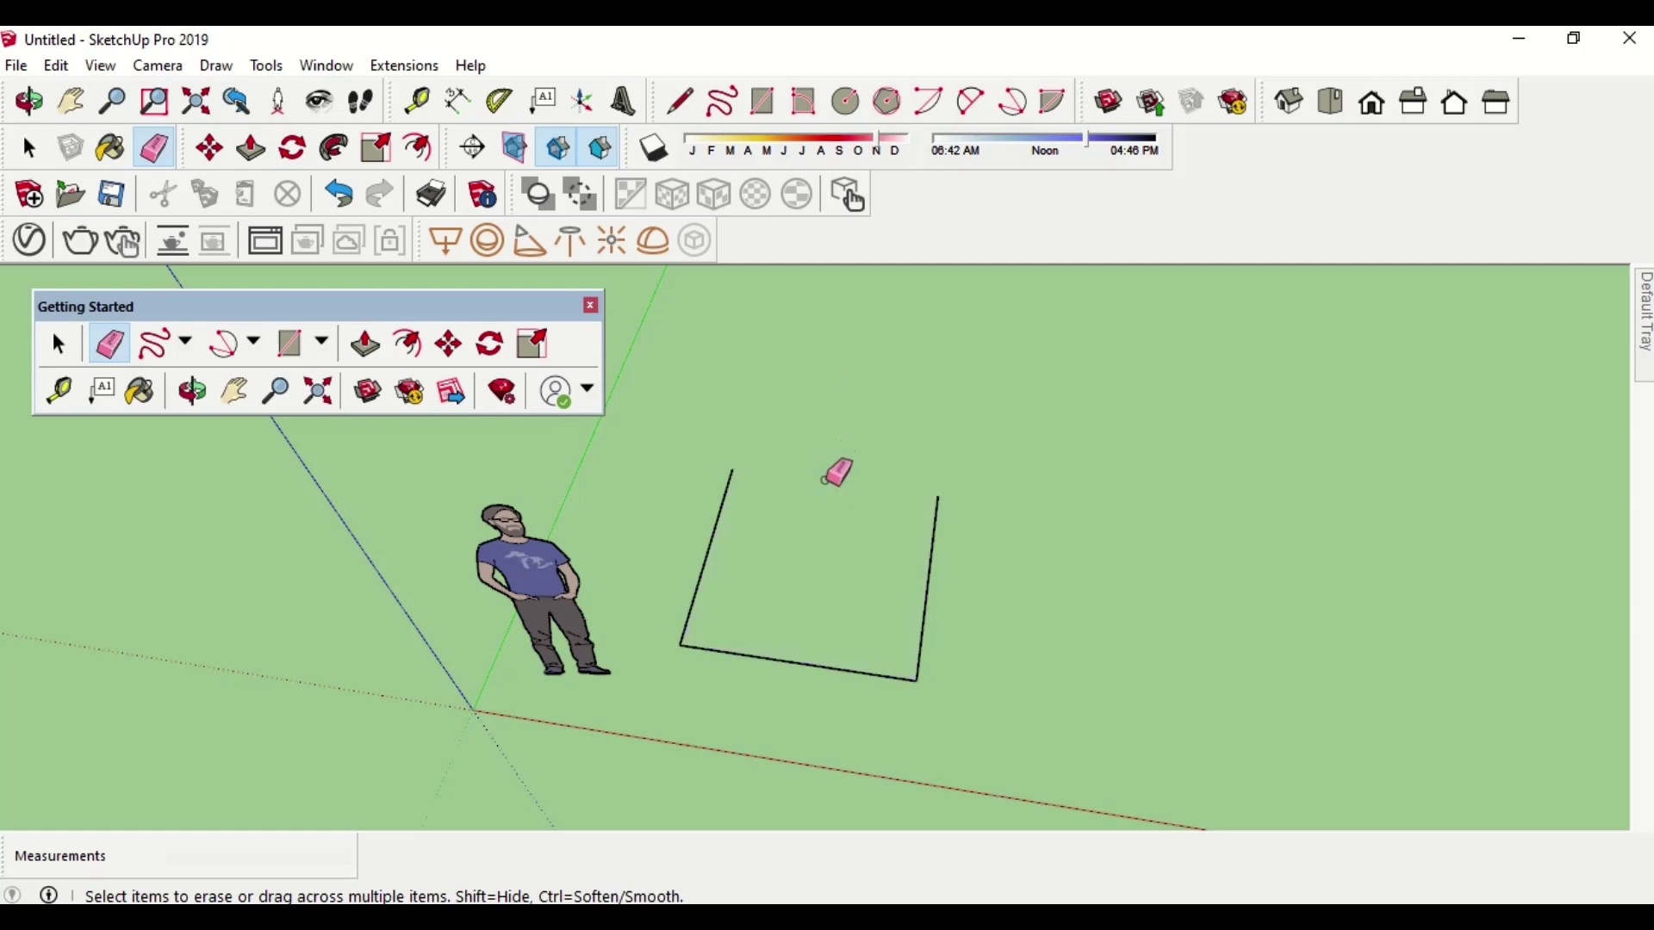
pyautogui.click(928, 582)
pyautogui.click(705, 651)
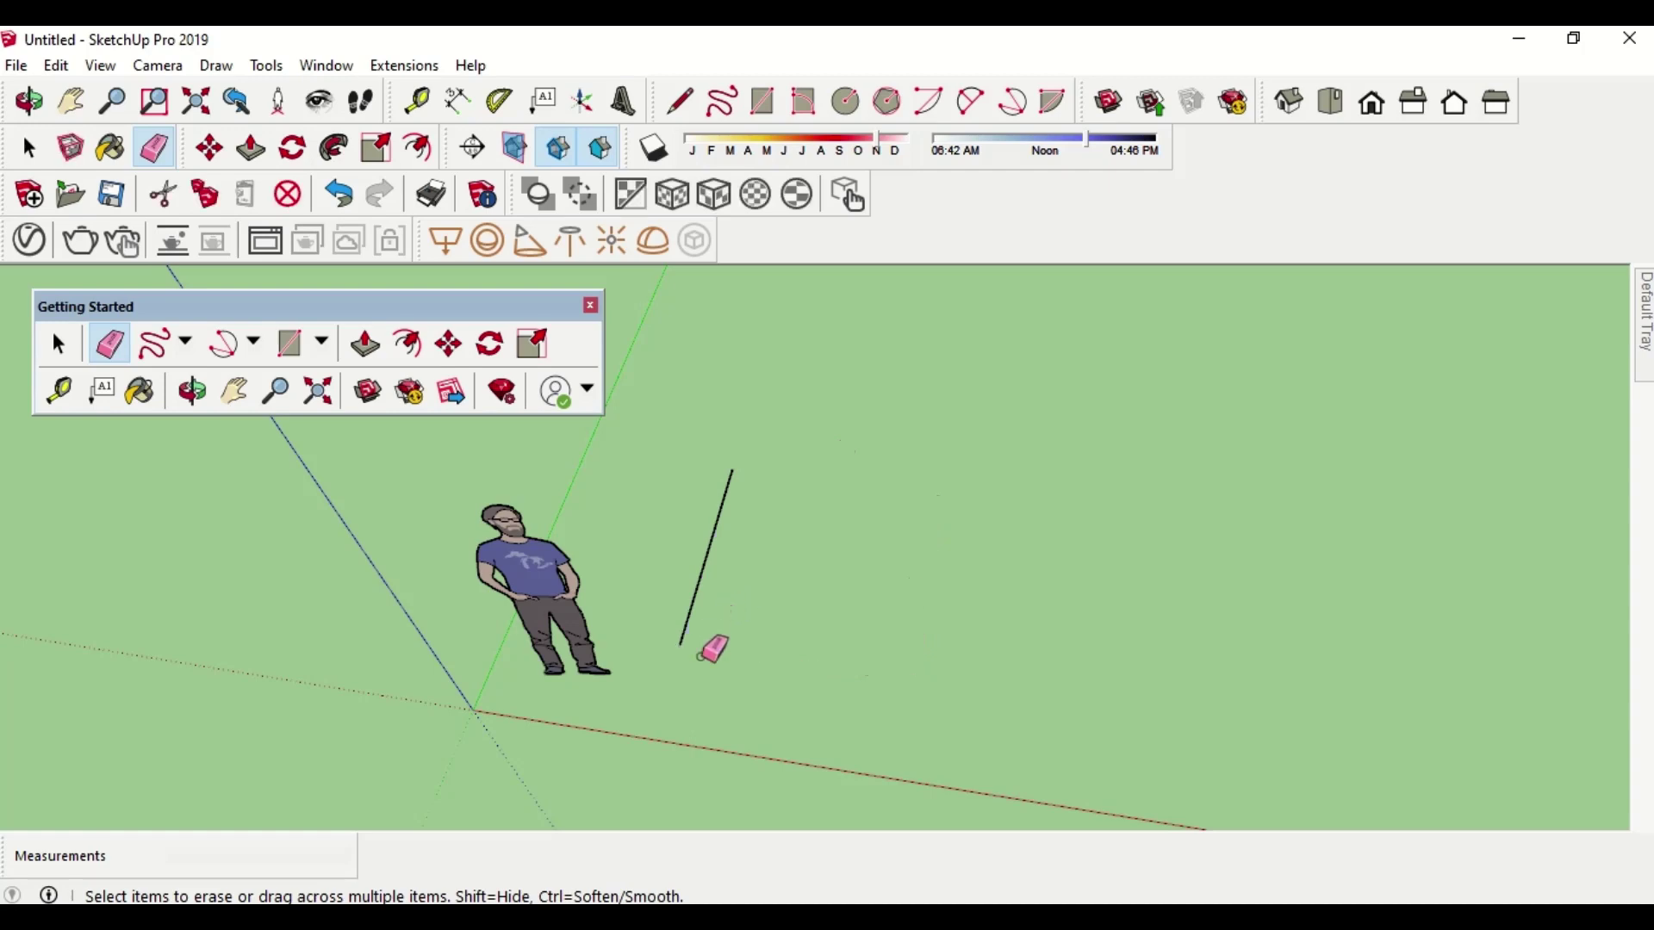
pyautogui.click(693, 608)
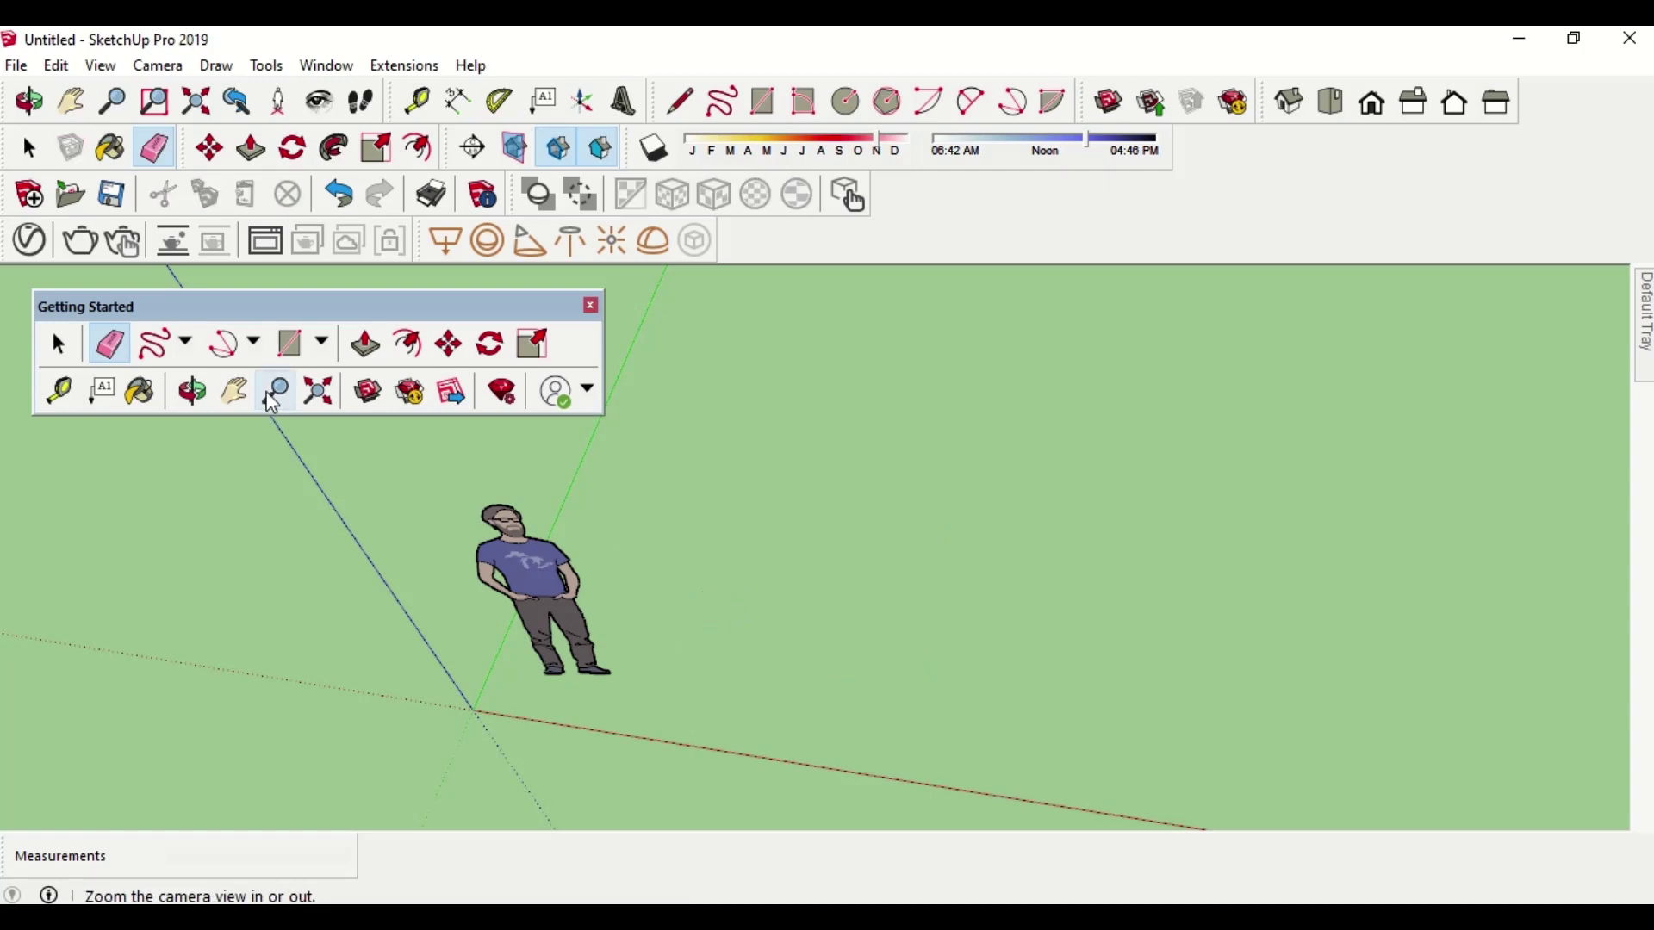
# Draw a new 4' by 4' square on the ground beside the scale figure
pyautogui.click(290, 344)
pyautogui.click(759, 509)
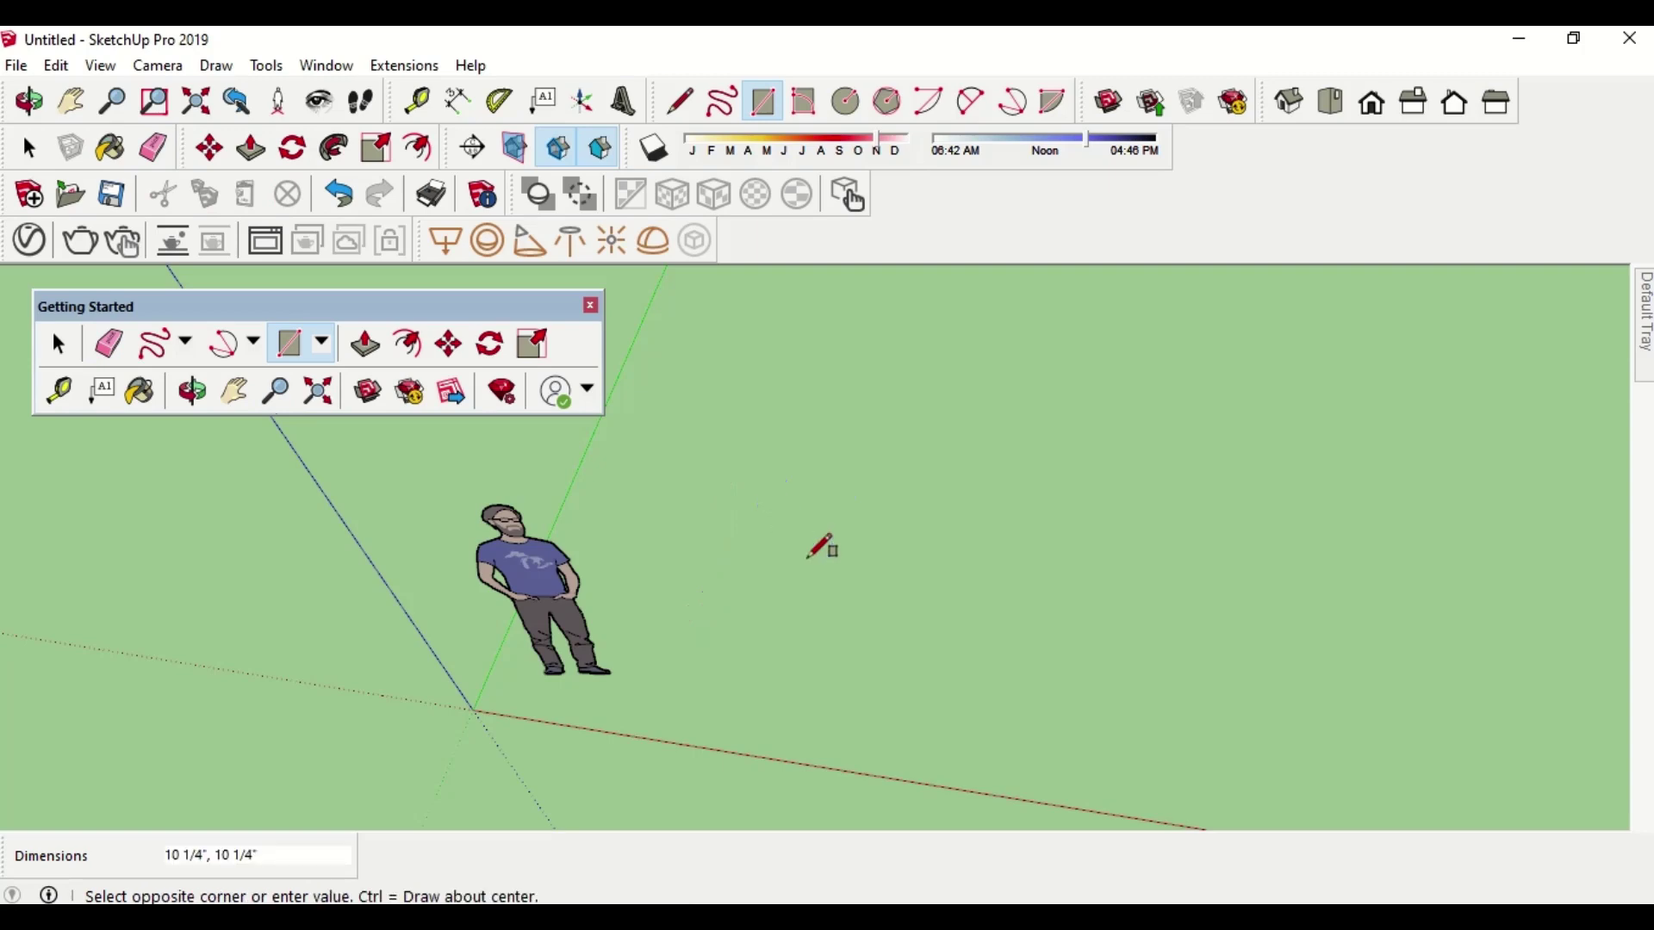
pyautogui.click(901, 665)
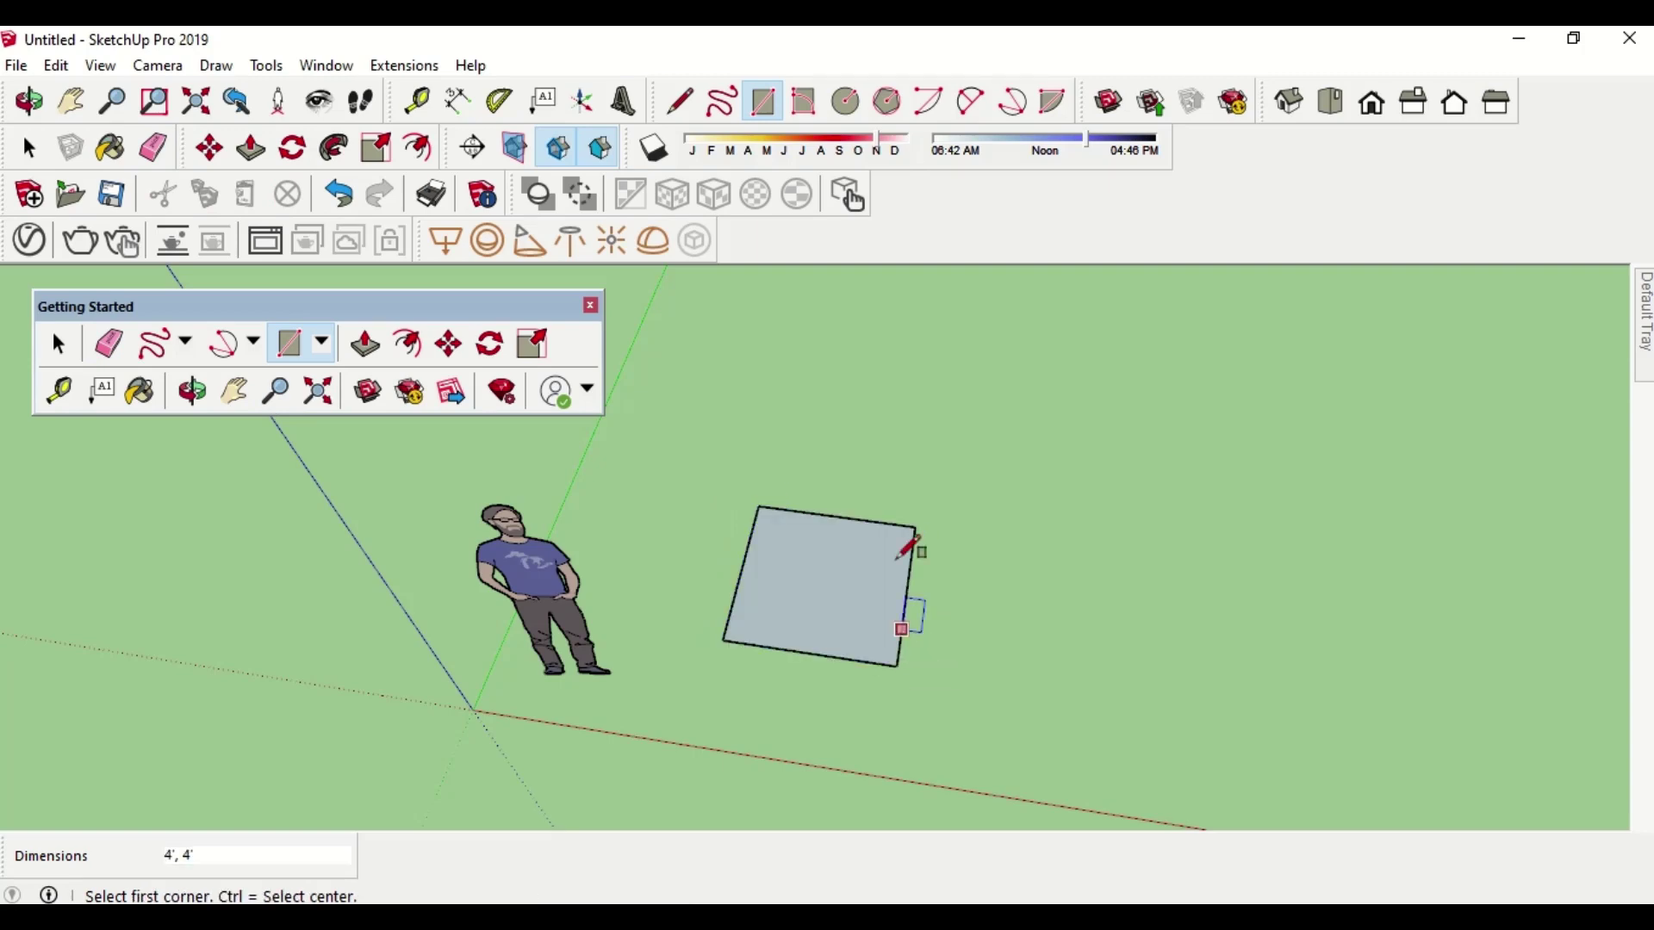
# Erase all edges of the 4' square, sweeping the Eraser across several of them in one stroke
pyautogui.click(113, 354)
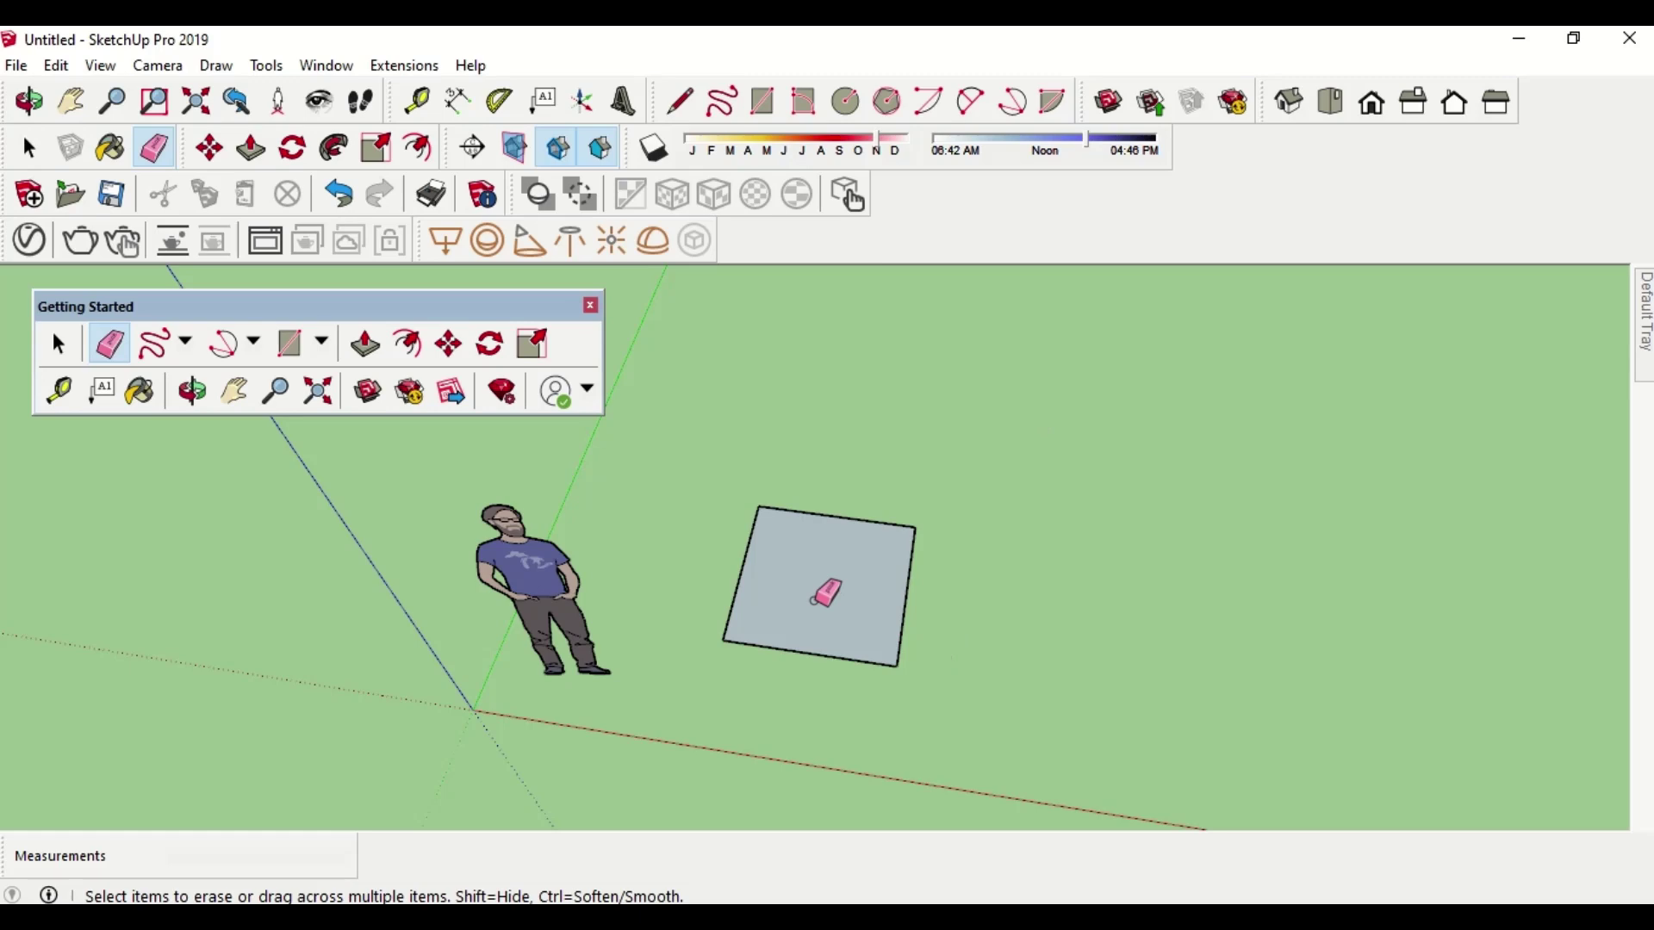
pyautogui.scroll(3, 816, 597)
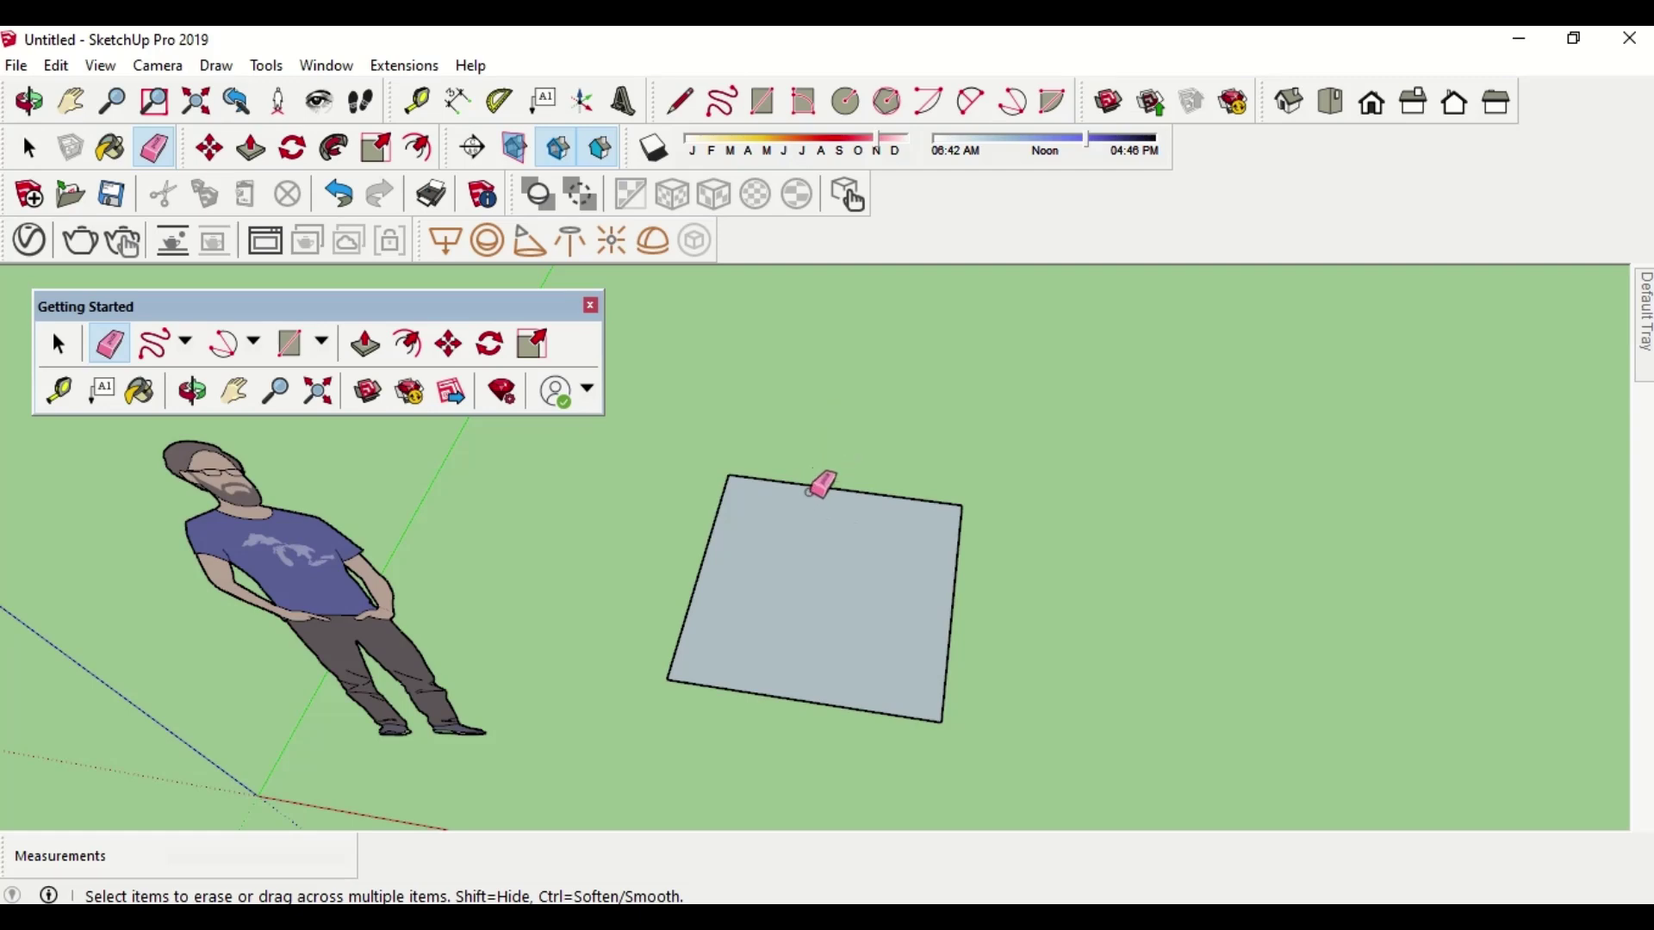
pyautogui.click(810, 490)
pyautogui.moveTo(715, 529)
pyautogui.mouseDown()
pyautogui.moveTo(702, 680)
pyautogui.moveTo(716, 684)
pyautogui.mouseUp()
pyautogui.moveTo(963, 641); pyautogui.dragTo(933, 527)
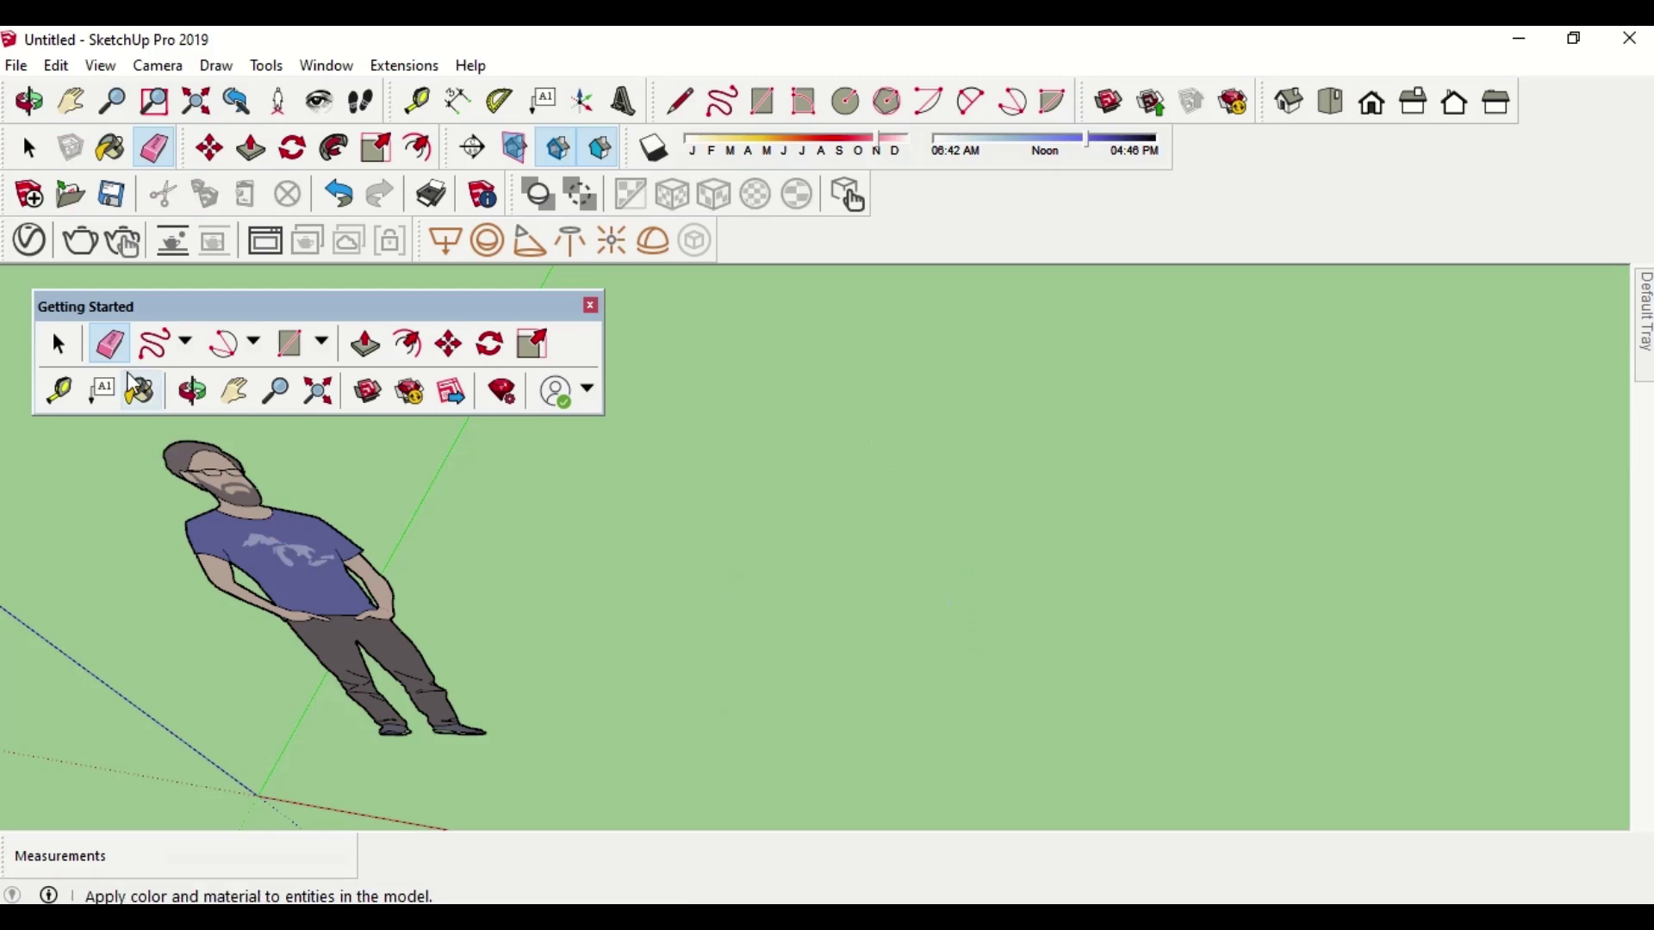
# Draw a chain of six connected, partly crossing straight segments on the ground beside the scale figure with the Line tool, leaving its end open
pyautogui.click(186, 344)
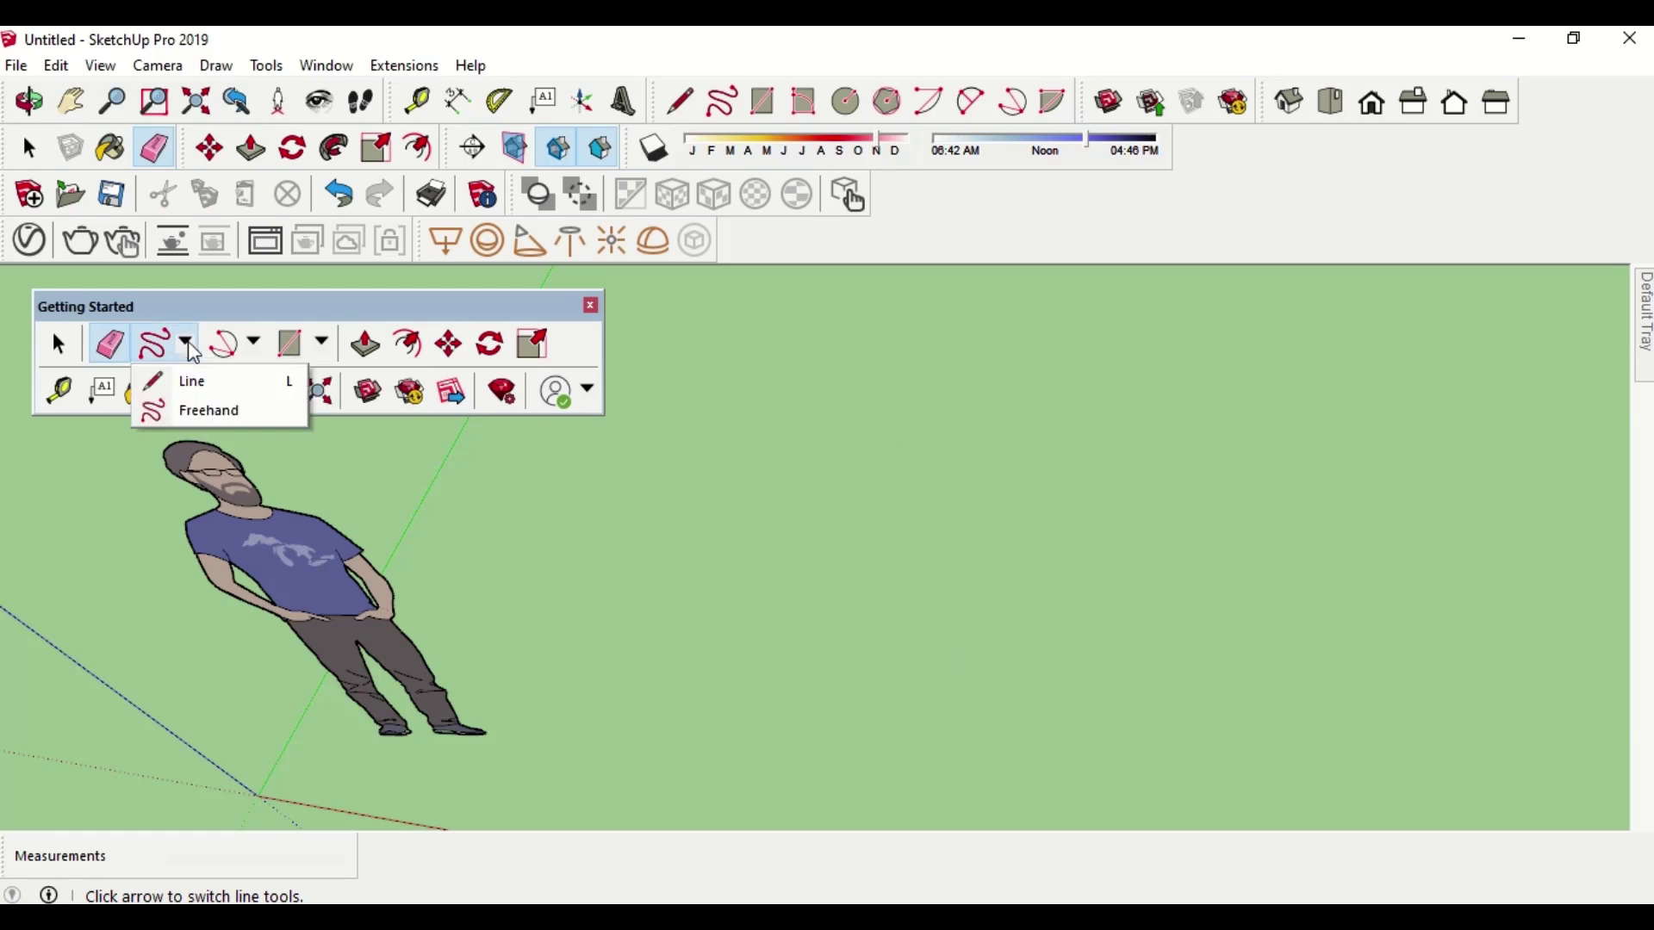
pyautogui.click(185, 394)
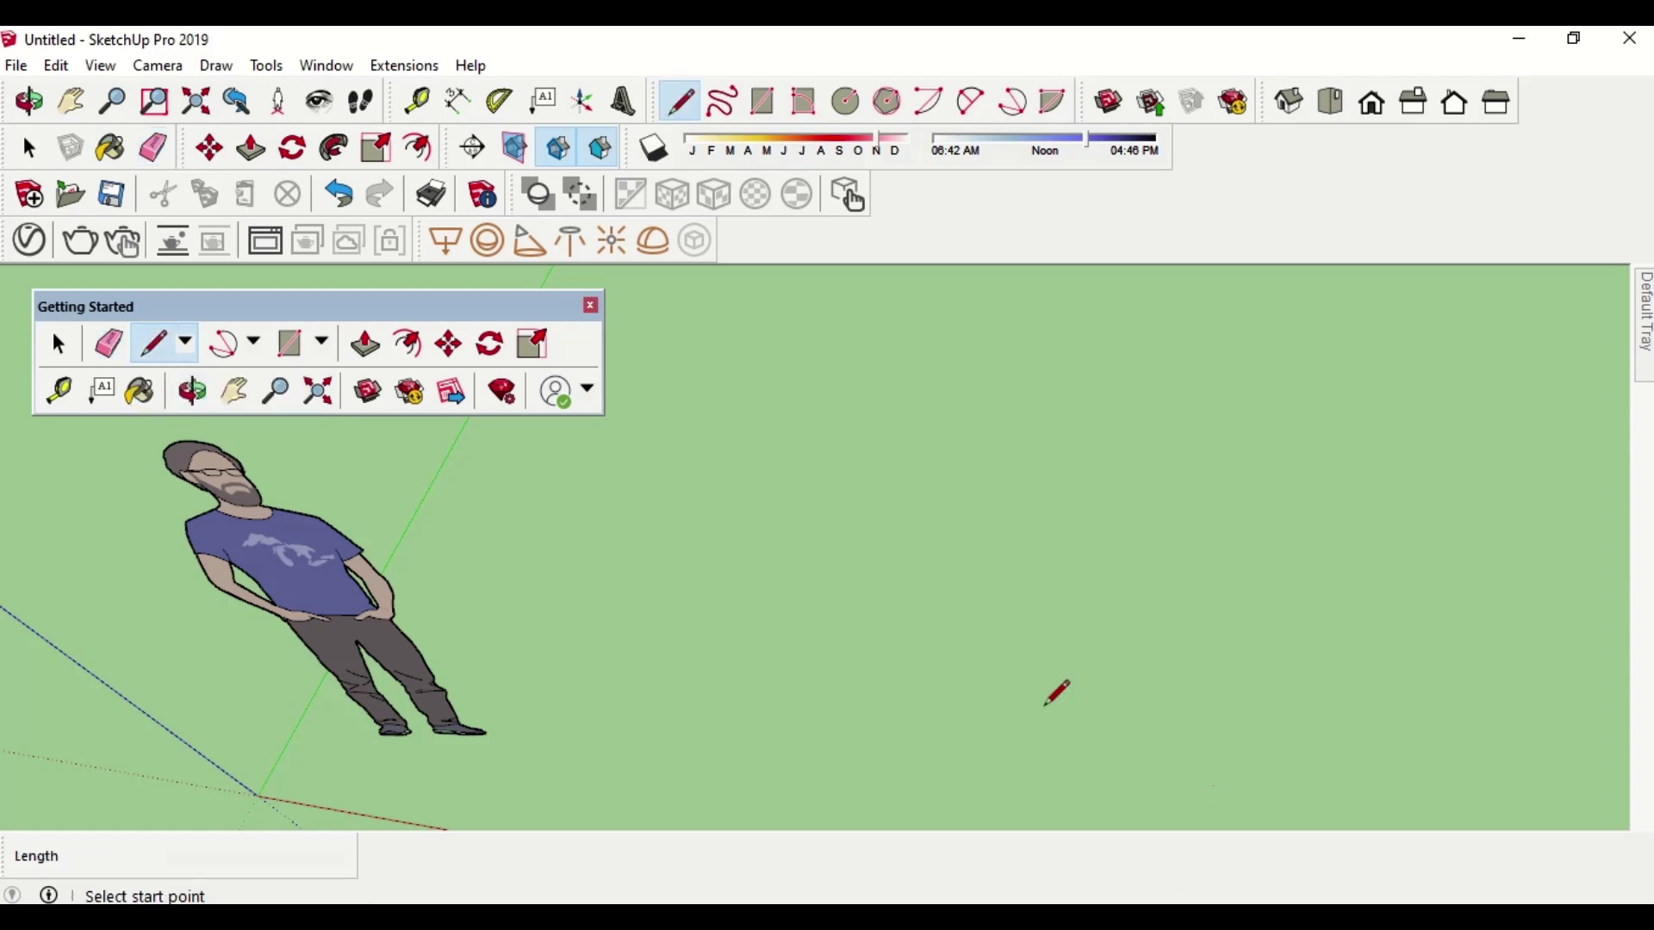
pyautogui.moveTo(646, 627); pyautogui.dragTo(742, 698, button='middle')
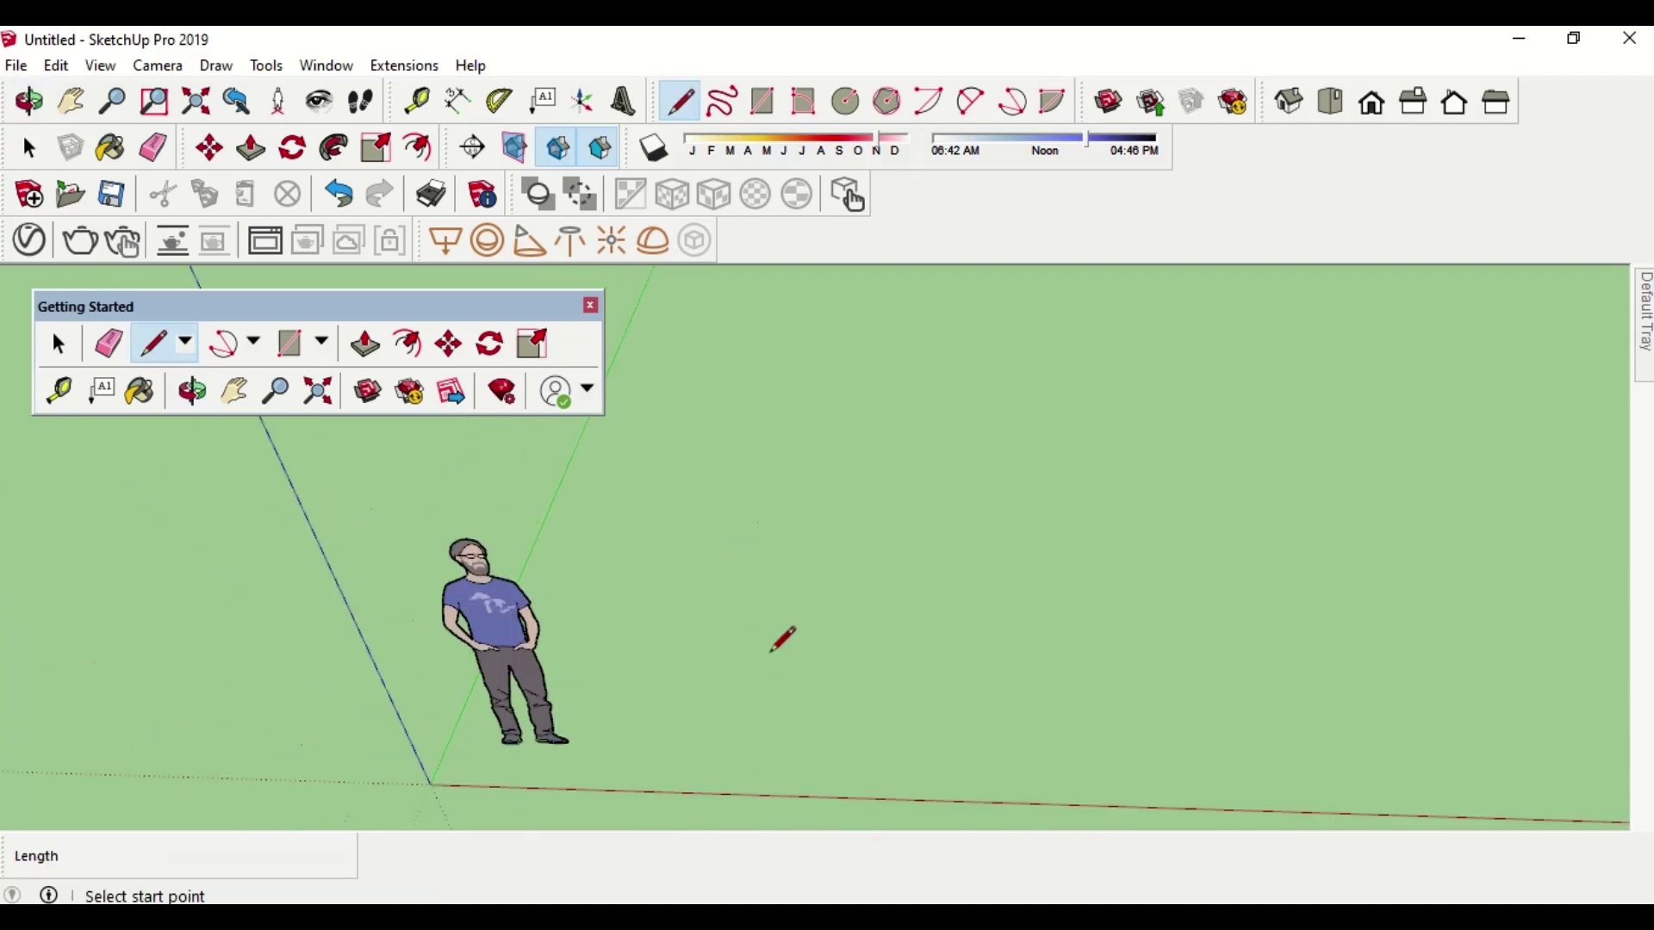
pyautogui.click(748, 658)
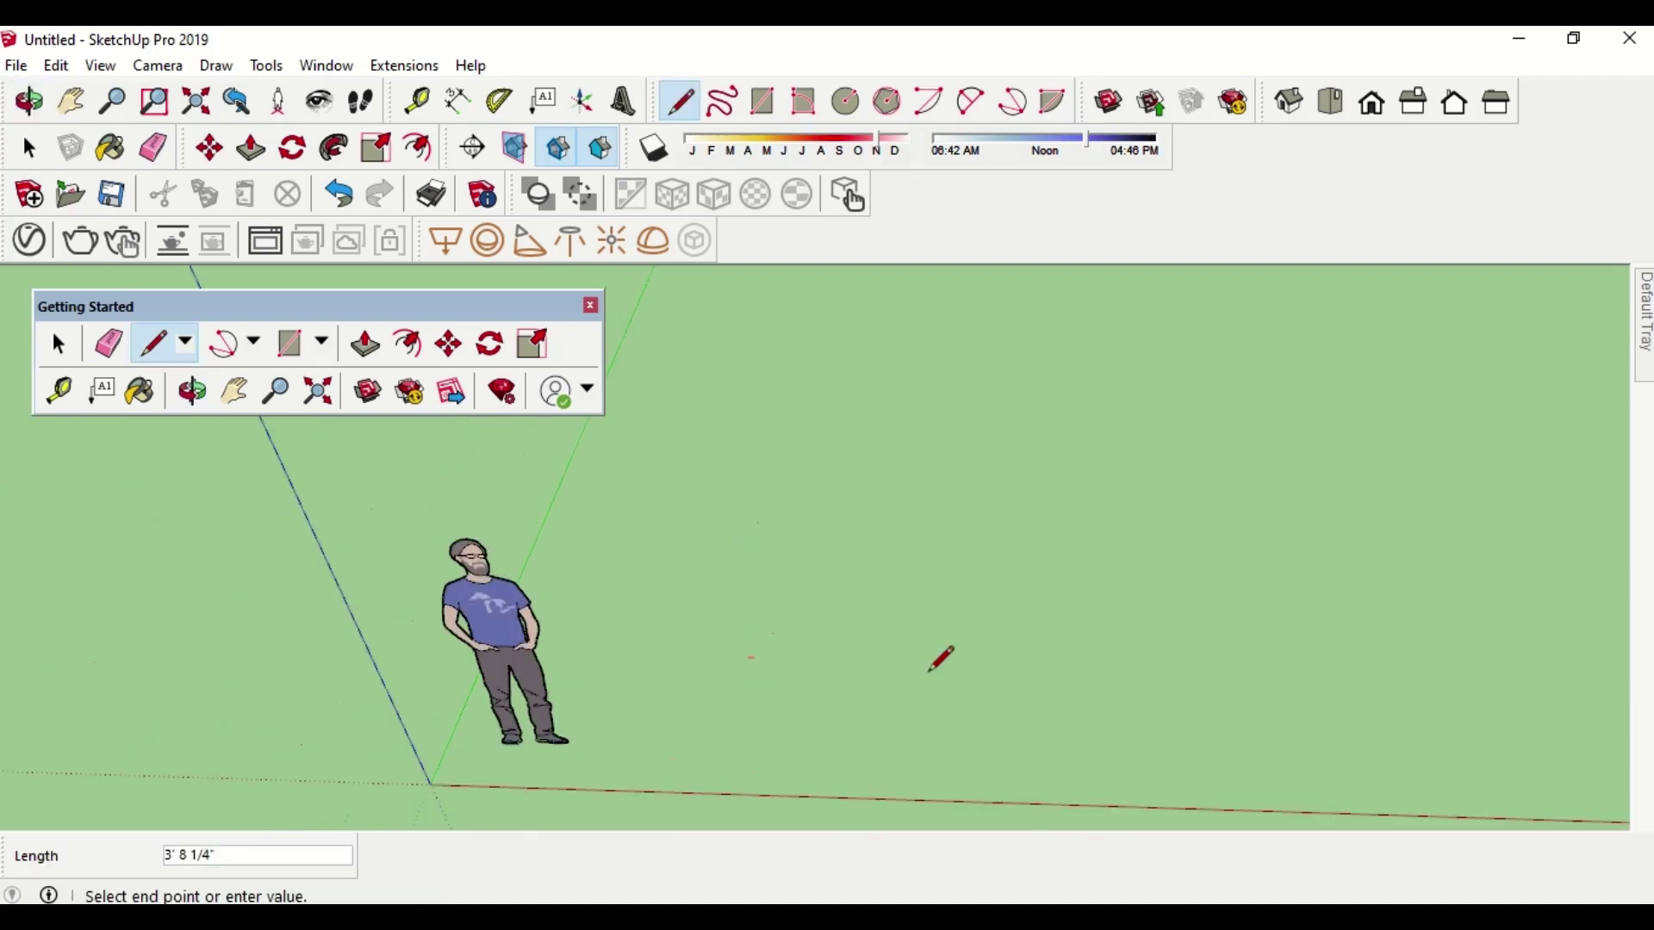
pyautogui.click(1046, 665)
pyautogui.click(1054, 469)
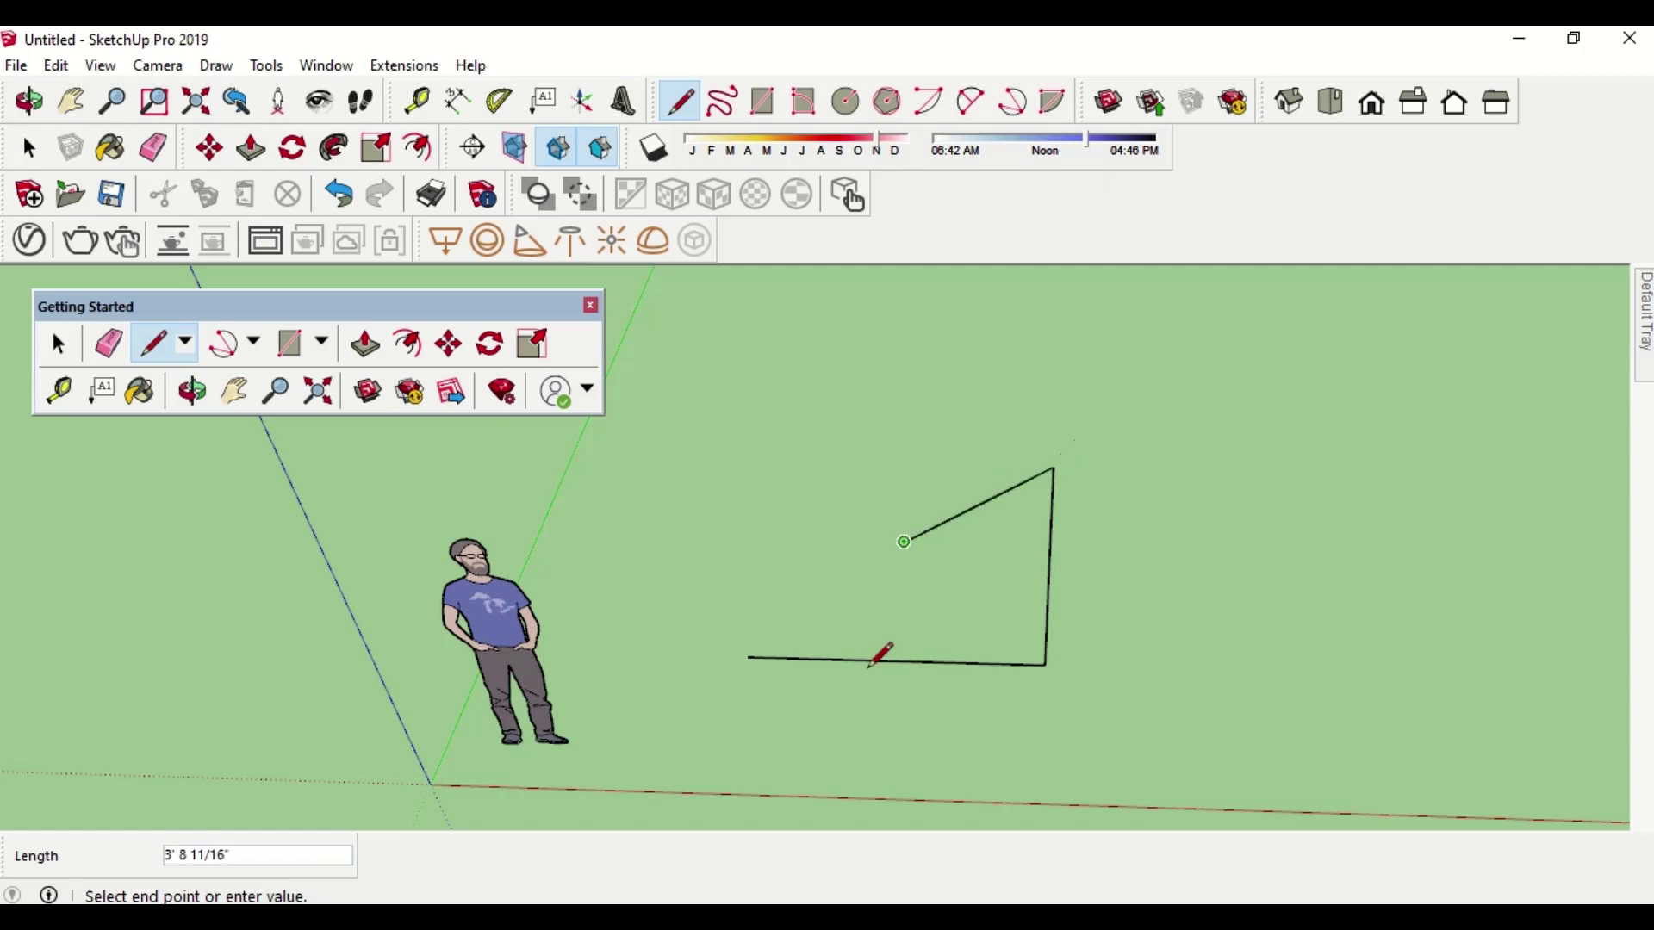
pyautogui.click(860, 706)
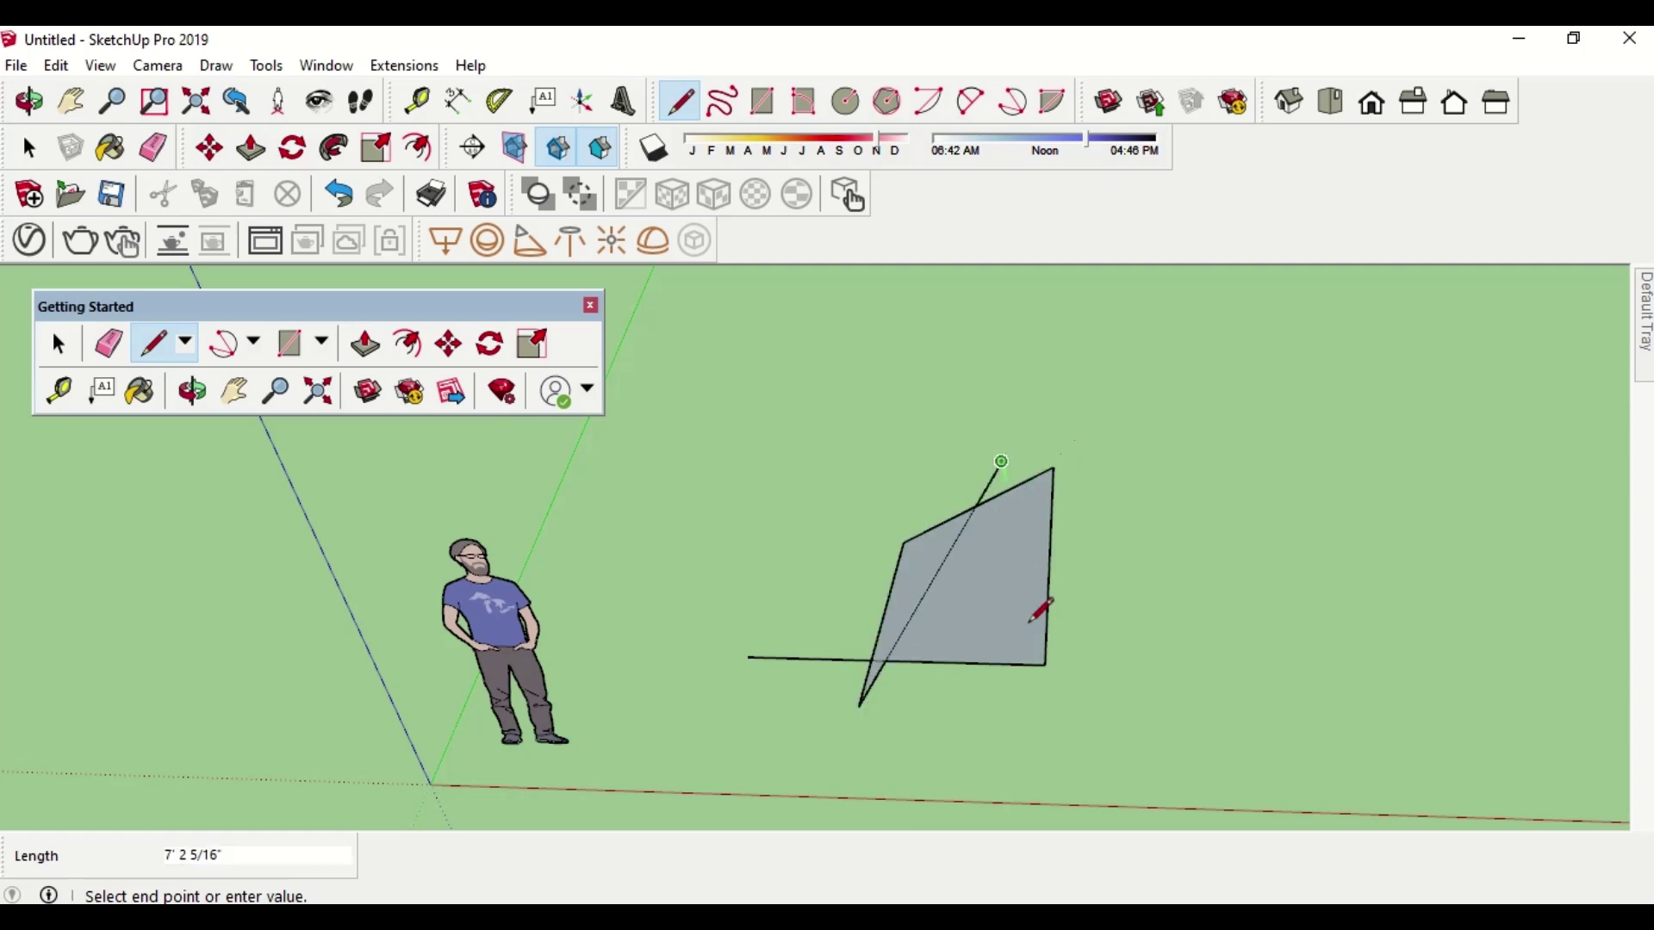
pyautogui.click(1001, 462)
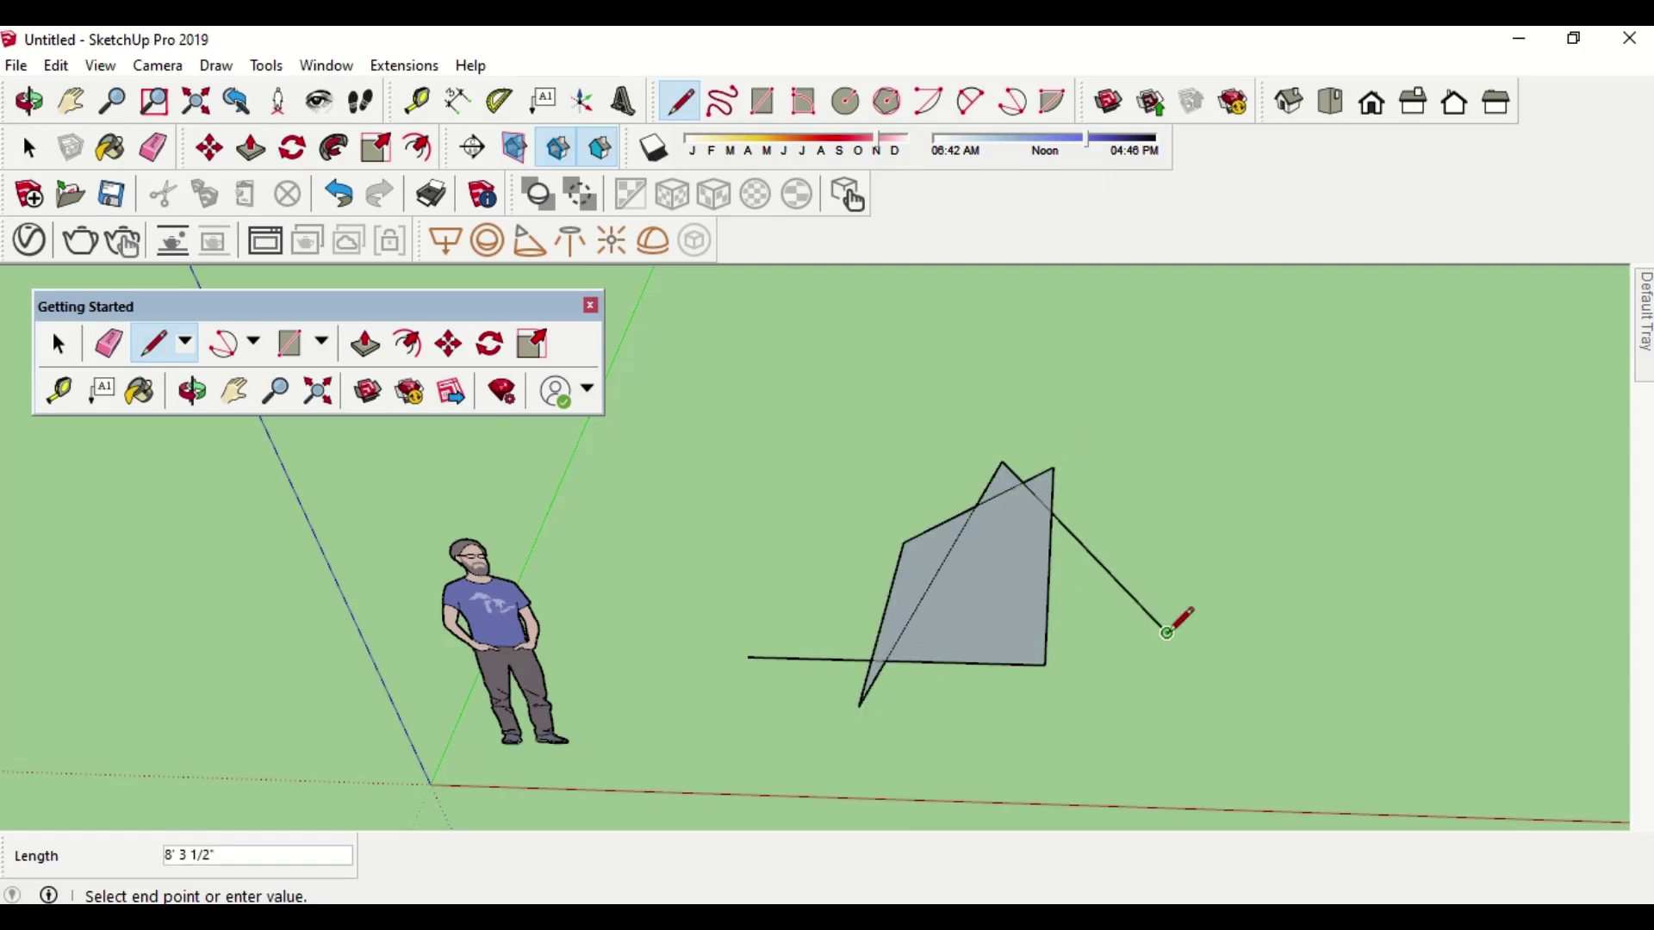
pyautogui.click(1168, 633)
pyautogui.press('Escape')
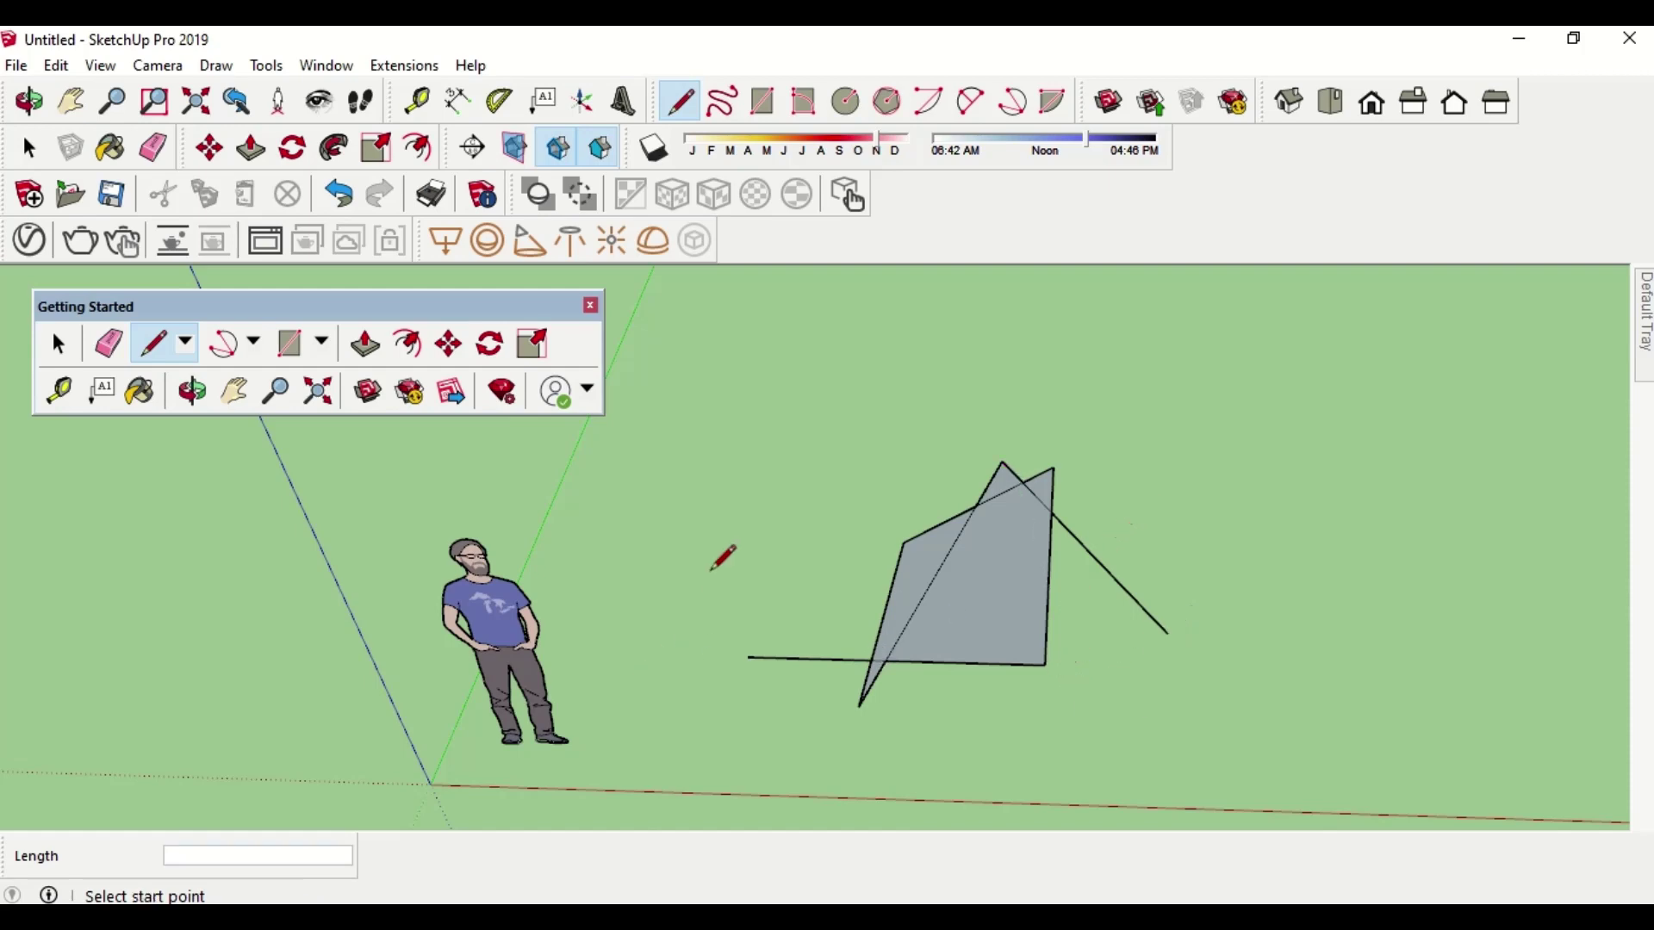
pyautogui.scroll(-4, 712, 569)
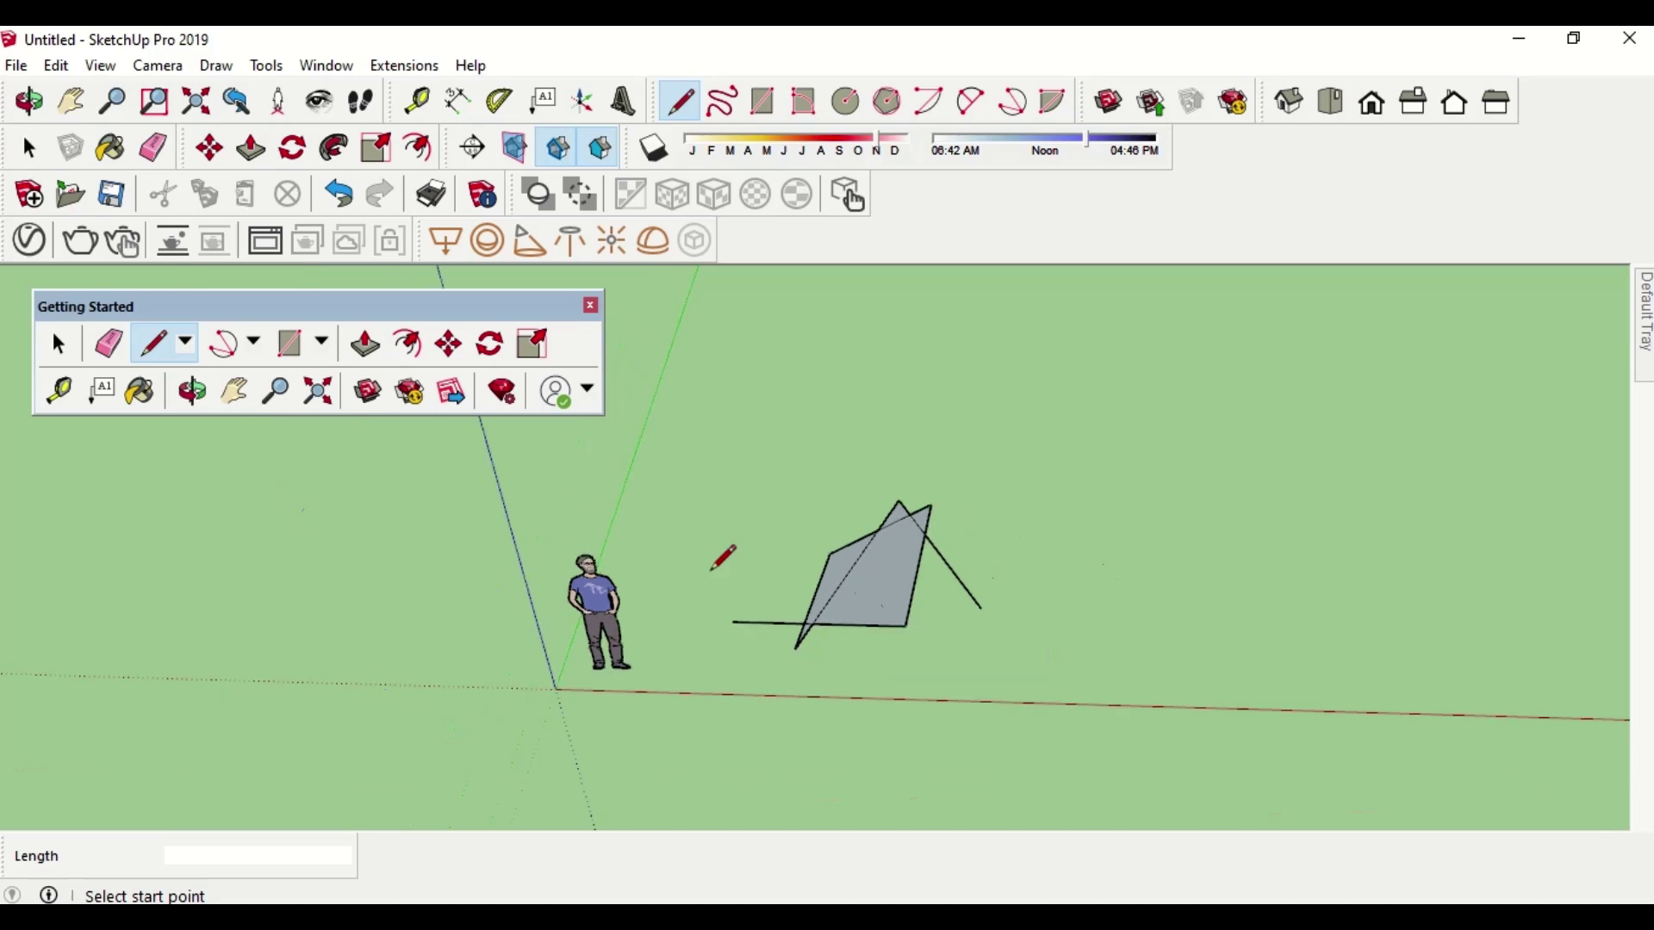
# Draw a single 15' straight line on the ground beside the crossing segments, away from the scale figure, and end the chain there
pyautogui.scroll(2, 1189, 686)
pyautogui.click(923, 641)
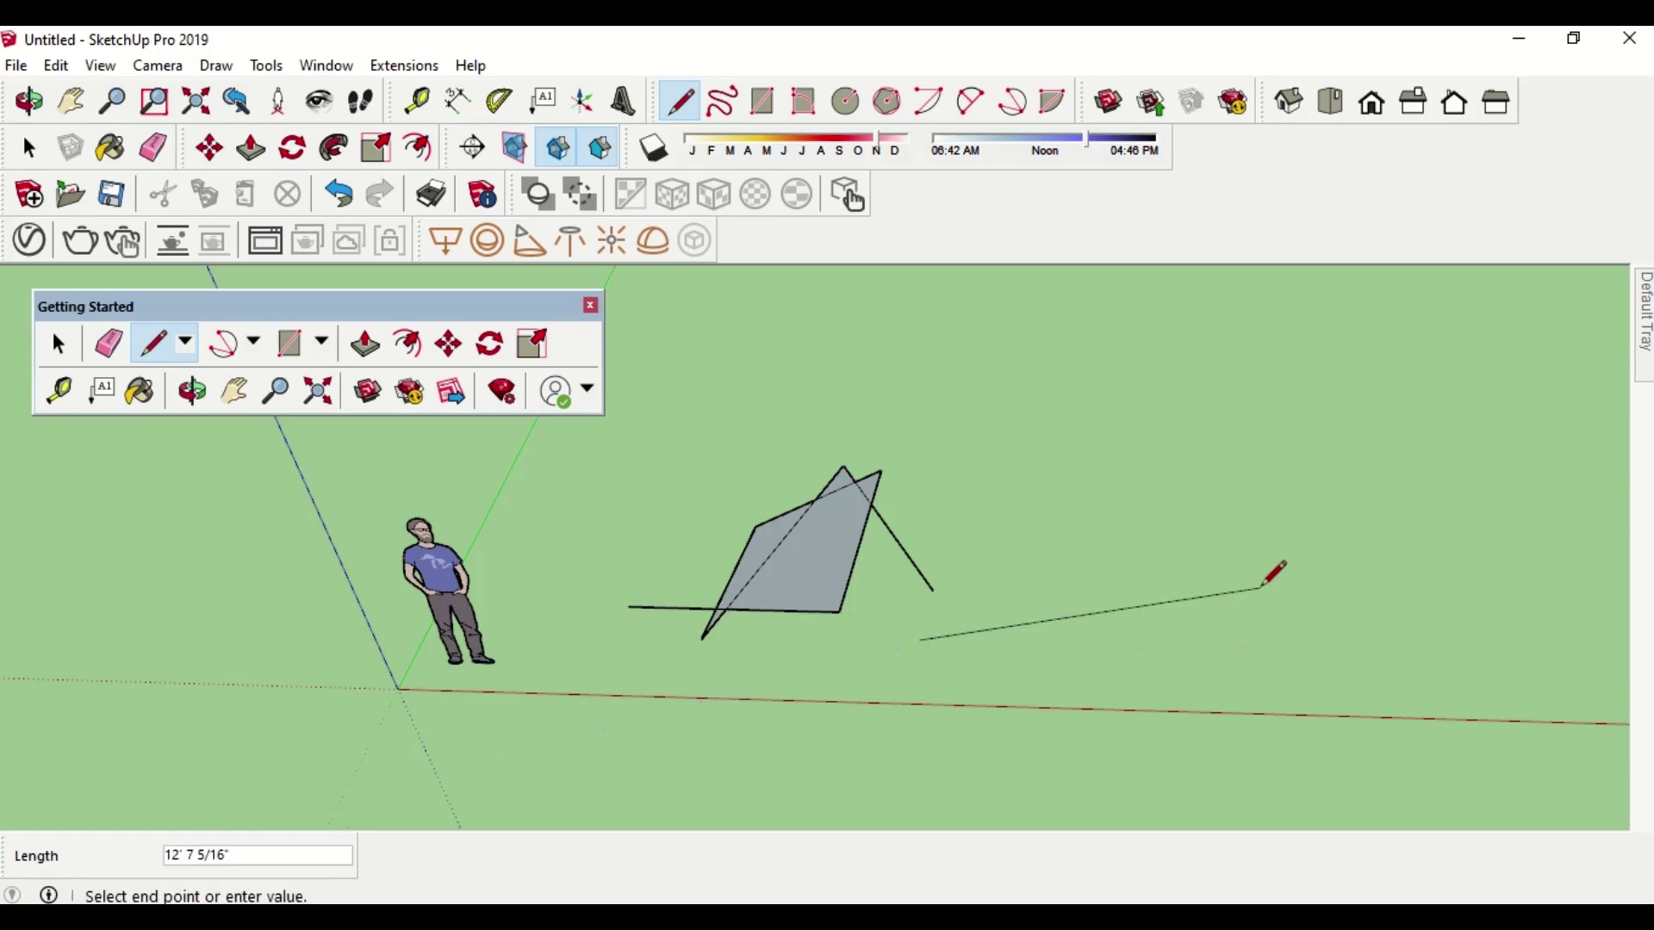
pyautogui.write('1')
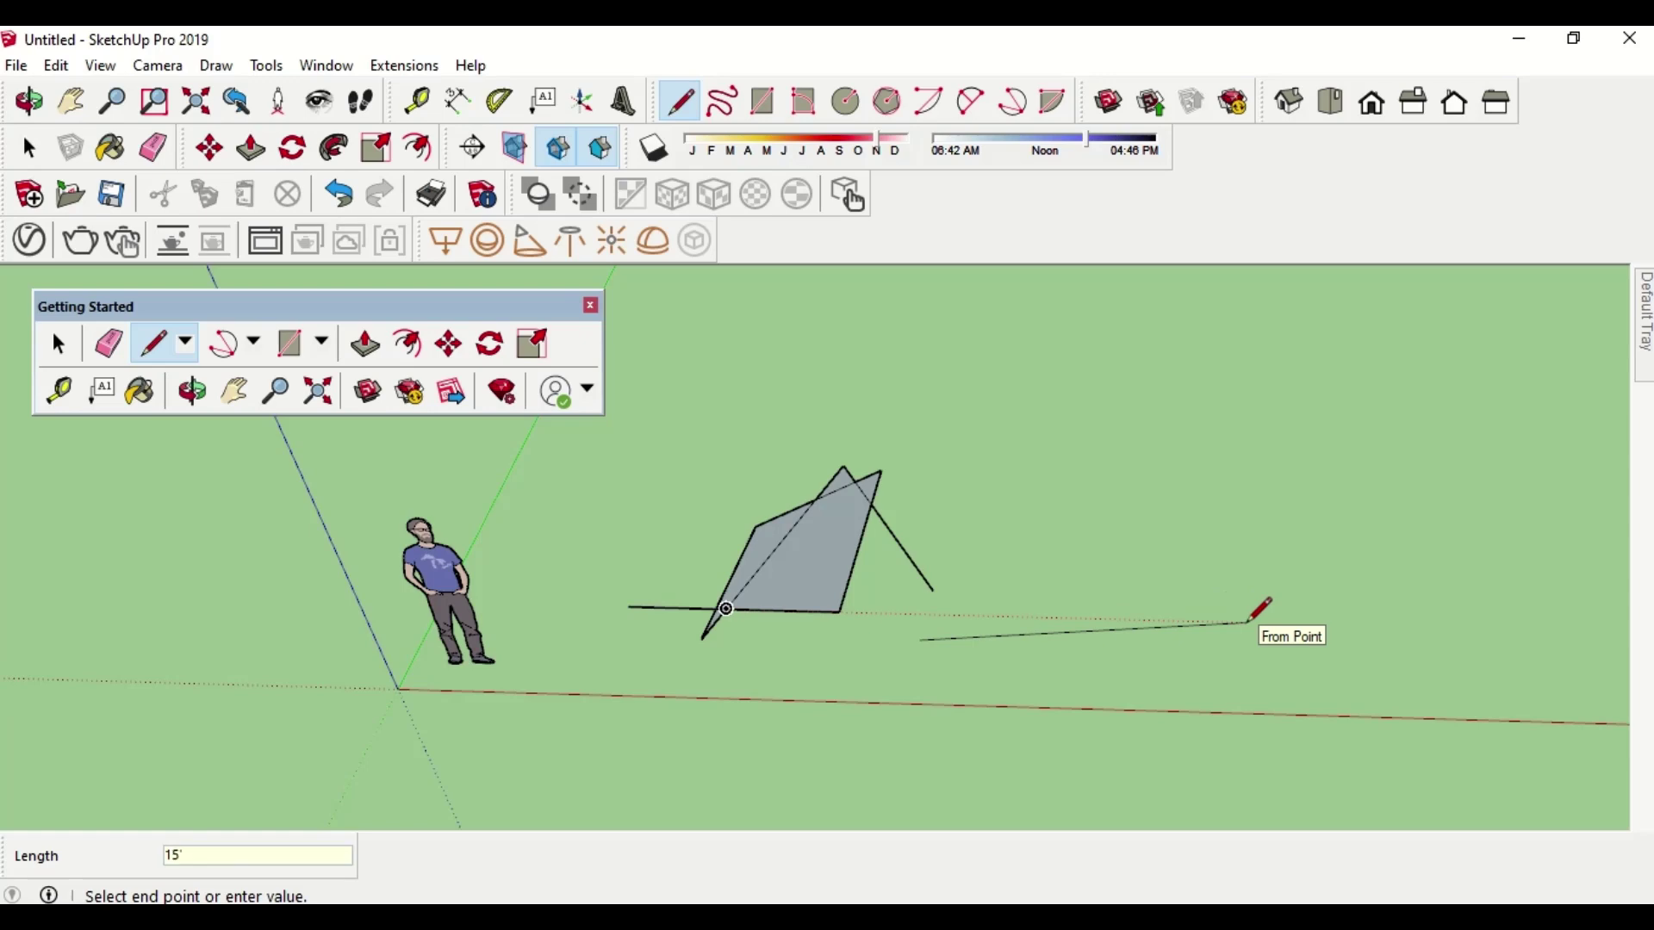
pyautogui.write("5'")
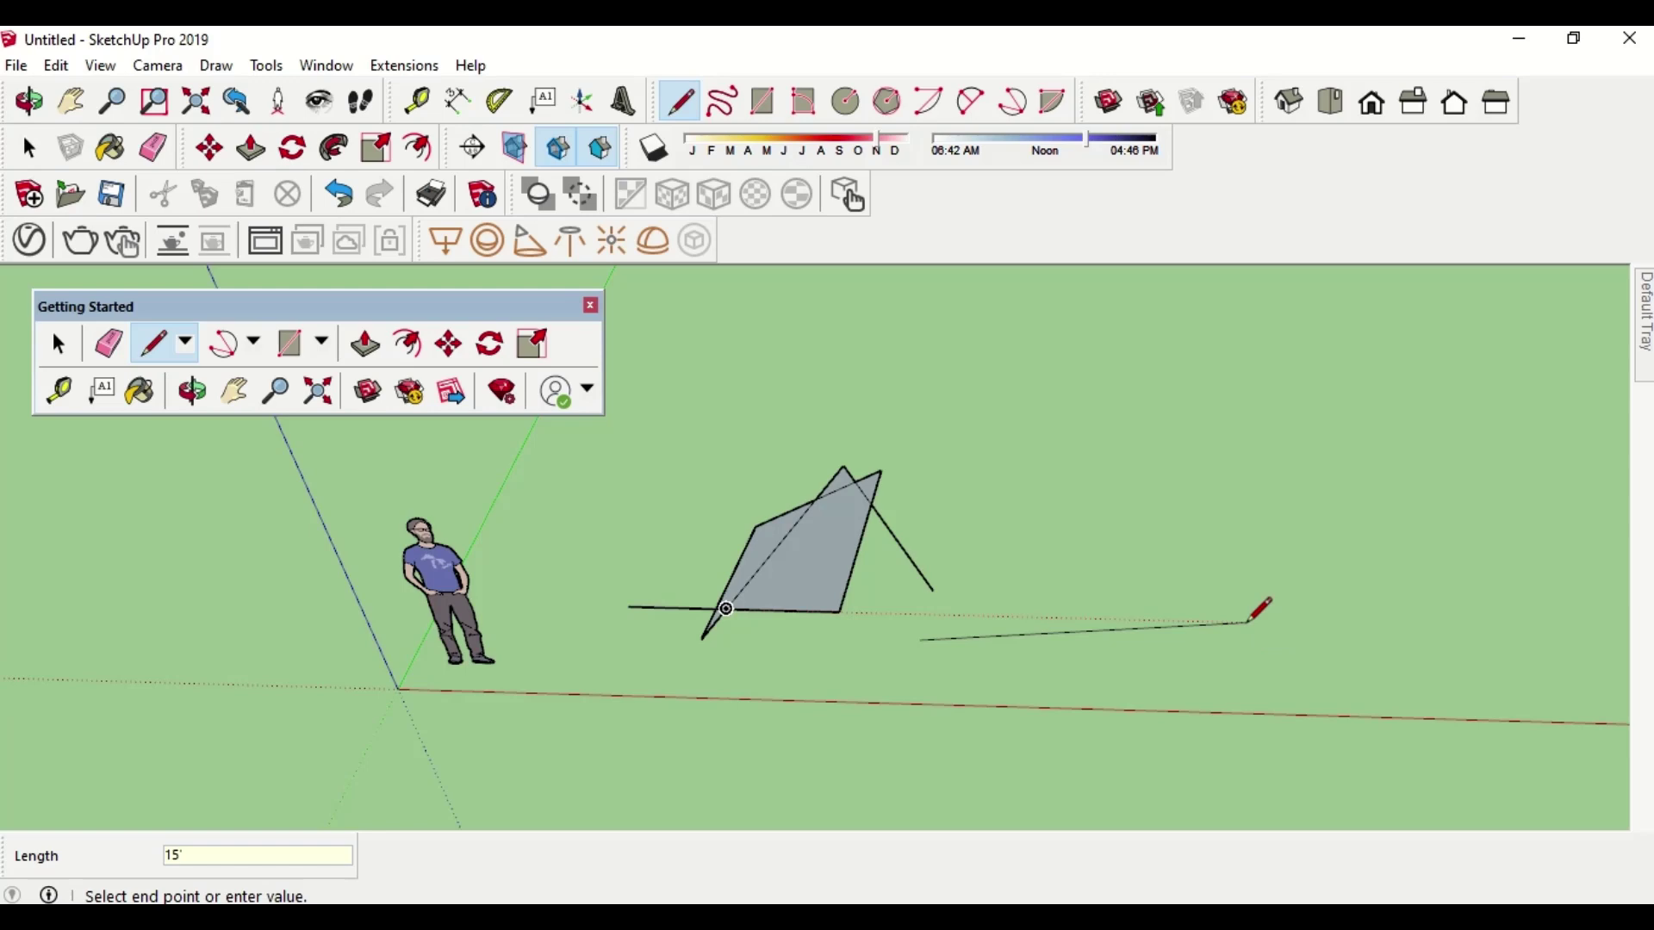
pyautogui.press('Return')
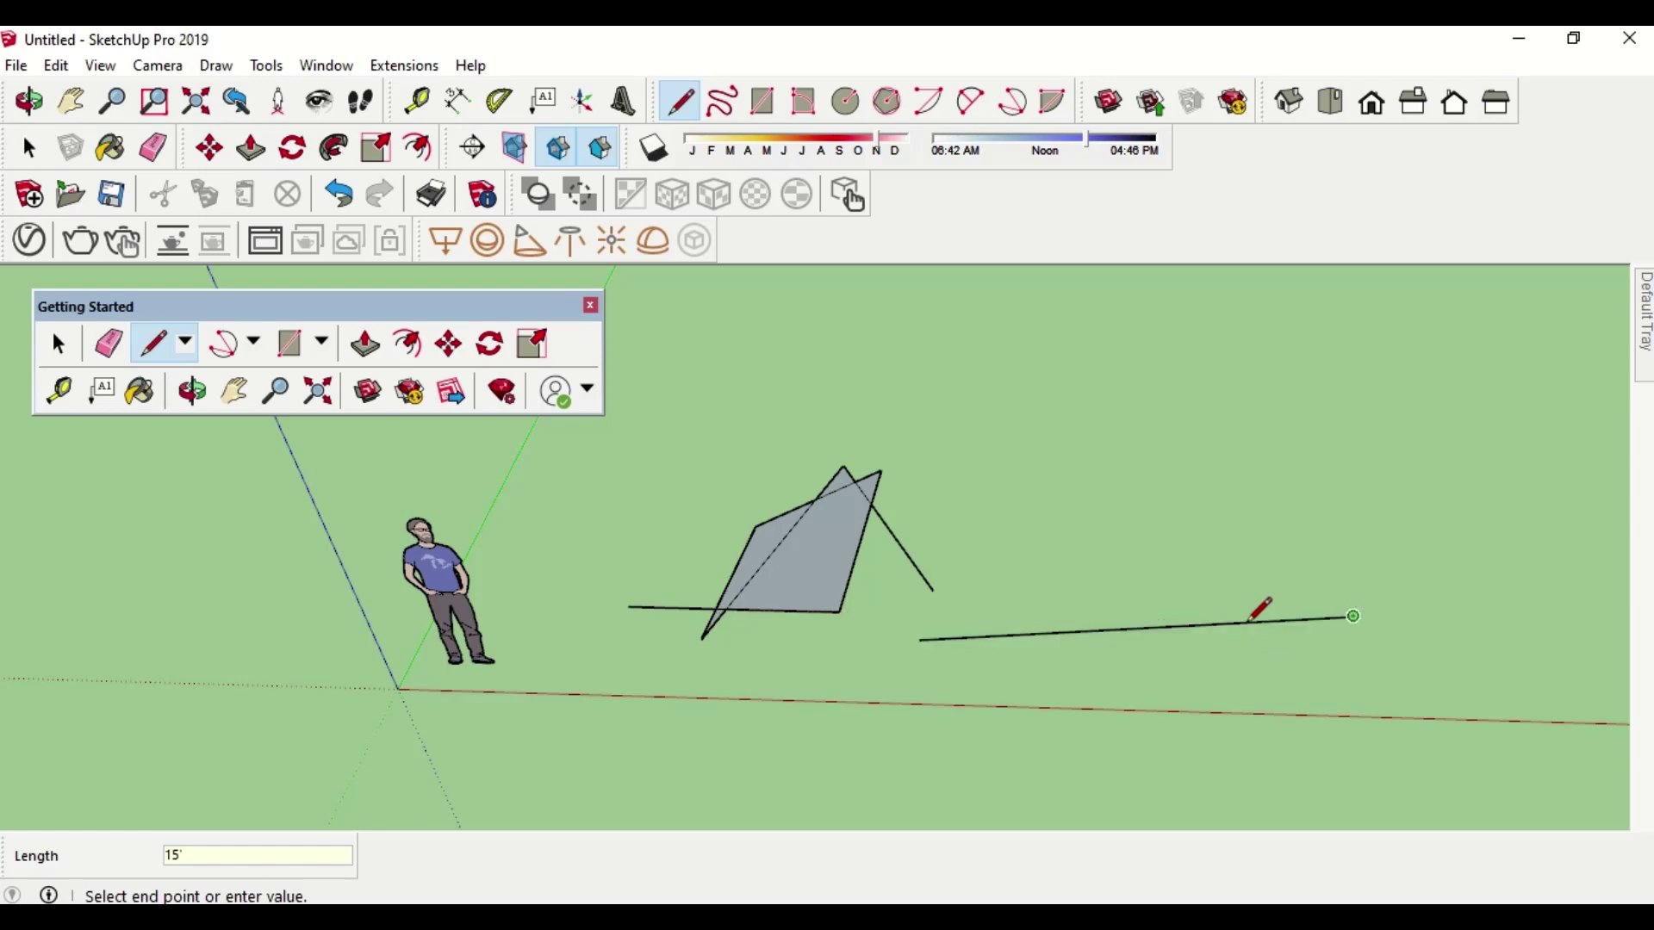
pyautogui.scroll(-2, 1218, 472)
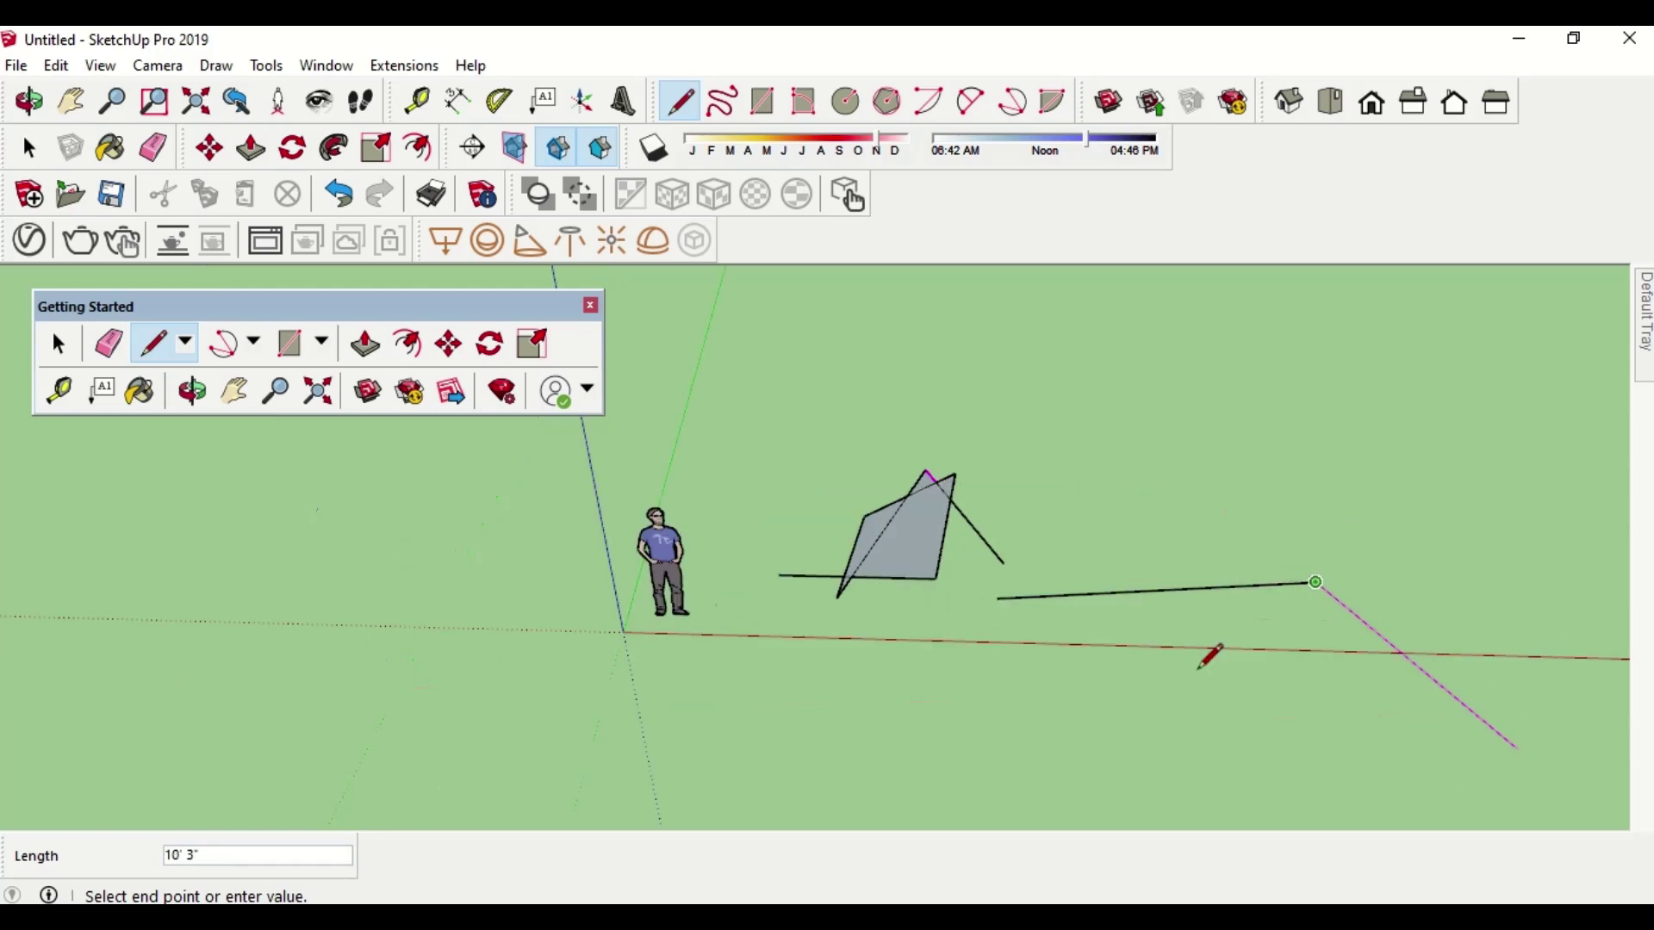
pyautogui.press('Escape')
# Draw a separate 15' line parallel to the green axis on the ground beyond the previous line, and end the chain
pyautogui.scroll(-3, 1066, 469)
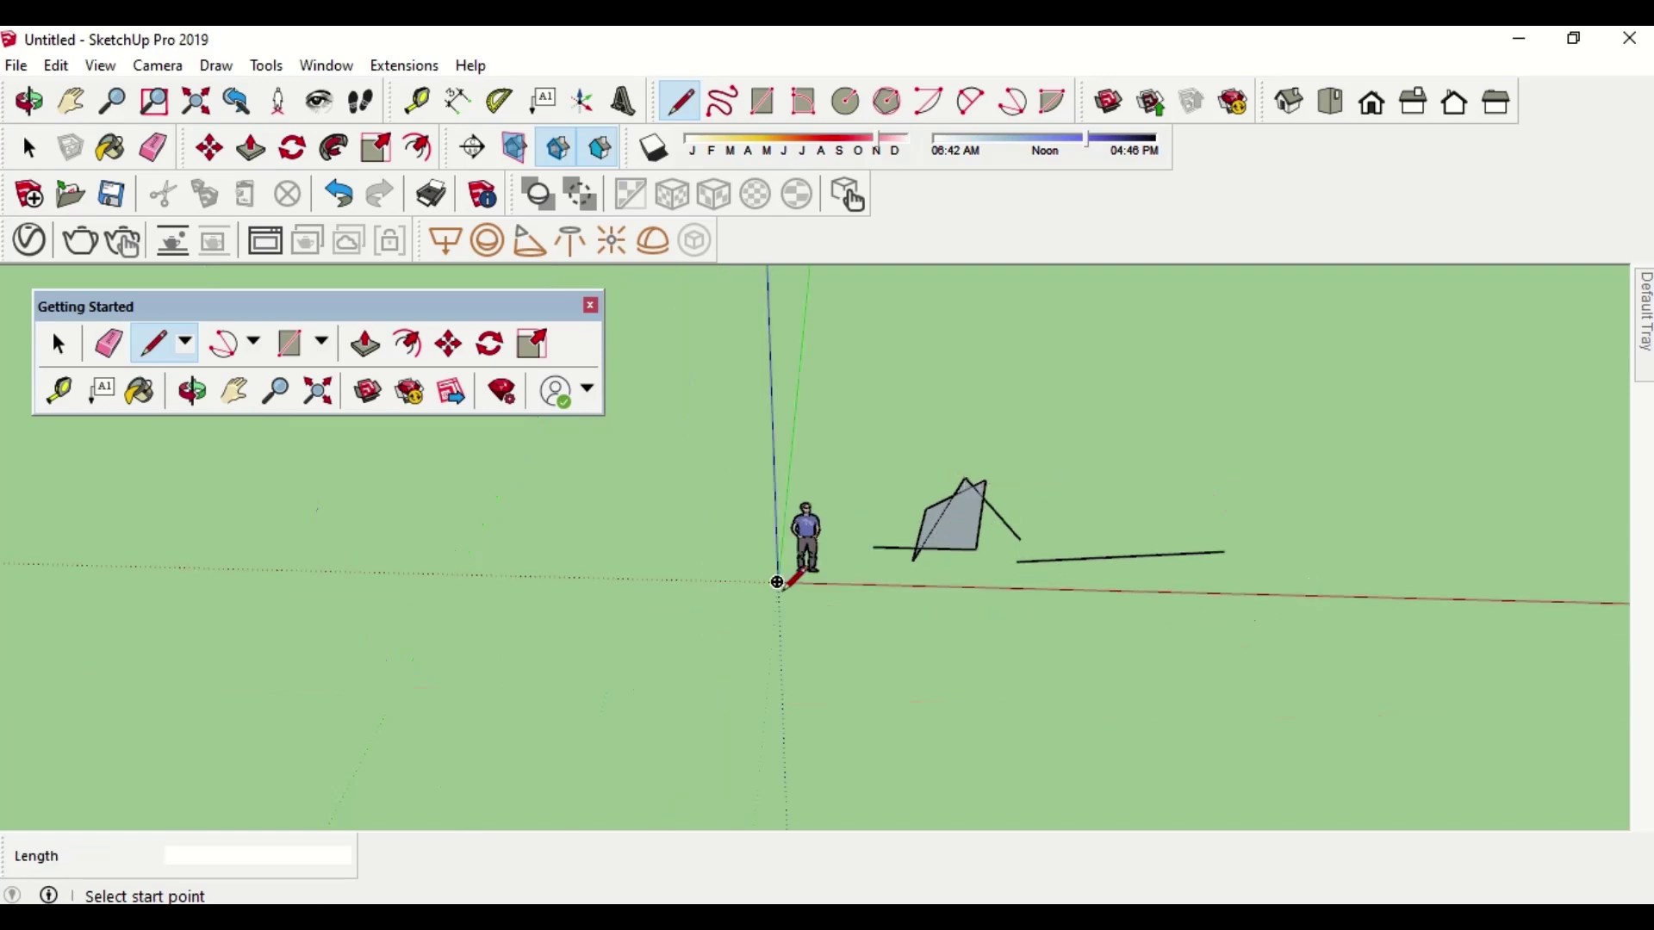
pyautogui.scroll(-3, 782, 591)
pyautogui.scroll(3, 1352, 502)
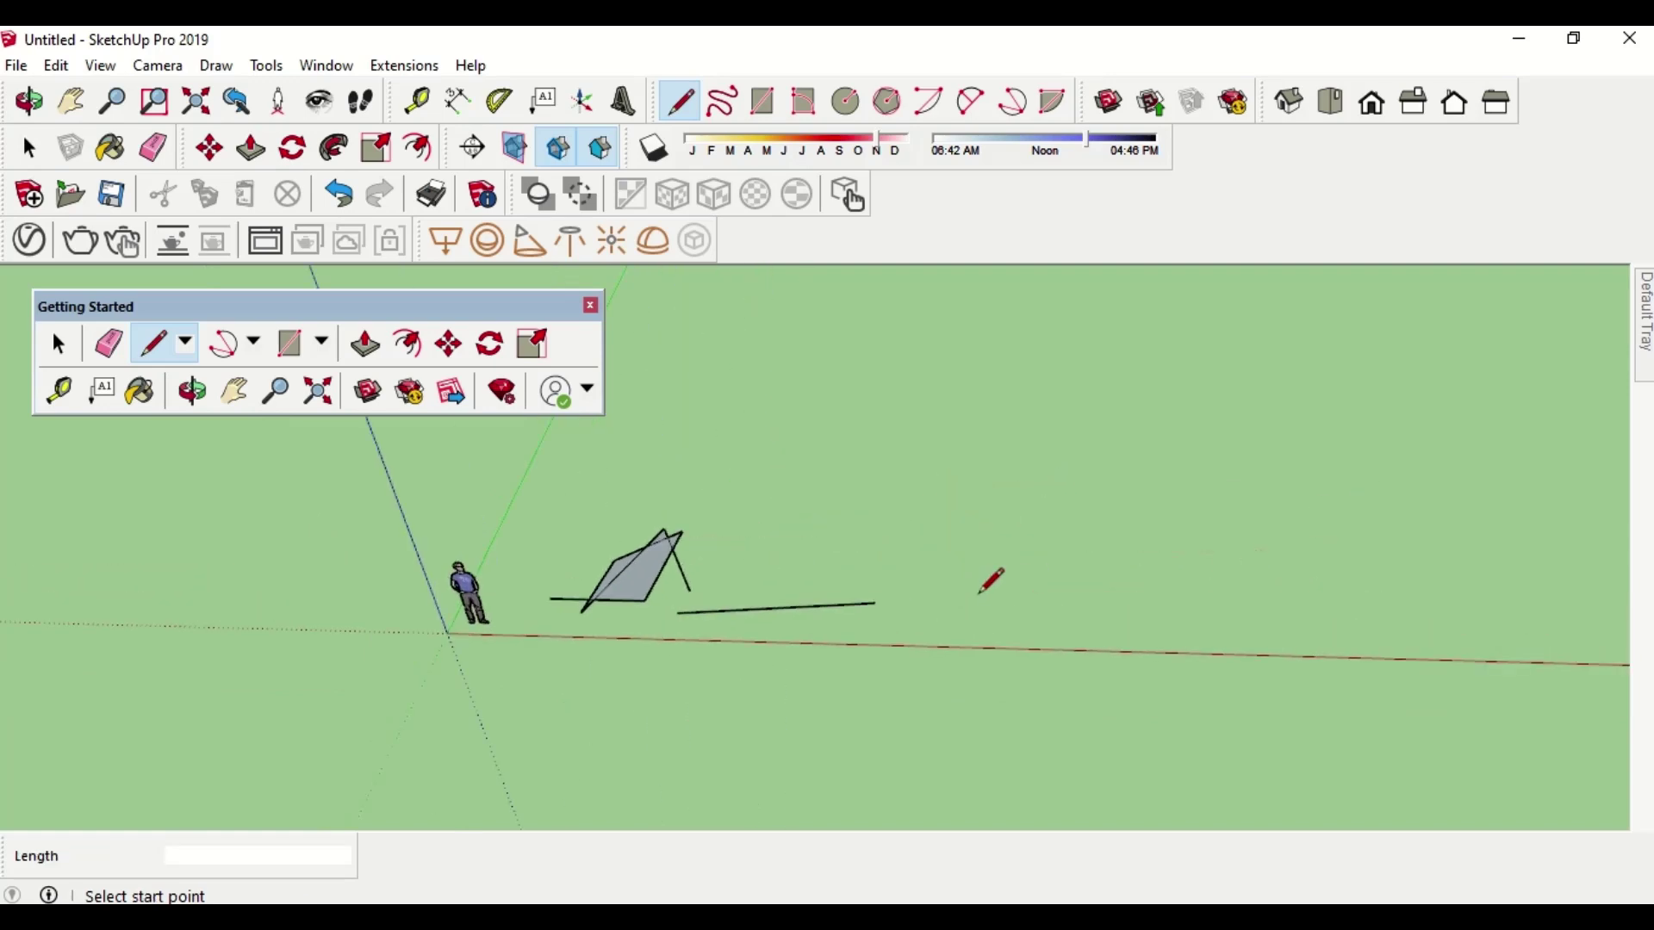
pyautogui.click(939, 610)
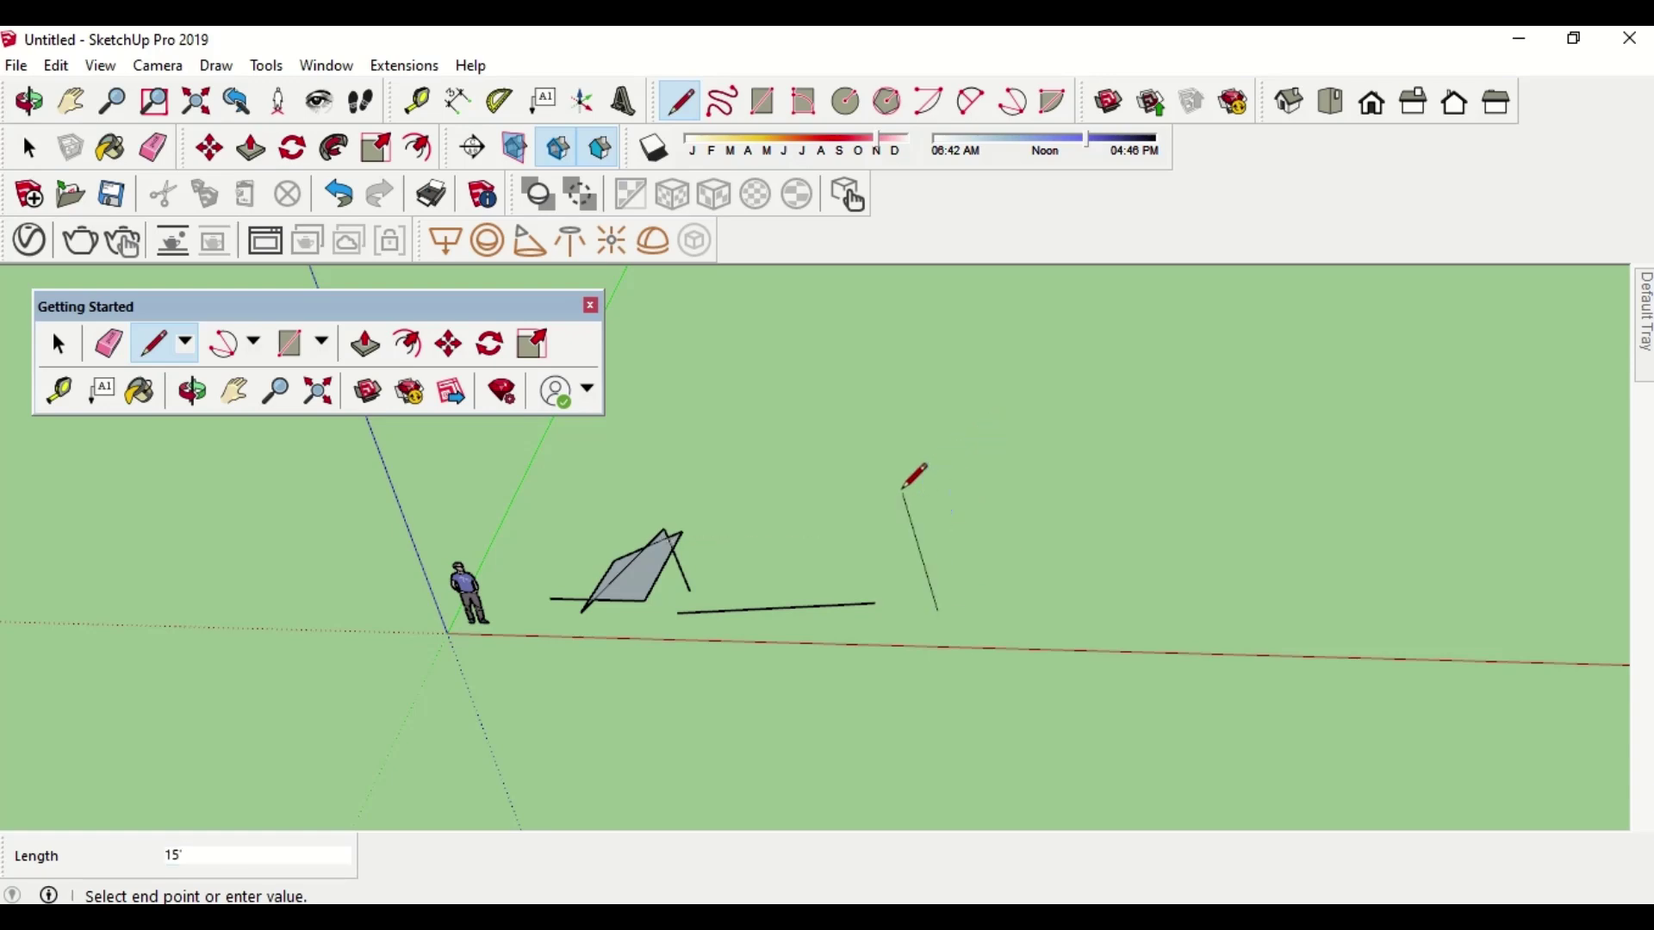
pyautogui.write("15'")
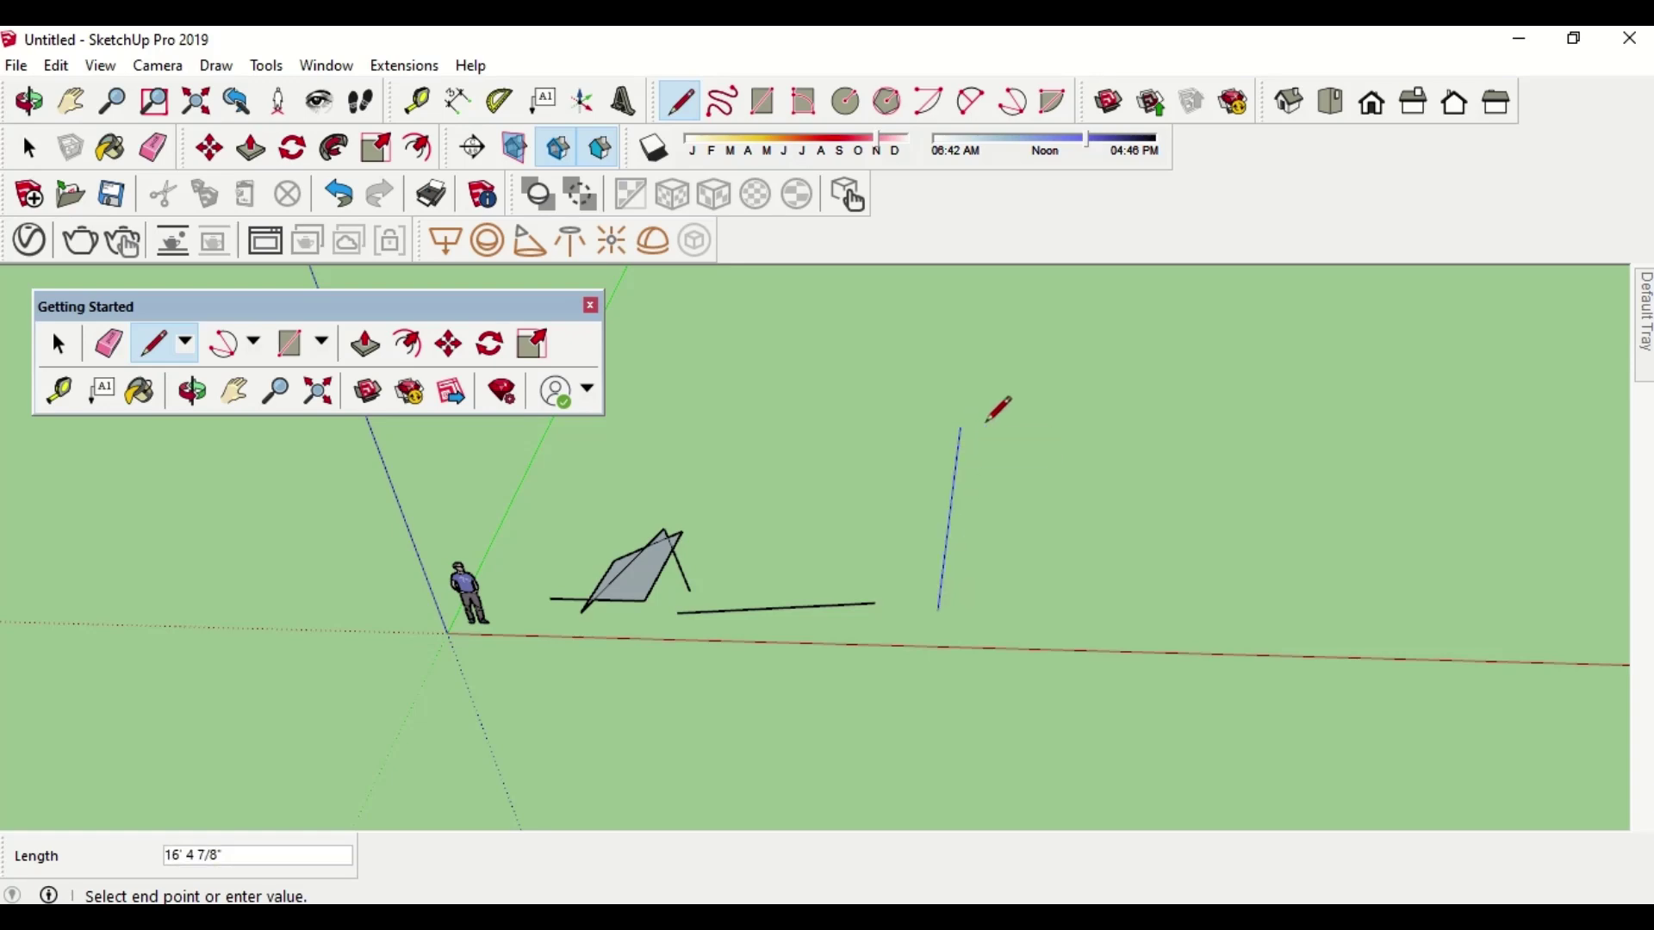
pyautogui.moveTo(1214, 473); pyautogui.dragTo(668, 546, button='middle')
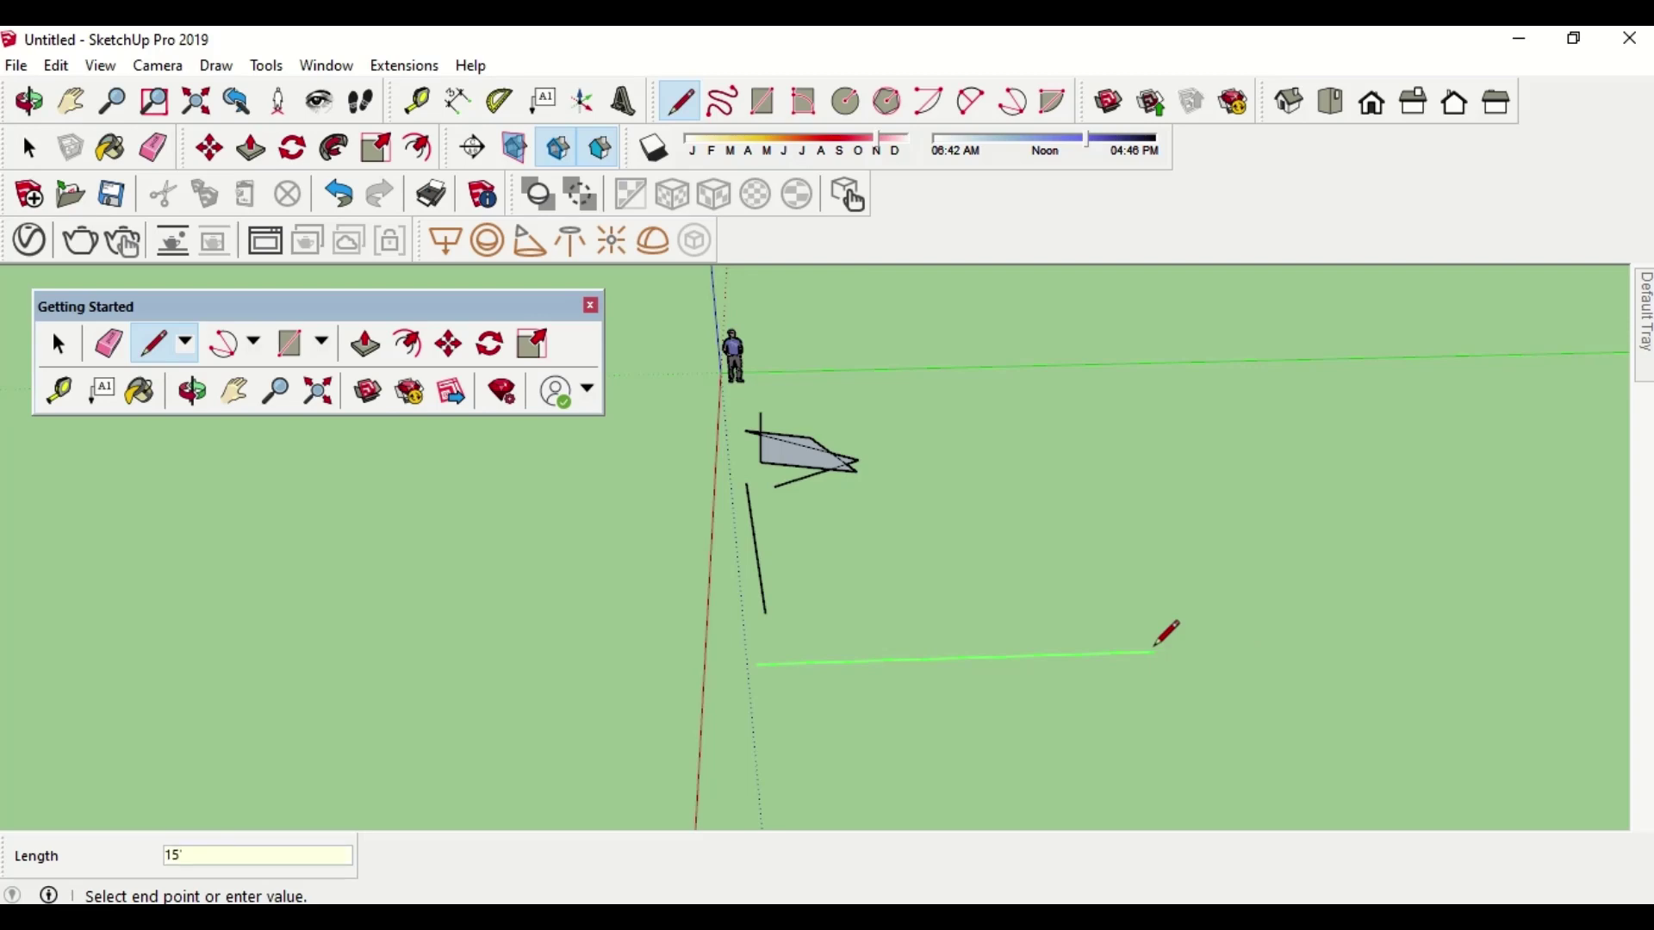
pyautogui.press('Return')
pyautogui.moveTo(989, 757); pyautogui.dragTo(1218, 783, button='middle')
pyautogui.moveTo(1096, 572); pyautogui.dragTo(1288, 628, button='middle')
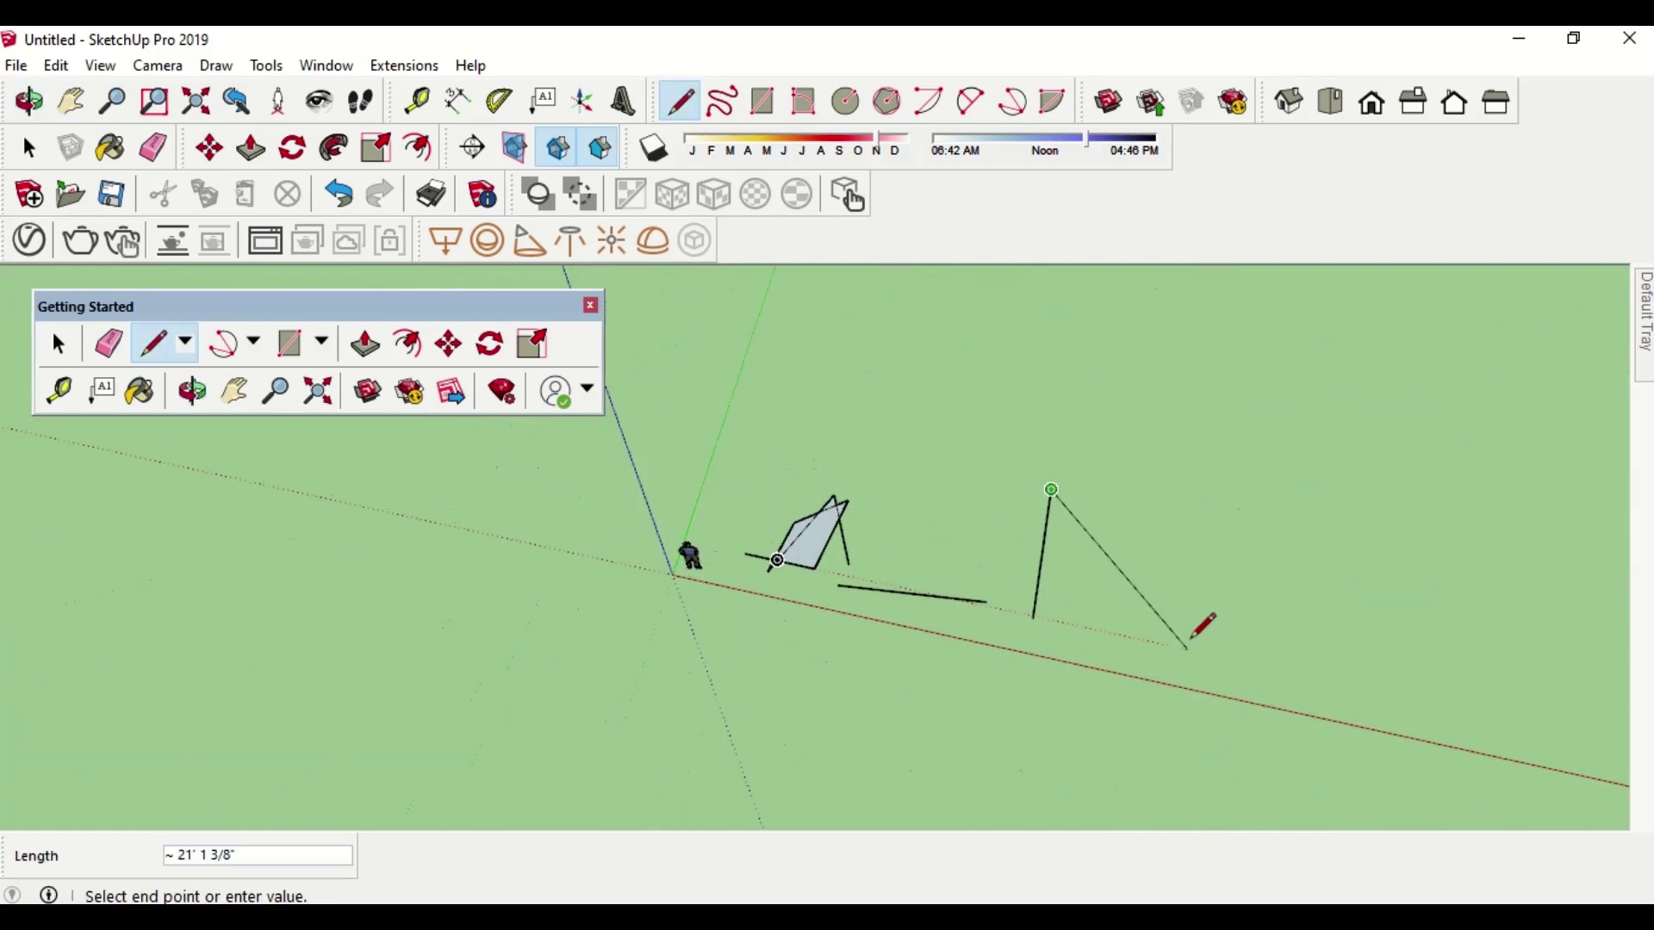
pyautogui.press('Escape')
# Draw a separate 15' vertical line parallel to the blue axis beyond the line that follows the green axis, and end the chain
pyautogui.moveTo(1174, 580); pyautogui.dragTo(904, 530, button='middle')
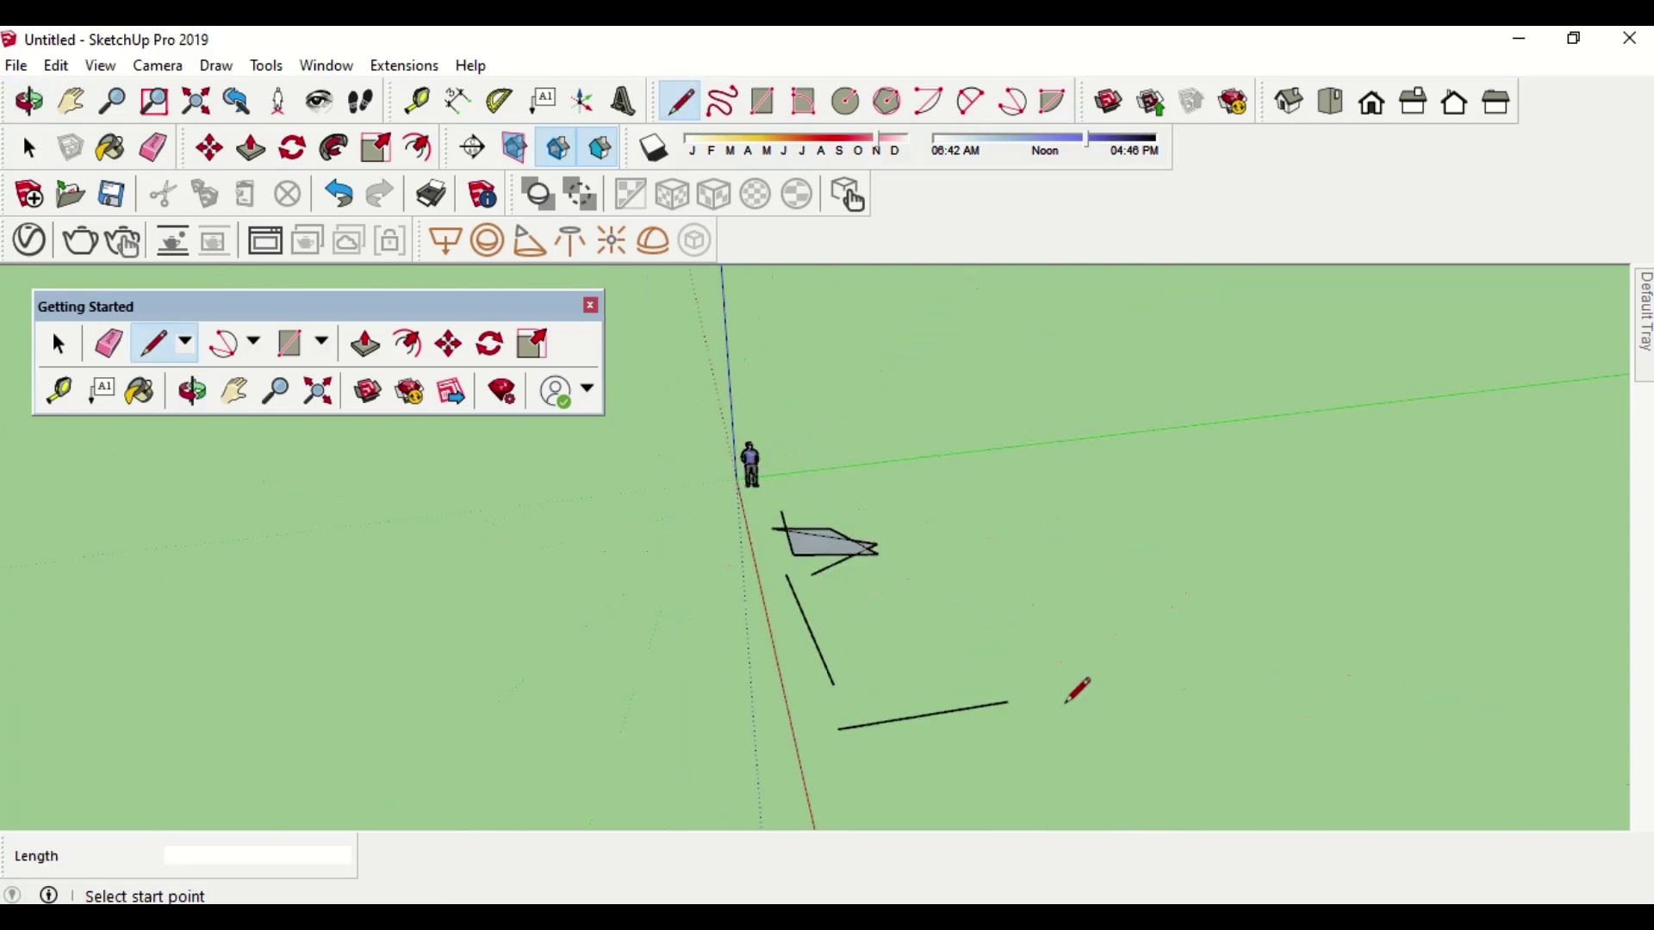
pyautogui.moveTo(1067, 702); pyautogui.dragTo(1225, 565, button='middle')
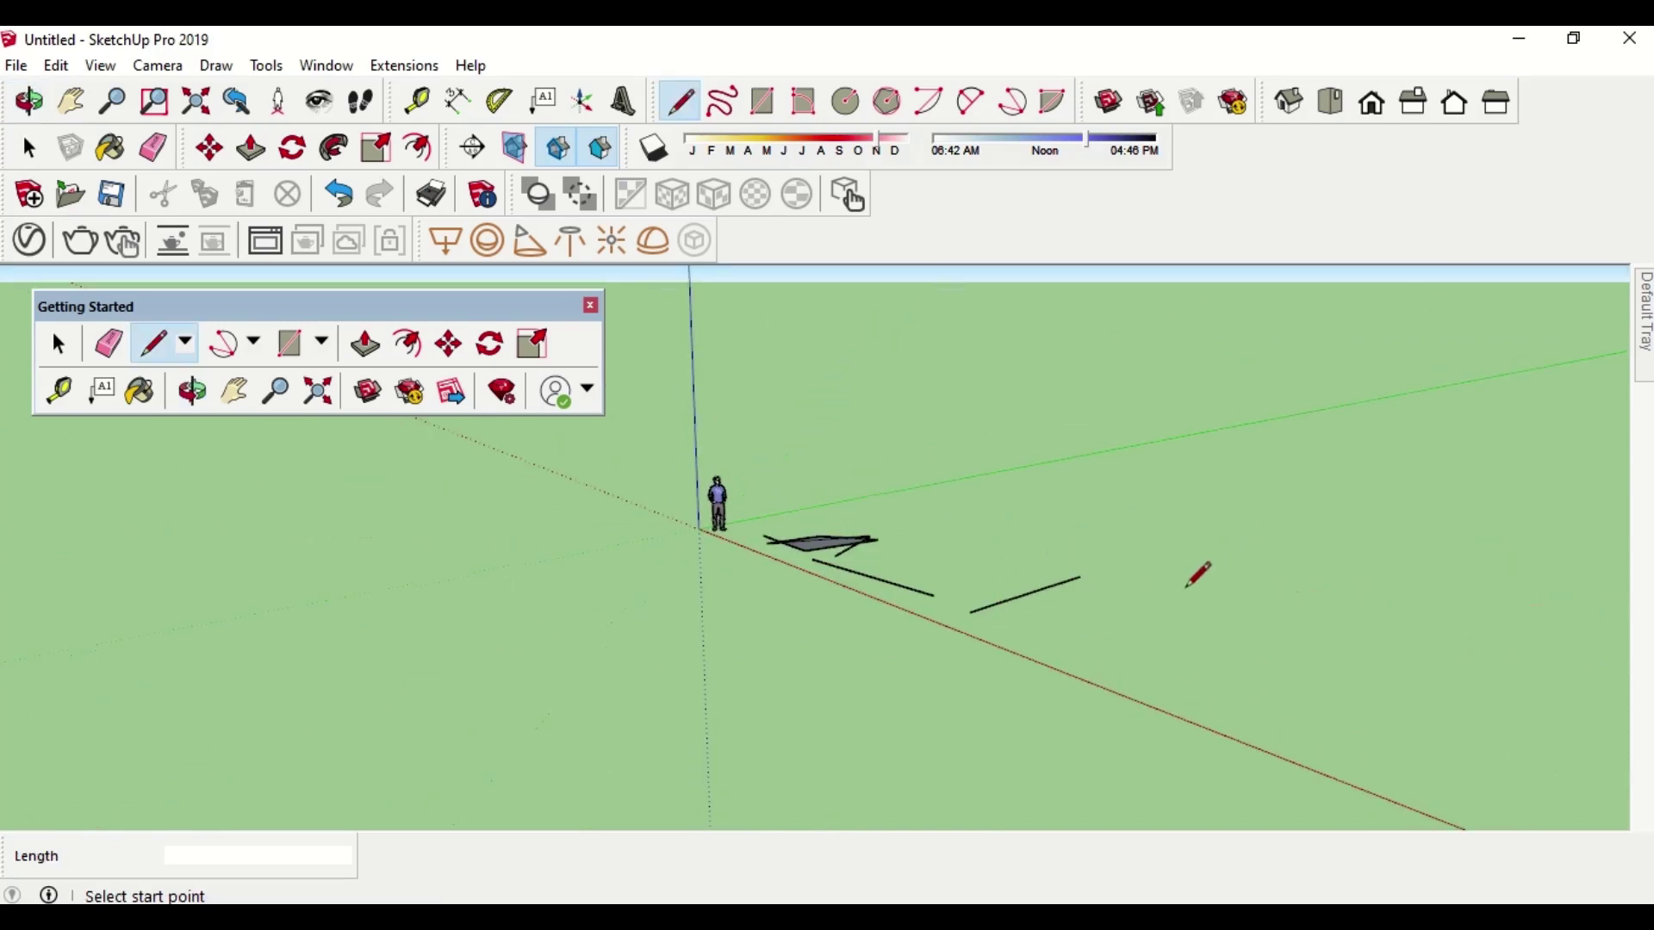
pyautogui.click(1188, 588)
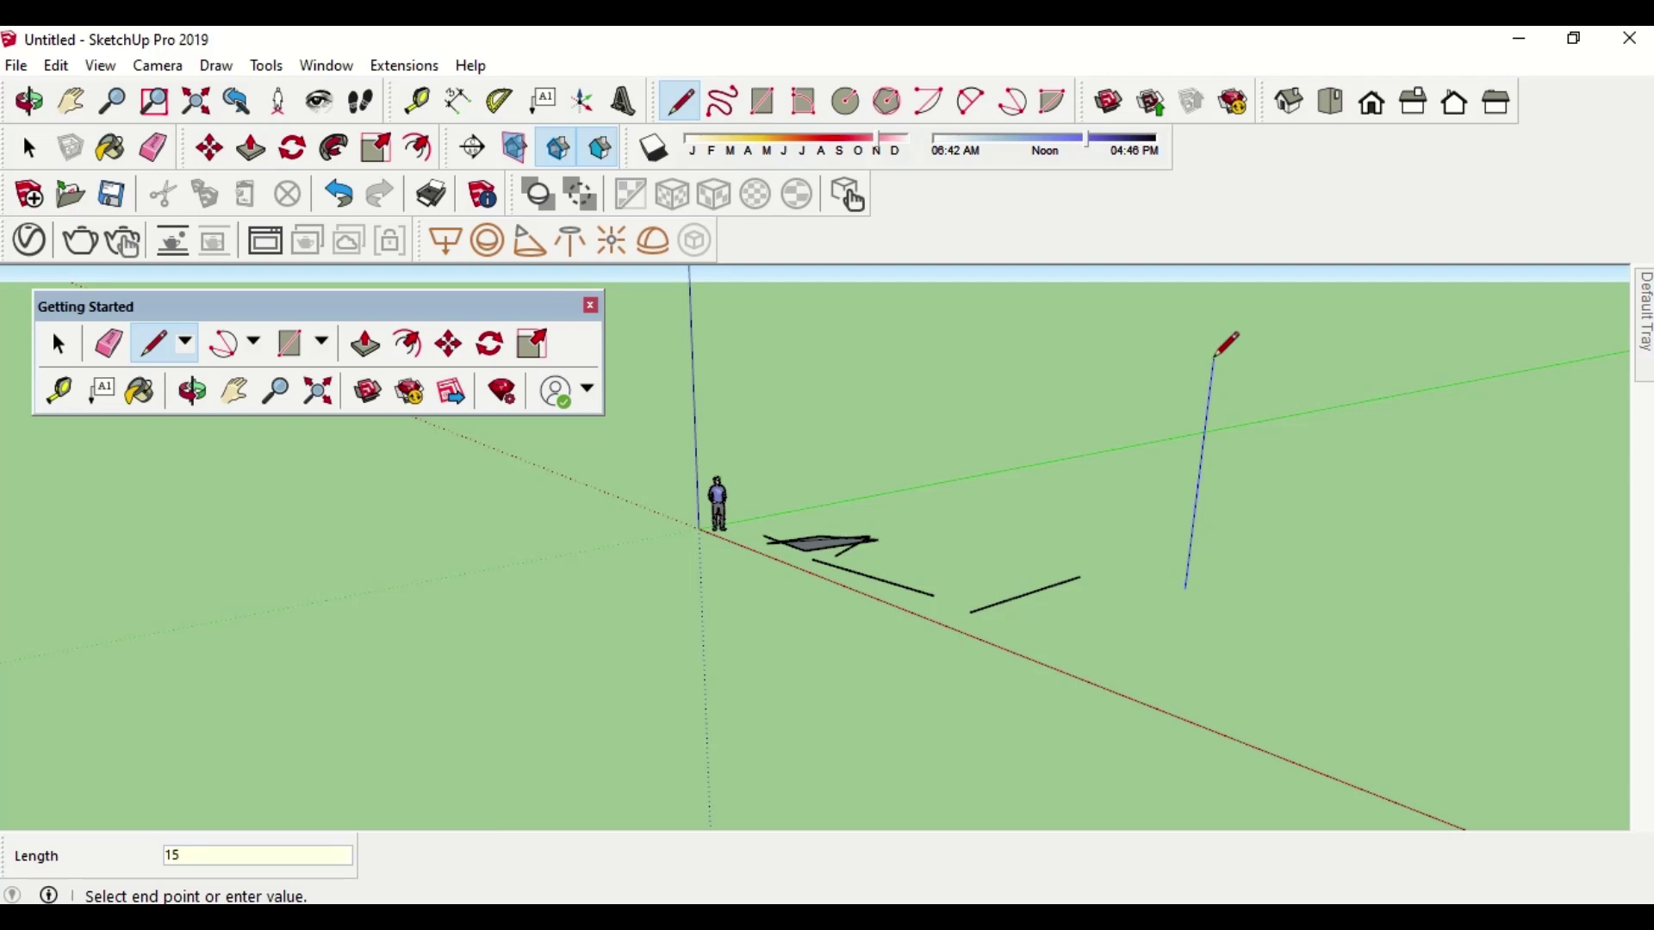
pyautogui.click(1215, 356)
pyautogui.moveTo(1283, 508); pyautogui.dragTo(1513, 746, button='middle')
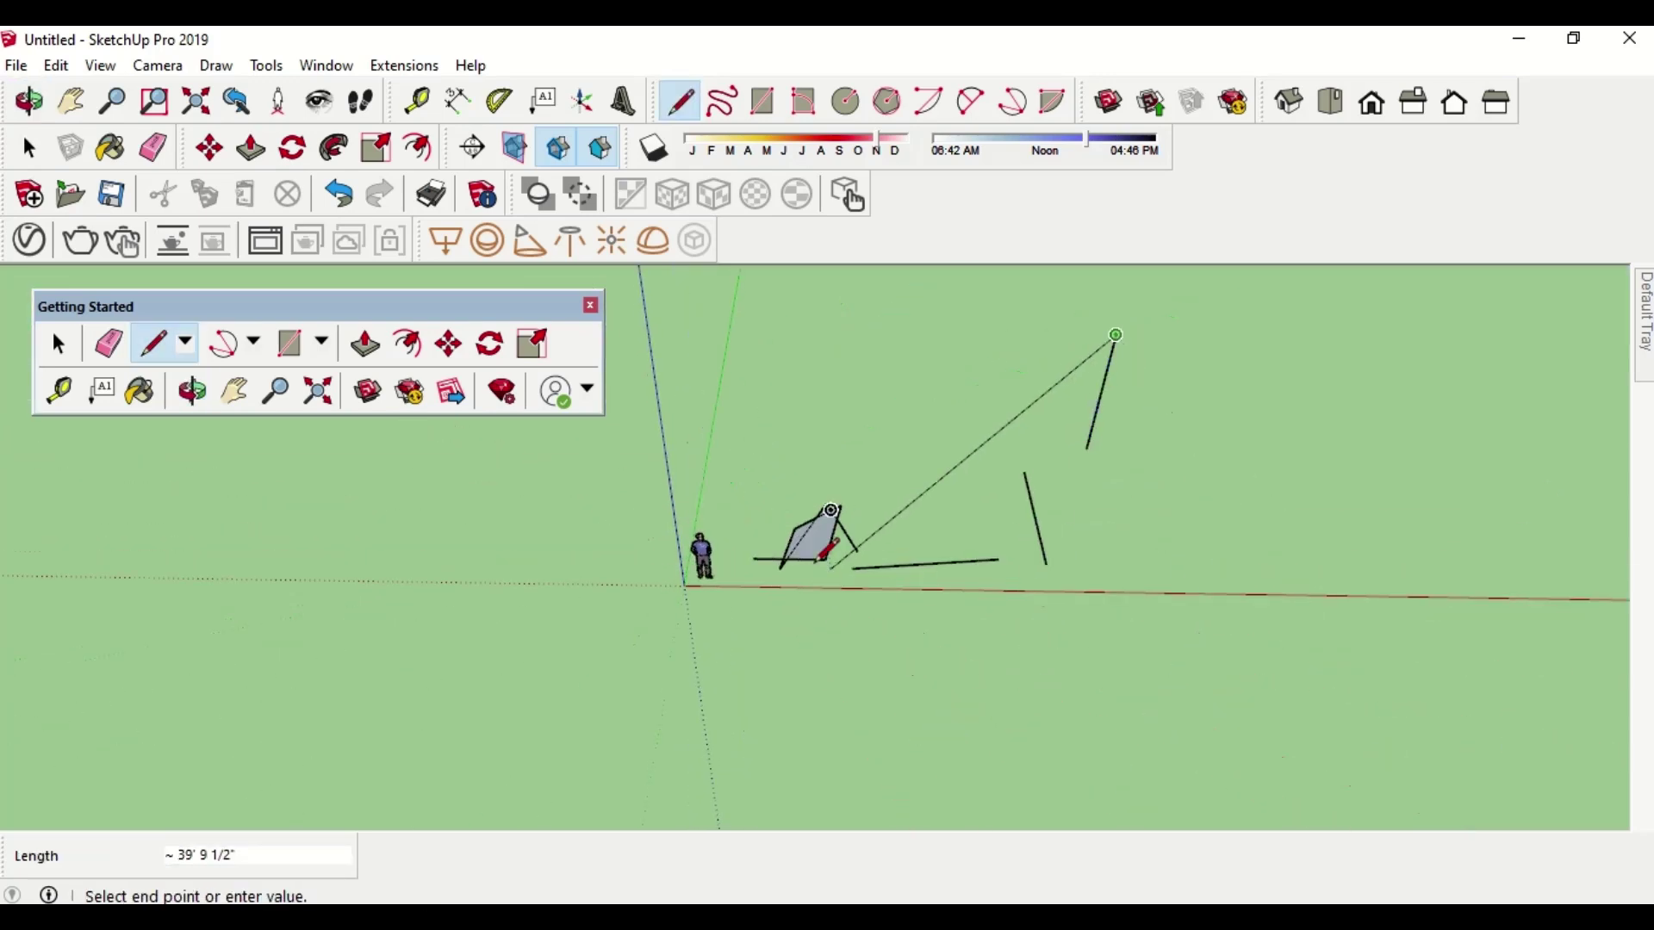
pyautogui.press('Escape')
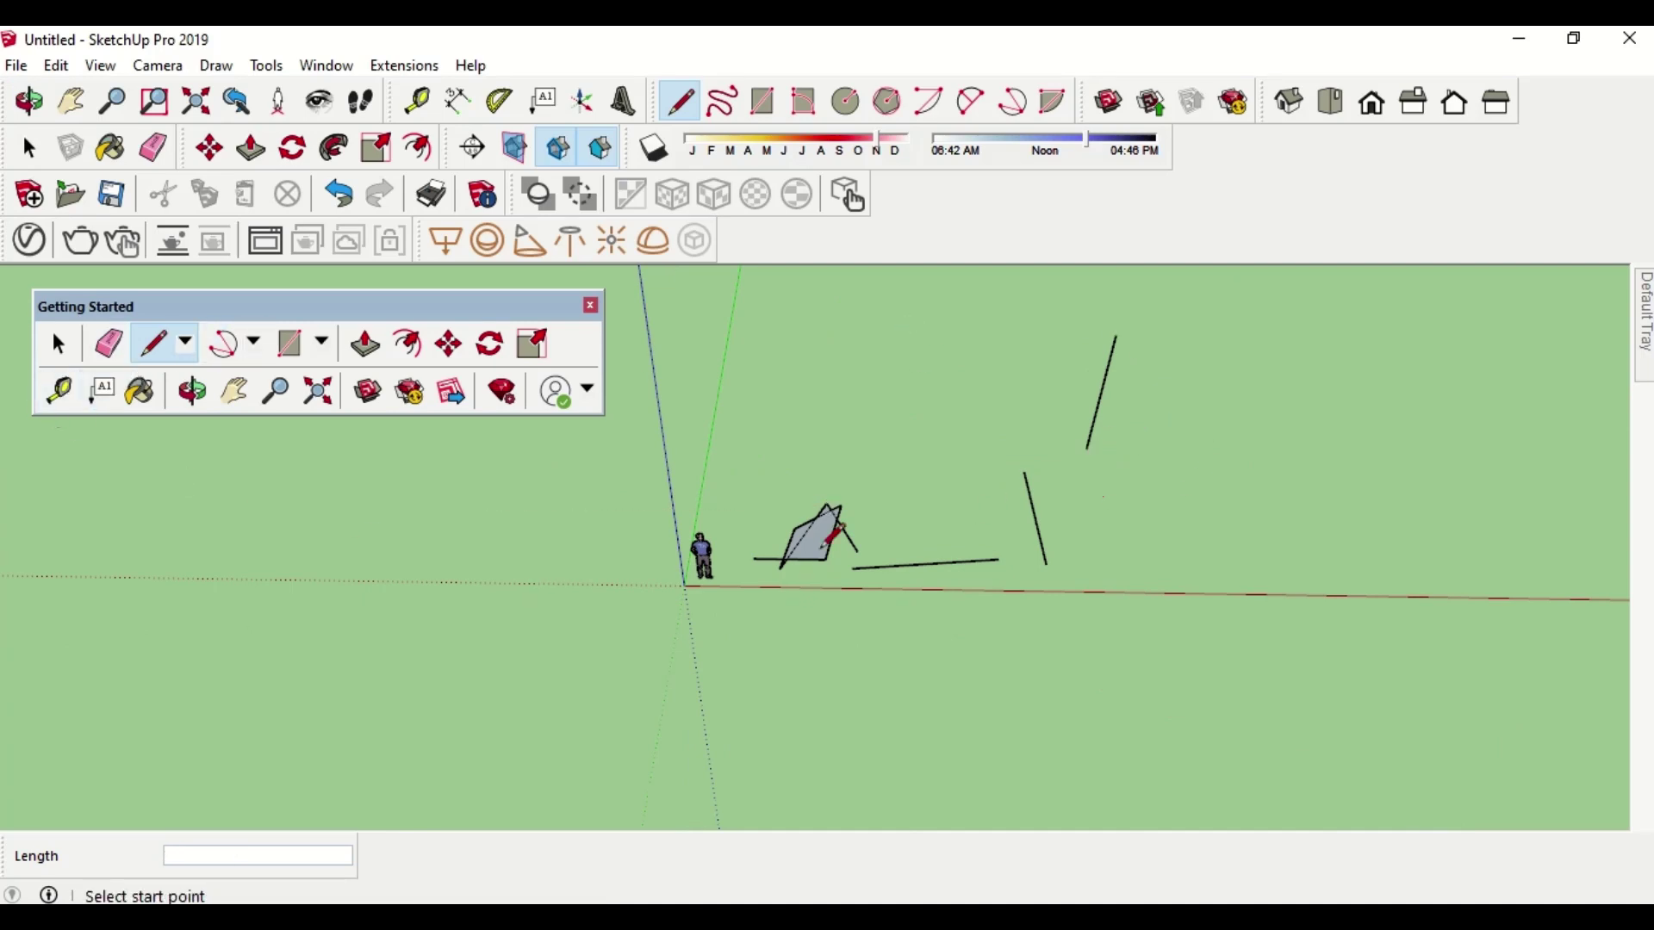
# Draw four looping, partly self-crossing curves around and beyond the existing lines with the Freehand tool
pyautogui.click(185, 343)
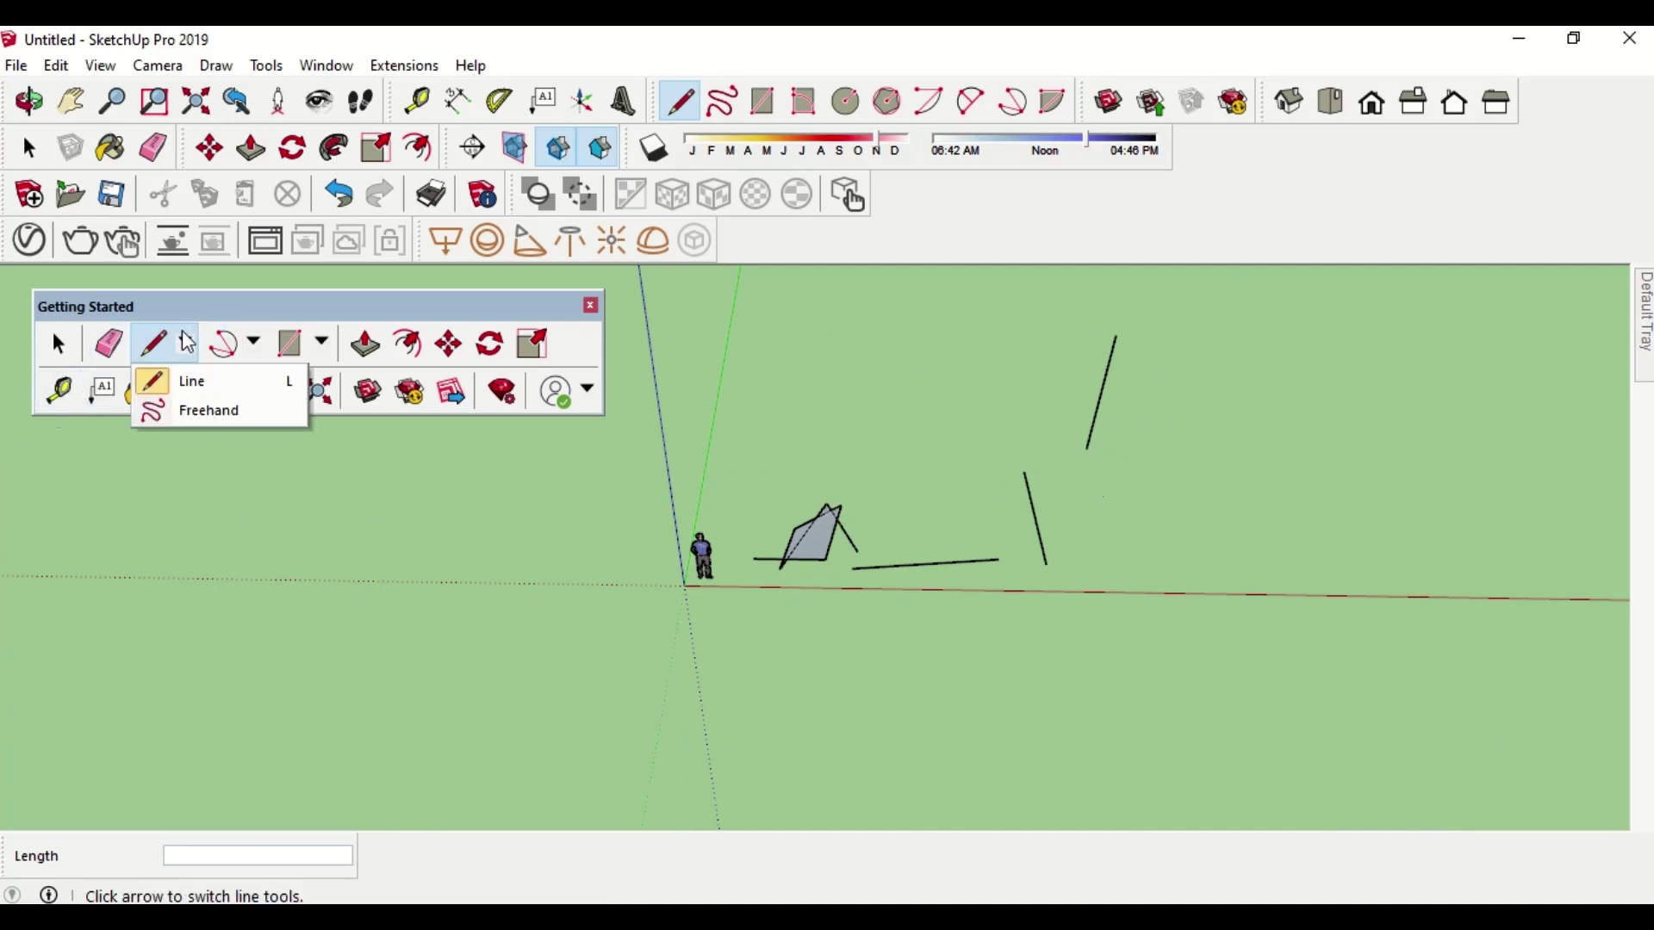
pyautogui.click(184, 417)
pyautogui.scroll(-4, 526, 650)
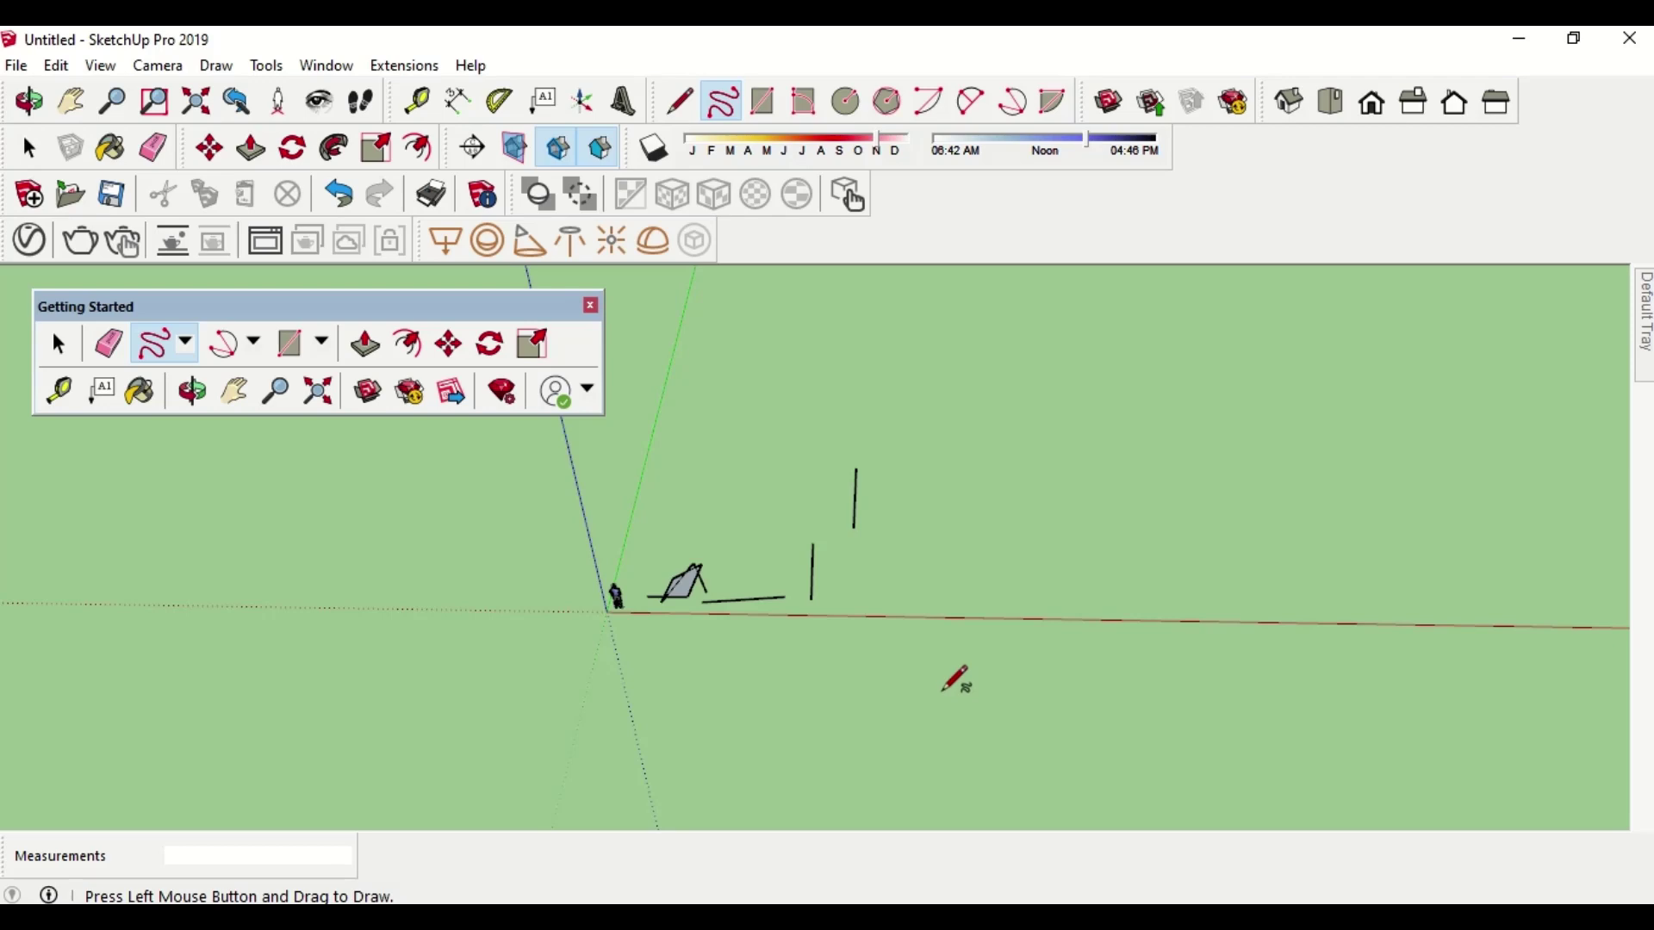
pyautogui.moveTo(936, 698)
pyautogui.mouseDown()
pyautogui.moveTo(948, 526)
pyautogui.moveTo(1010, 566)
pyautogui.moveTo(1085, 702)
pyautogui.moveTo(1105, 555)
pyautogui.moveTo(1179, 534)
pyautogui.moveTo(1224, 709)
pyautogui.moveTo(1305, 477)
pyautogui.moveTo(1378, 689)
pyautogui.moveTo(1425, 572)
pyautogui.moveTo(1514, 539)
pyautogui.moveTo(1599, 561)
pyautogui.moveTo(1218, 680)
pyautogui.moveTo(922, 539)
pyautogui.moveTo(1258, 628)
pyautogui.moveTo(1429, 513)
pyautogui.moveTo(1107, 514)
pyautogui.mouseUp()
pyautogui.moveTo(627, 505)
pyautogui.mouseDown()
pyautogui.moveTo(1314, 595)
pyautogui.moveTo(1089, 439)
pyautogui.moveTo(451, 720)
pyautogui.moveTo(1122, 636)
pyautogui.moveTo(1111, 465)
pyautogui.moveTo(992, 522)
pyautogui.mouseUp()
pyautogui.scroll(-2, 844, 568)
pyautogui.scroll(-2, 845, 567)
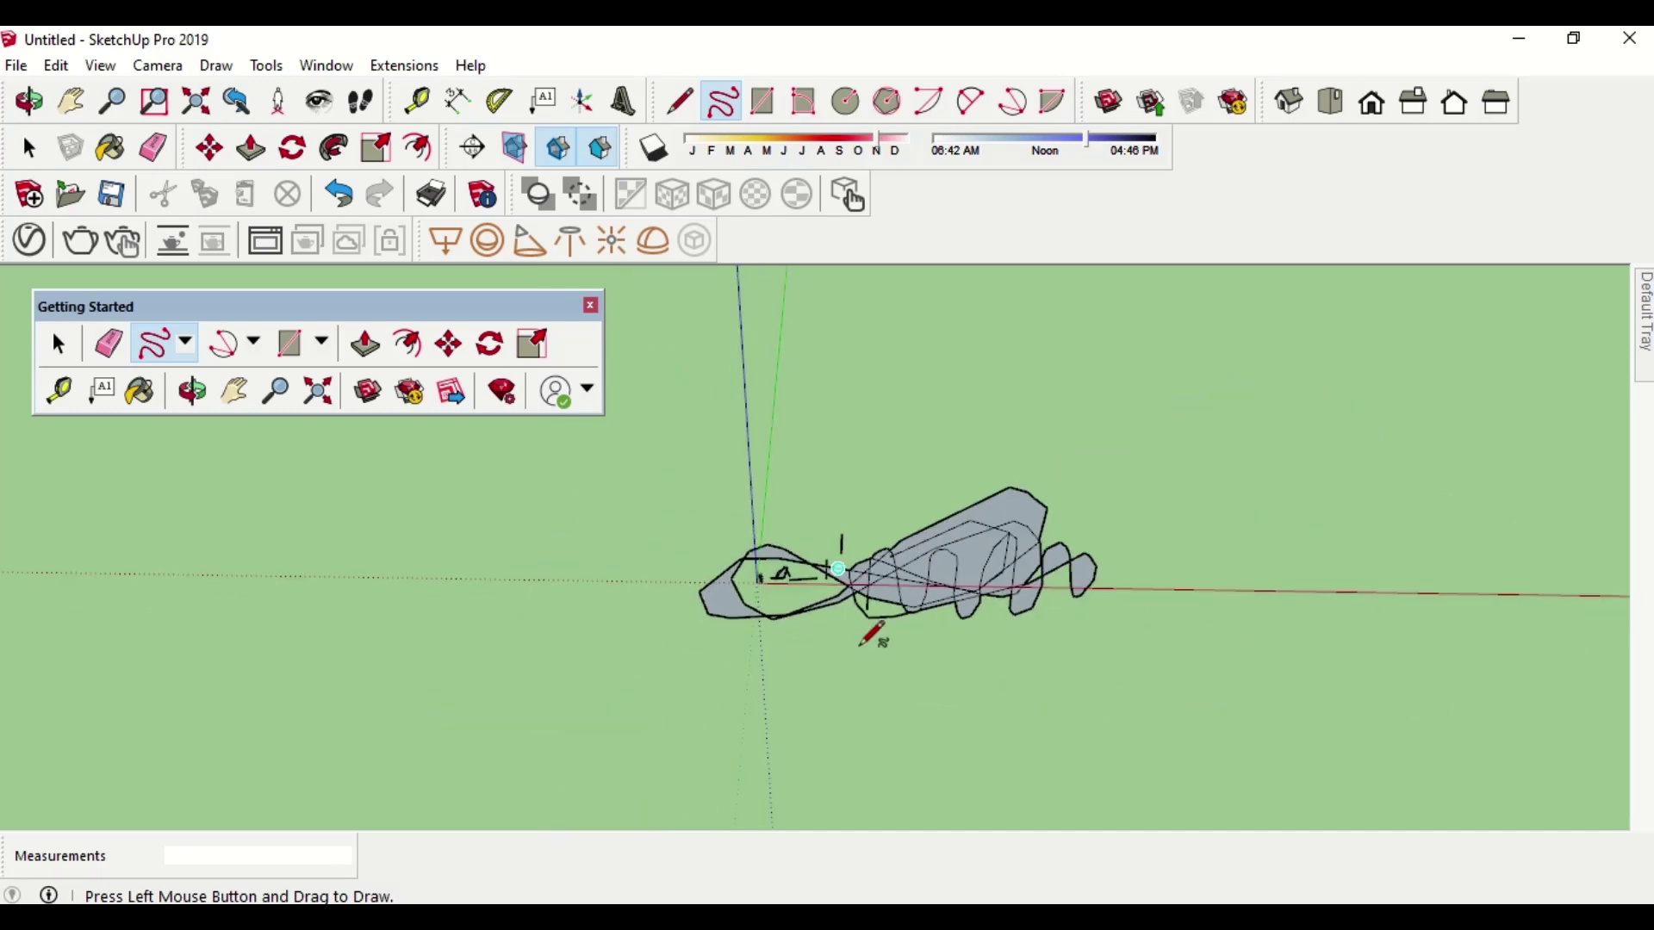
pyautogui.moveTo(1144, 696)
pyautogui.mouseDown()
pyautogui.moveTo(1298, 441)
pyautogui.moveTo(1164, 732)
pyautogui.moveTo(1327, 603)
pyautogui.moveTo(1289, 377)
pyautogui.moveTo(1172, 489)
pyautogui.mouseUp()
pyautogui.moveTo(1246, 539)
pyautogui.mouseDown()
pyautogui.moveTo(1253, 676)
pyautogui.moveTo(1292, 548)
pyautogui.moveTo(1234, 443)
pyautogui.moveTo(1139, 681)
pyautogui.moveTo(1036, 645)
pyautogui.moveTo(1157, 461)
pyautogui.moveTo(1037, 478)
pyautogui.moveTo(939, 436)
pyautogui.moveTo(1162, 403)
pyautogui.moveTo(1358, 496)
pyautogui.moveTo(1477, 656)
pyautogui.moveTo(1381, 631)
pyautogui.moveTo(1388, 749)
pyautogui.moveTo(1163, 797)
pyautogui.moveTo(1040, 773)
pyautogui.mouseUp()
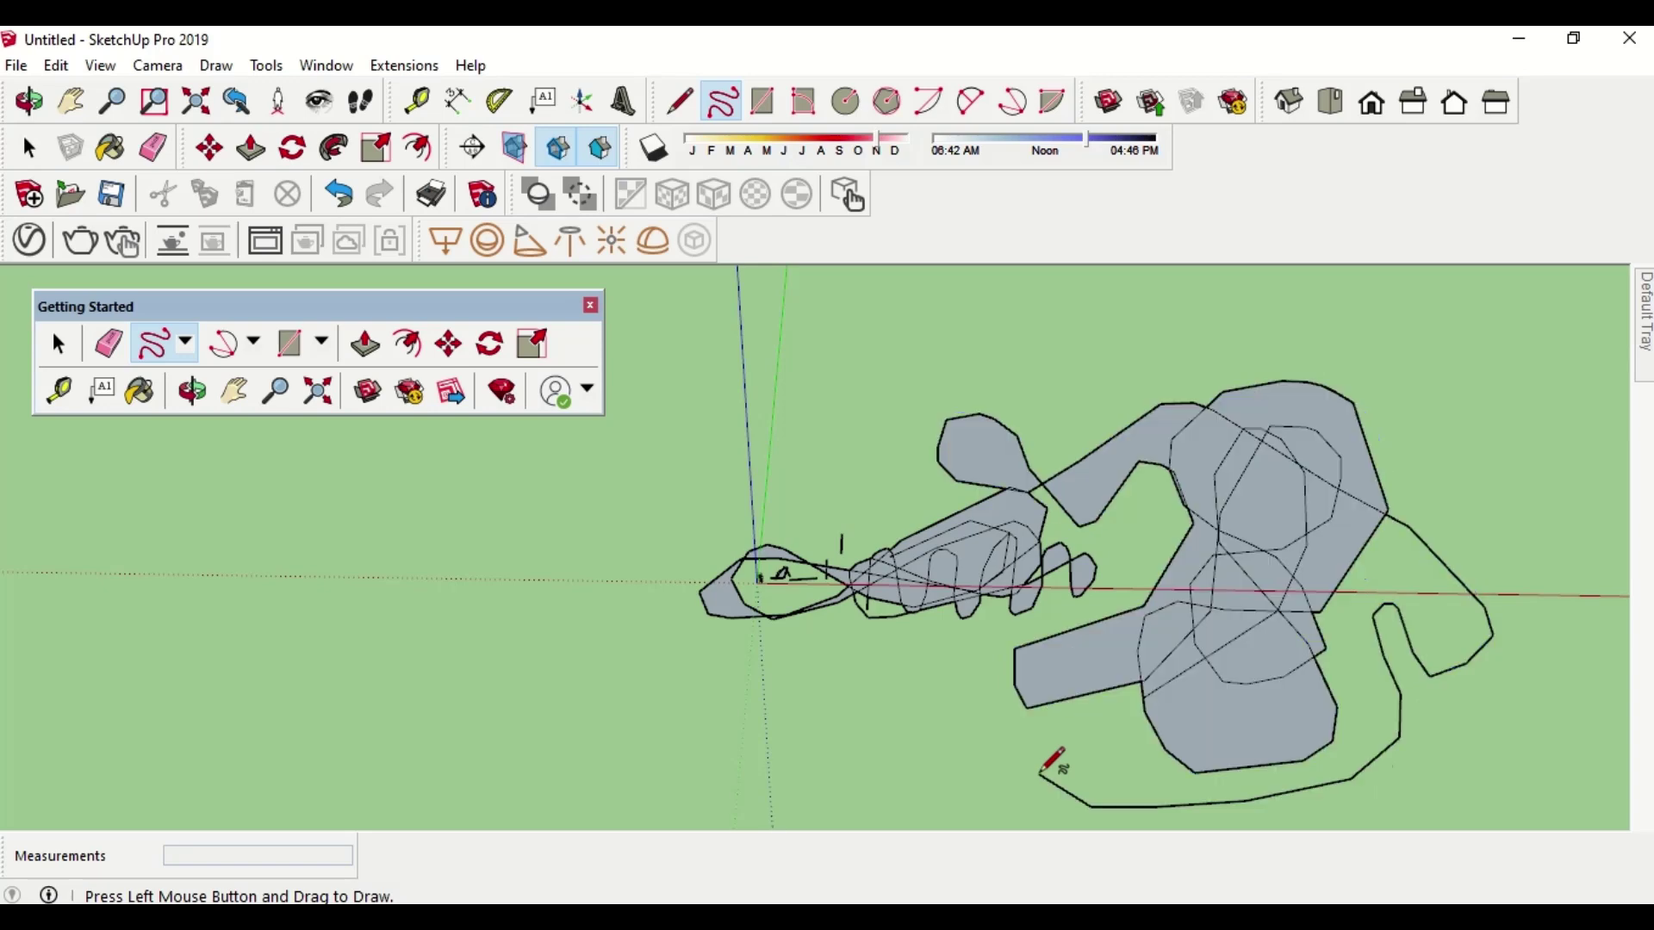
# Draw a roughly half-circle arc with a 300' radius on the ground beside the freehand curves, using the center-point Arc tool
pyautogui.scroll(-5, 816, 514)
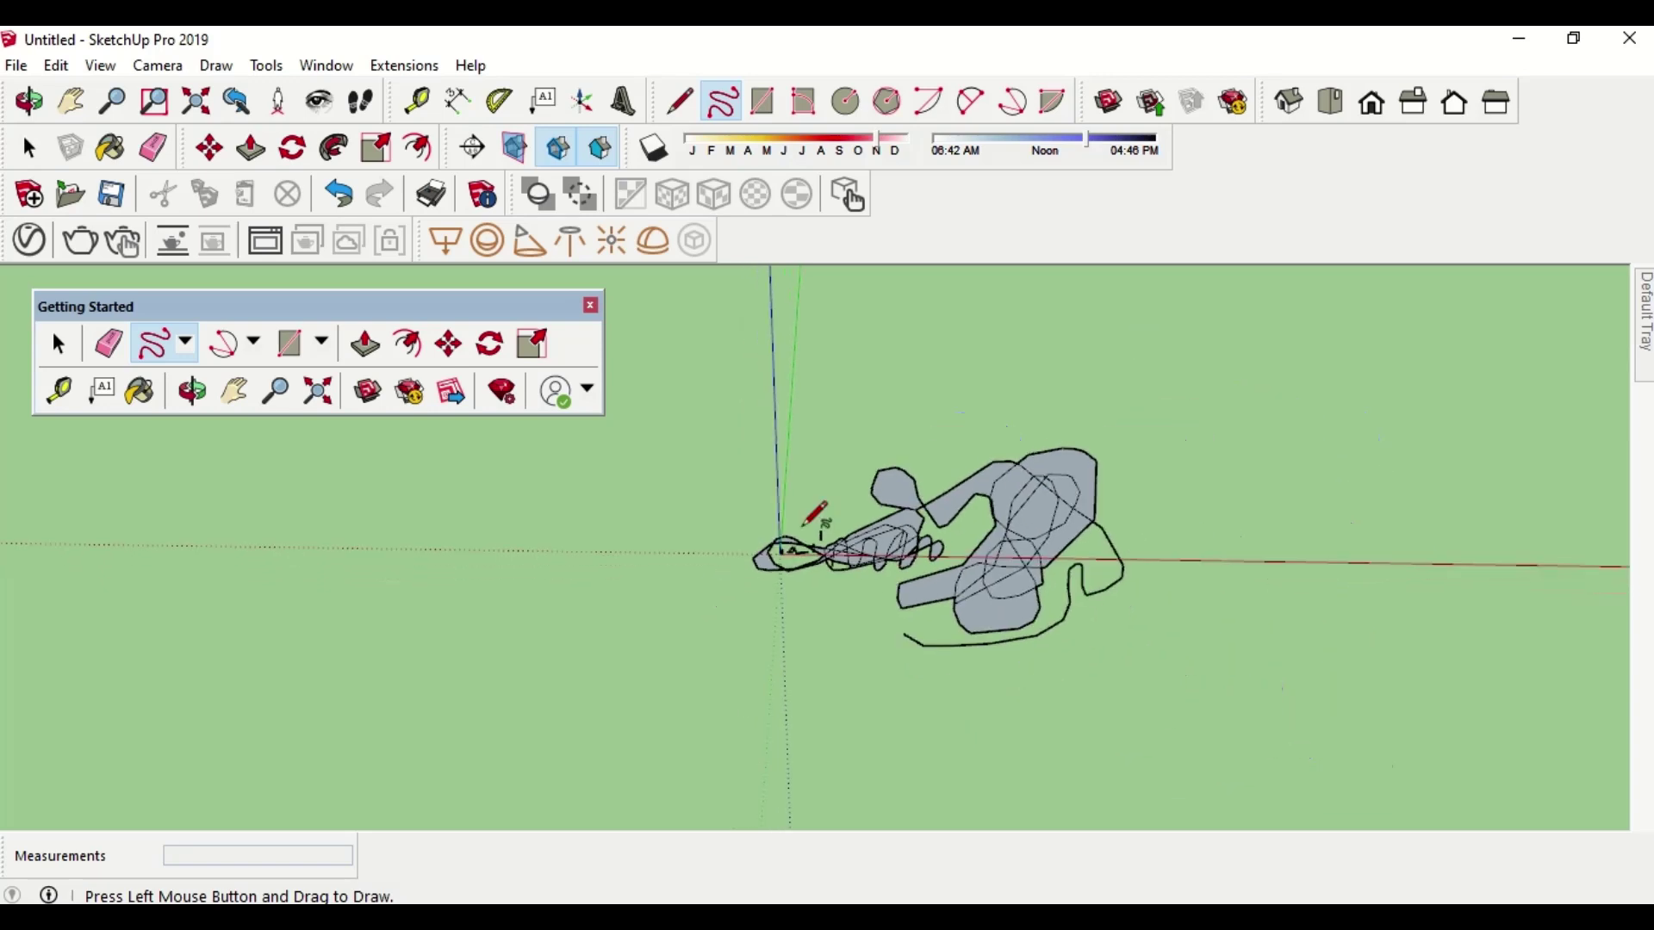
pyautogui.moveTo(1076, 481)
pyautogui.mouseDown(button='middle')
pyautogui.moveTo(948, 528)
pyautogui.moveTo(864, 709)
pyautogui.moveTo(1252, 454)
pyautogui.moveTo(1105, 500)
pyautogui.mouseUp(button='middle')
pyautogui.click(253, 343)
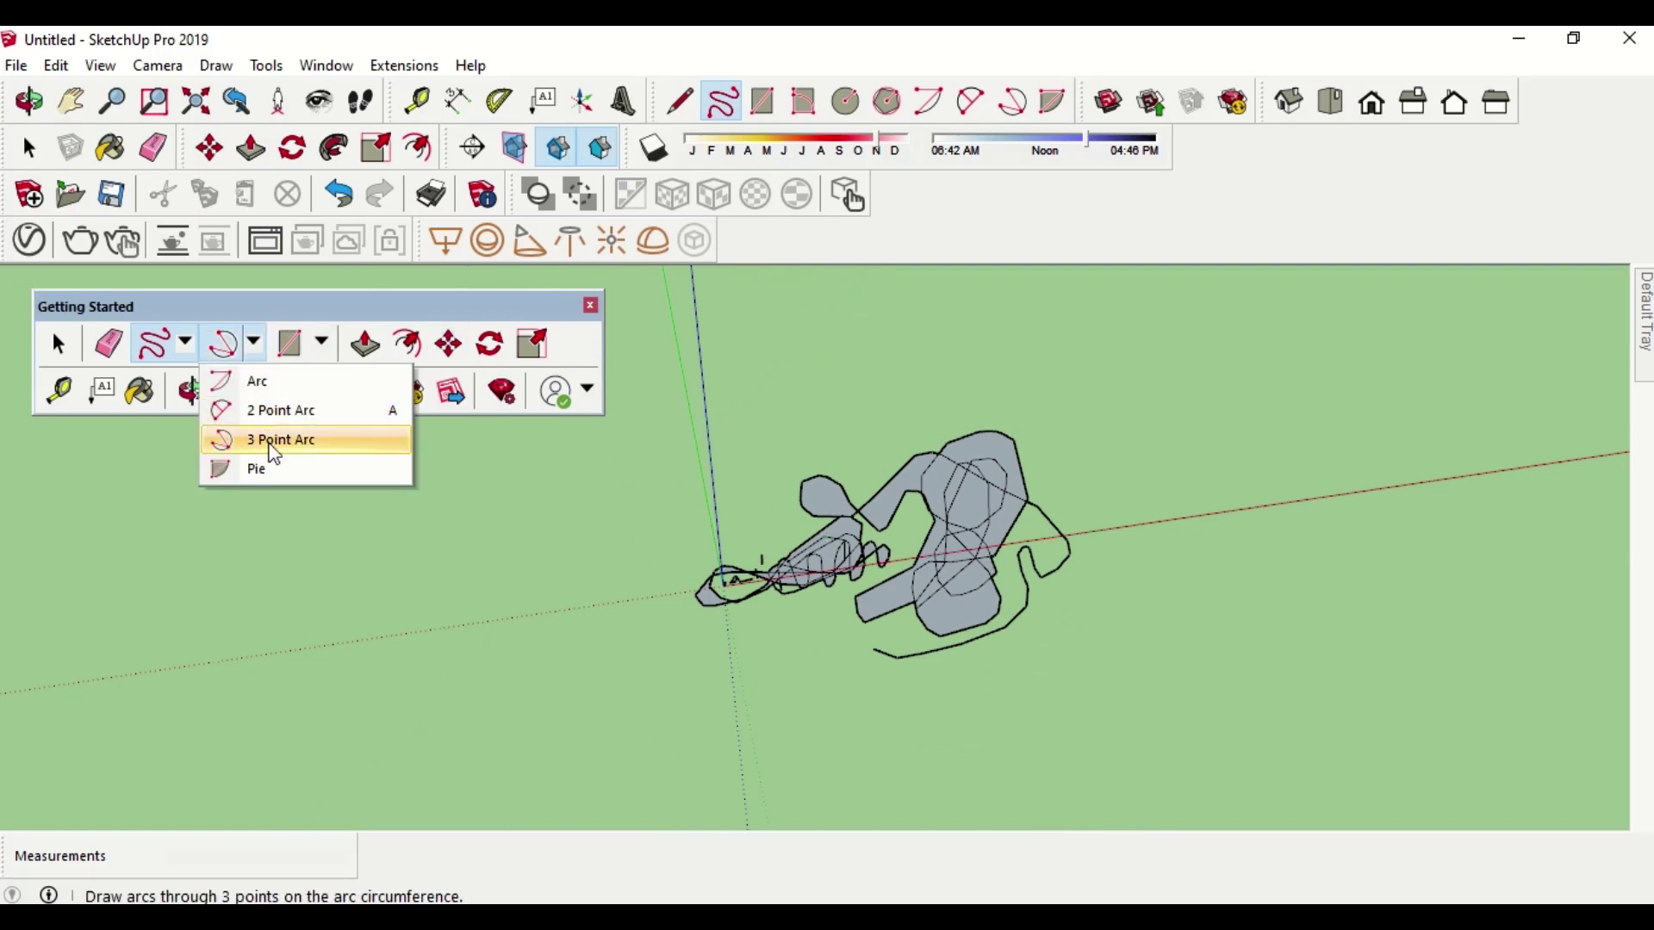
pyautogui.click(266, 398)
pyautogui.scroll(-3, 251, 531)
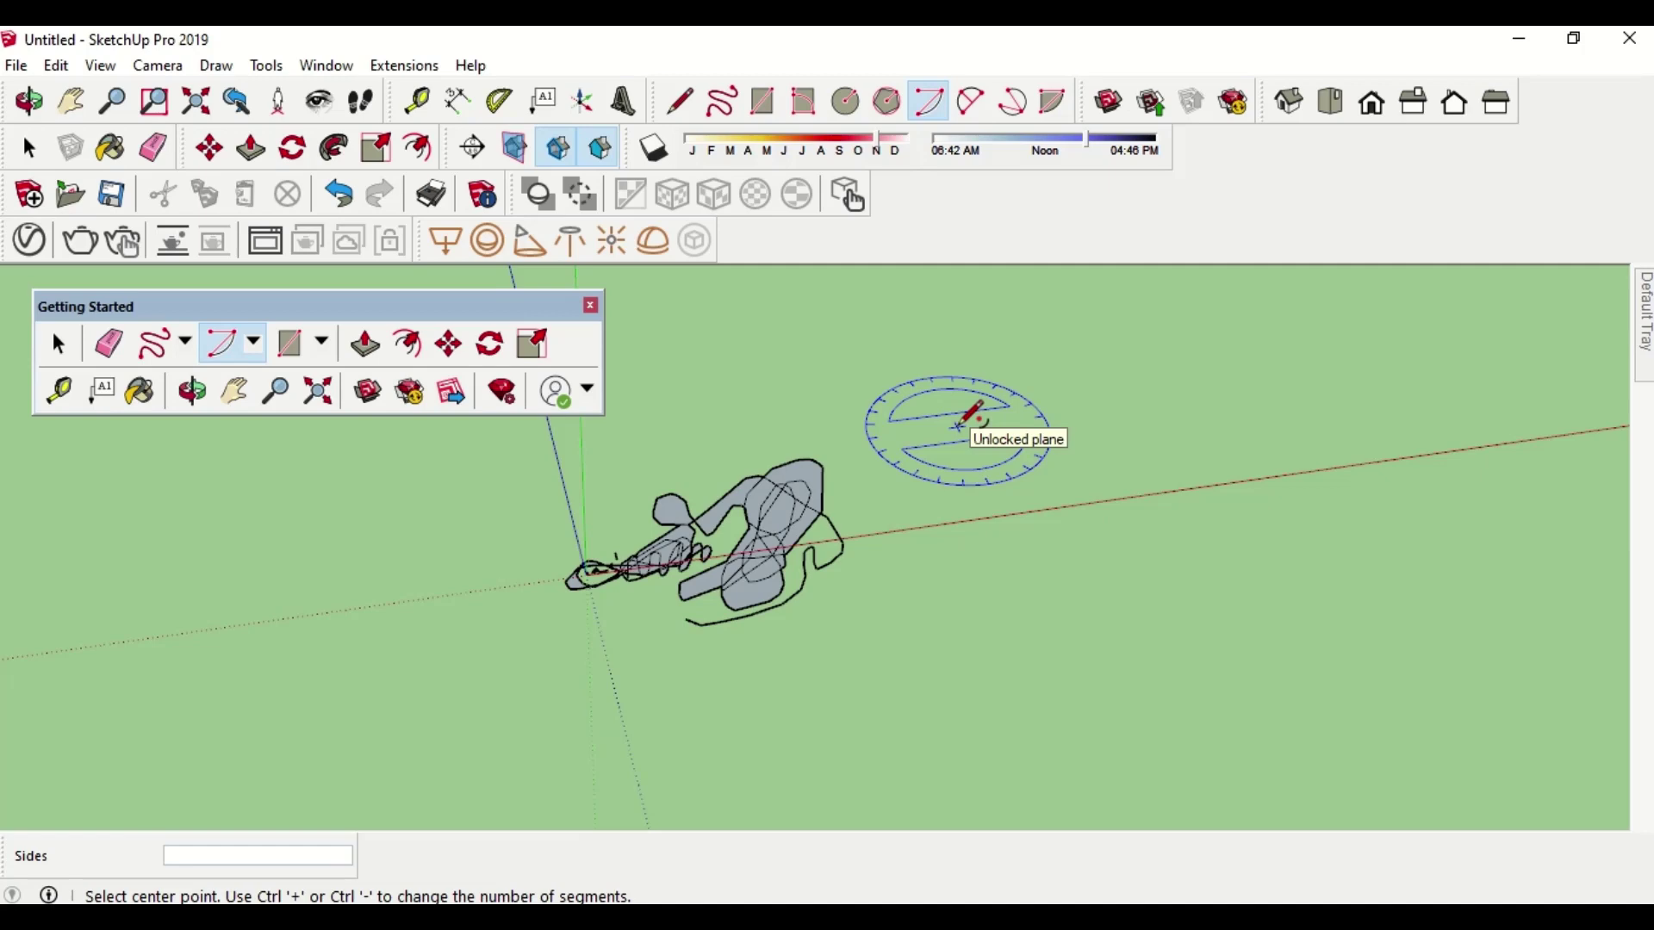
pyautogui.click(959, 425)
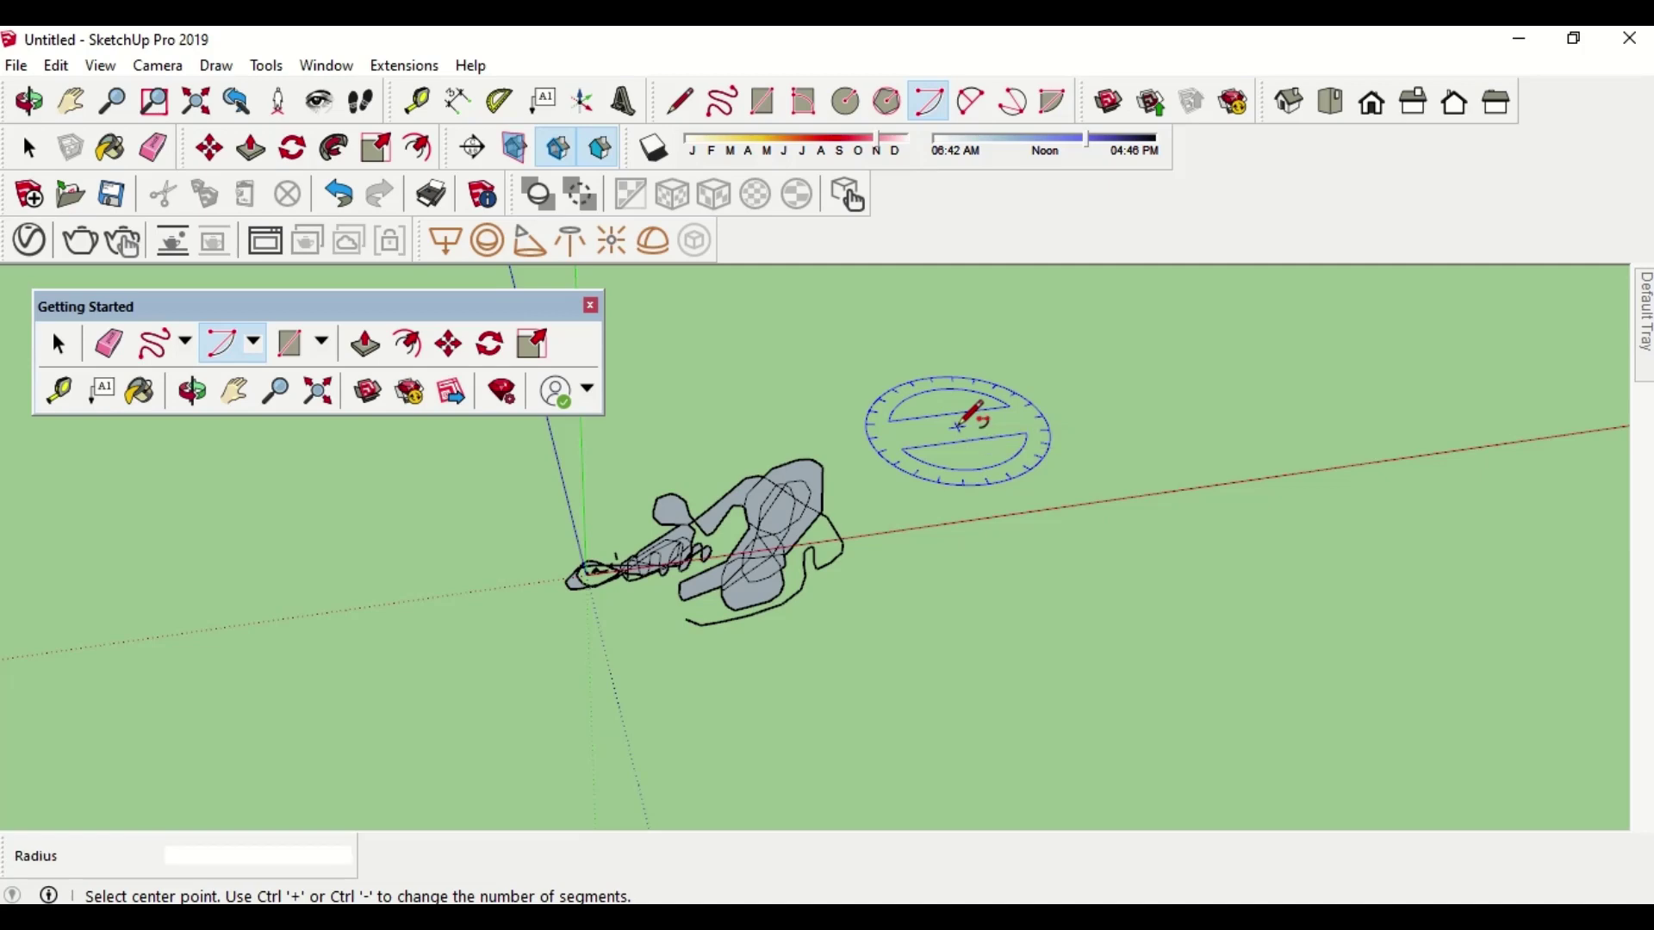
pyautogui.click(958, 425)
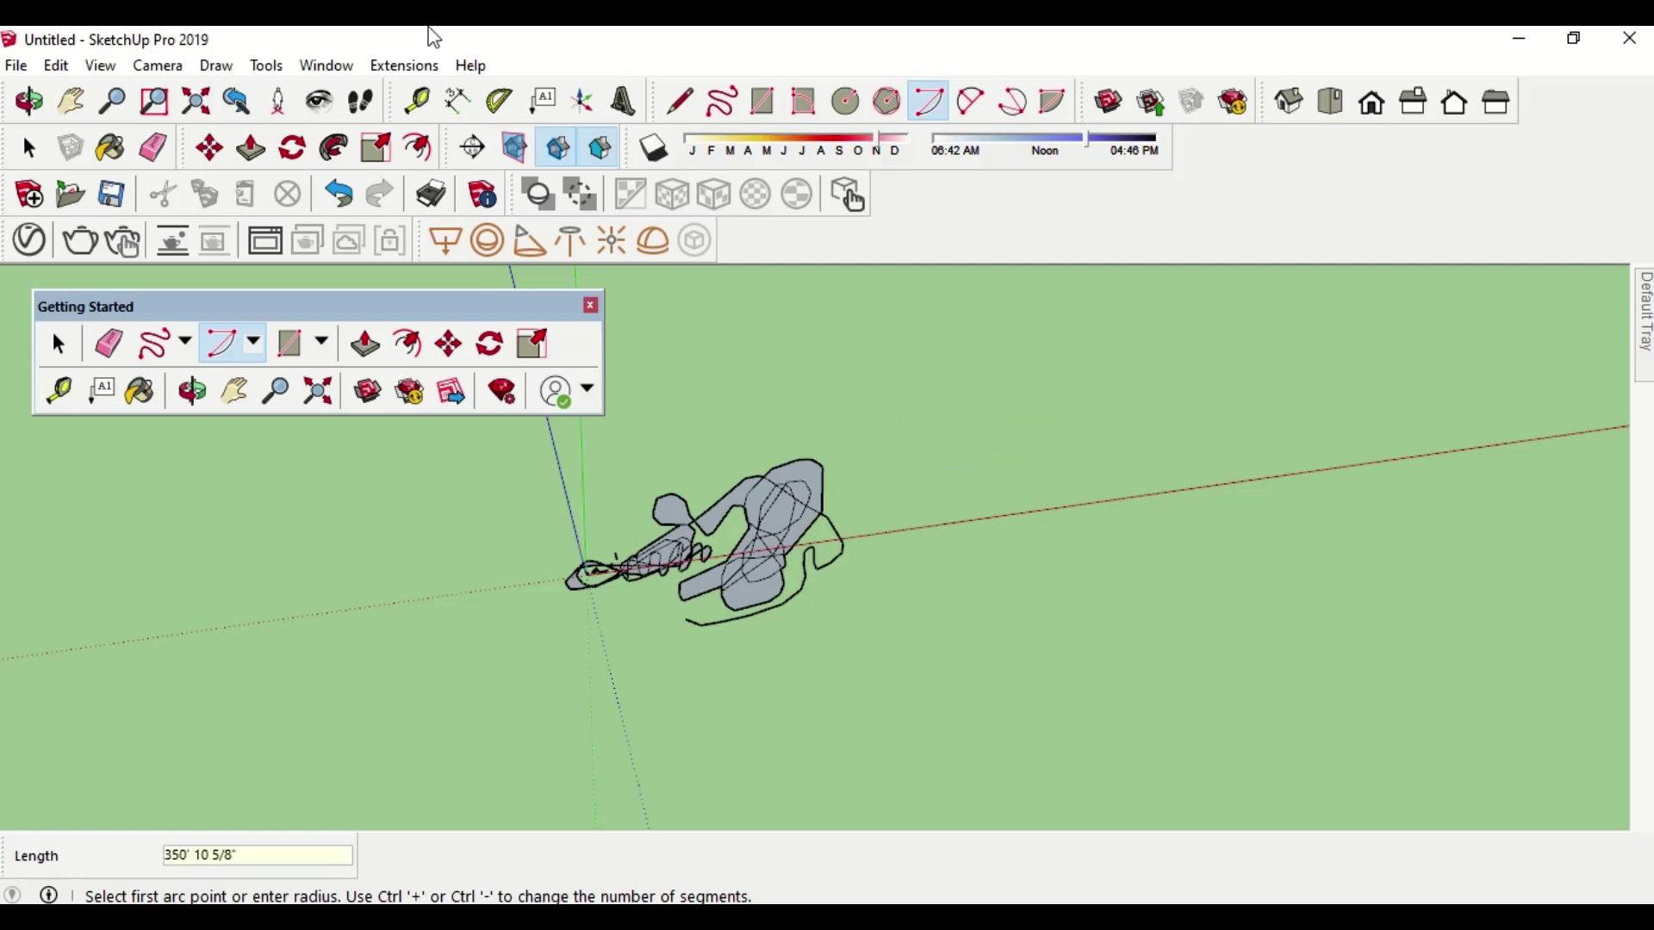
pyautogui.moveTo(426, 27)
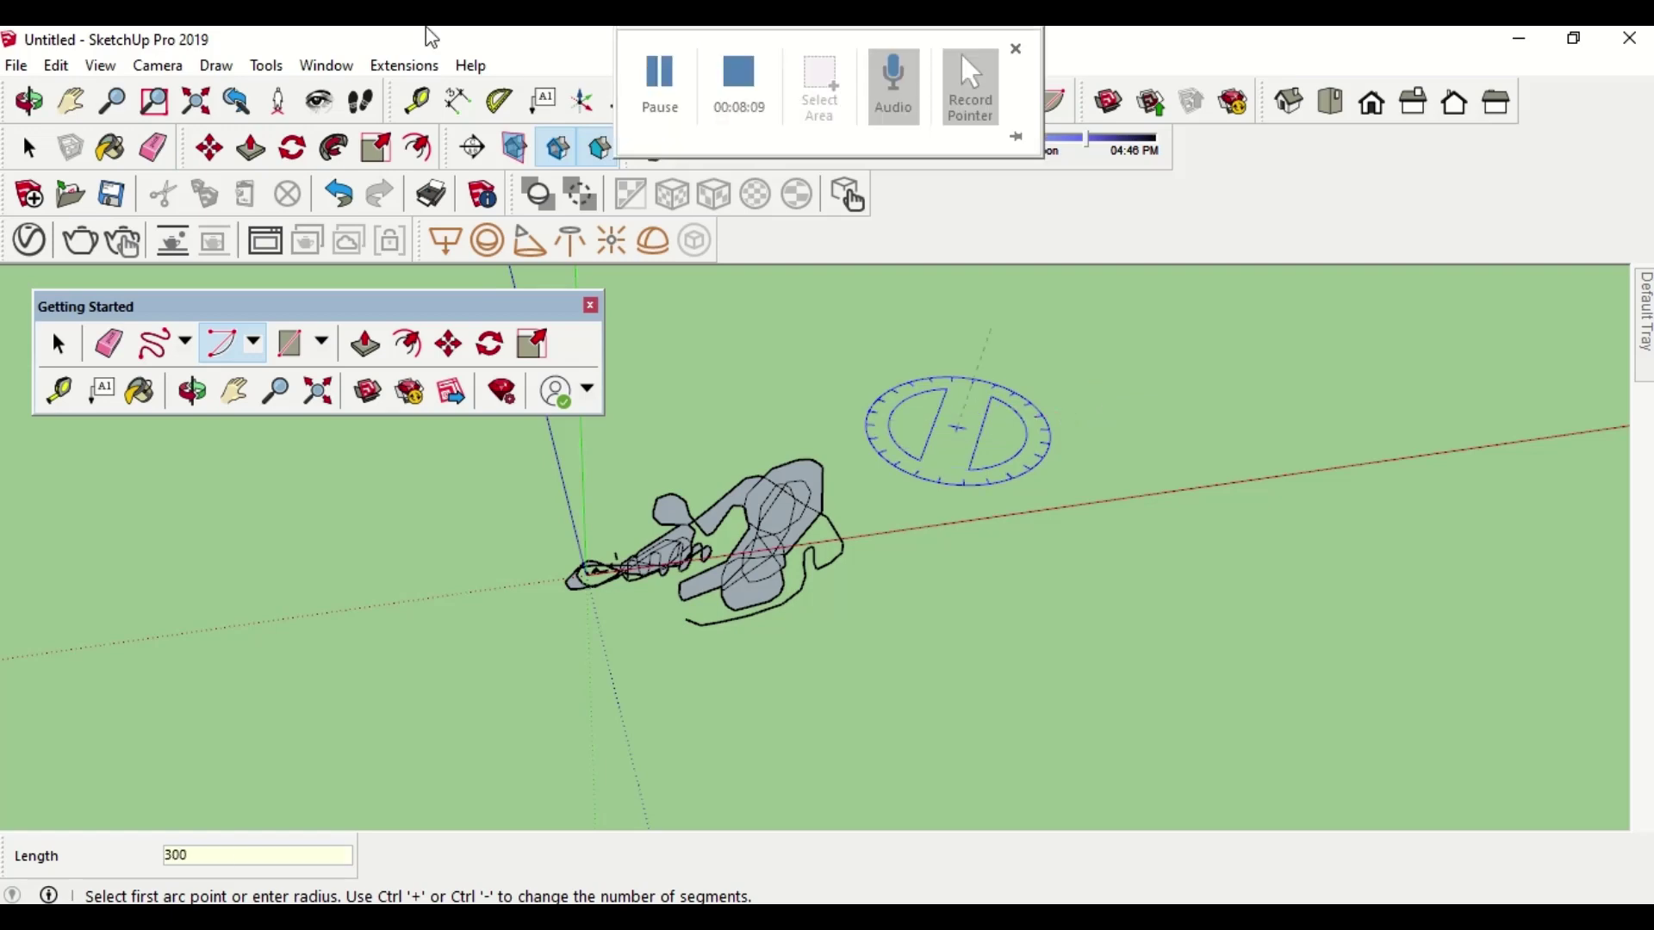
pyautogui.press('Return')
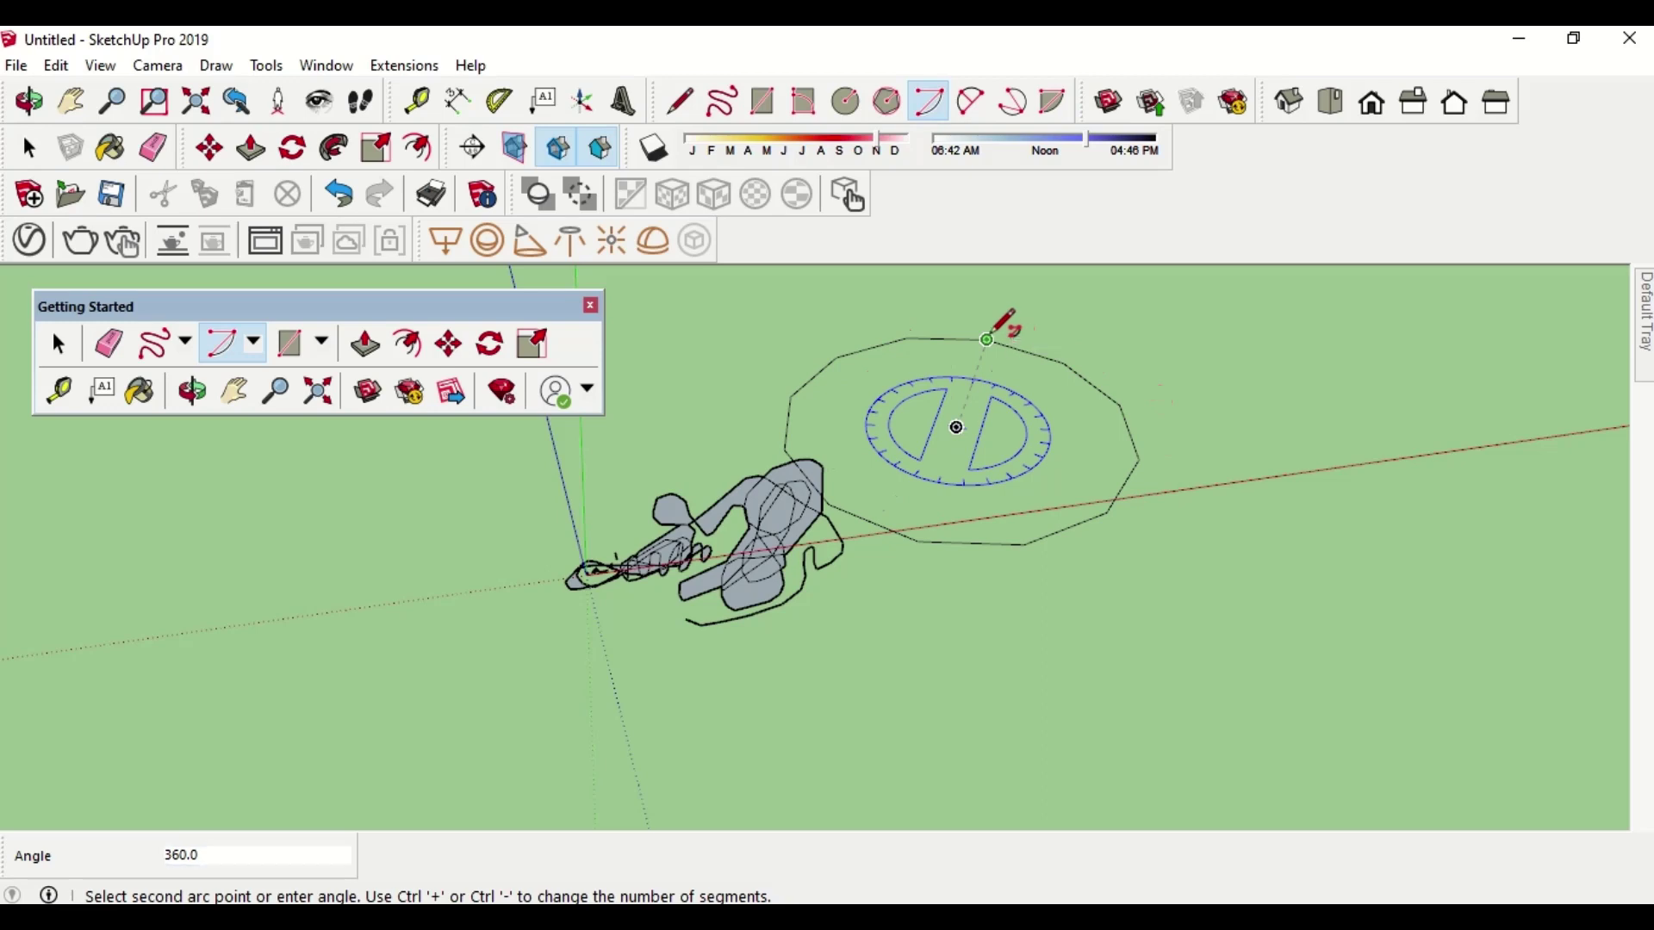
pyautogui.click(926, 534)
pyautogui.click(952, 425)
pyautogui.moveTo(1031, 451); pyautogui.dragTo(990, 456, button='middle')
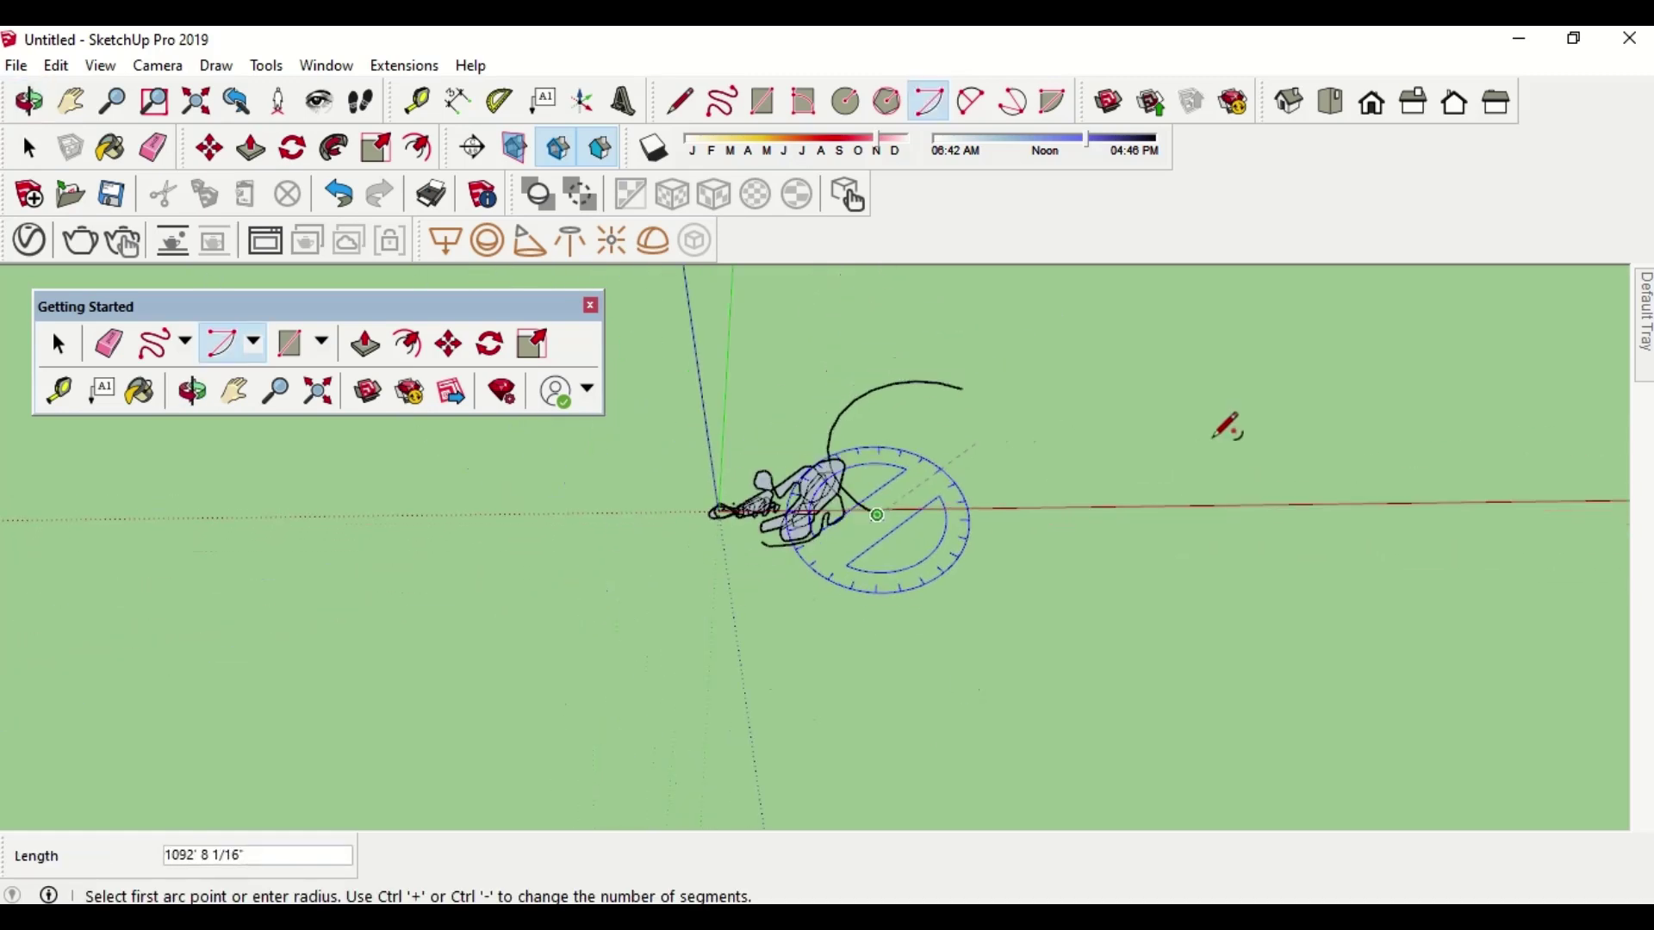
pyautogui.click(253, 348)
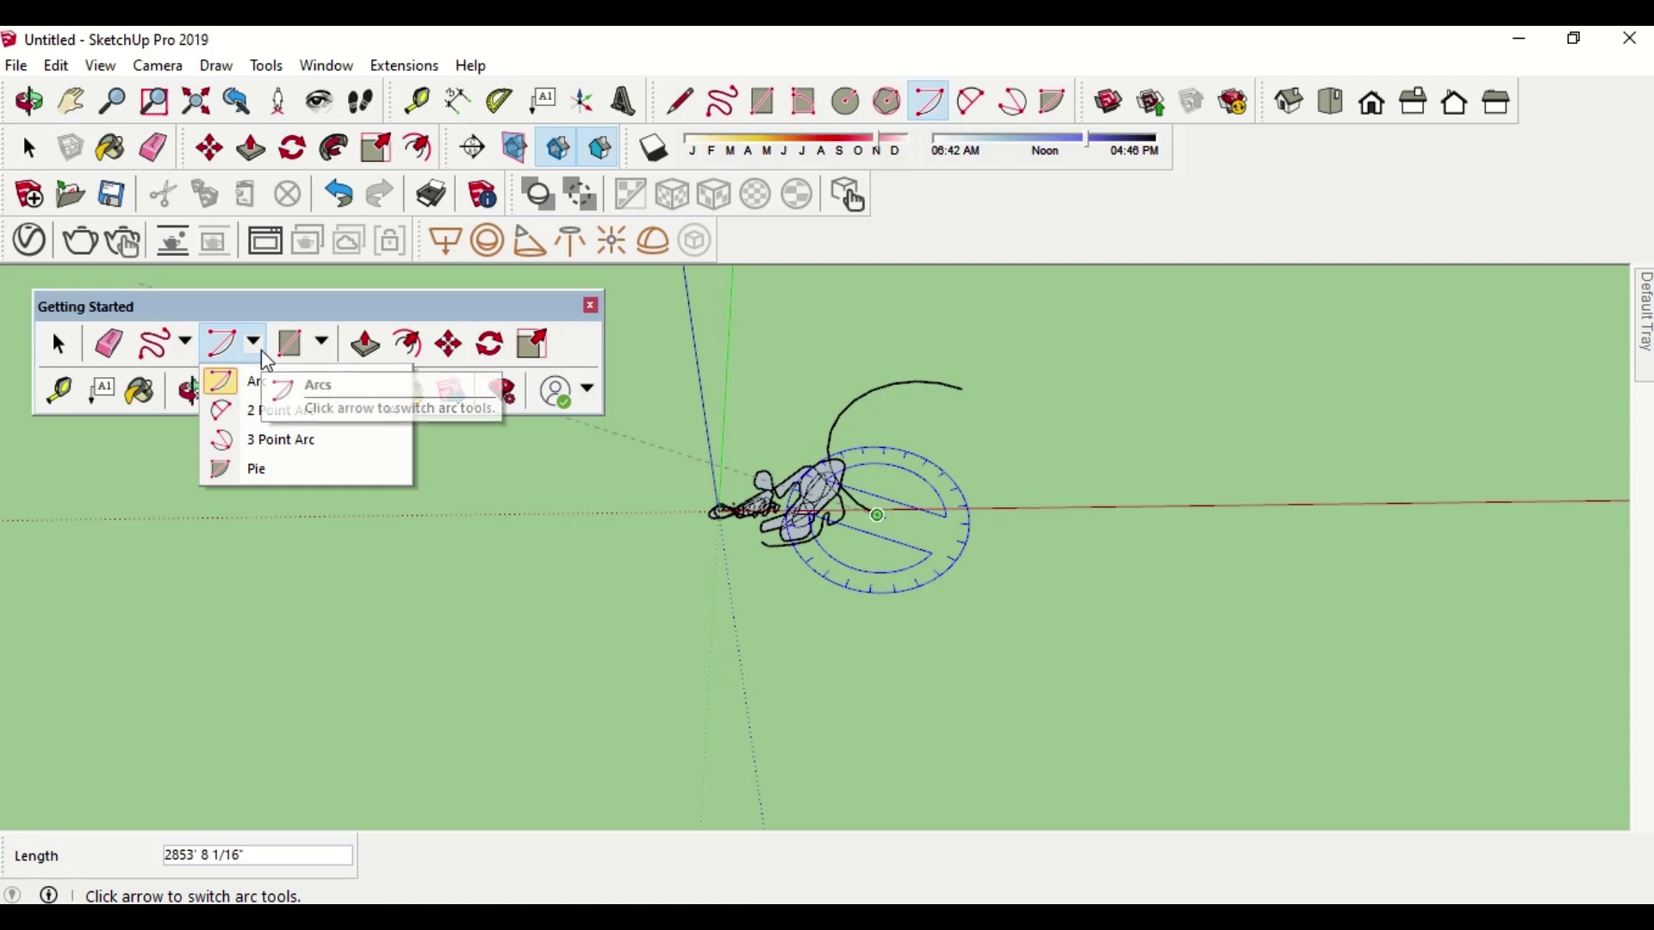
pyautogui.click(237, 382)
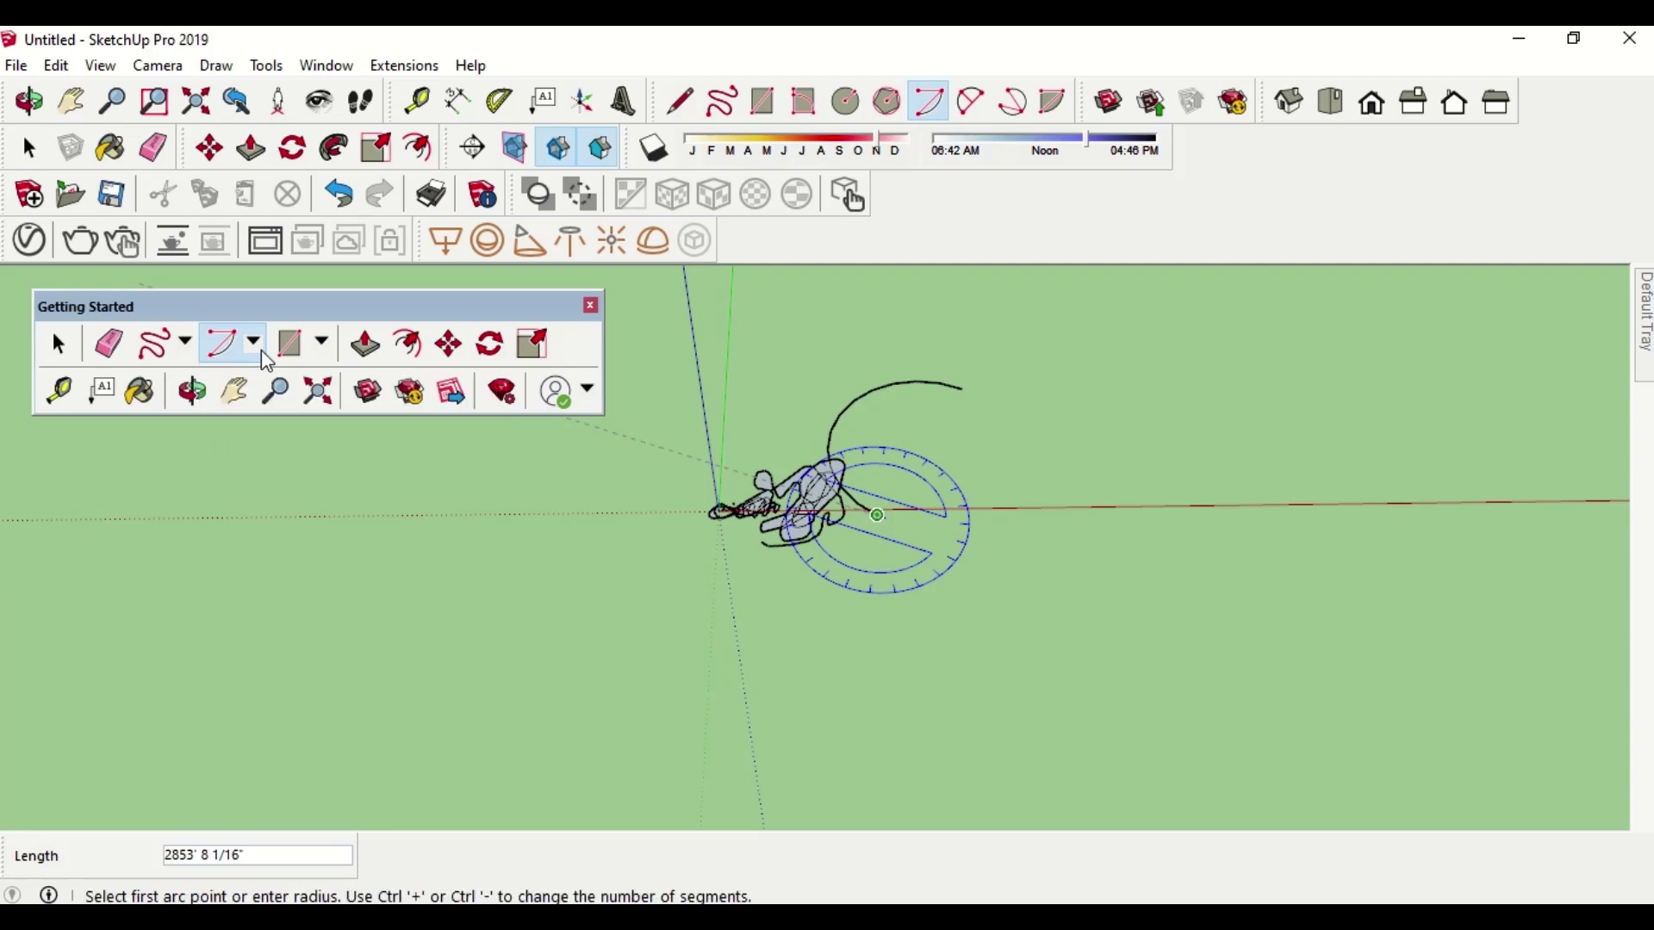
pyautogui.click(325, 345)
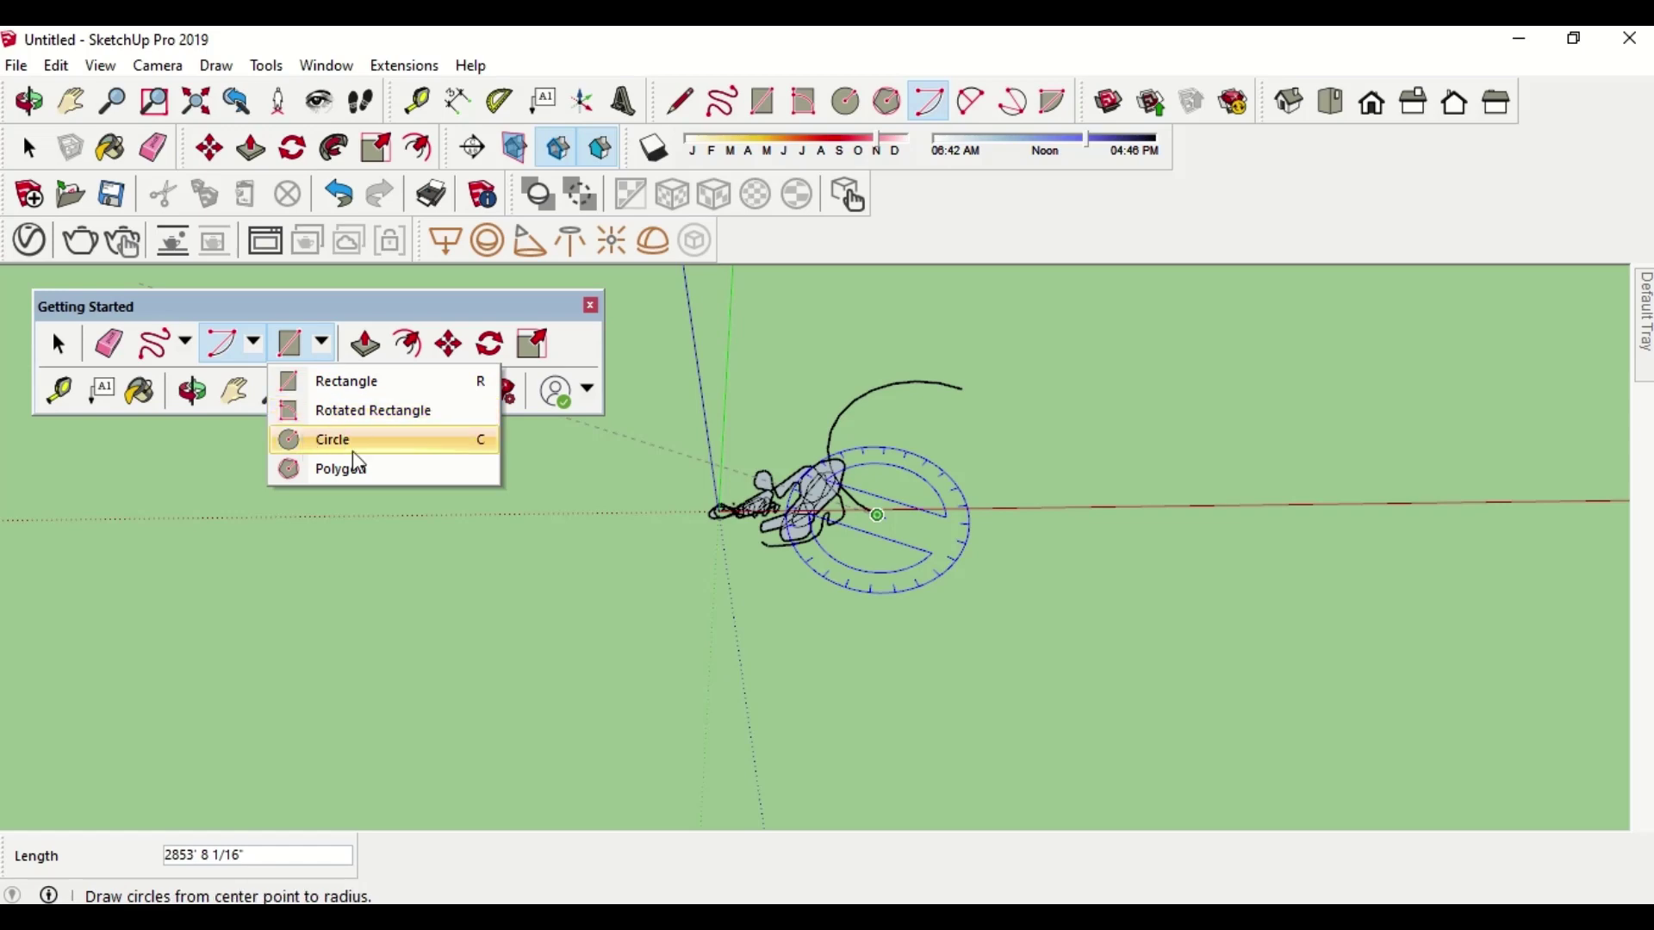
pyautogui.click(327, 347)
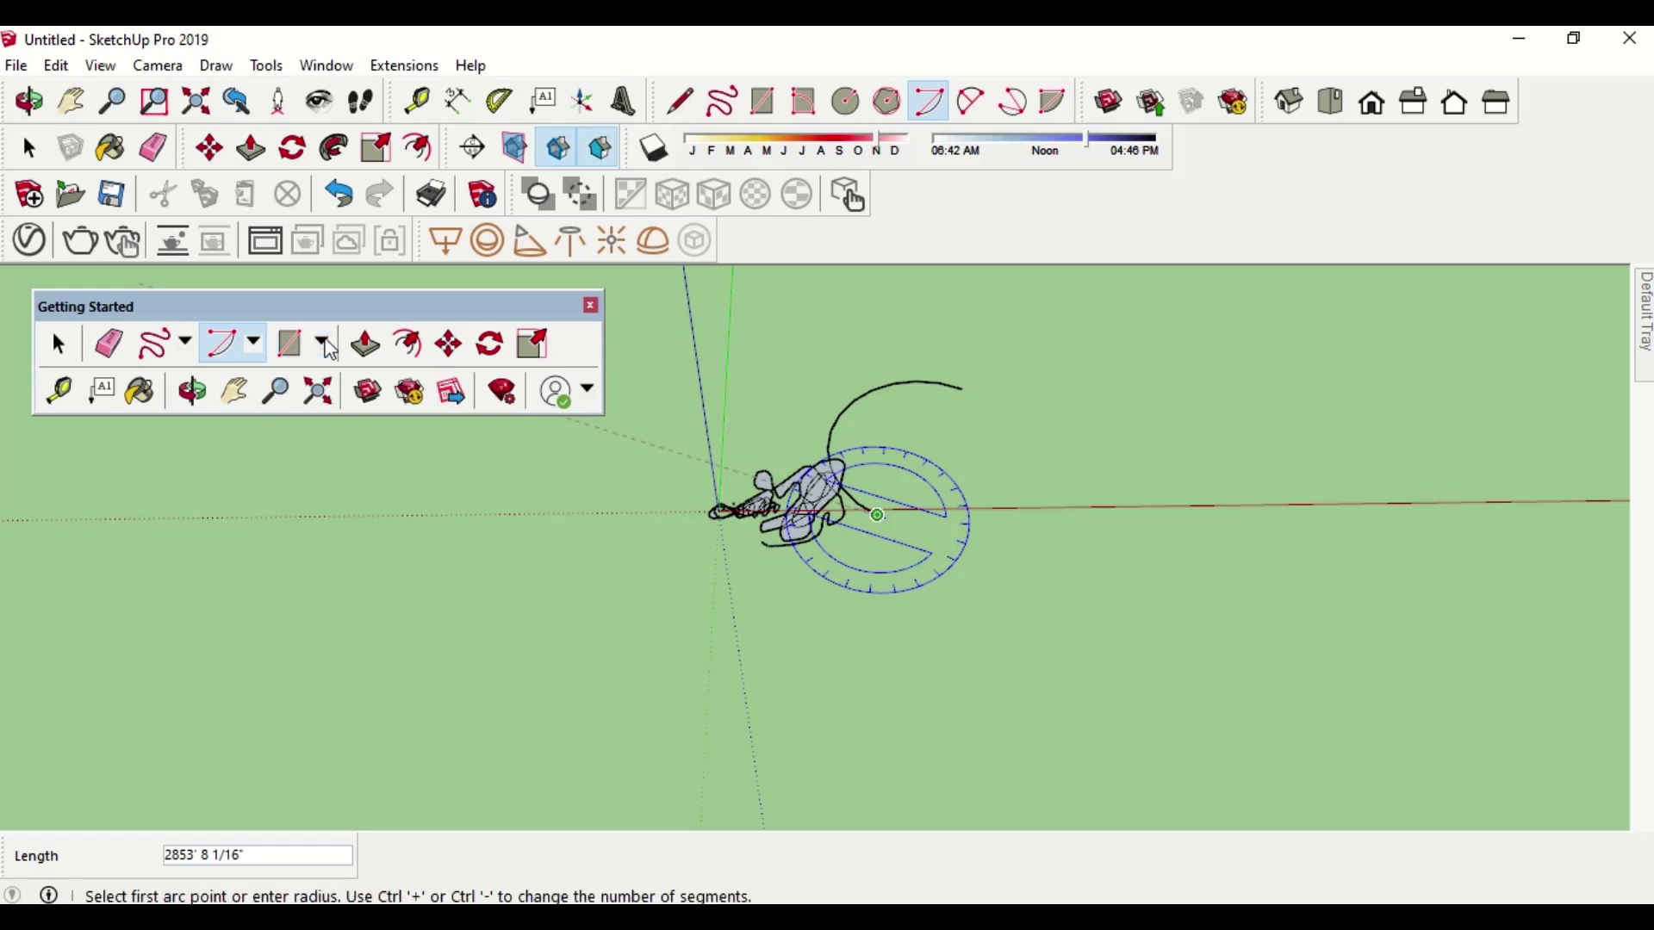
# Draw a rectangle about 614' by 221' on the ground beyond the arc, and a second, squarer rectangle beside it
pyautogui.click(331, 347)
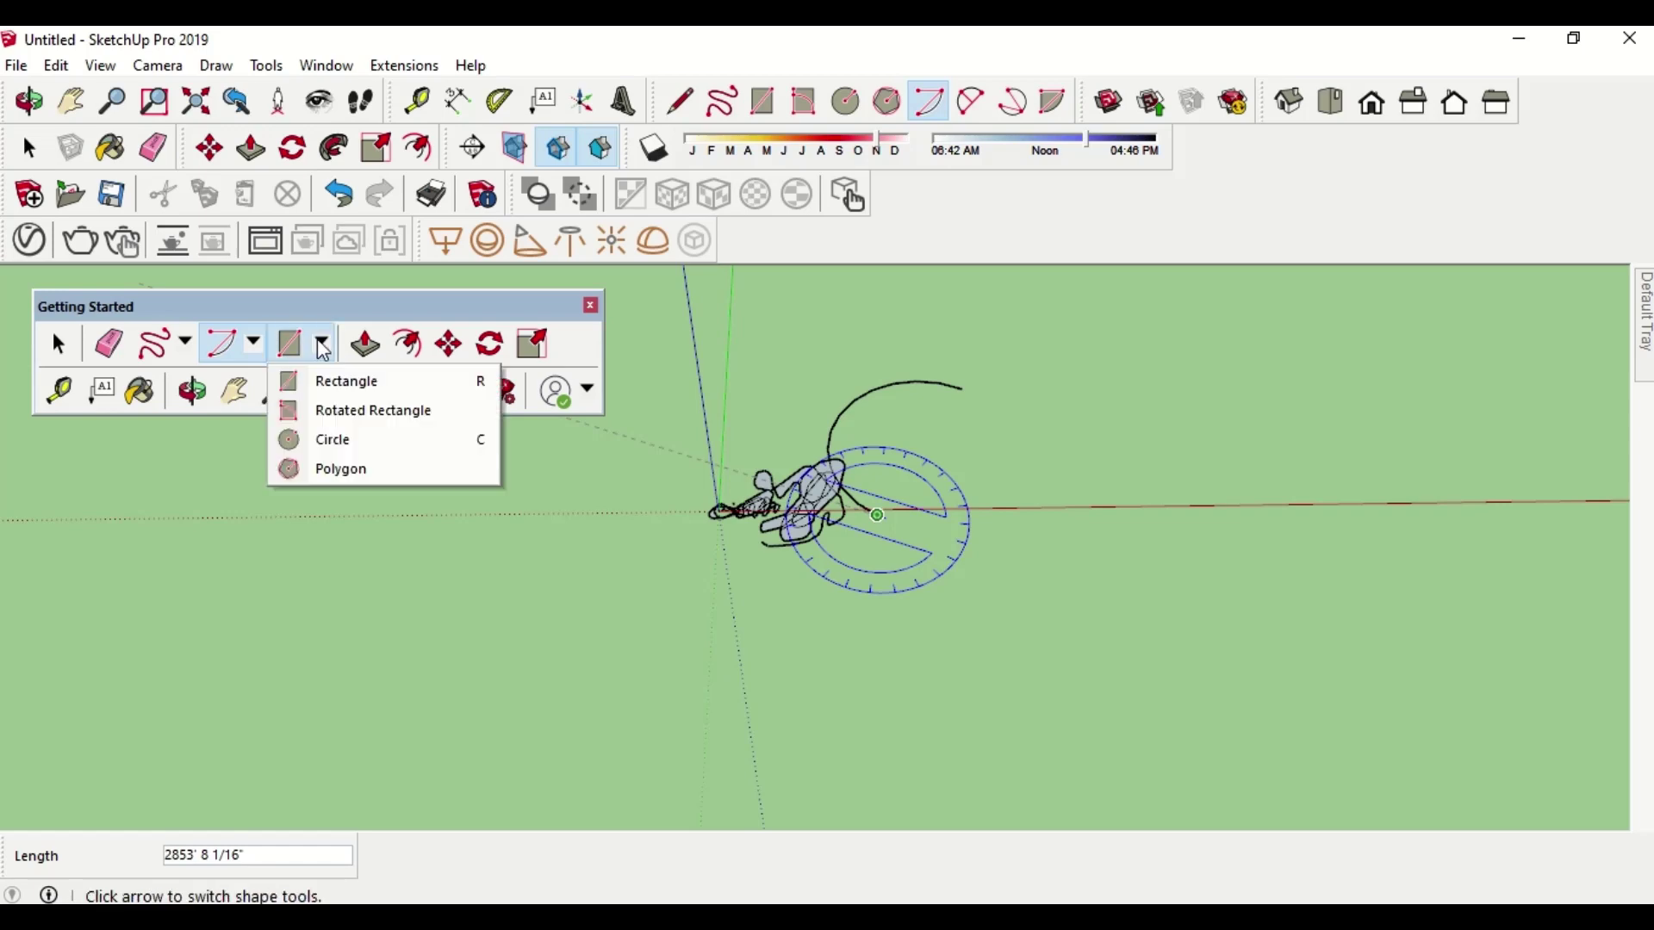
pyautogui.click(329, 390)
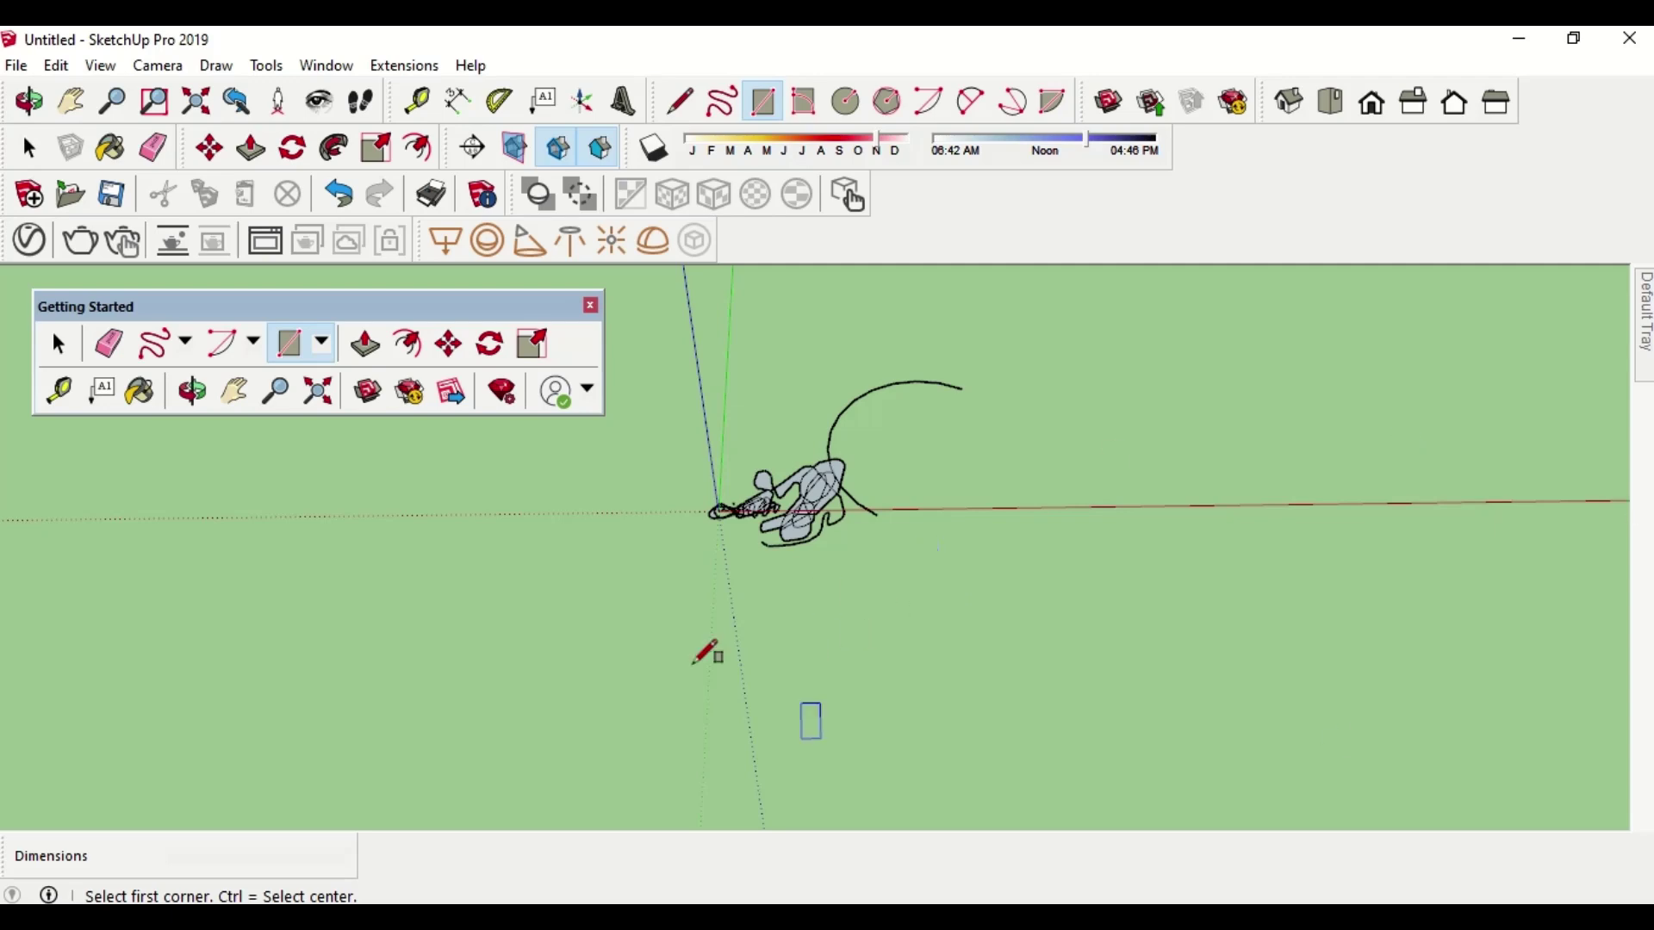
pyautogui.click(941, 594)
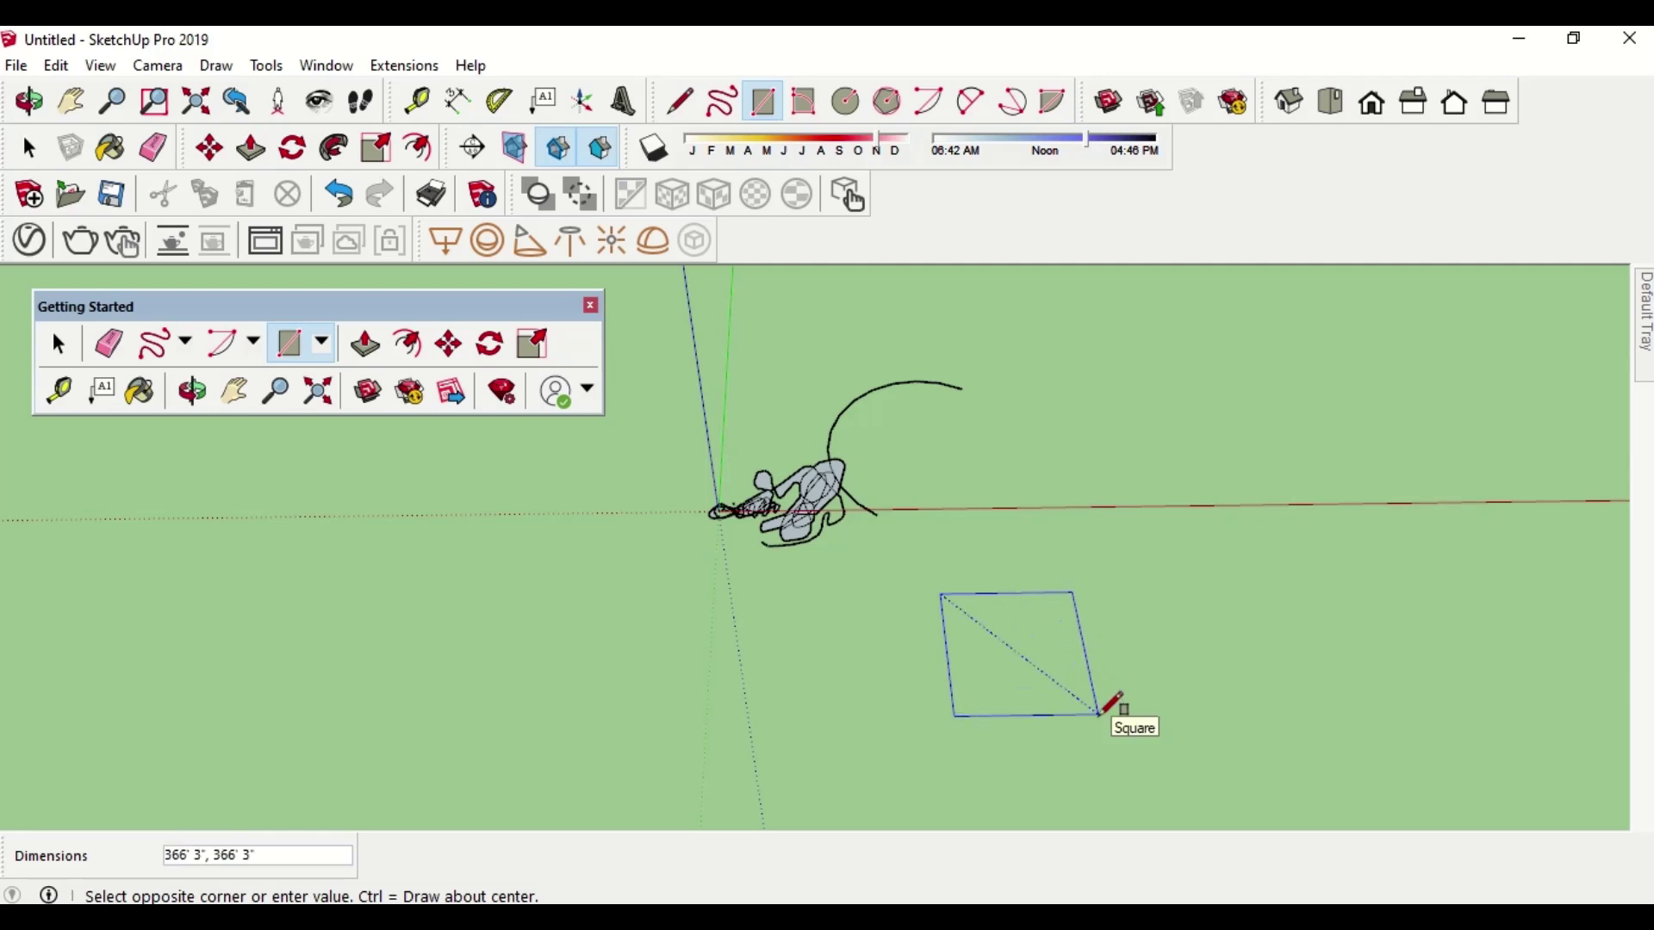
pyautogui.click(1184, 662)
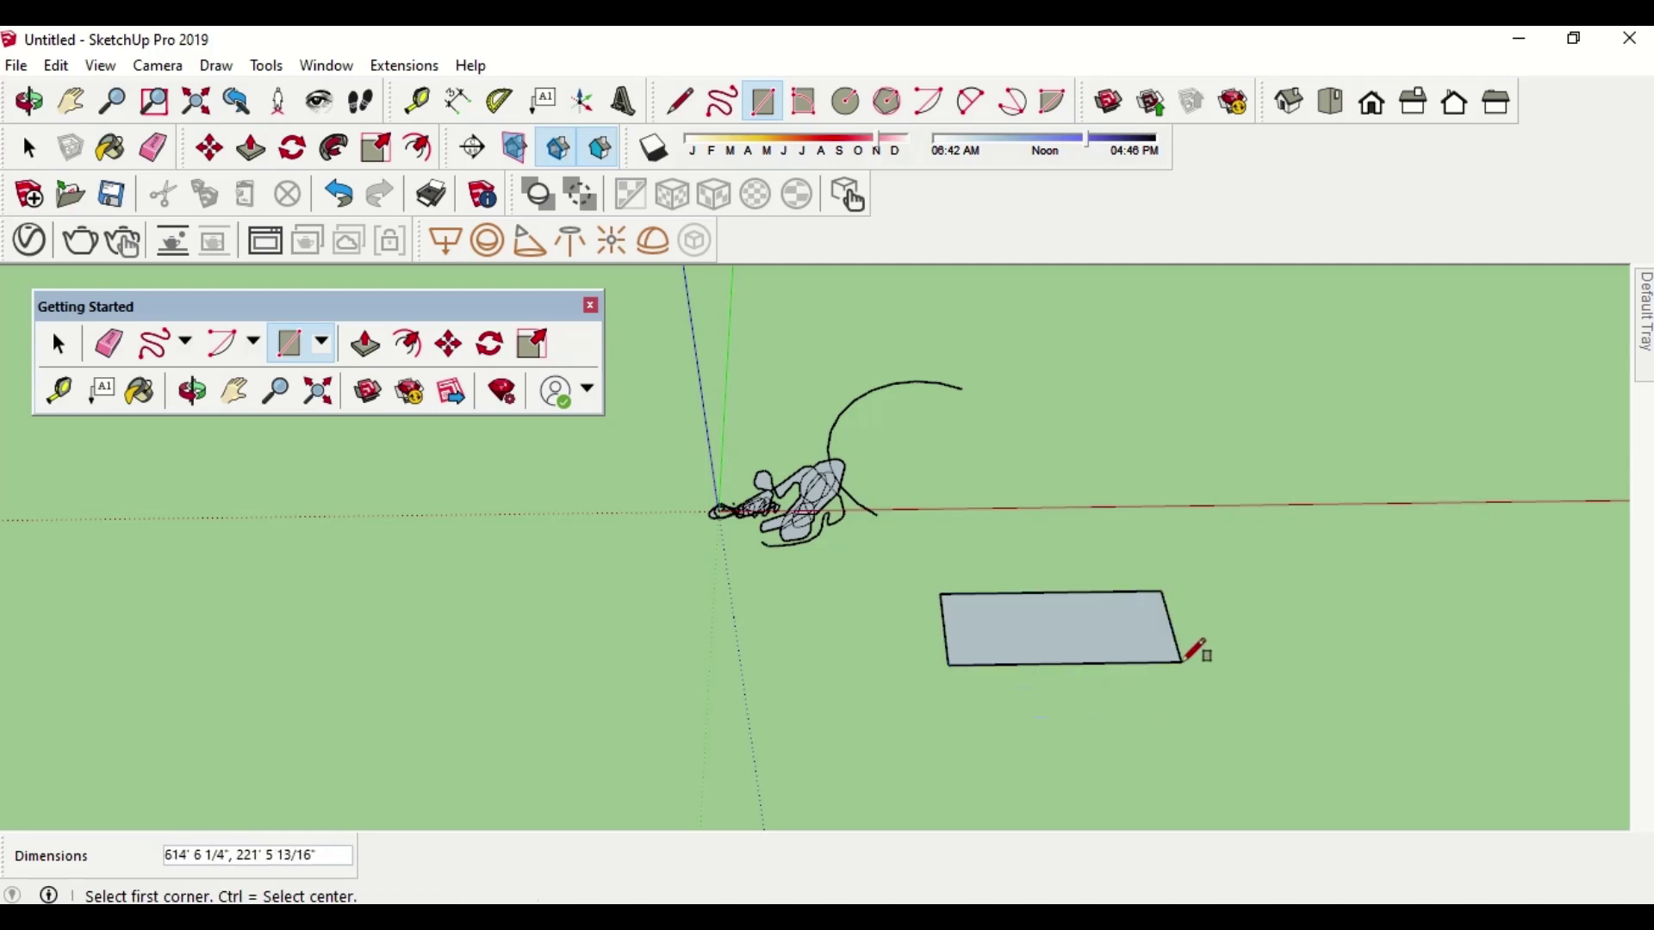
pyautogui.click(1211, 575)
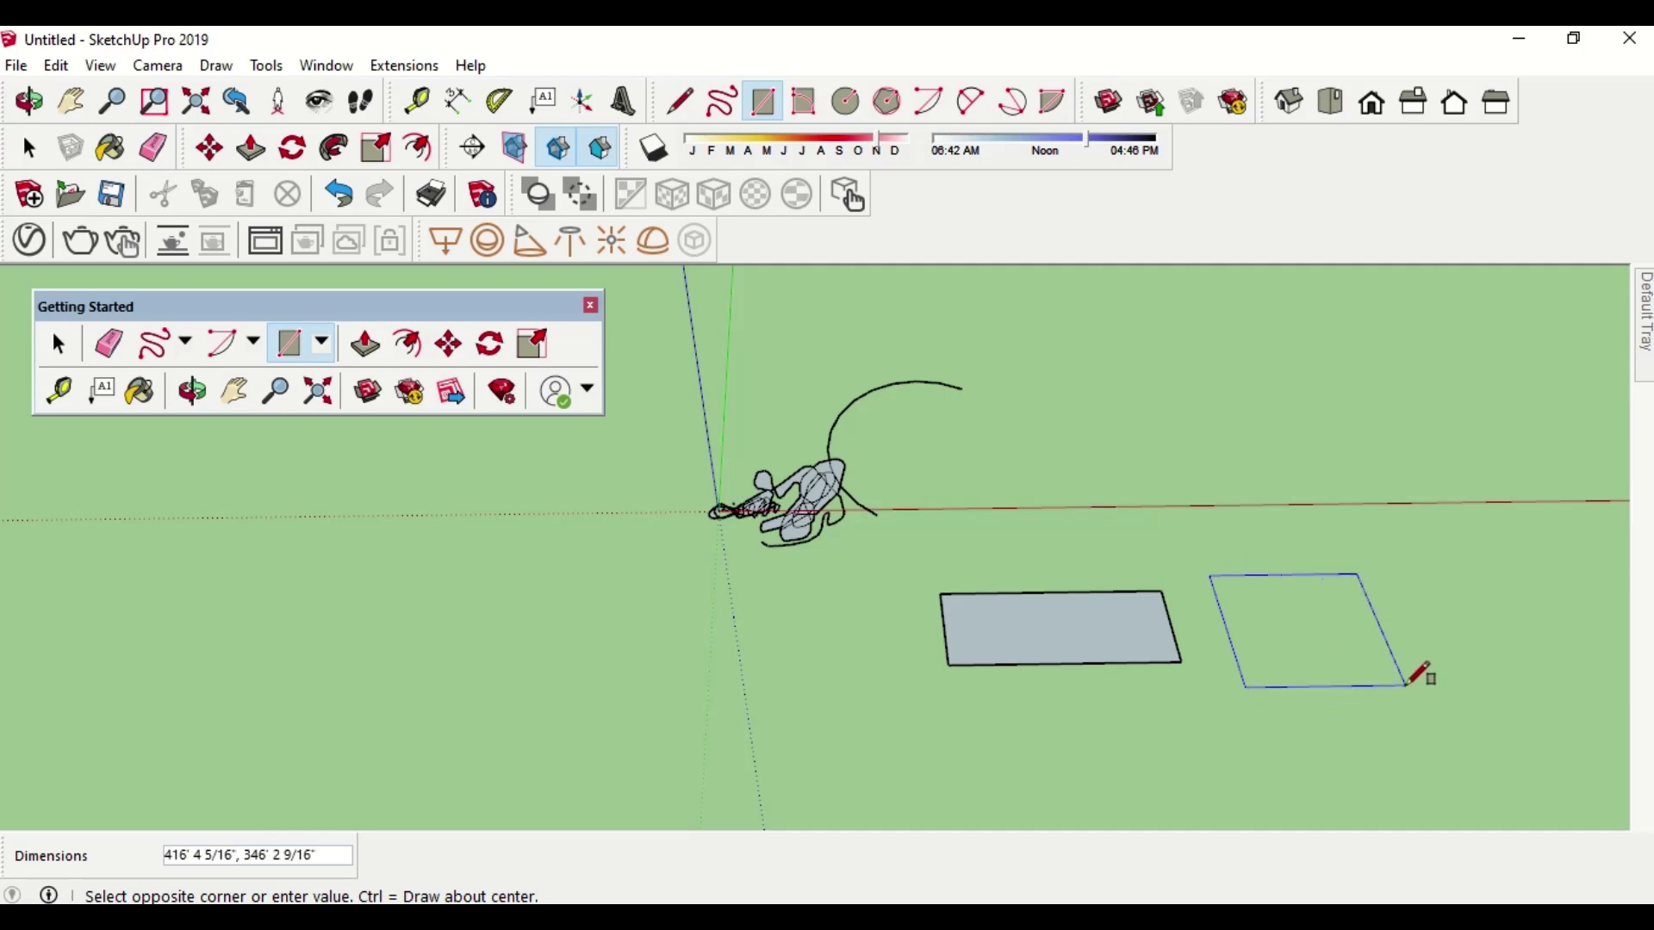
pyautogui.click(1418, 687)
# Draw a third rectangle on the ground beyond the first two, with dimensions 400' by 400'
pyautogui.moveTo(204, 480); pyautogui.dragTo(604, 715, button='middle')
pyautogui.scroll(5, 1243, 583)
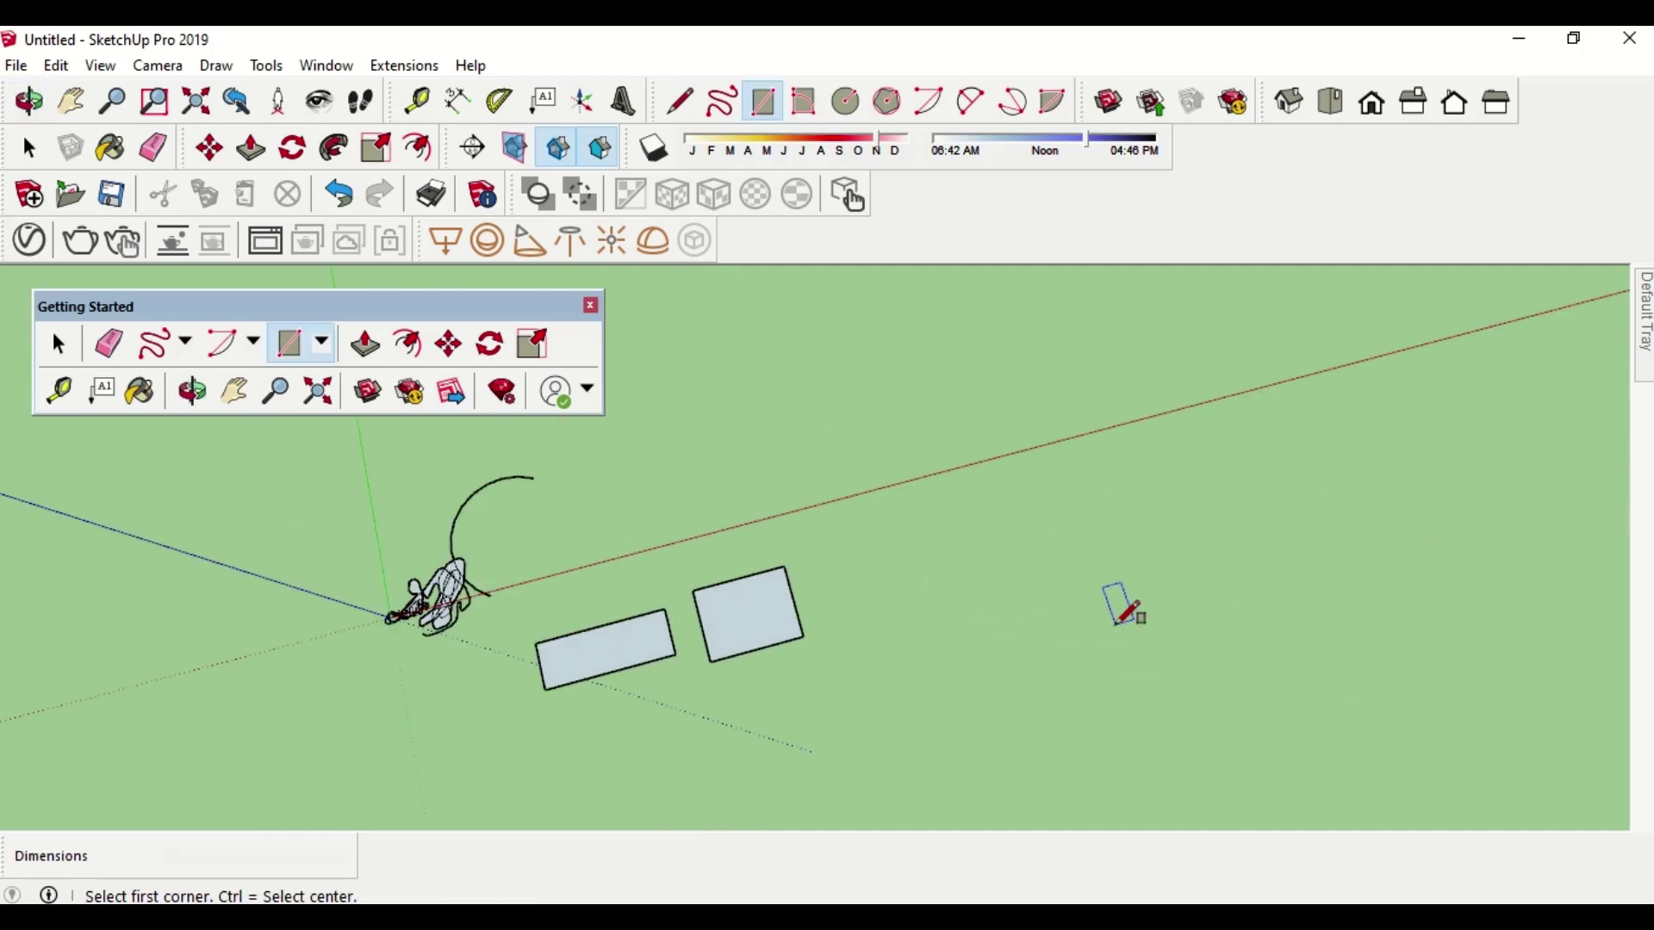
pyautogui.moveTo(922, 591)
pyautogui.mouseDown(button='middle')
pyautogui.moveTo(664, 602)
pyautogui.moveTo(783, 436)
pyautogui.moveTo(900, 397)
pyautogui.mouseUp(button='middle')
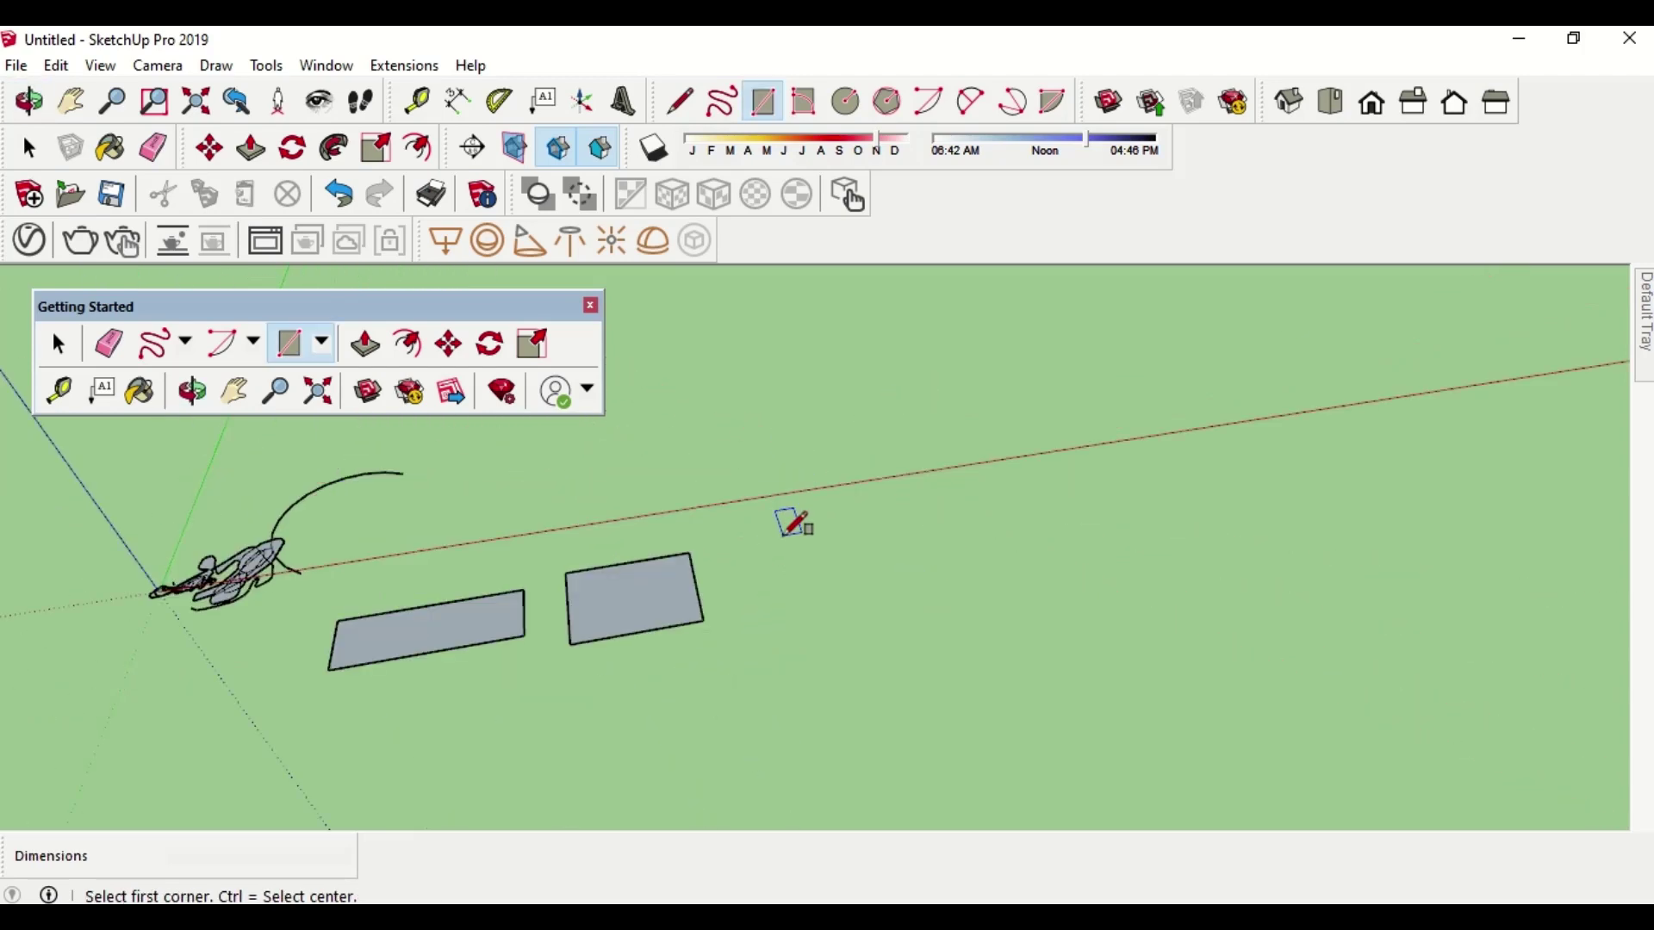
pyautogui.click(296, 348)
pyautogui.click(843, 546)
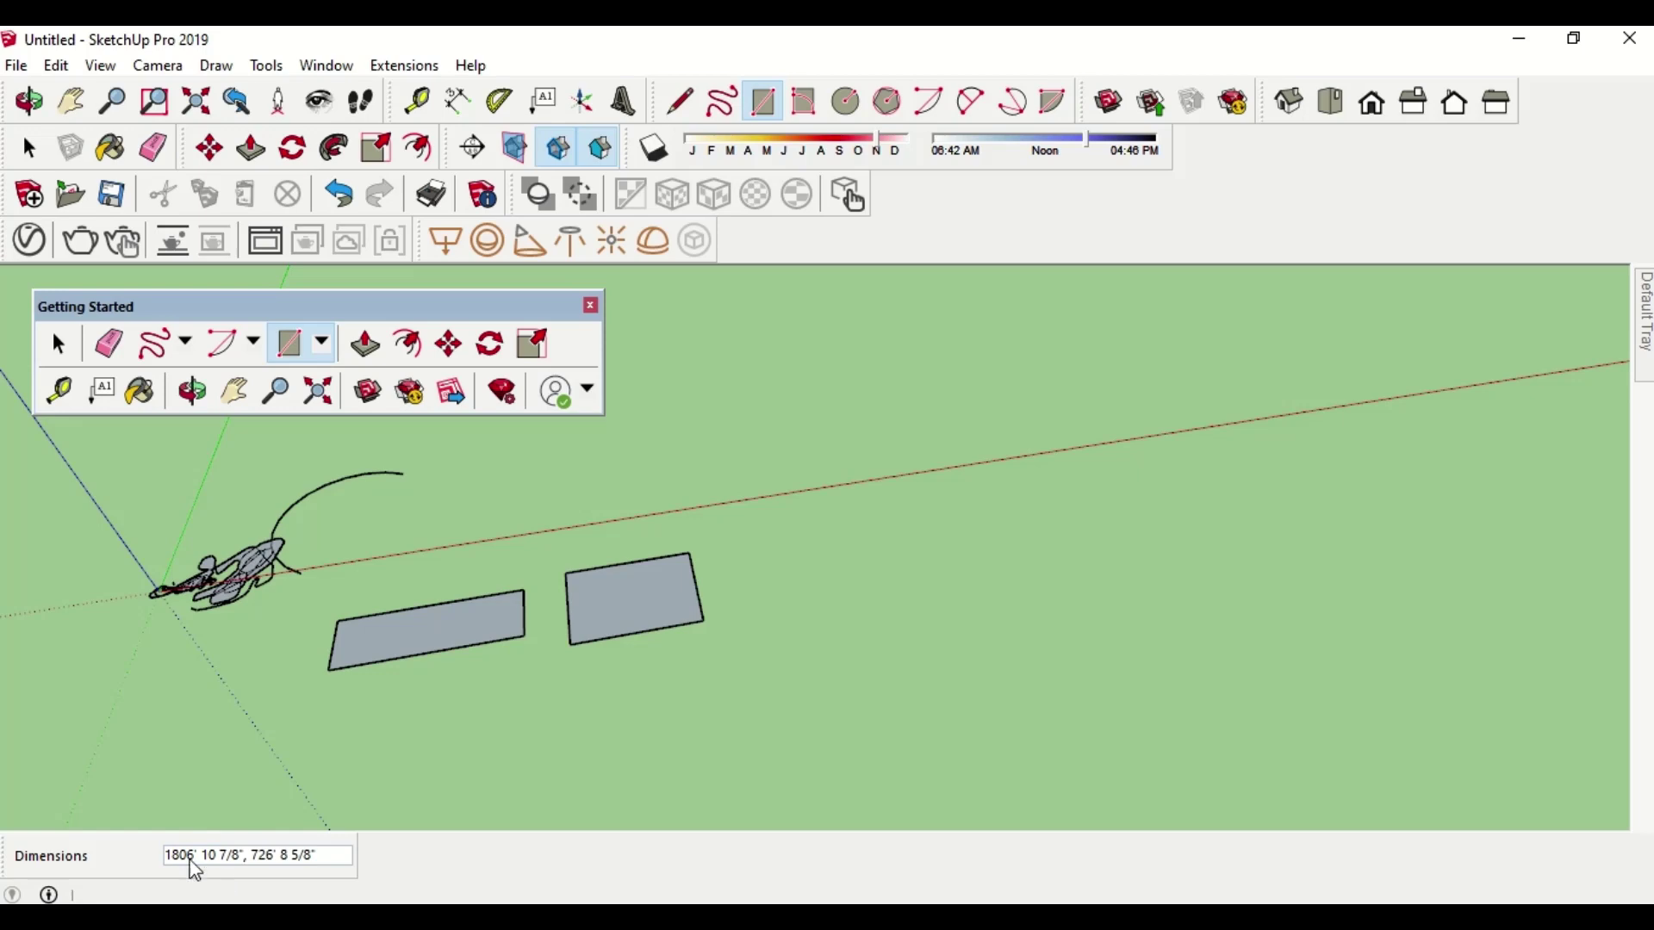
pyautogui.click(843, 547)
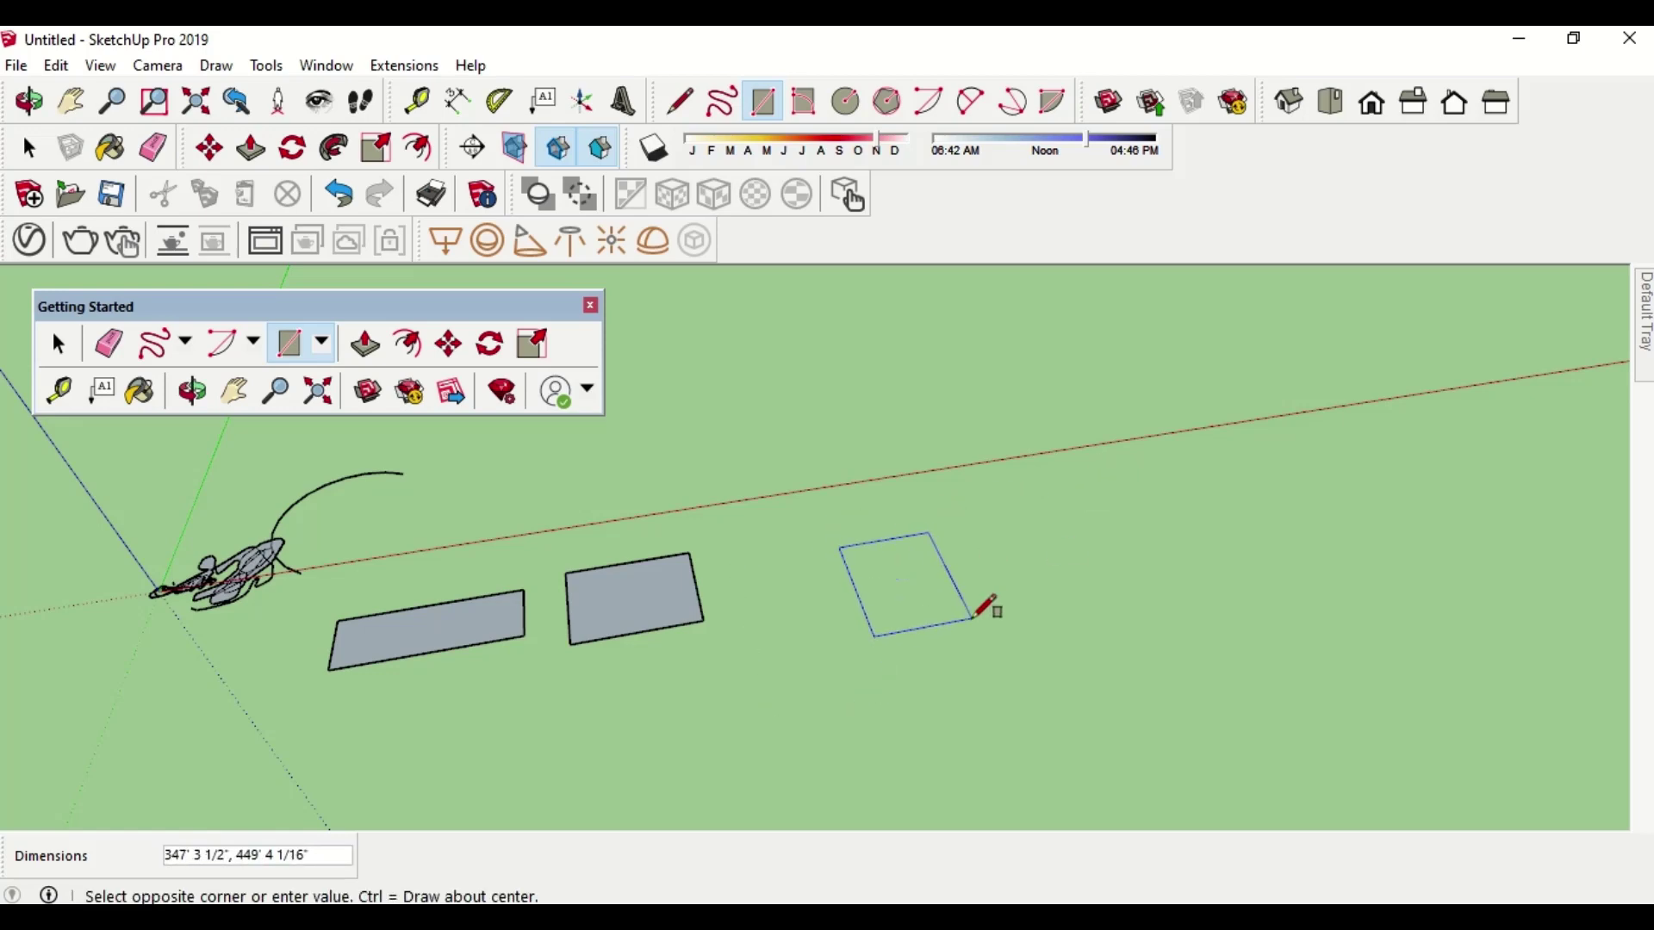
pyautogui.write('49')
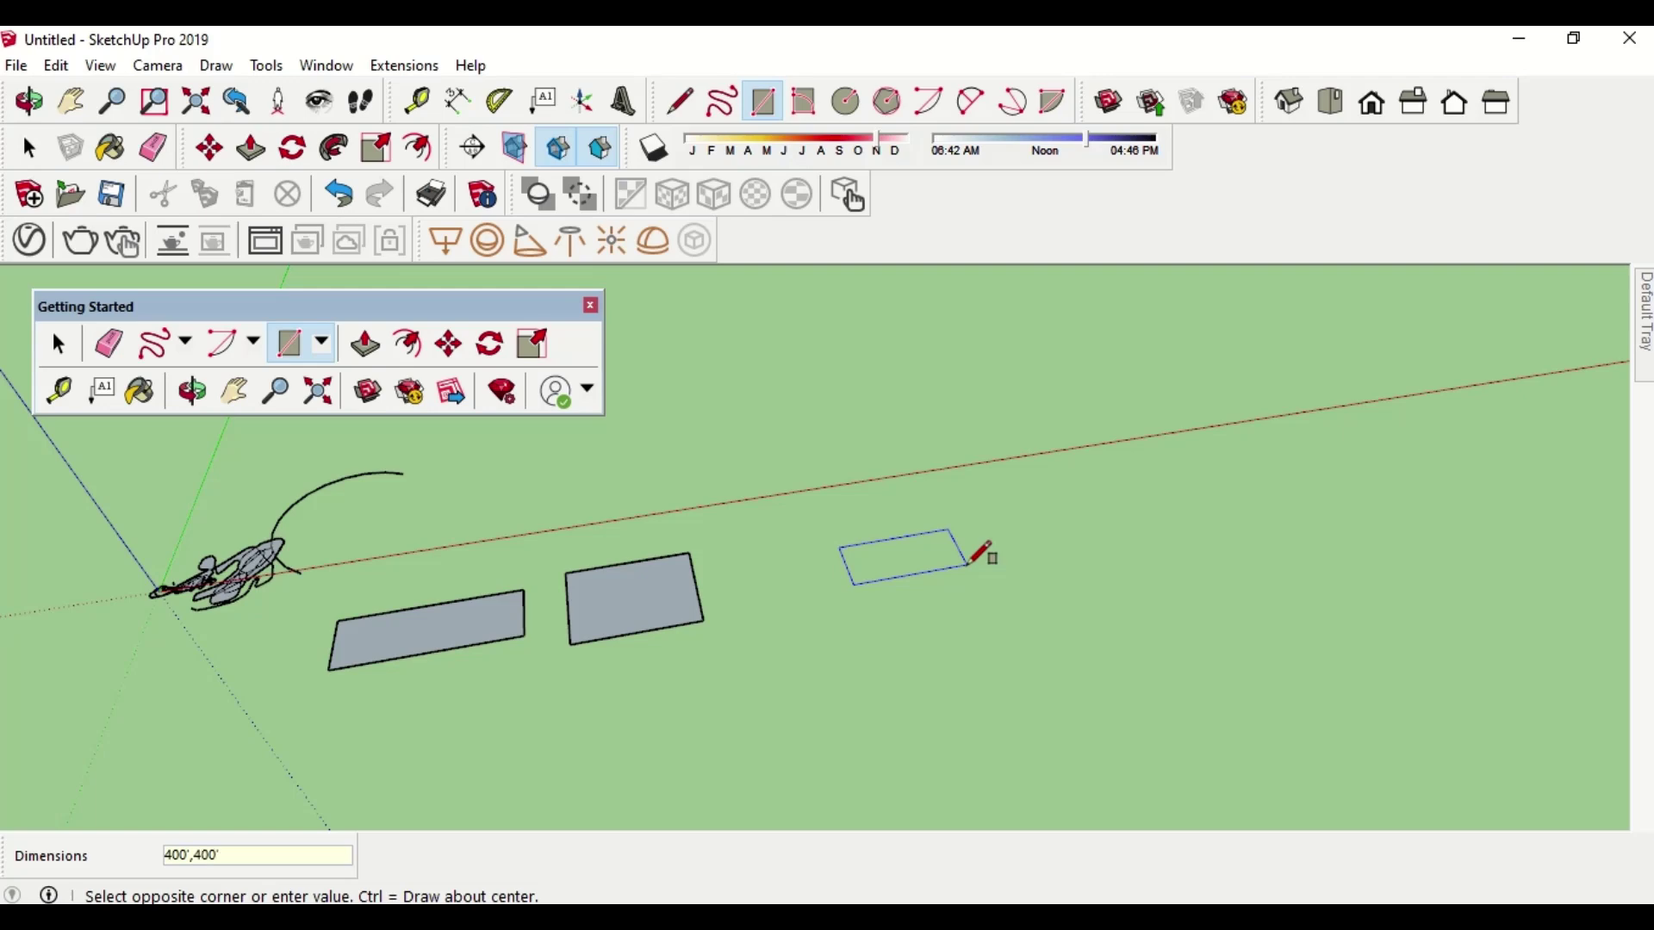
pyautogui.press('Return')
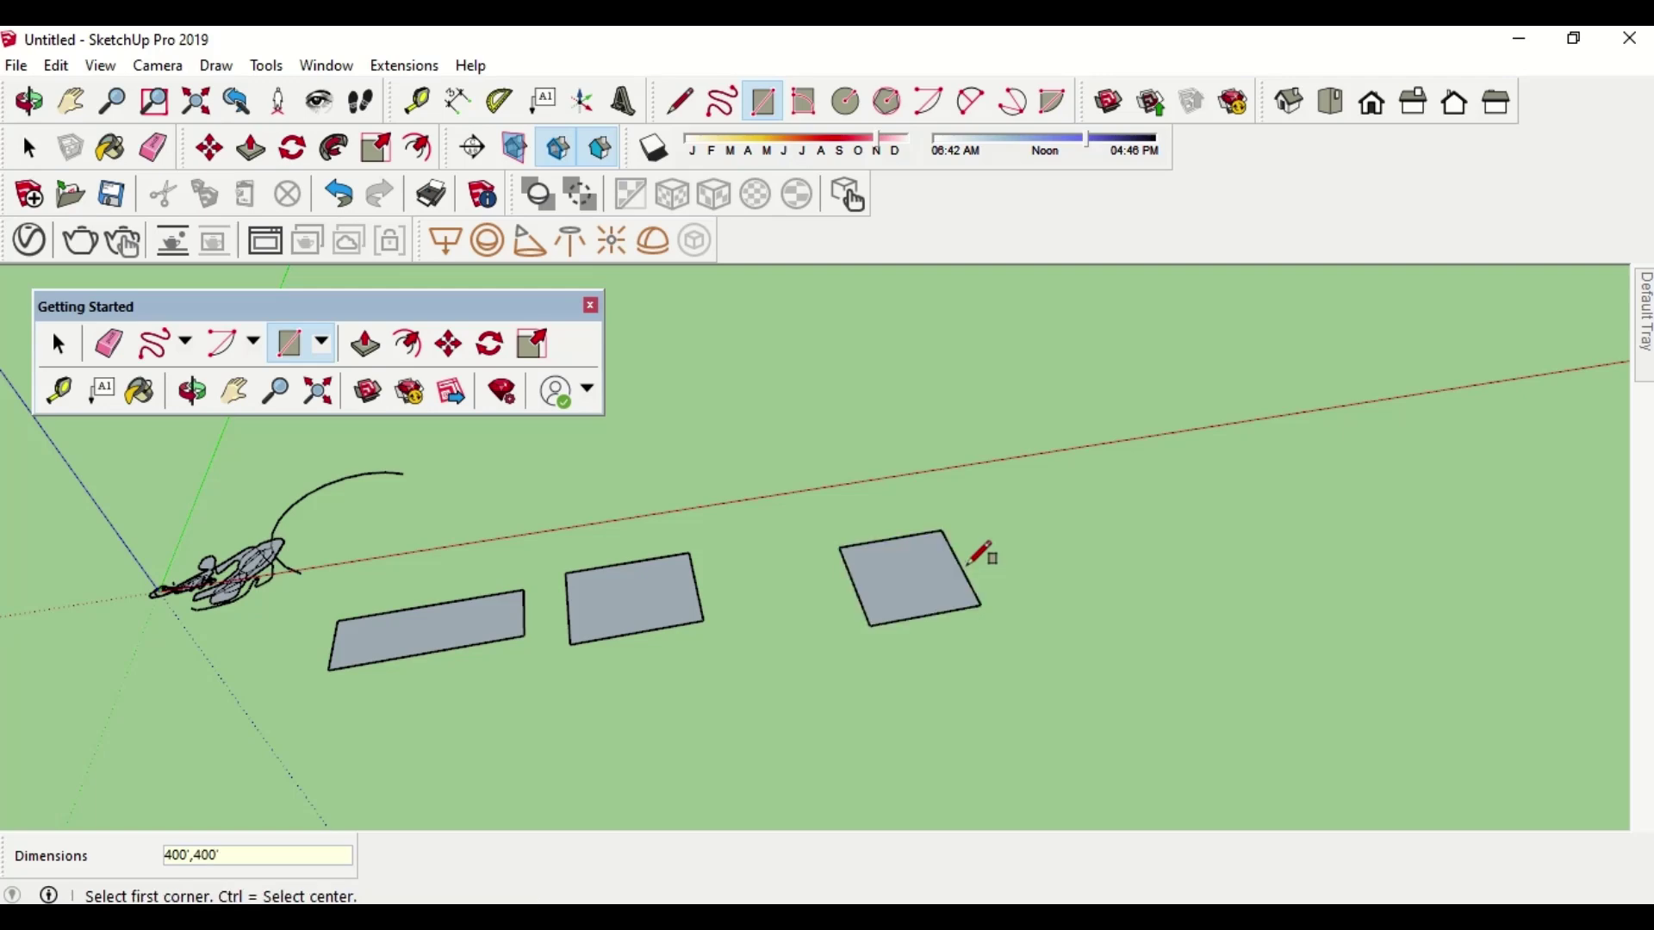
# Draw a fourth rectangle on the ground beyond the 400' square, with dimensions 500' by 200'
pyautogui.moveTo(827, 690); pyautogui.dragTo(1000, 772, button='middle')
pyautogui.scroll(6, 1016, 617)
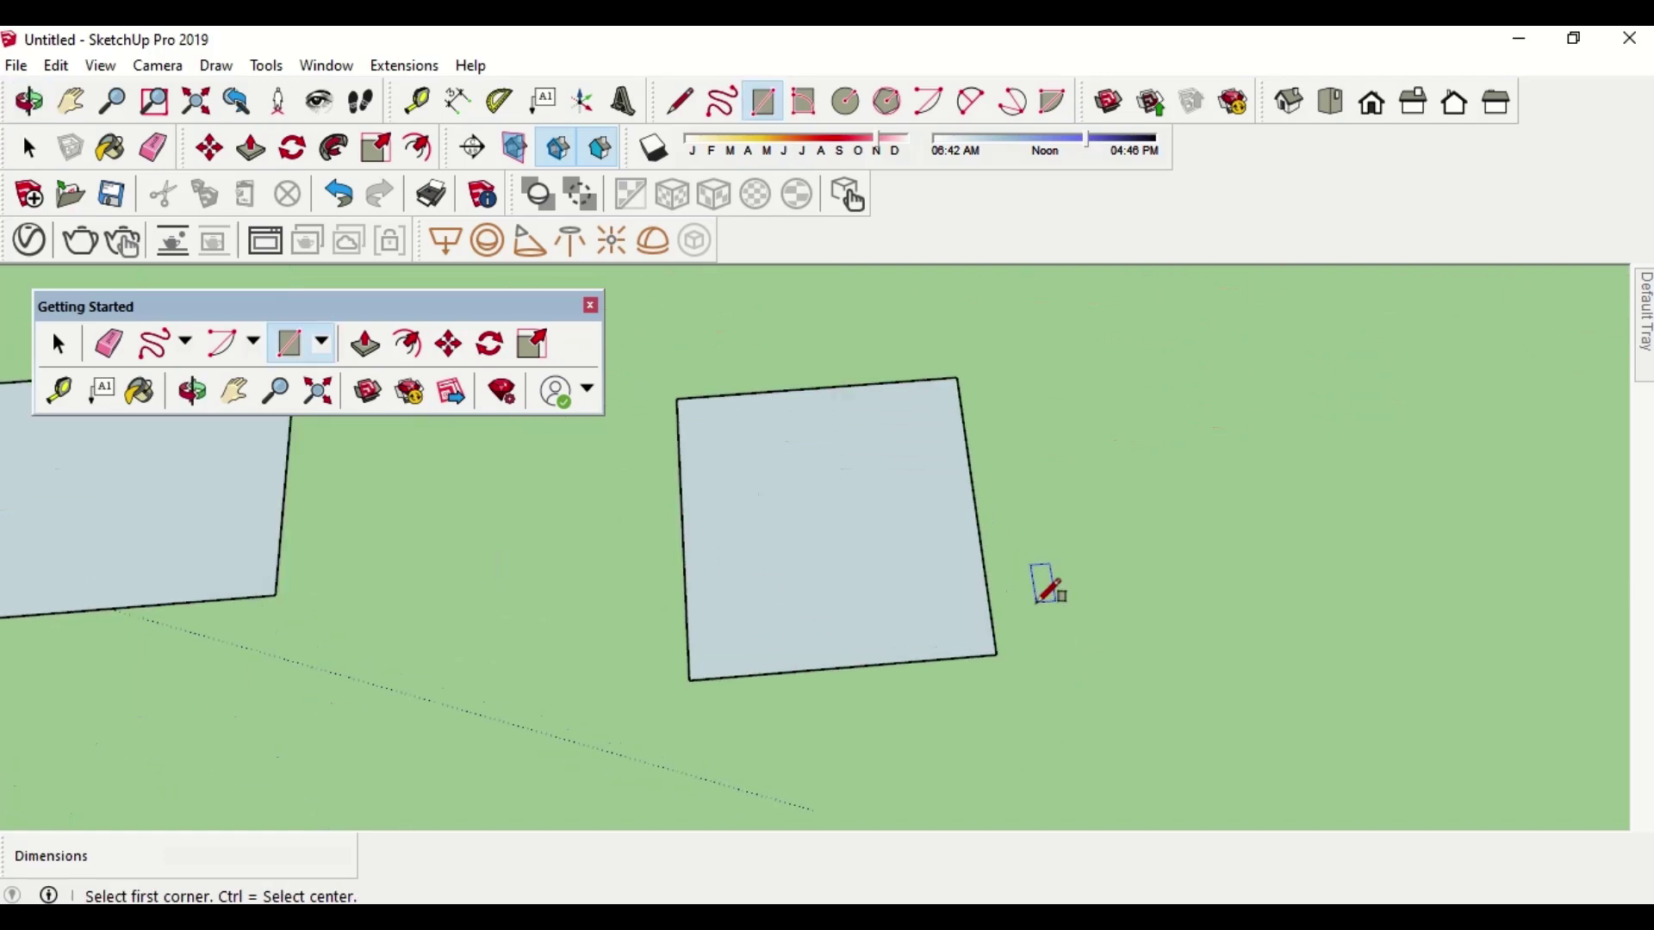
pyautogui.scroll(-3, 1038, 600)
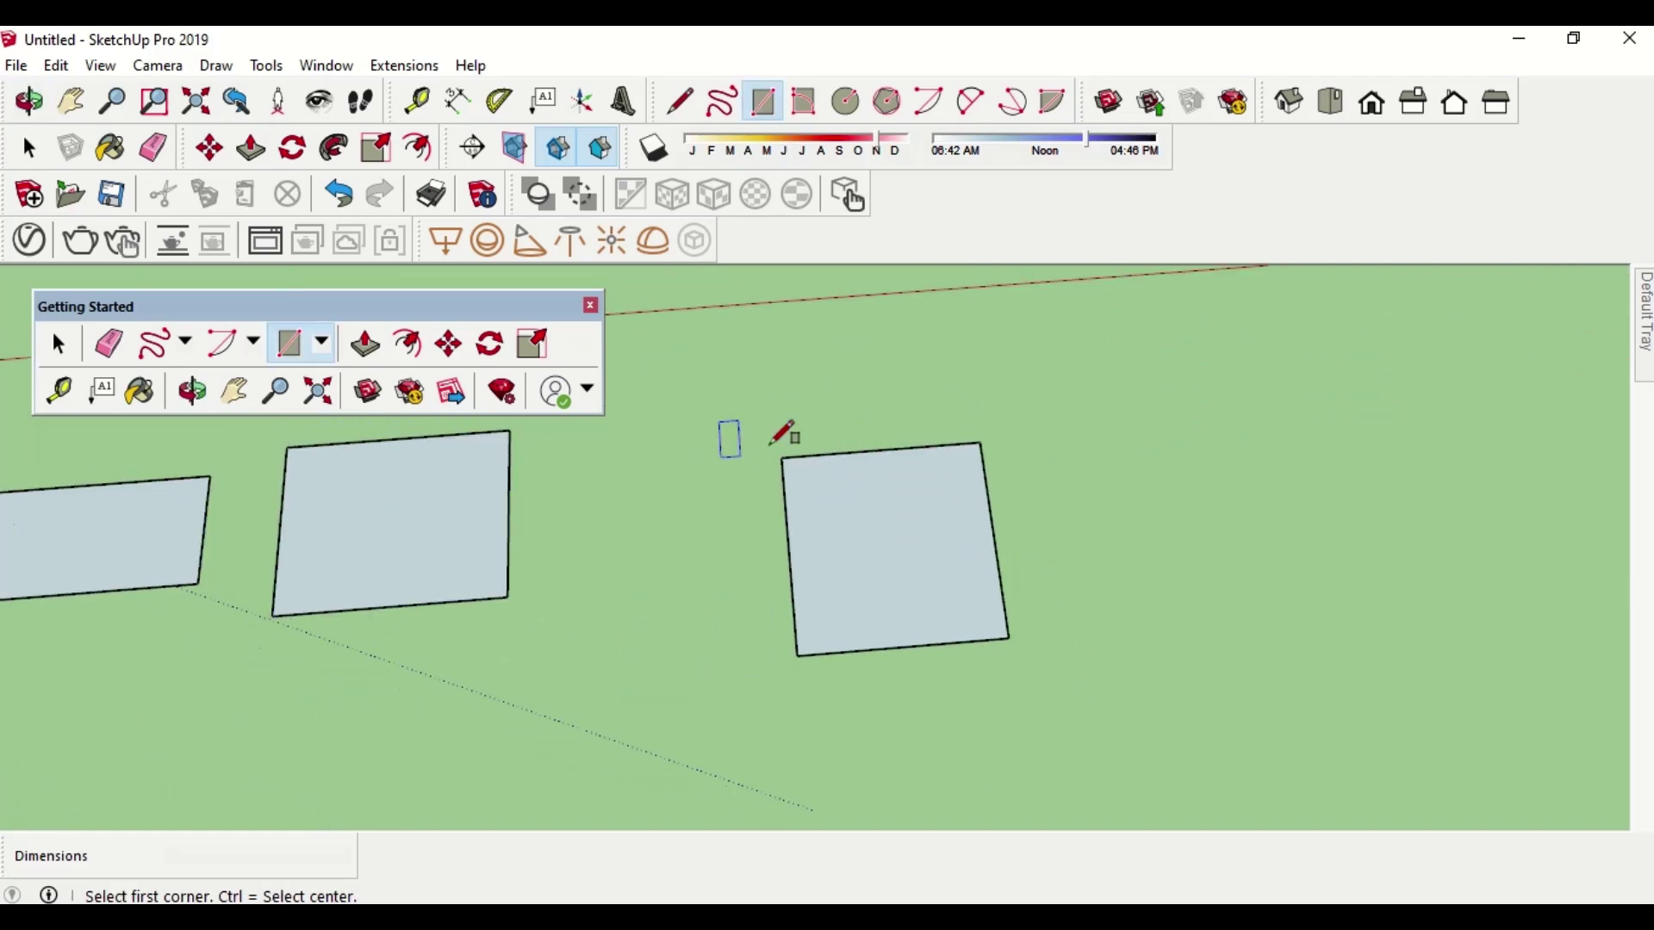
pyautogui.scroll(-2, 638, 715)
pyautogui.moveTo(668, 695); pyautogui.dragTo(735, 609, button='middle')
pyautogui.scroll(-2, 644, 663)
pyautogui.scroll(3, 888, 704)
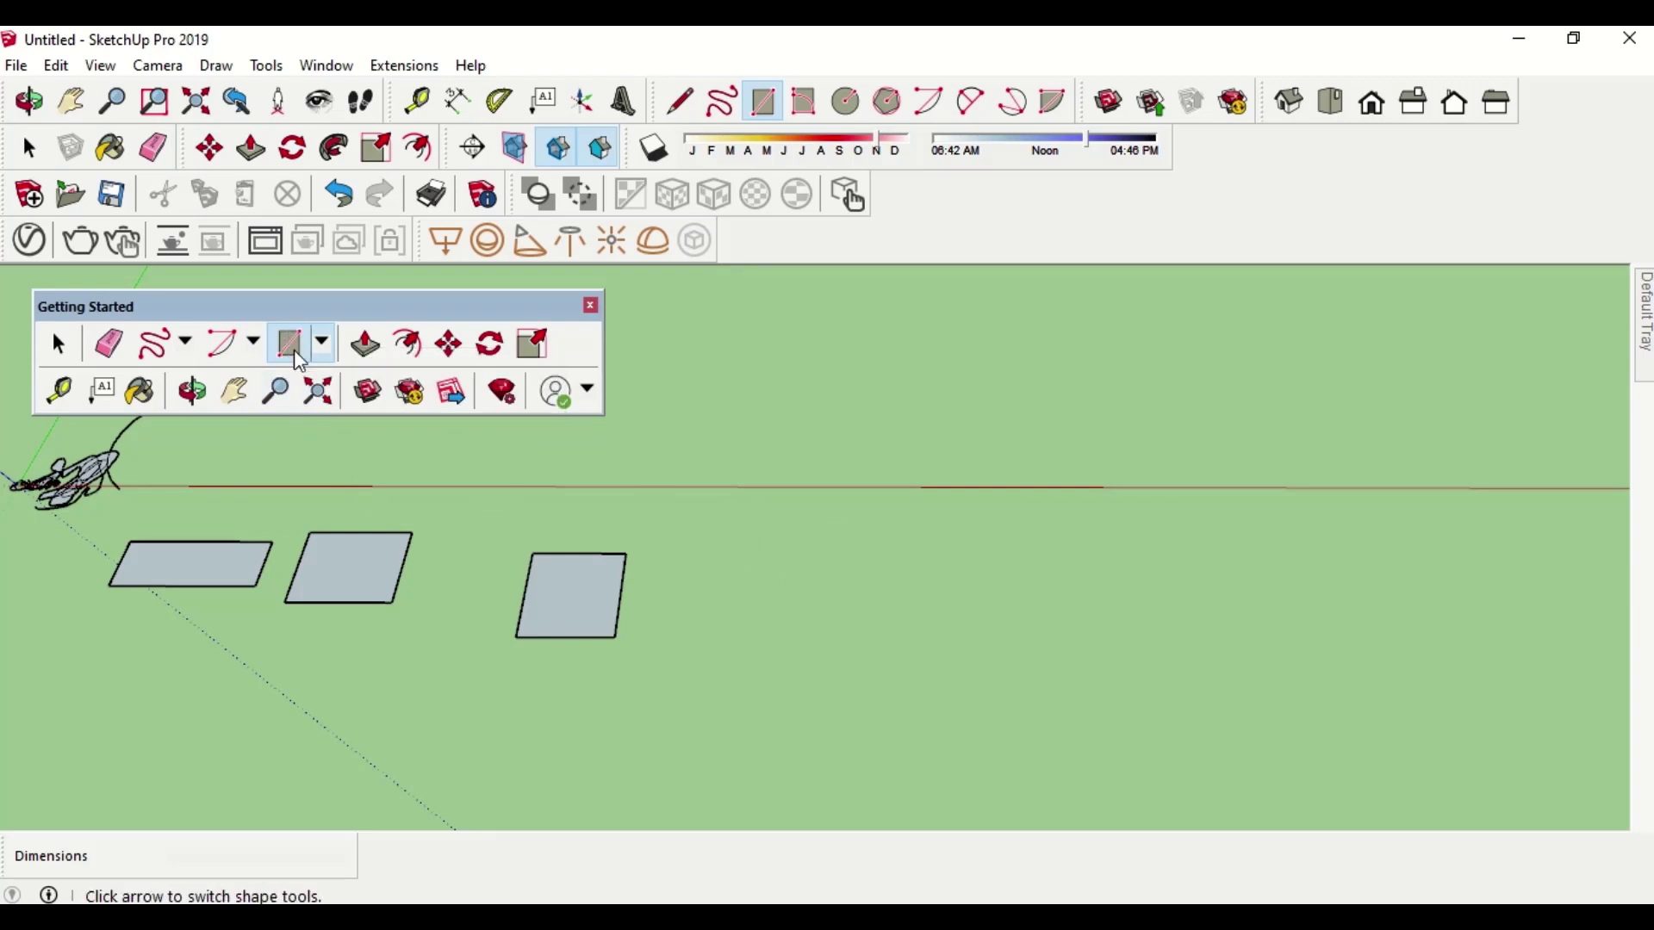
pyautogui.click(728, 561)
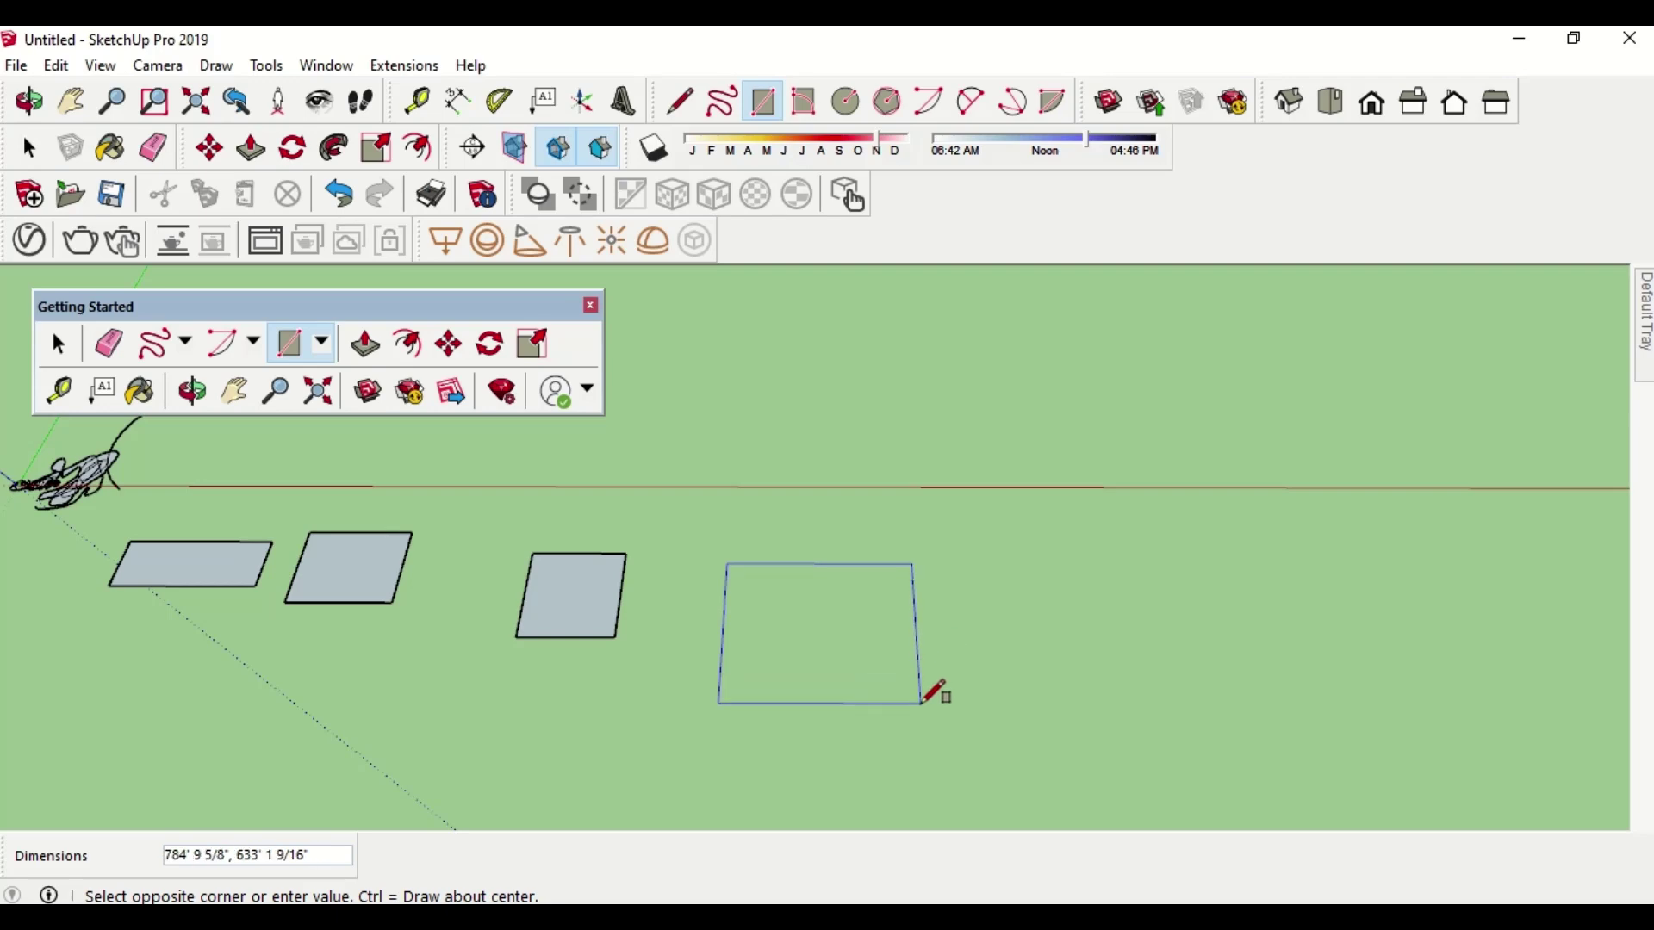
pyautogui.write("500',200")
pyautogui.press('Return')
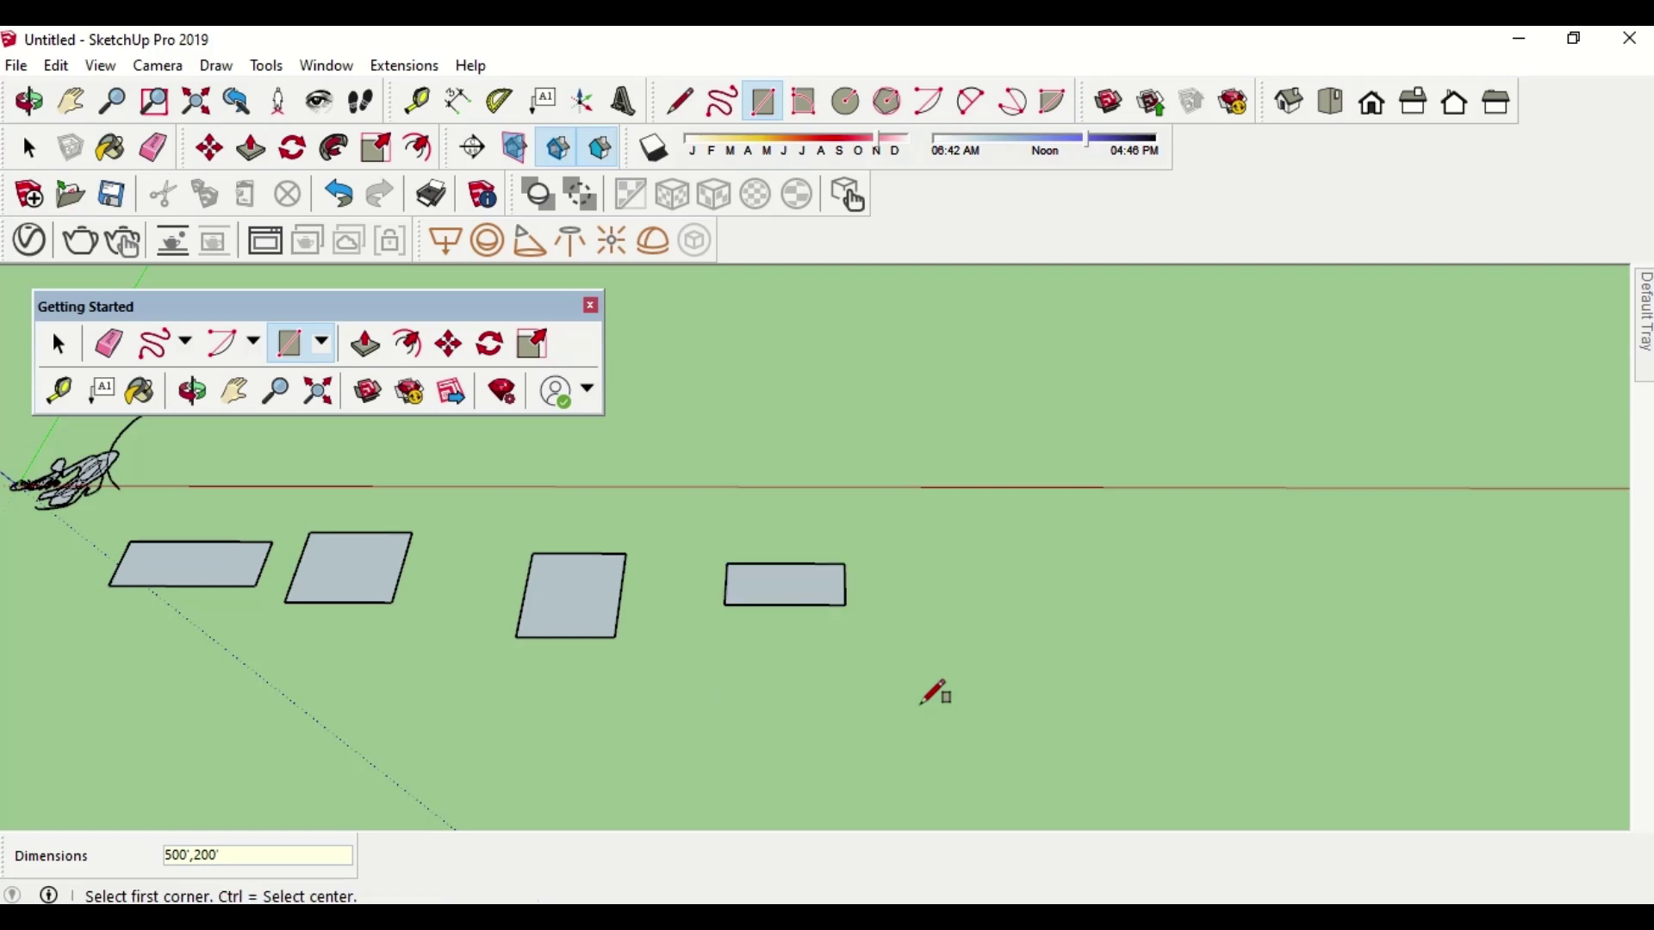
# Draw a circle with a 350' radius on the ground beyond the row of rectangles
pyautogui.scroll(2, 752, 608)
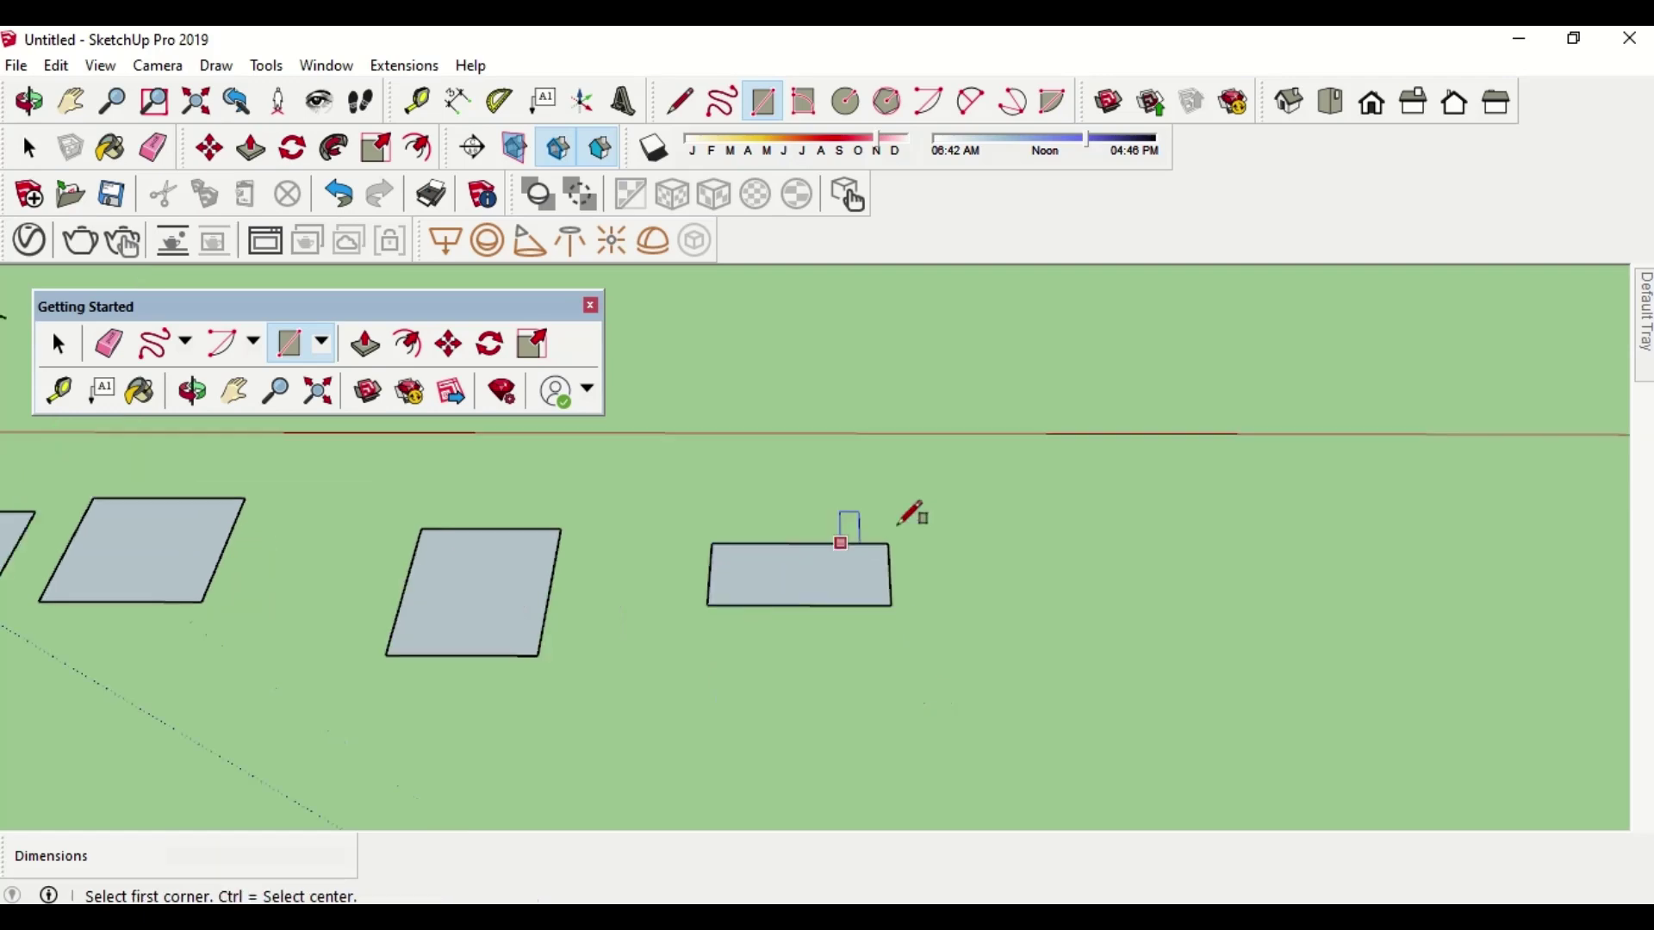
pyautogui.moveTo(900, 527); pyautogui.dragTo(618, 560, button='middle')
pyautogui.scroll(-3, 618, 560)
pyautogui.click(325, 344)
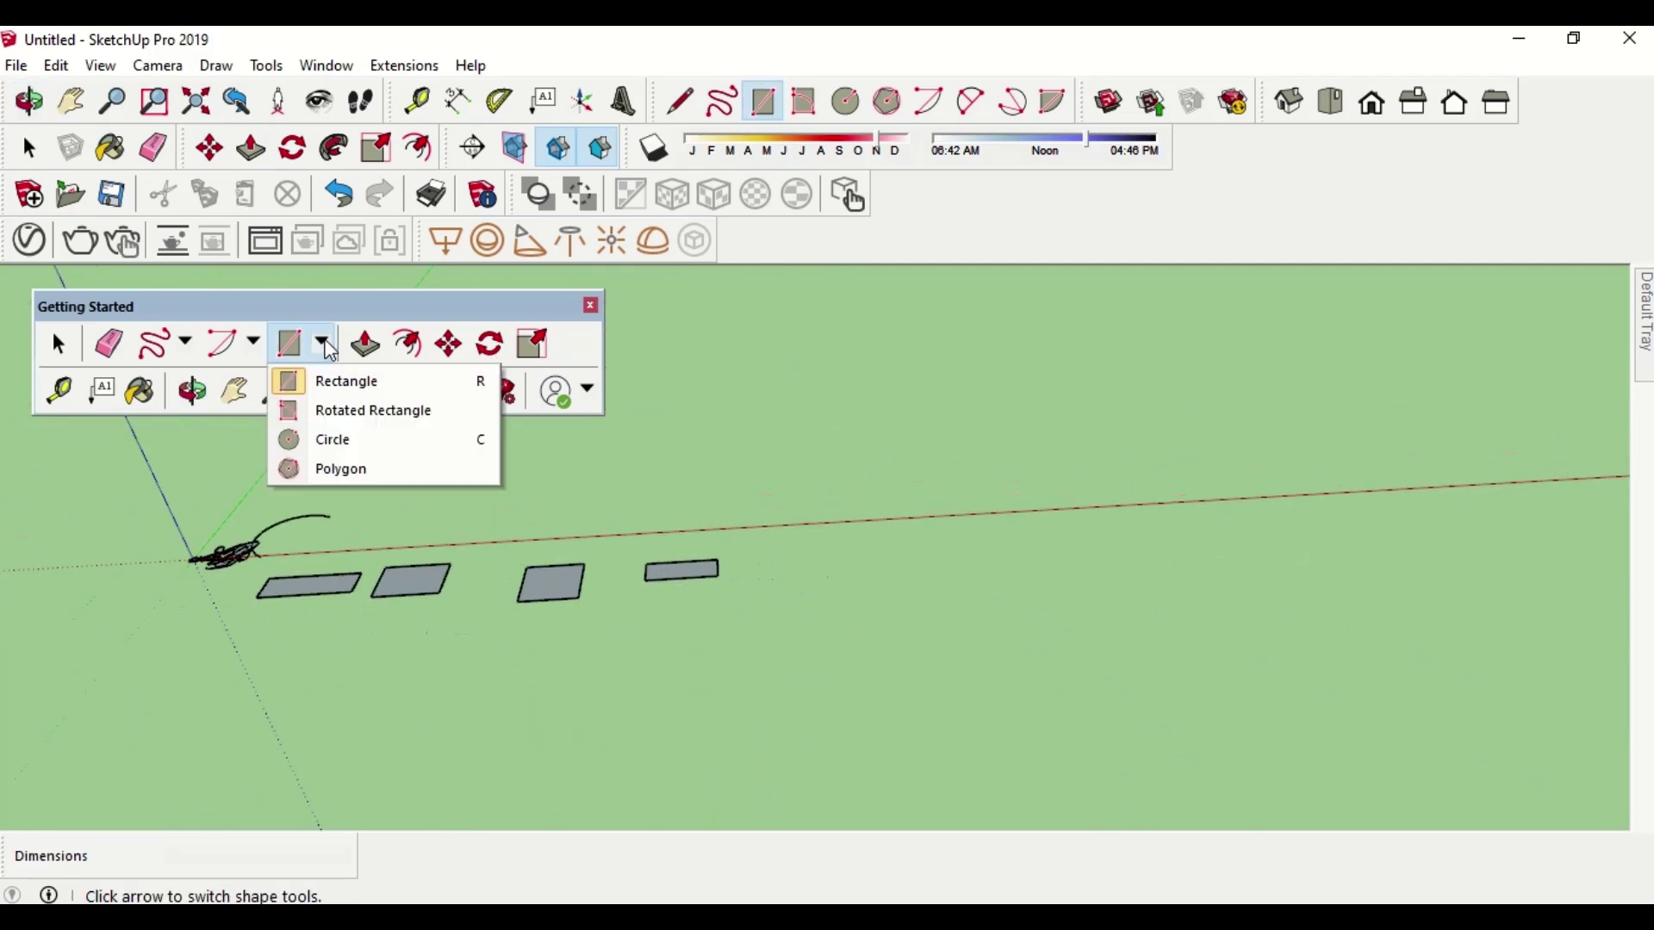
pyautogui.click(354, 441)
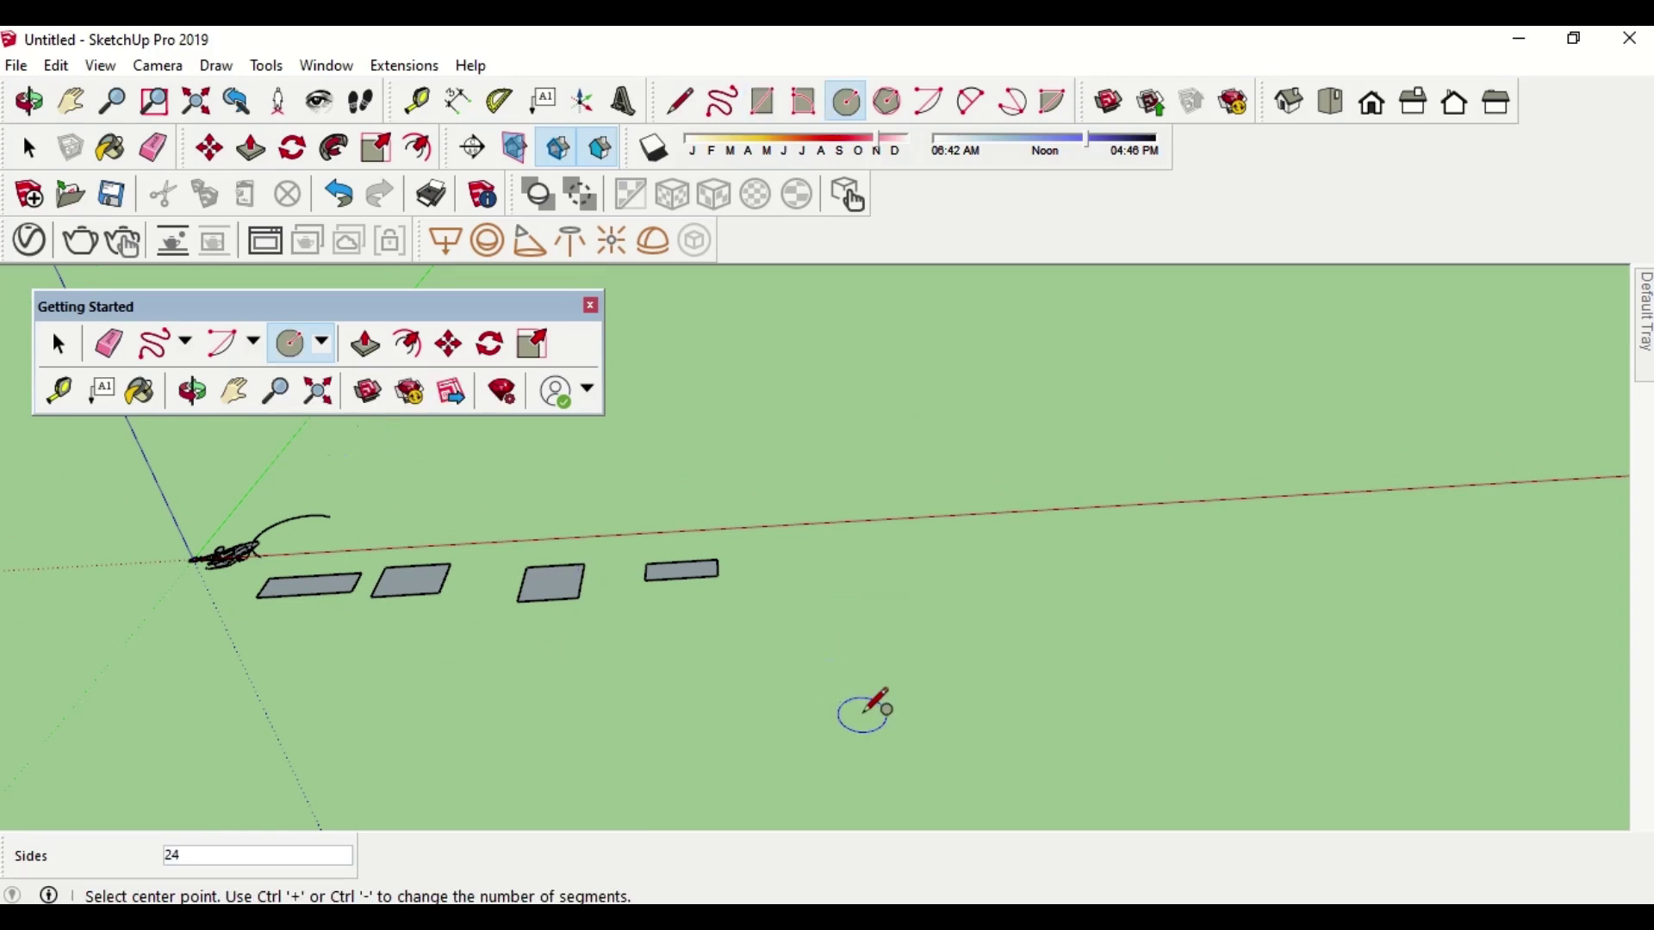
pyautogui.click(889, 636)
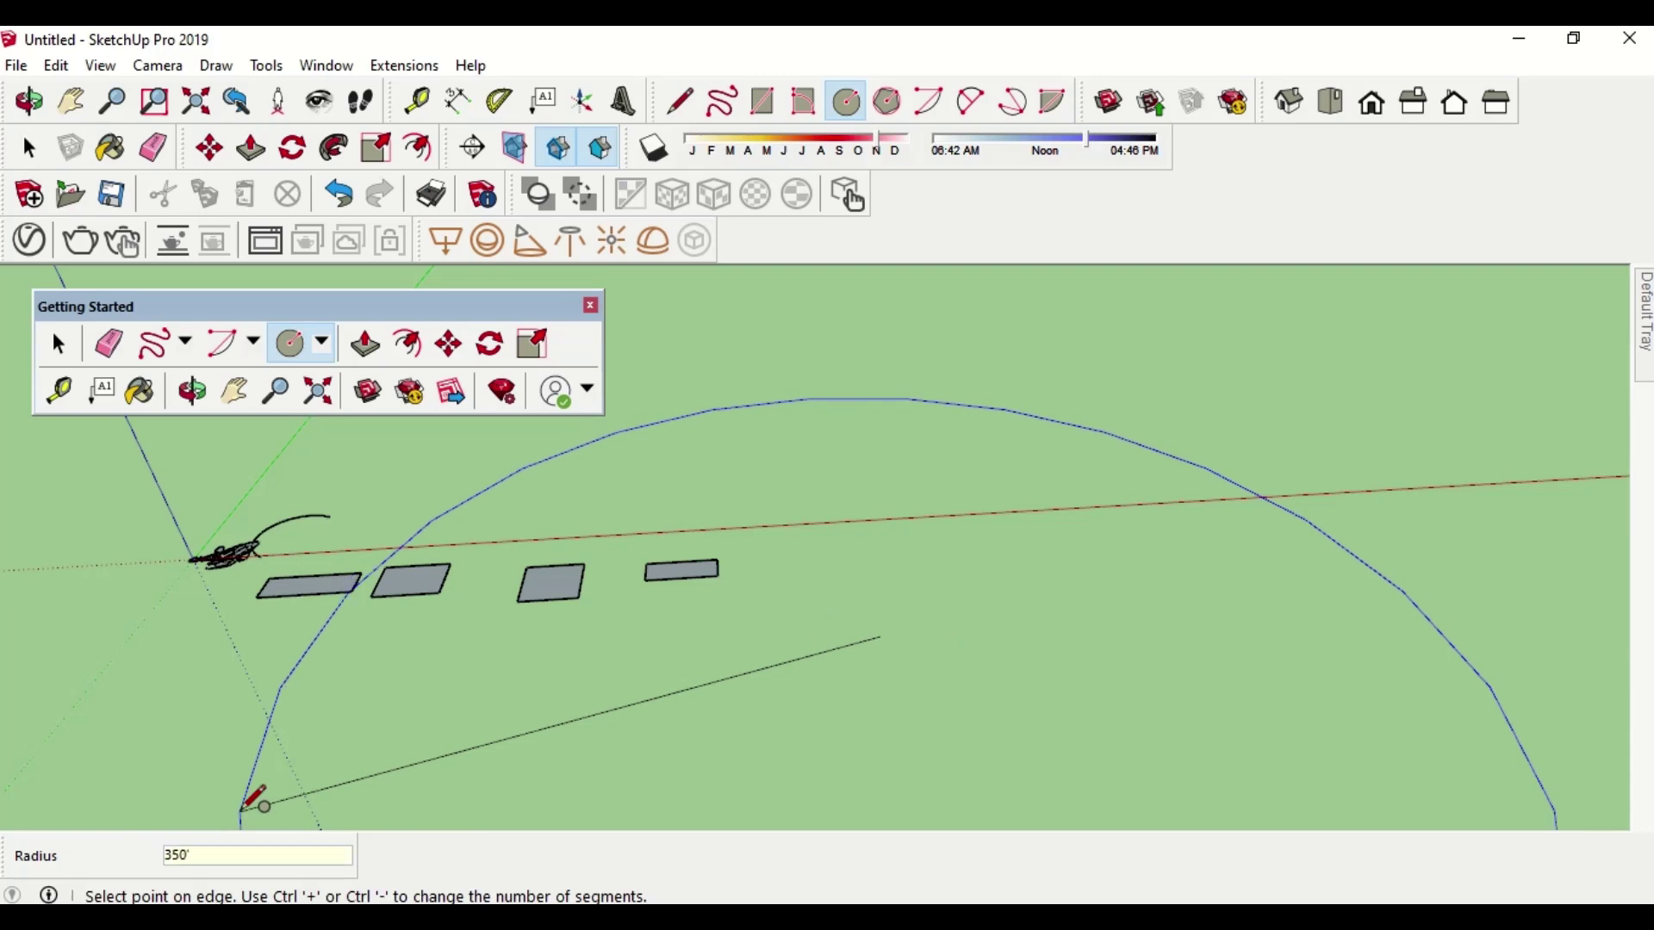
pyautogui.press('Return')
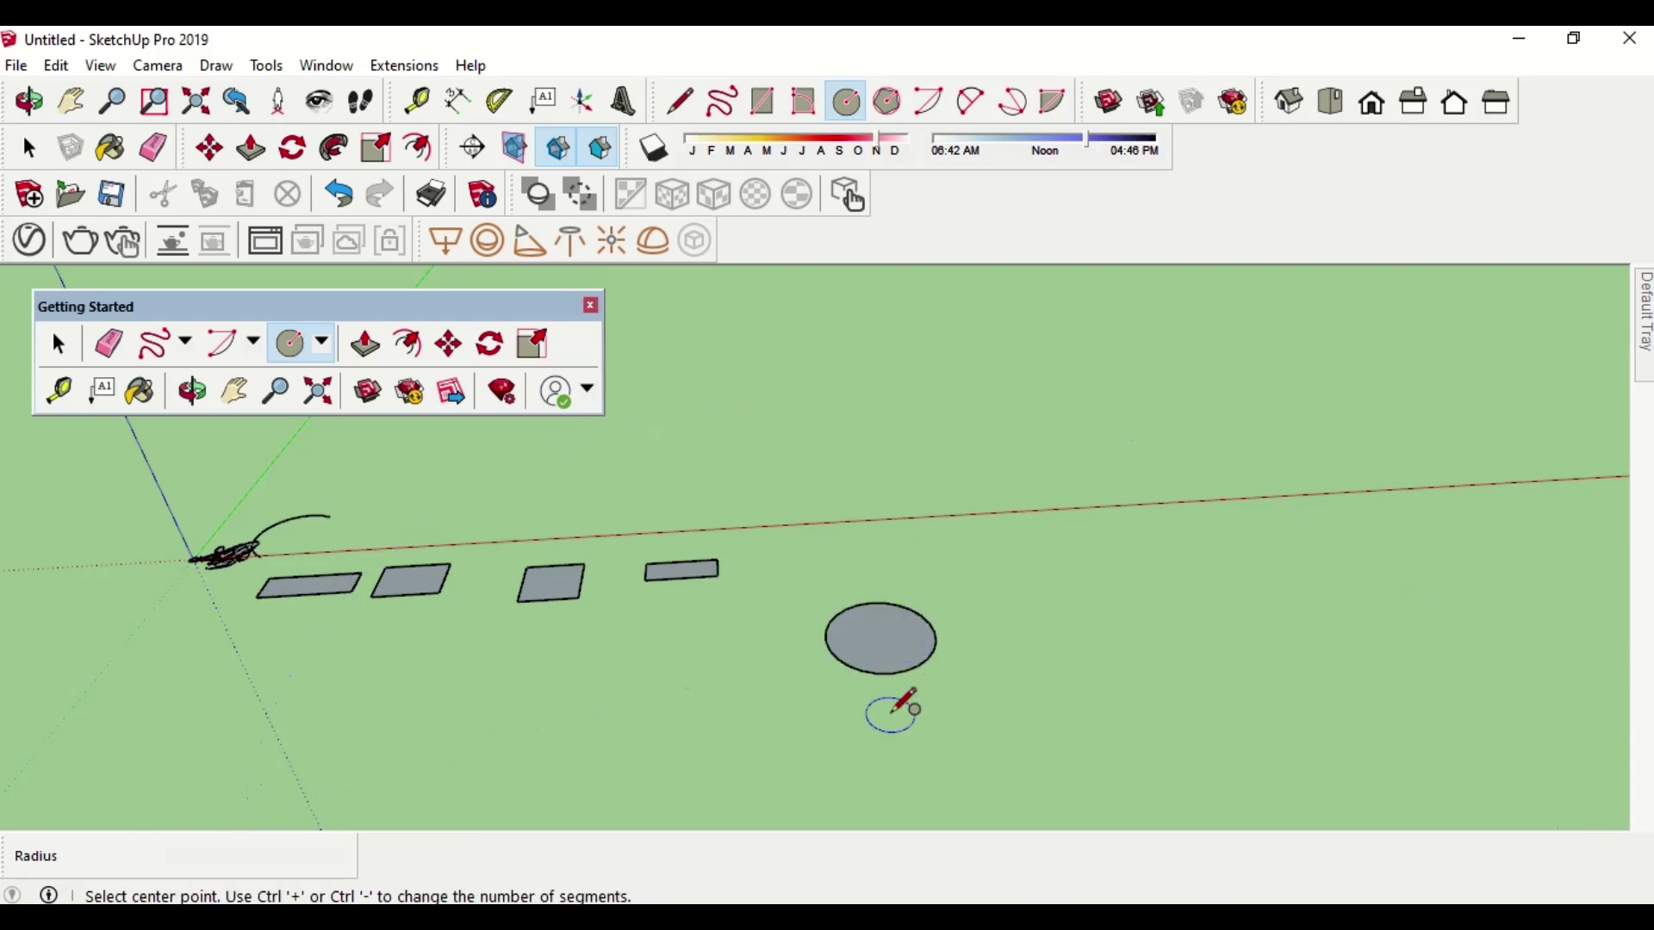
# Check the circle's radius with a temporary circle spanning from its edge endpoint to its center, and cancel it
pyautogui.scroll(3, 892, 711)
pyautogui.moveTo(971, 620); pyautogui.dragTo(989, 701, button='middle')
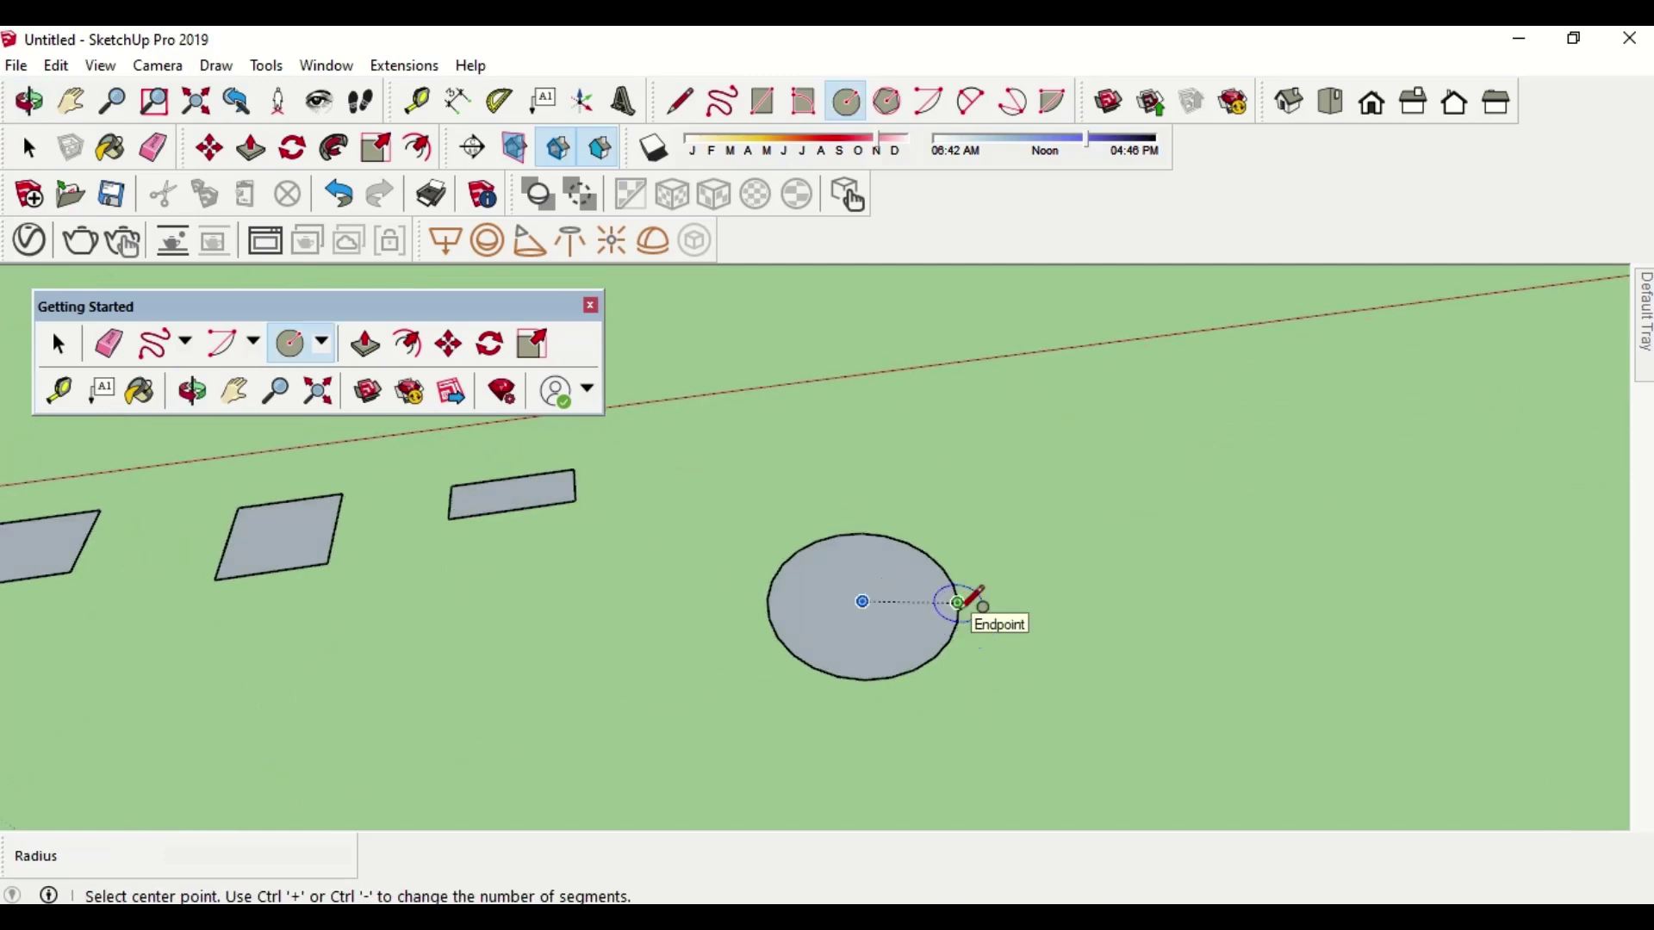
pyautogui.click(958, 602)
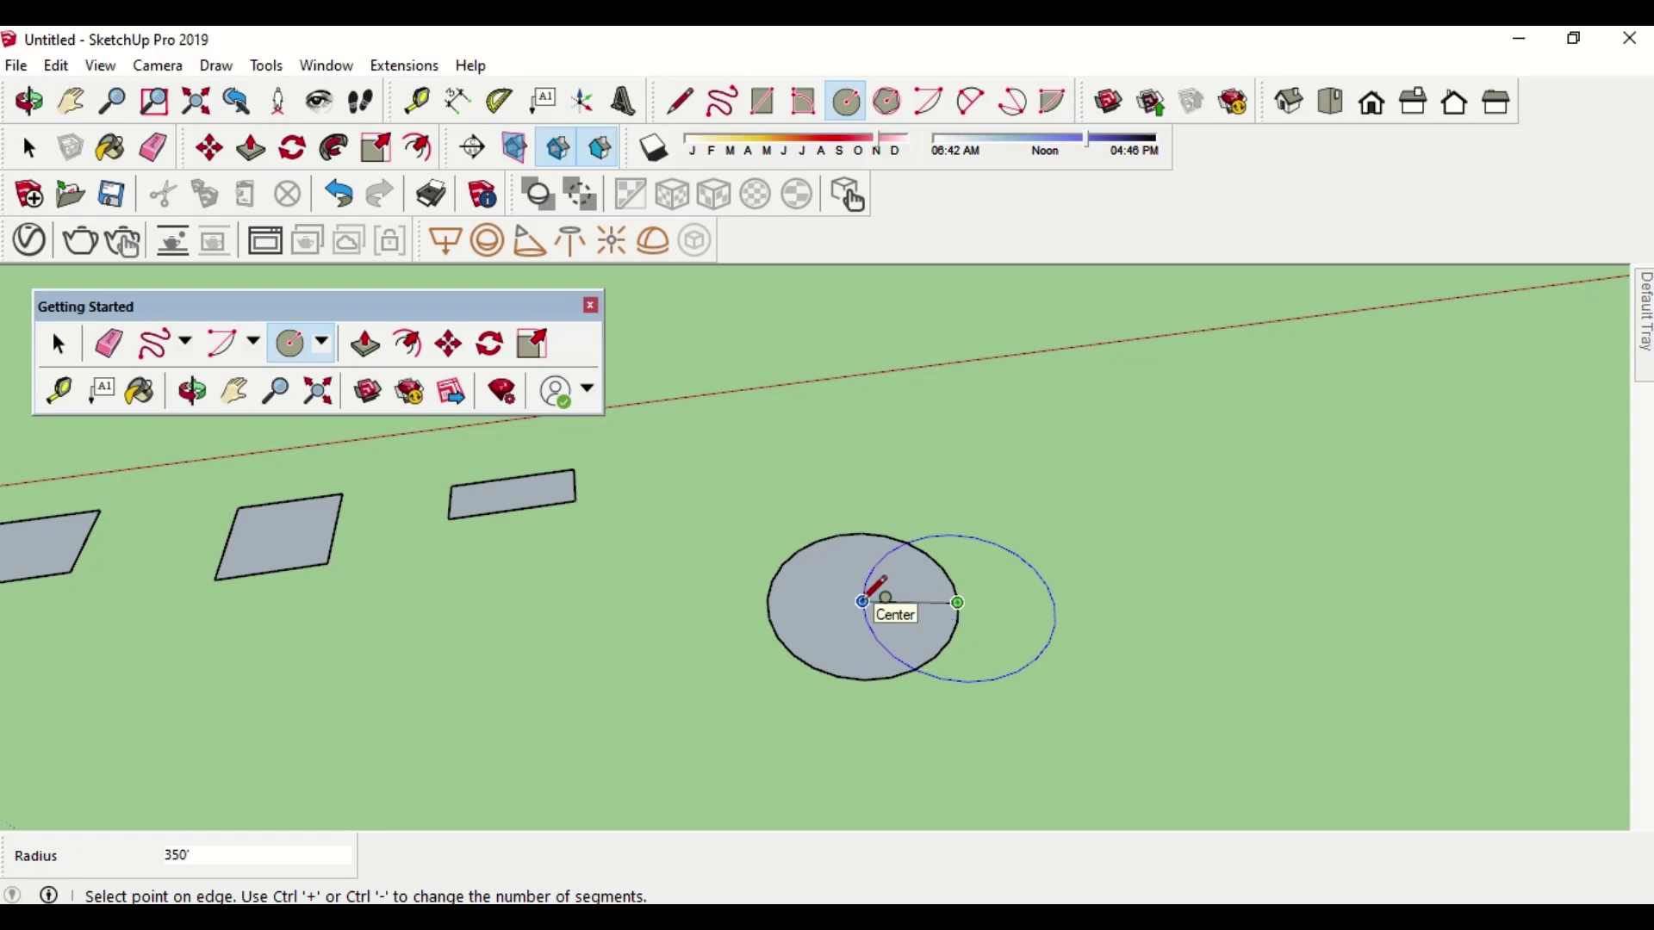
pyautogui.press('Escape')
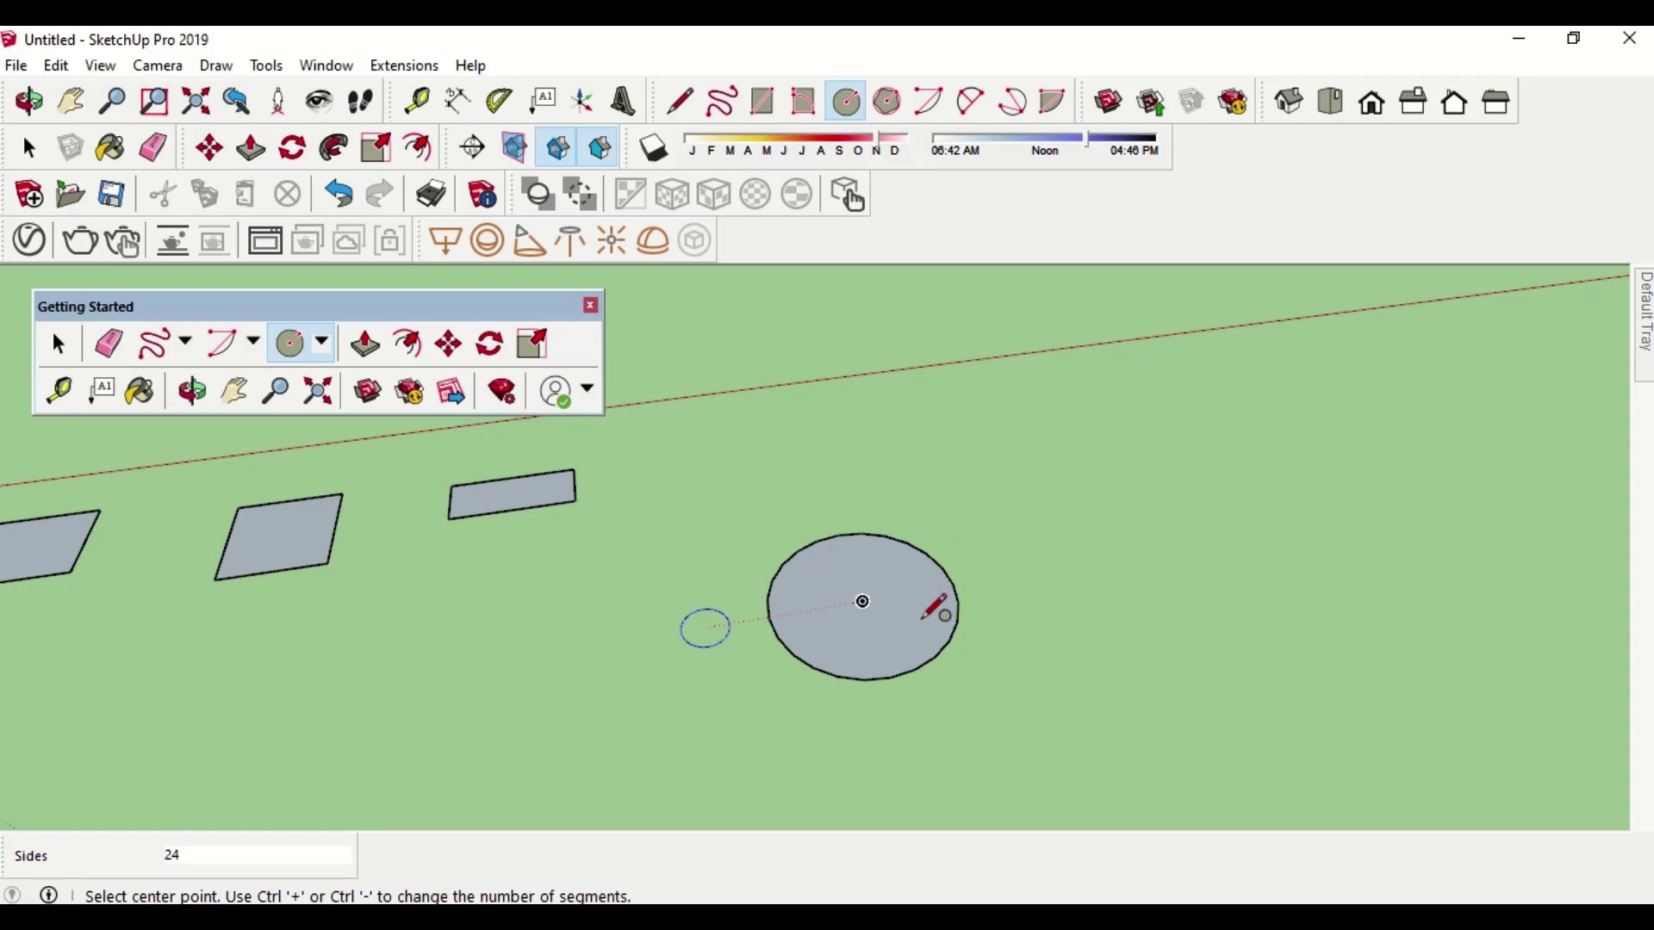
pyautogui.scroll(1, 1094, 614)
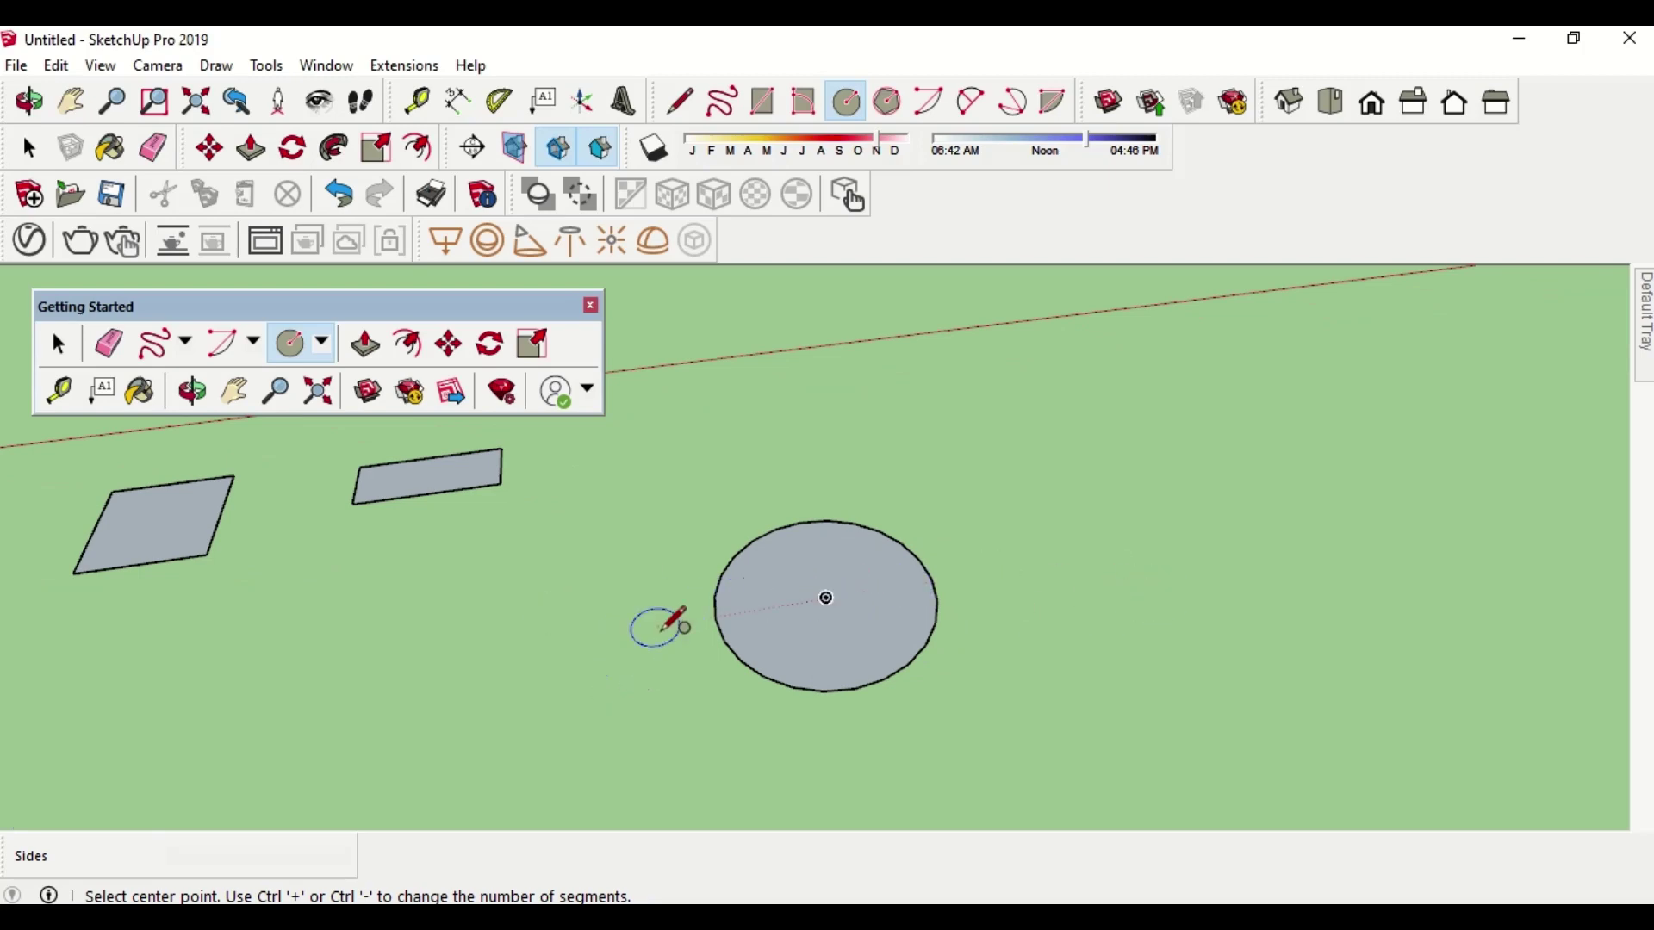
pyautogui.scroll(-3, 840, 569)
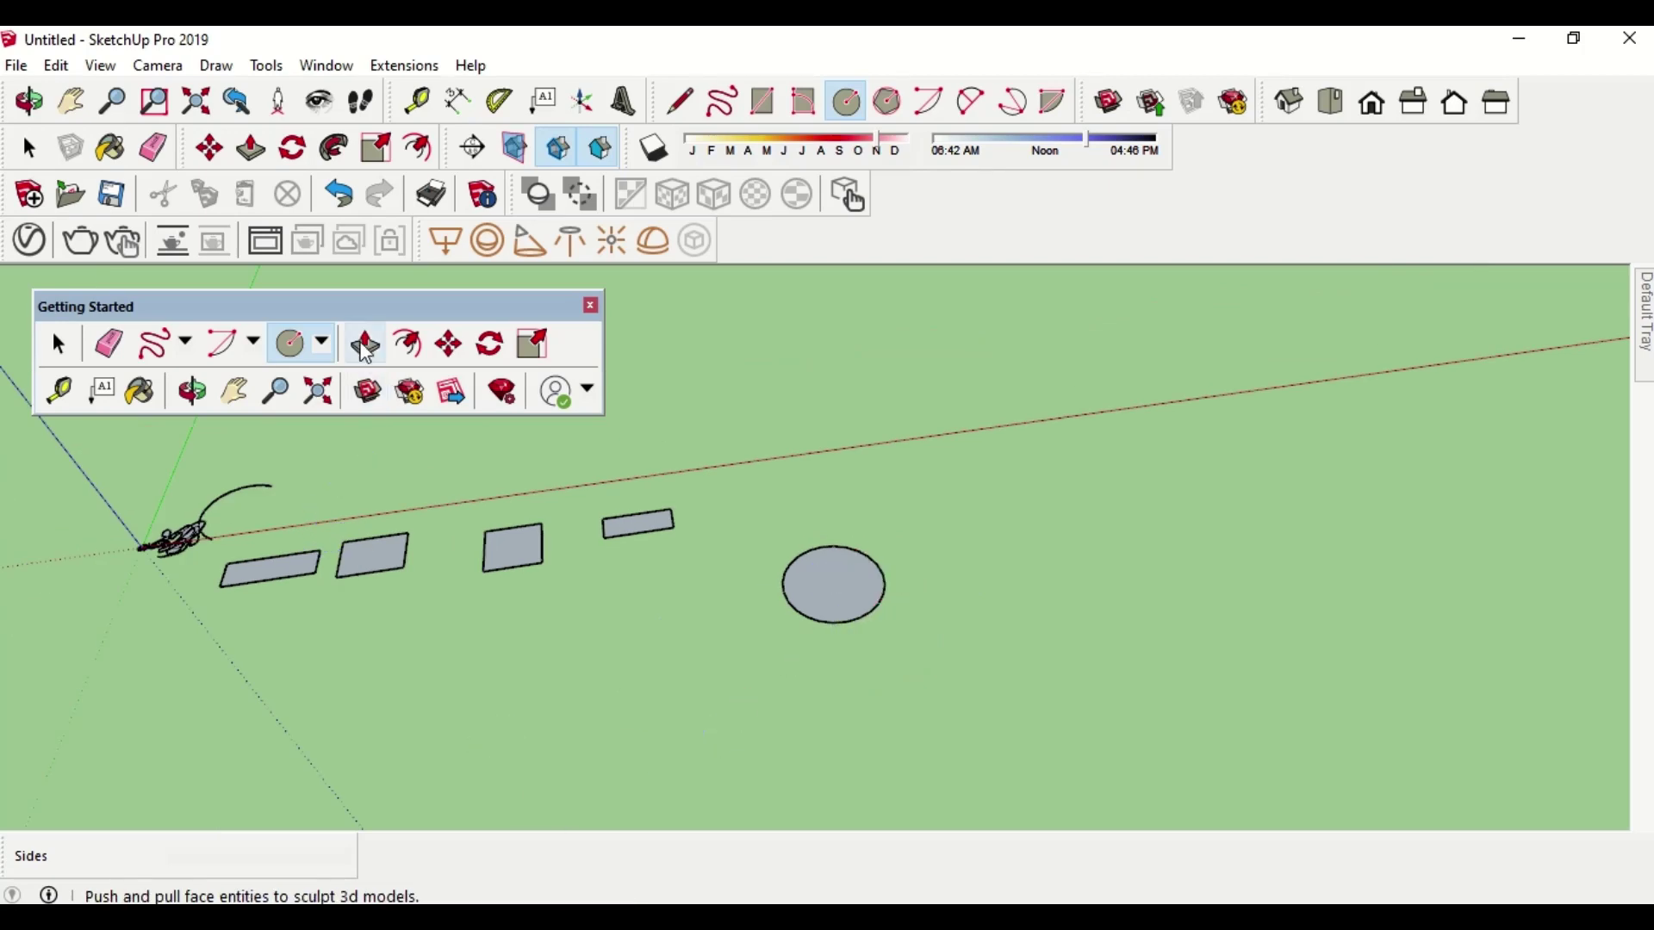
pyautogui.click(323, 346)
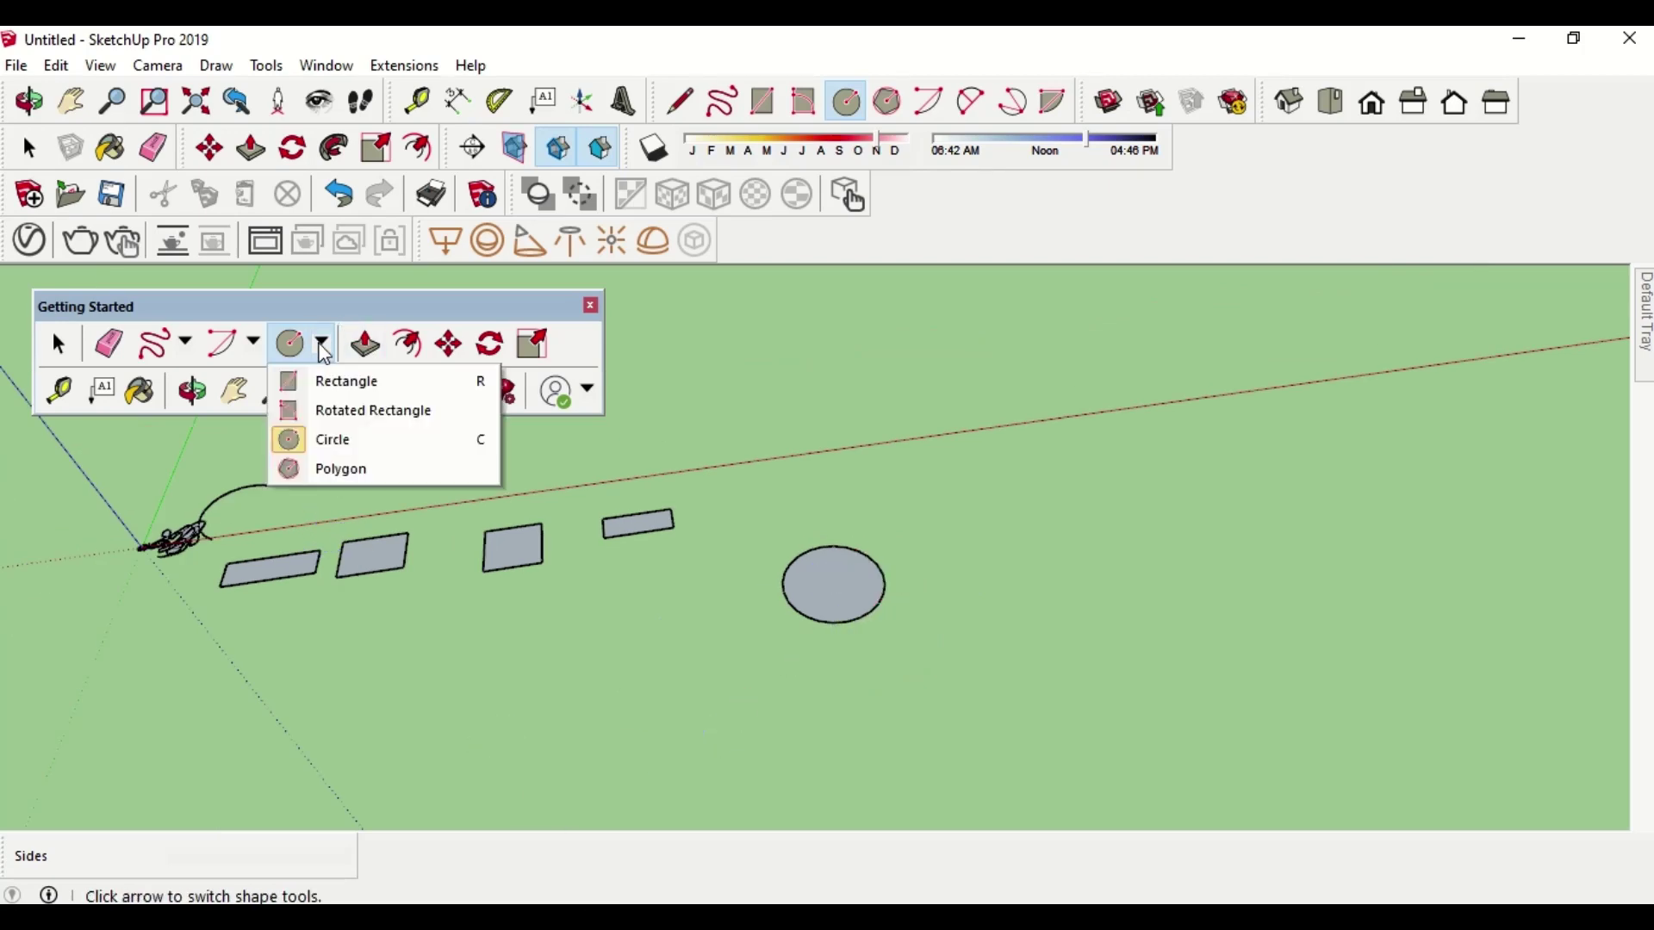
pyautogui.click(355, 473)
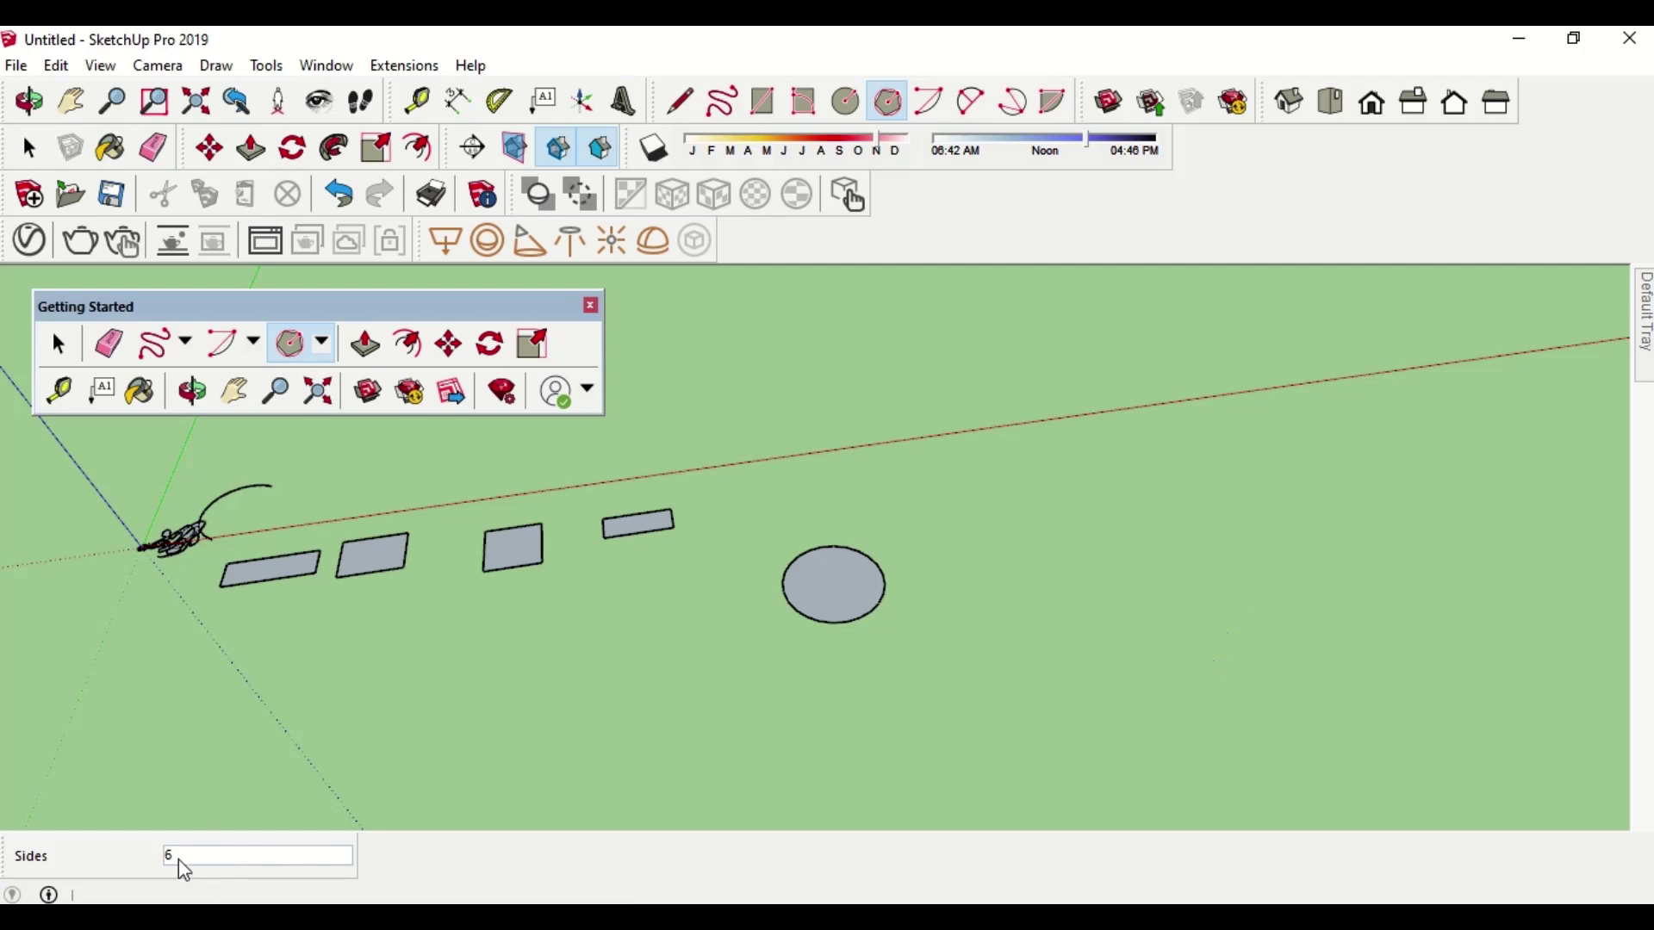
pyautogui.click(1023, 609)
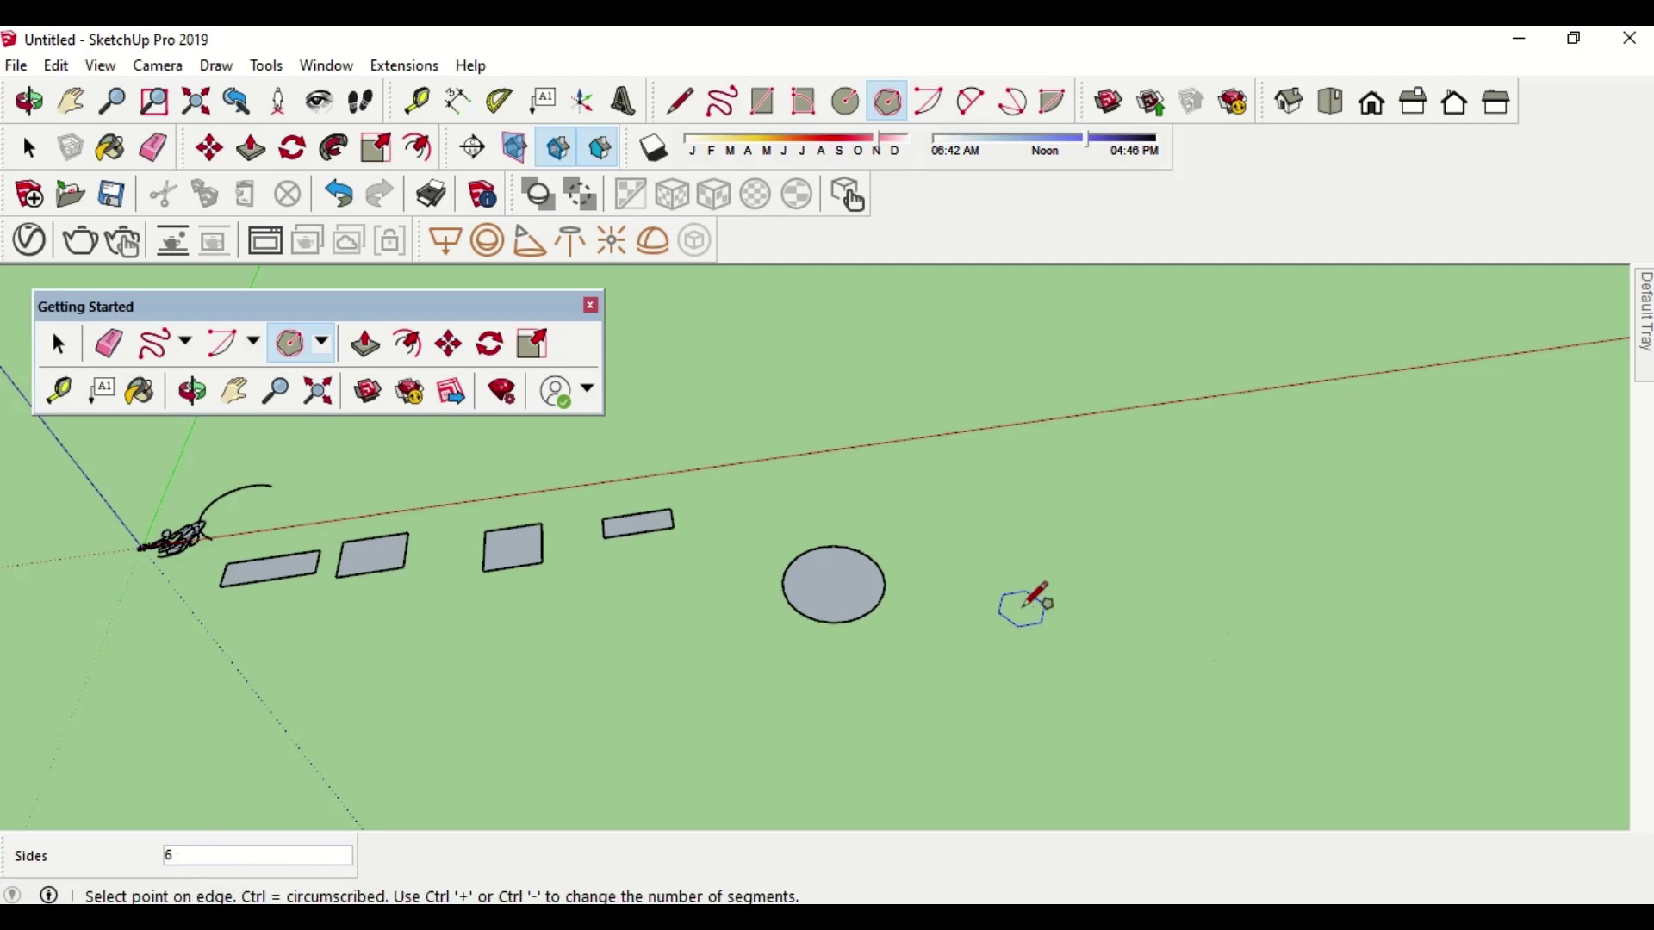
pyautogui.press('Escape')
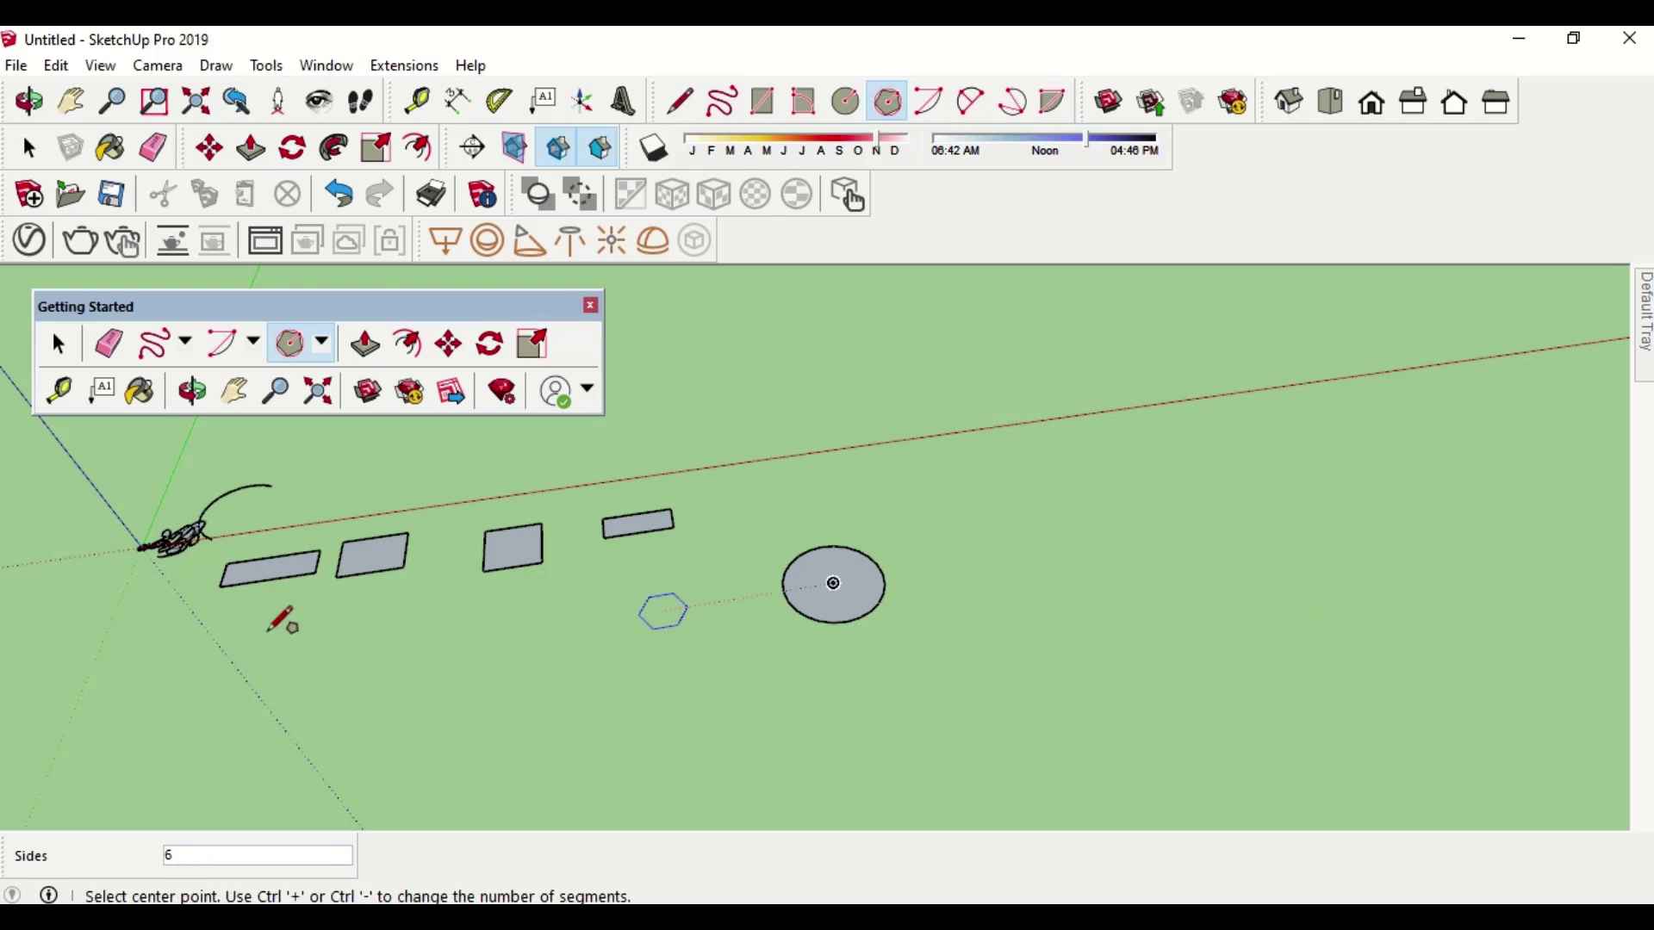
# Draw a six-sided polygon with a 400' inscribed radius on the ground beyond the circle
pyautogui.click(321, 344)
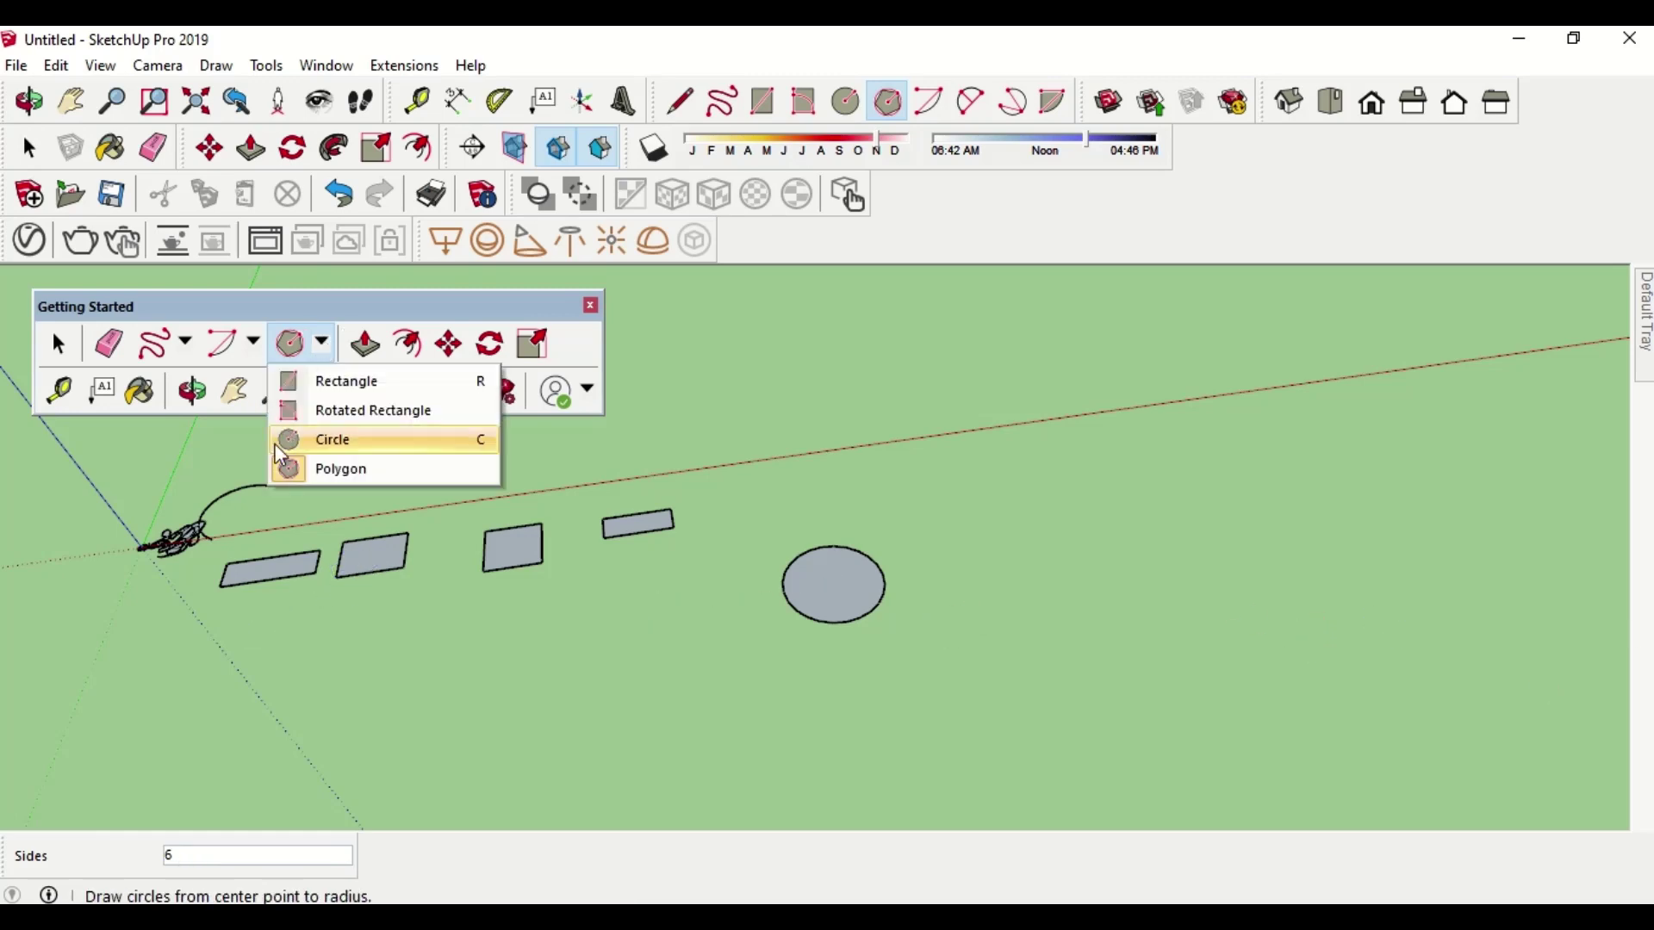
pyautogui.click(326, 466)
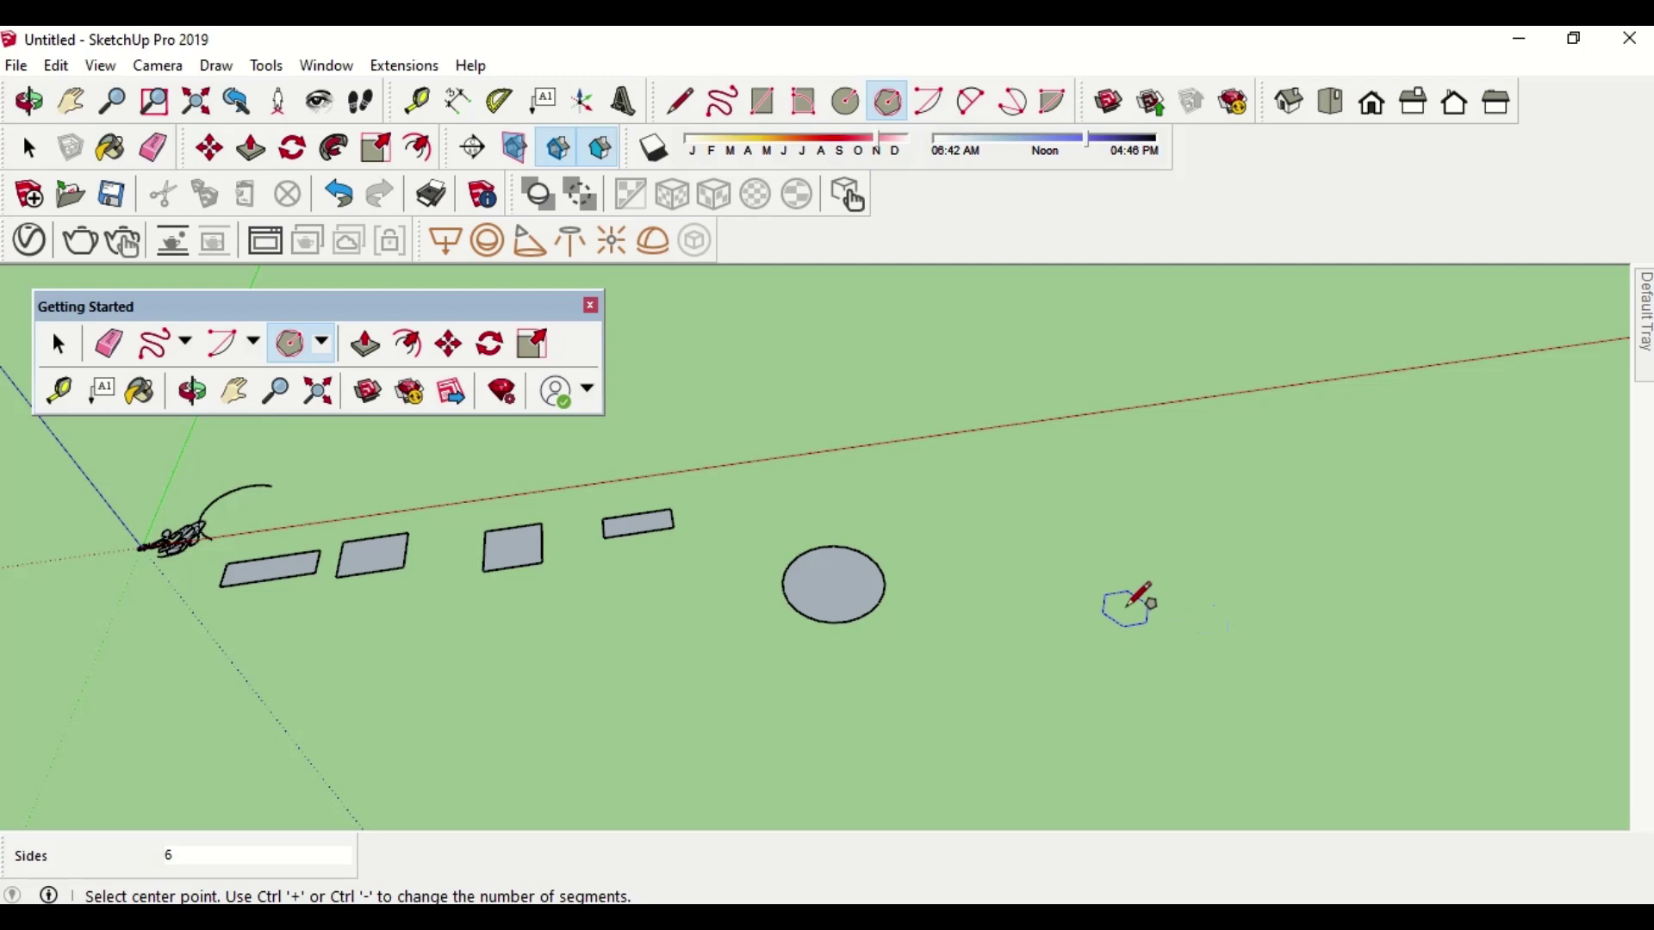
pyautogui.write('8')
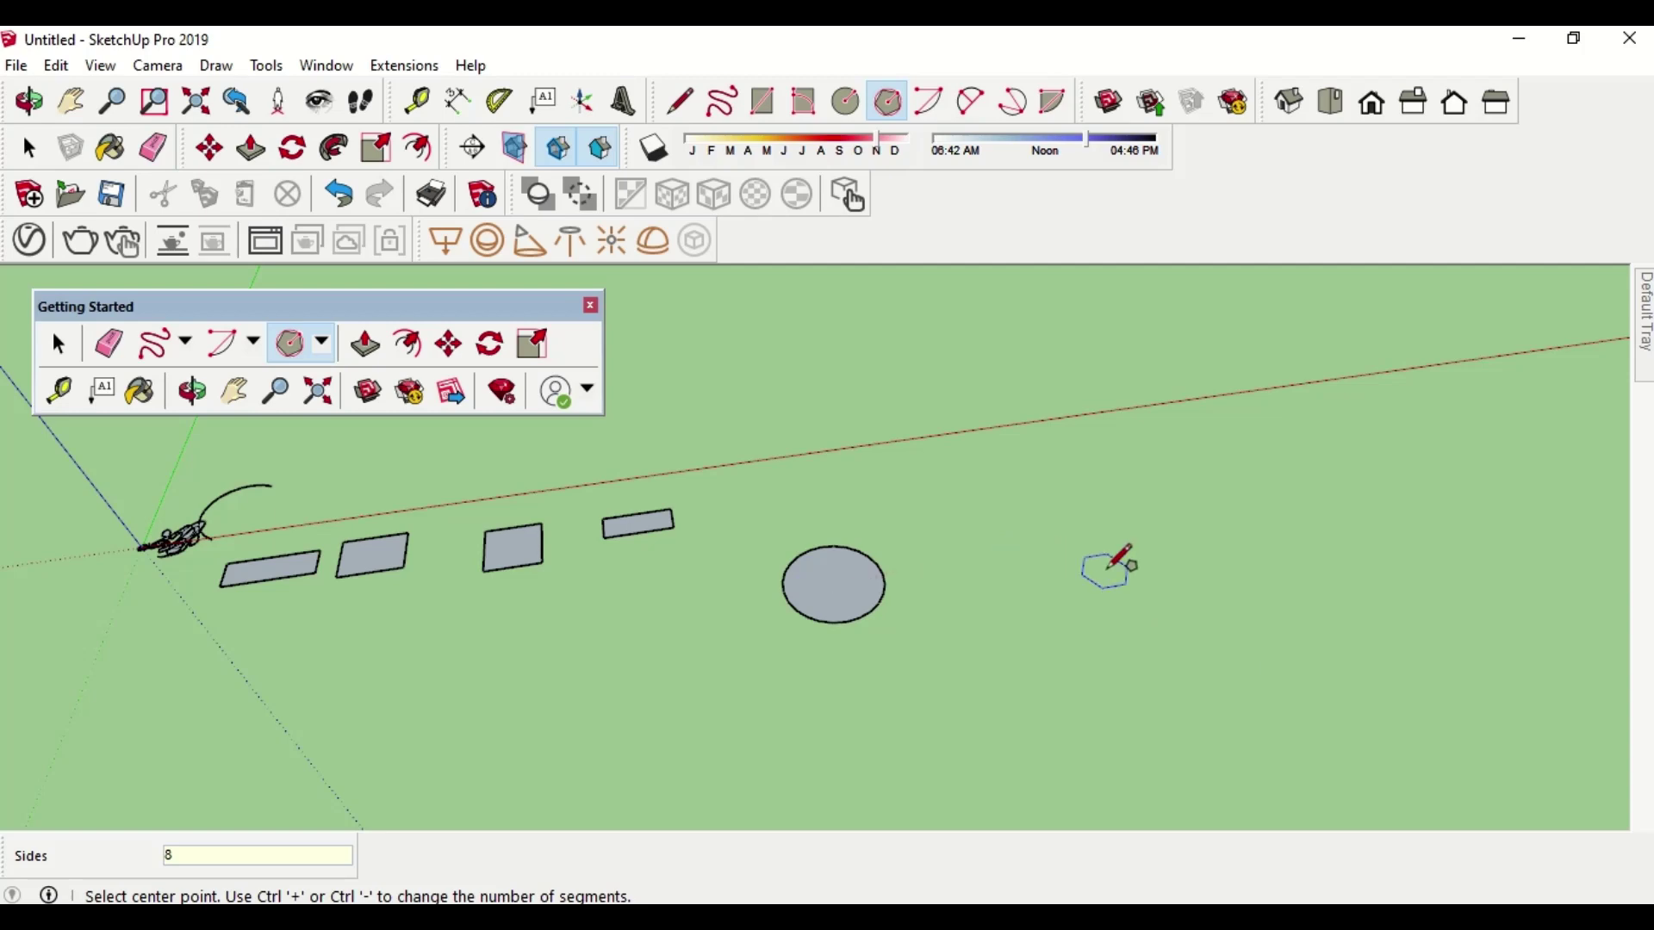
pyautogui.click(1106, 572)
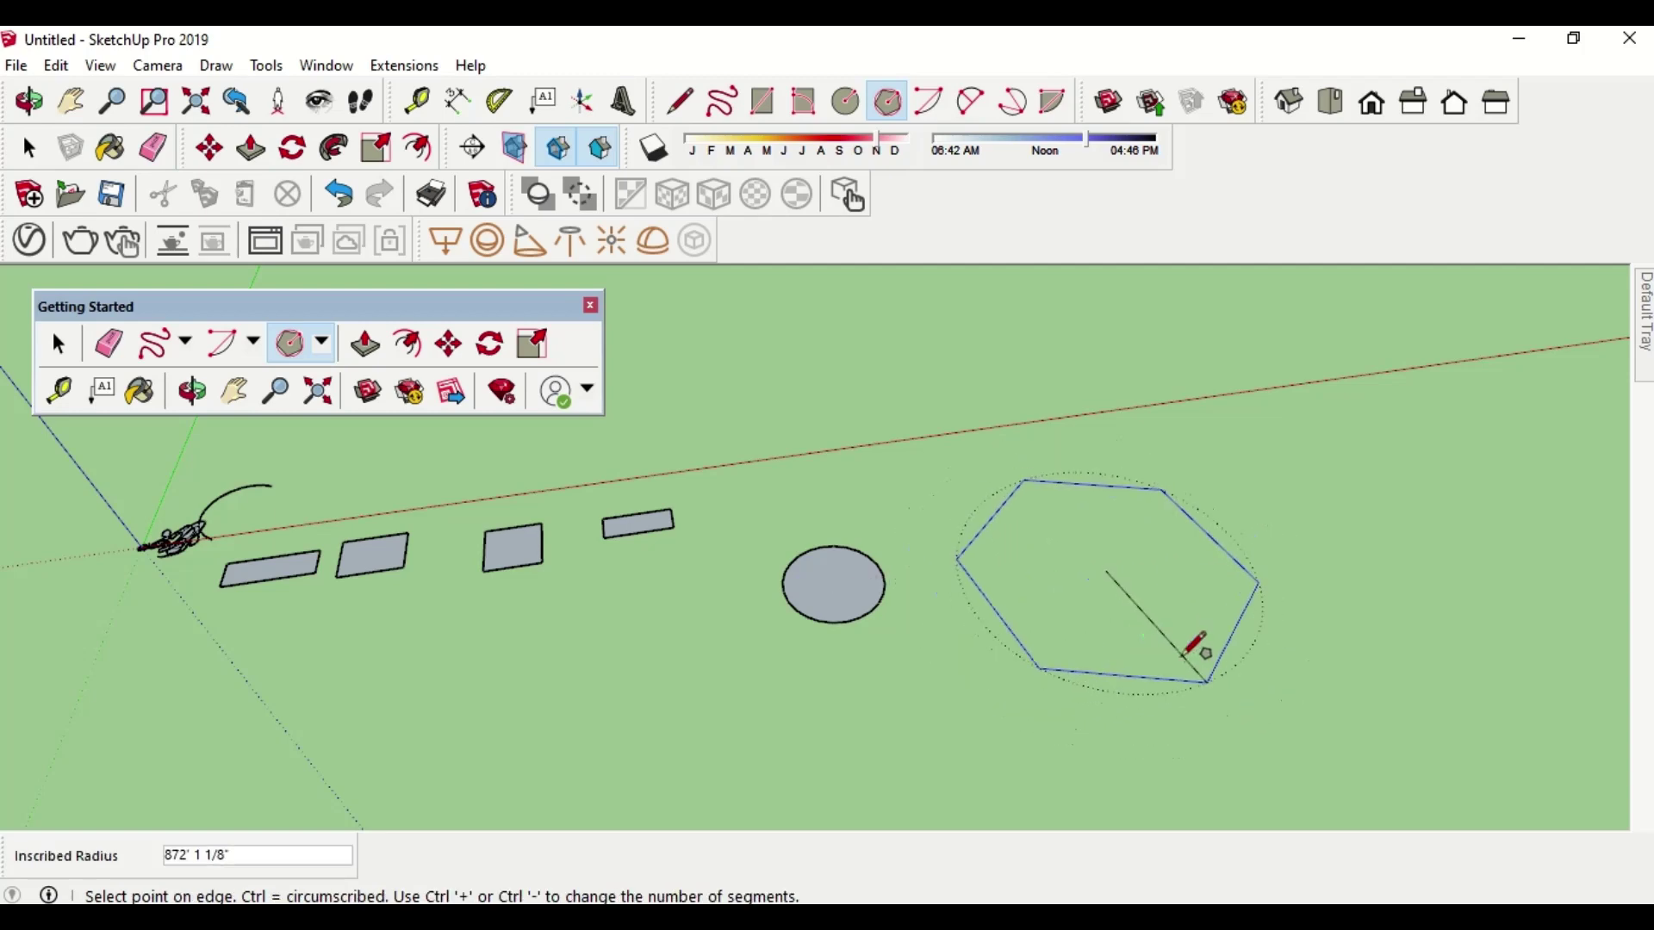
pyautogui.scroll(1, 1173, 622)
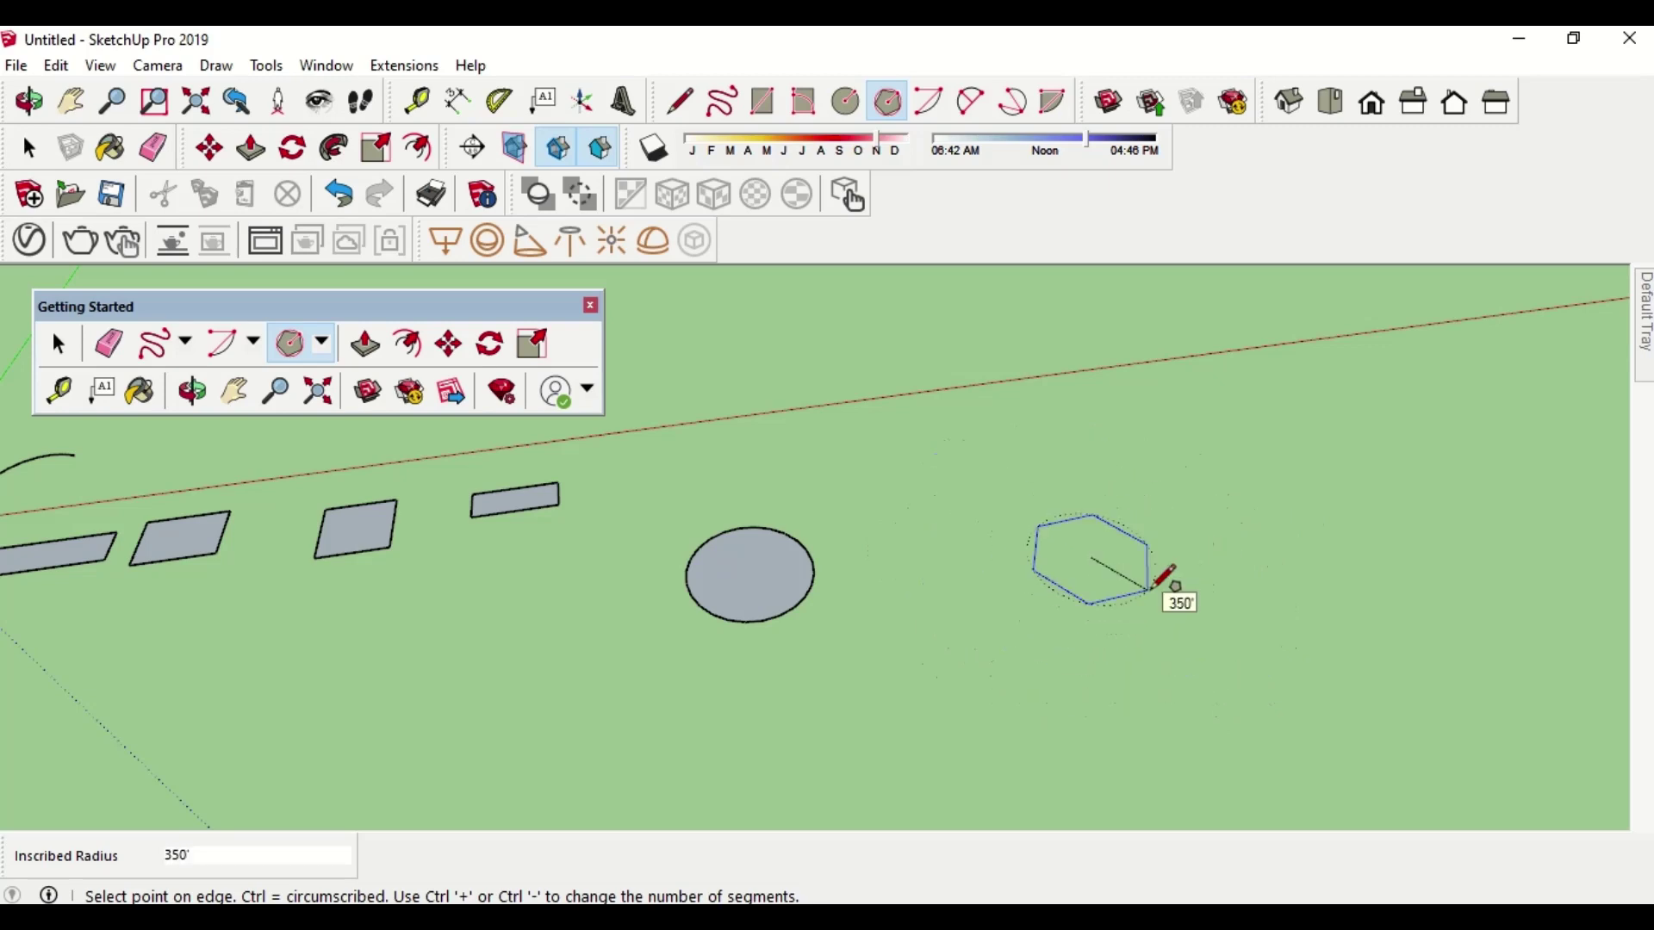
pyautogui.write("400'")
pyautogui.press('Return')
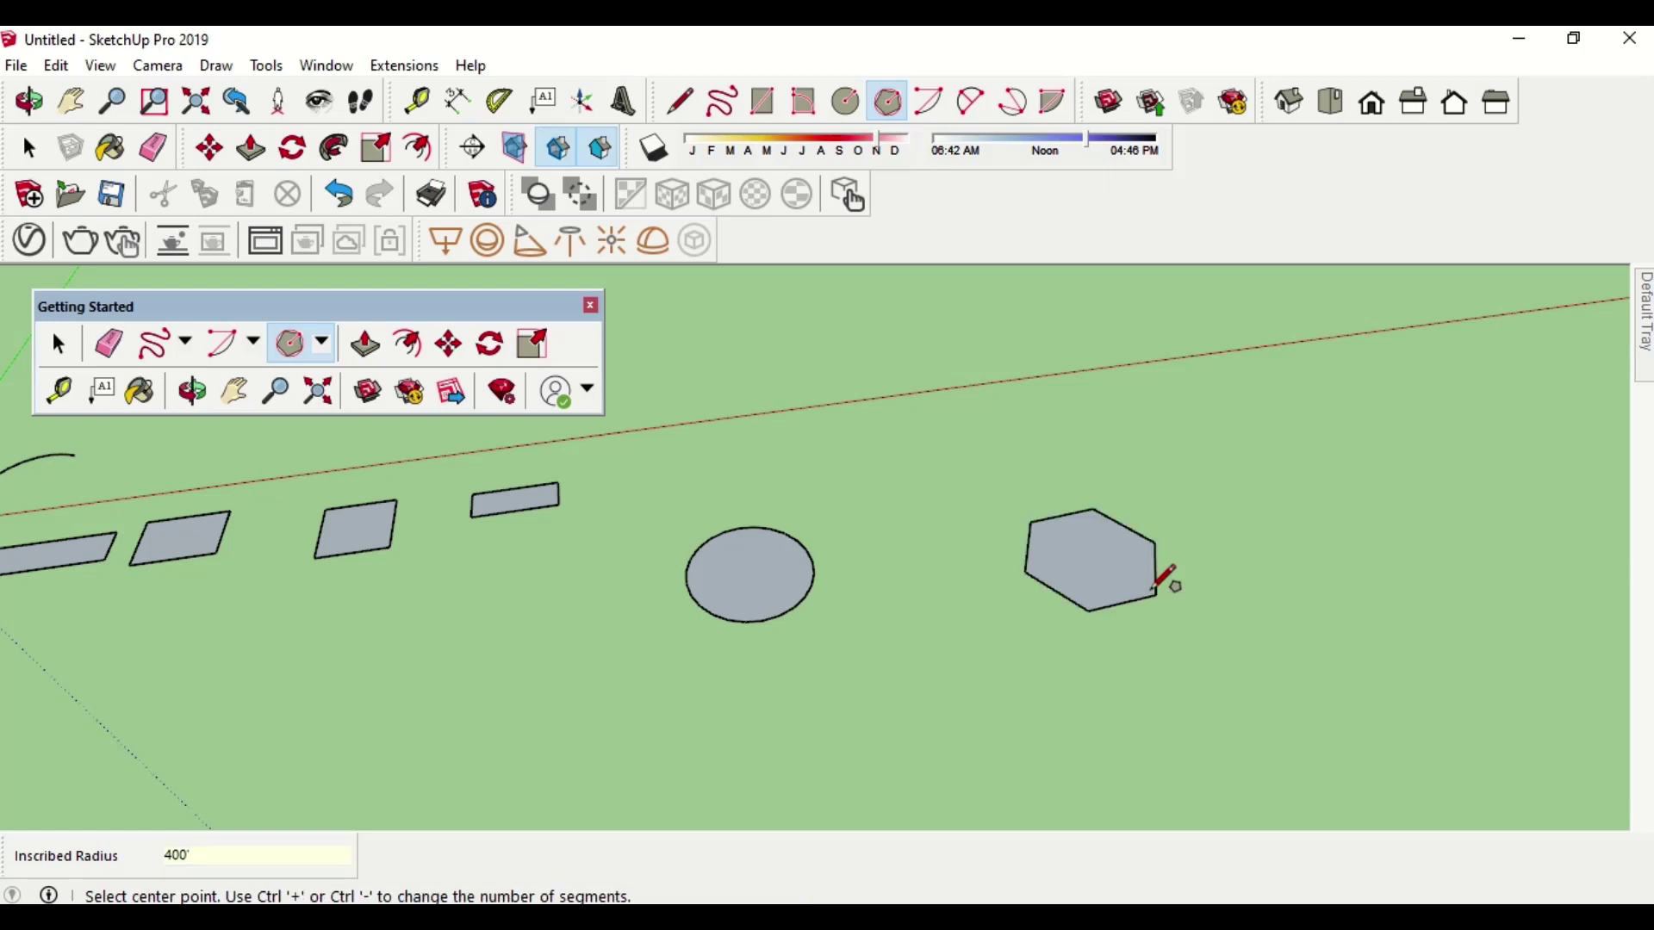
# Push/Pull the circle's face upward into a cylinder about 386' tall
pyautogui.moveTo(1167, 579); pyautogui.dragTo(1174, 399, button='middle')
pyautogui.scroll(-4, 1177, 527)
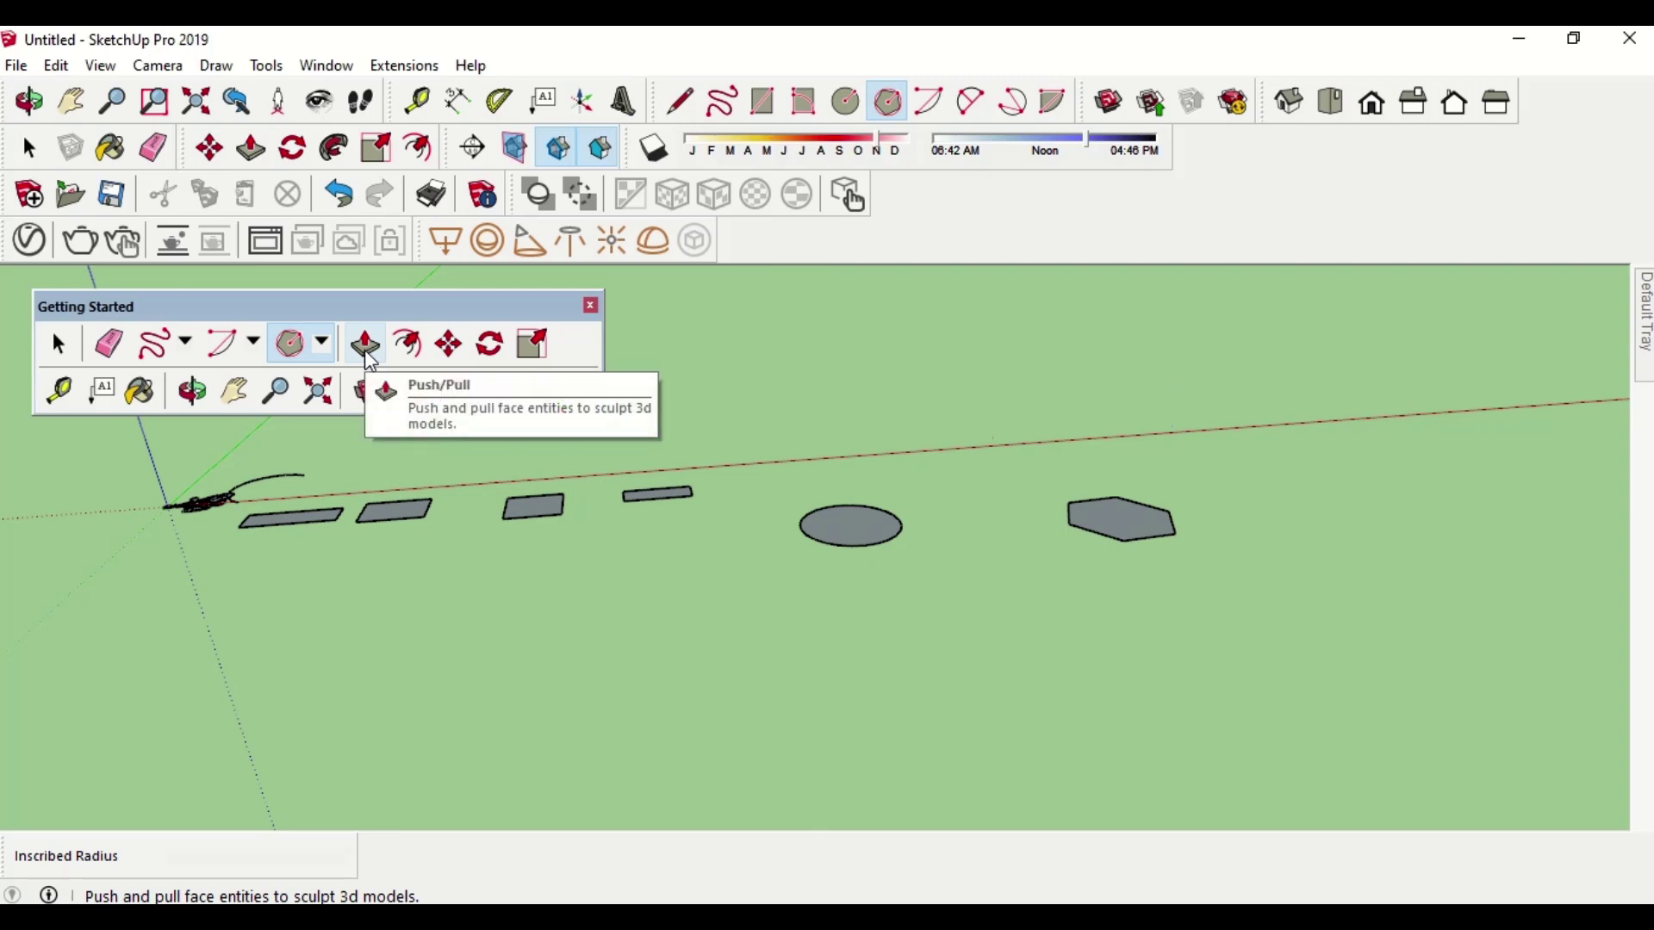
pyautogui.click(366, 346)
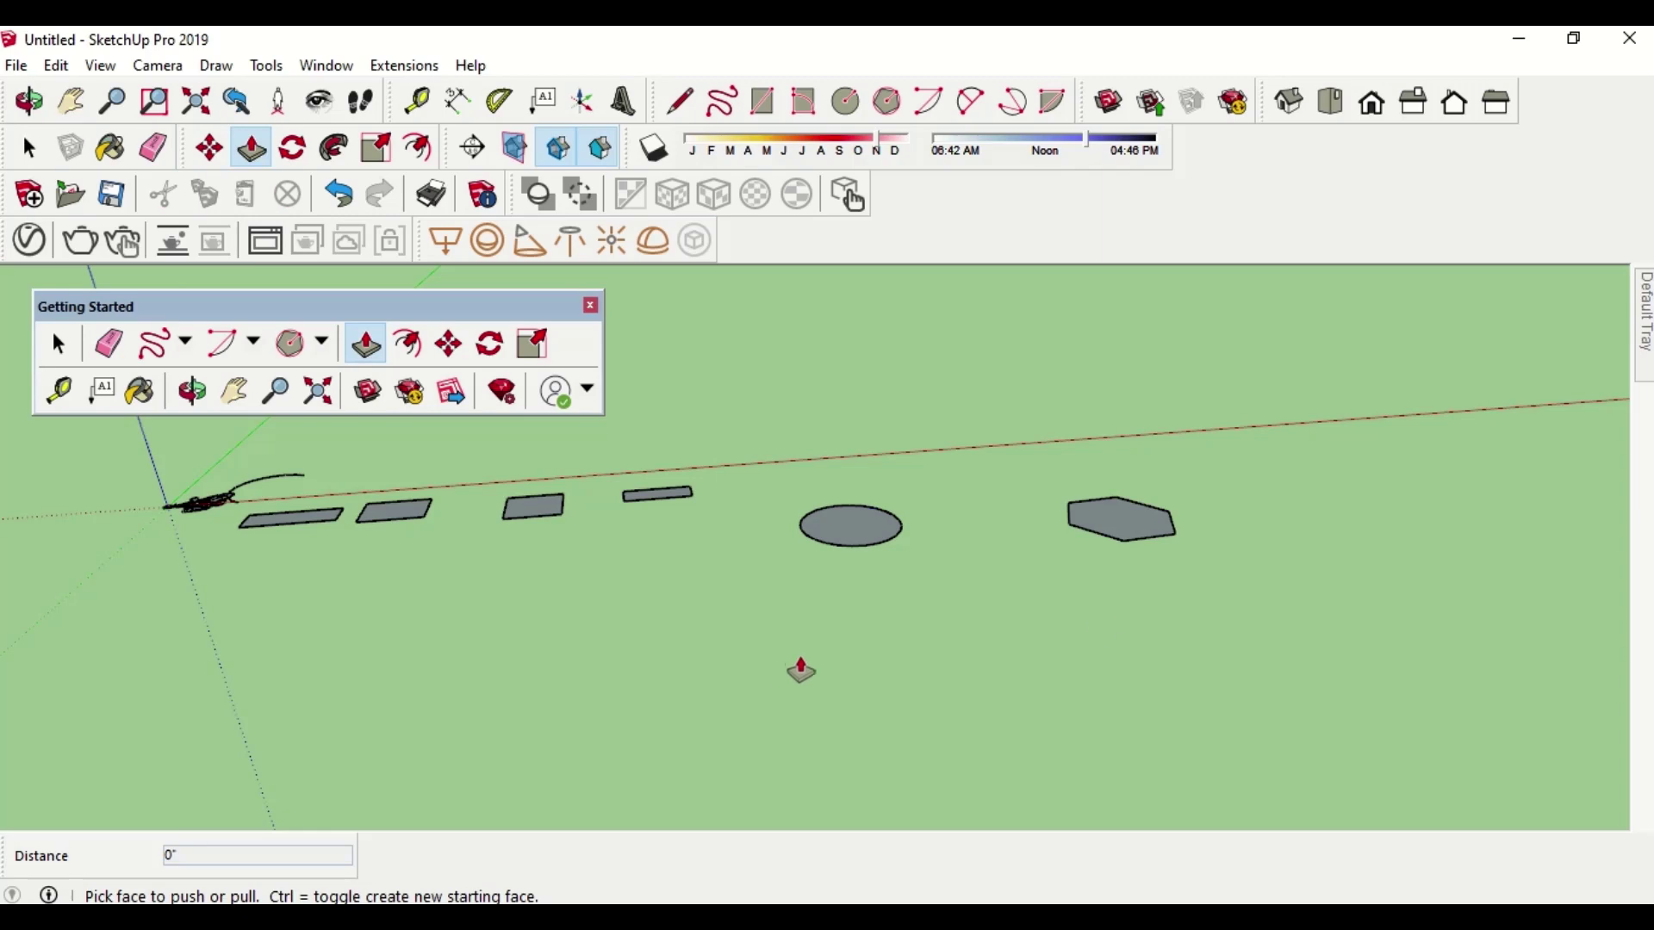
pyautogui.click(1114, 522)
pyautogui.click(840, 519)
pyautogui.moveTo(840, 520); pyautogui.dragTo(863, 486)
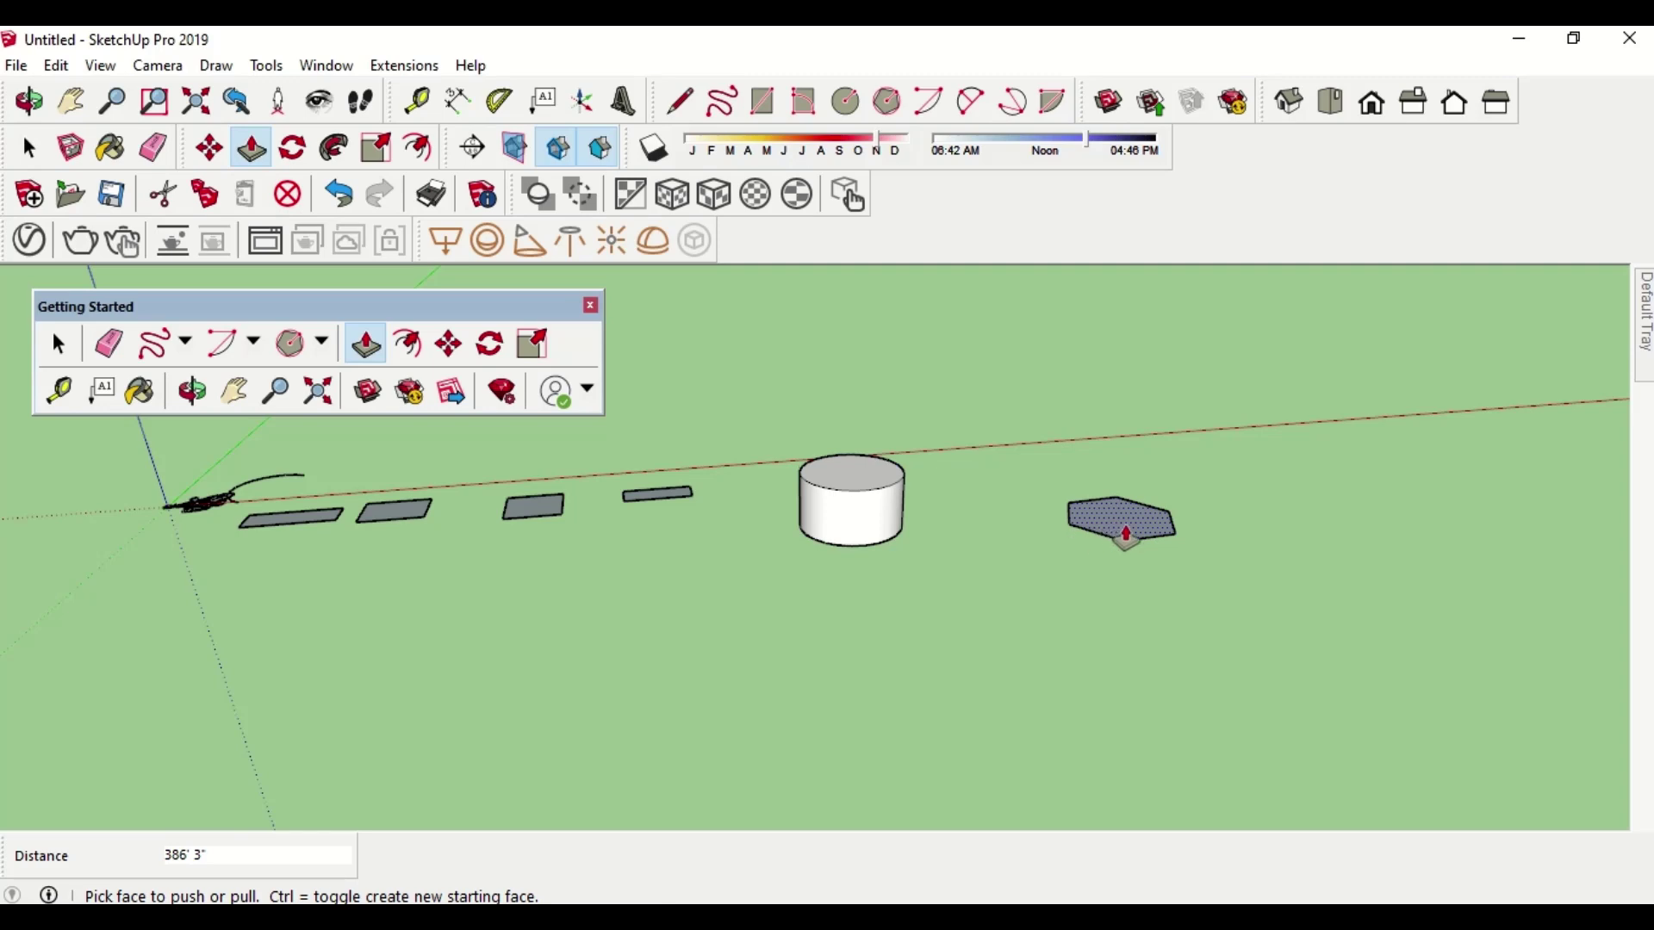
# Push/Pull the hexagon's face upward by 200' into a hexagonal prism
pyautogui.moveTo(1125, 536); pyautogui.dragTo(1133, 494)
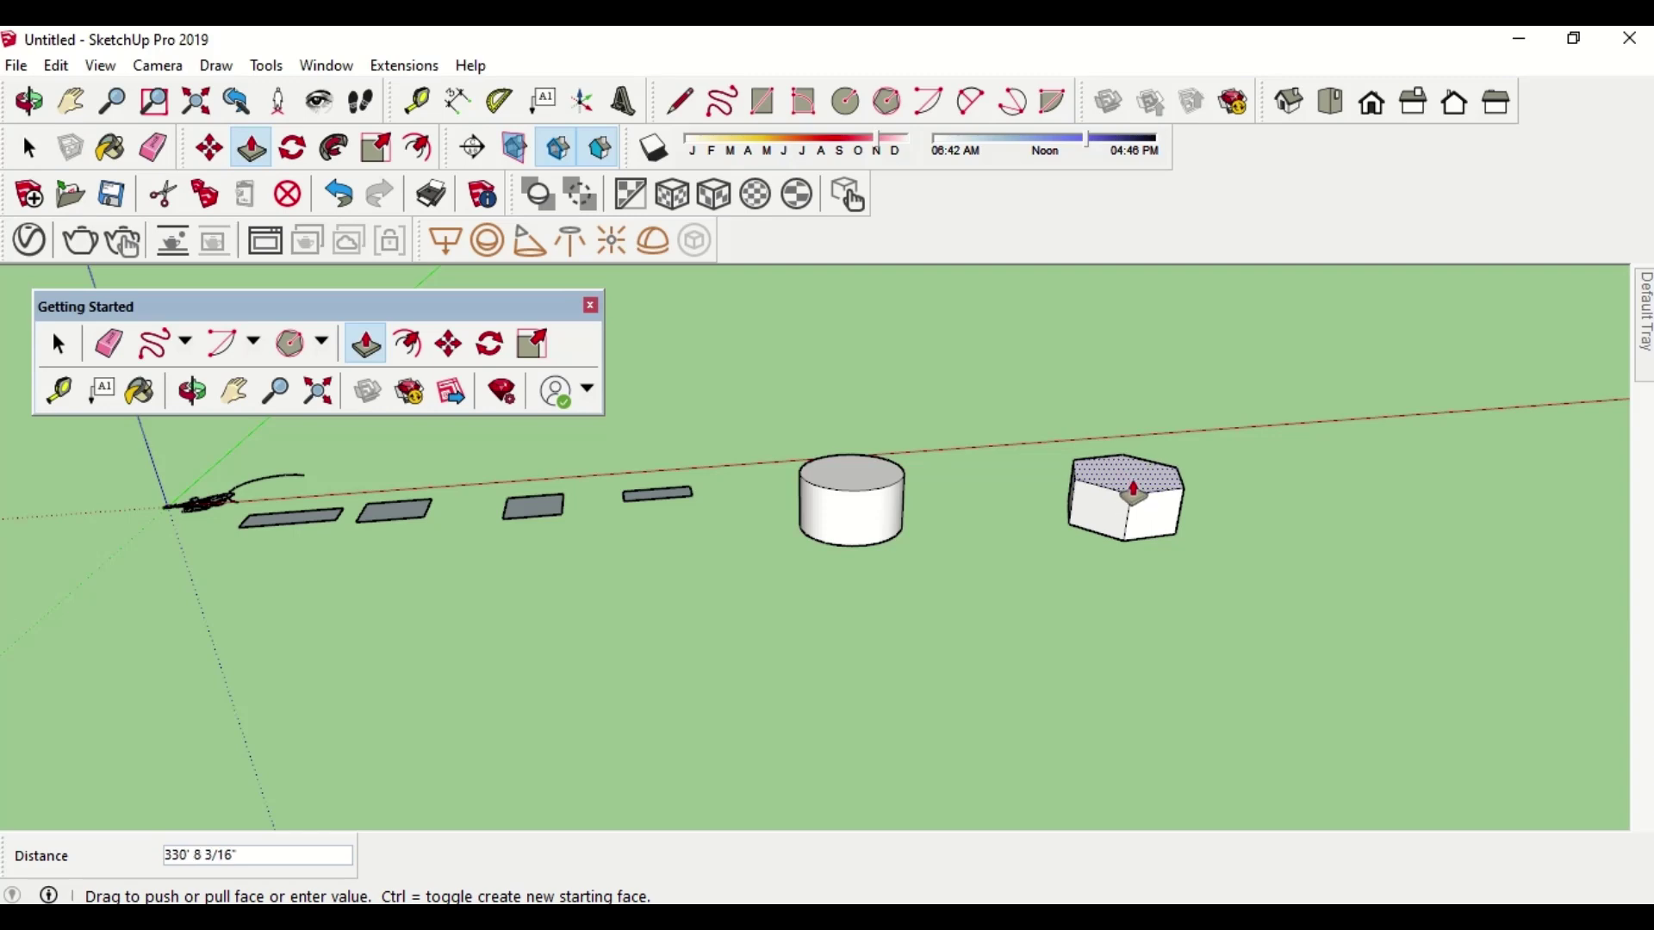
pyautogui.moveTo(1133, 492); pyautogui.dragTo(1135, 466)
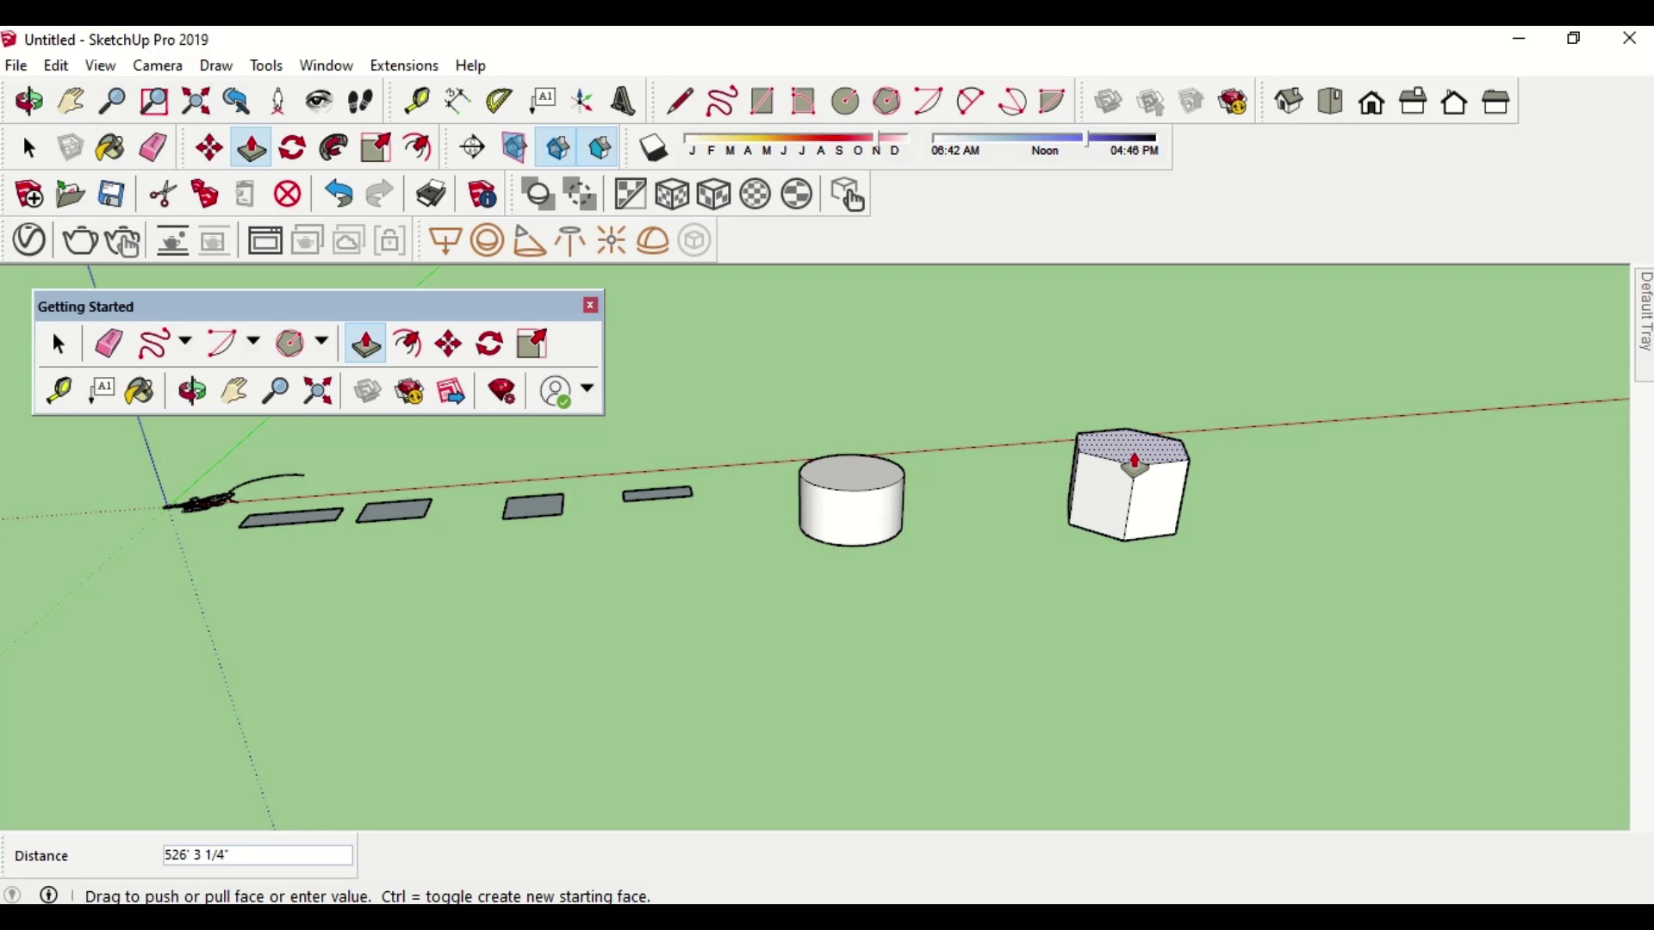
pyautogui.moveTo(1136, 465); pyautogui.dragTo(1140, 484)
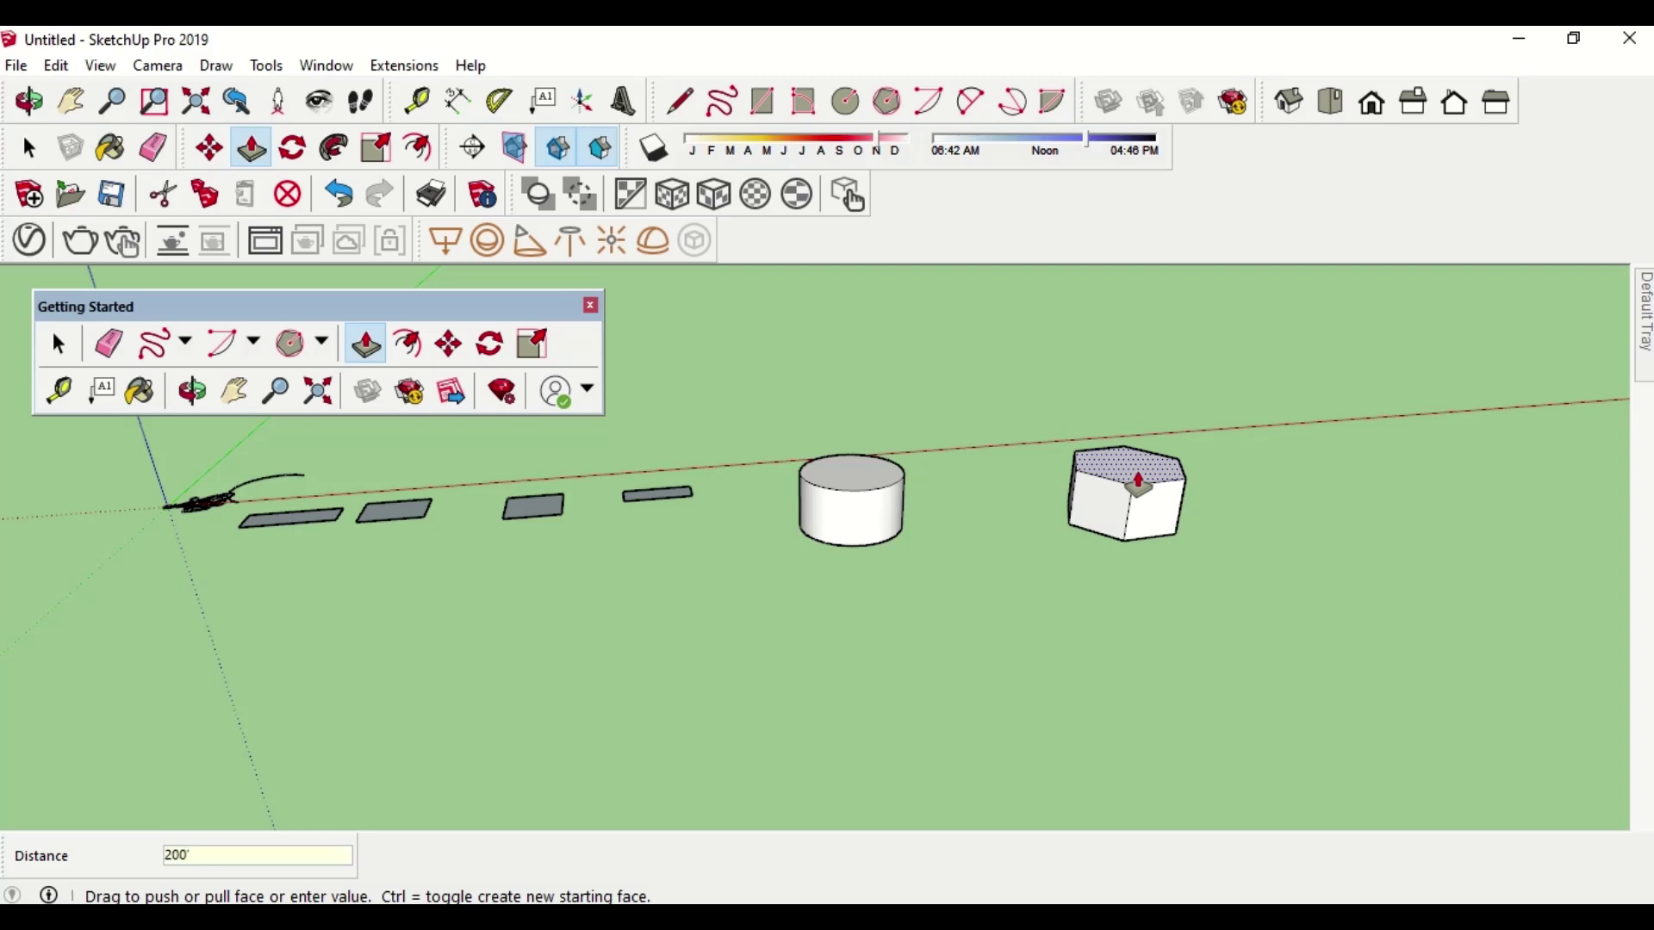
pyautogui.press('Return')
pyautogui.scroll(5, 1121, 536)
pyautogui.moveTo(1142, 460); pyautogui.dragTo(1152, 485, button='middle')
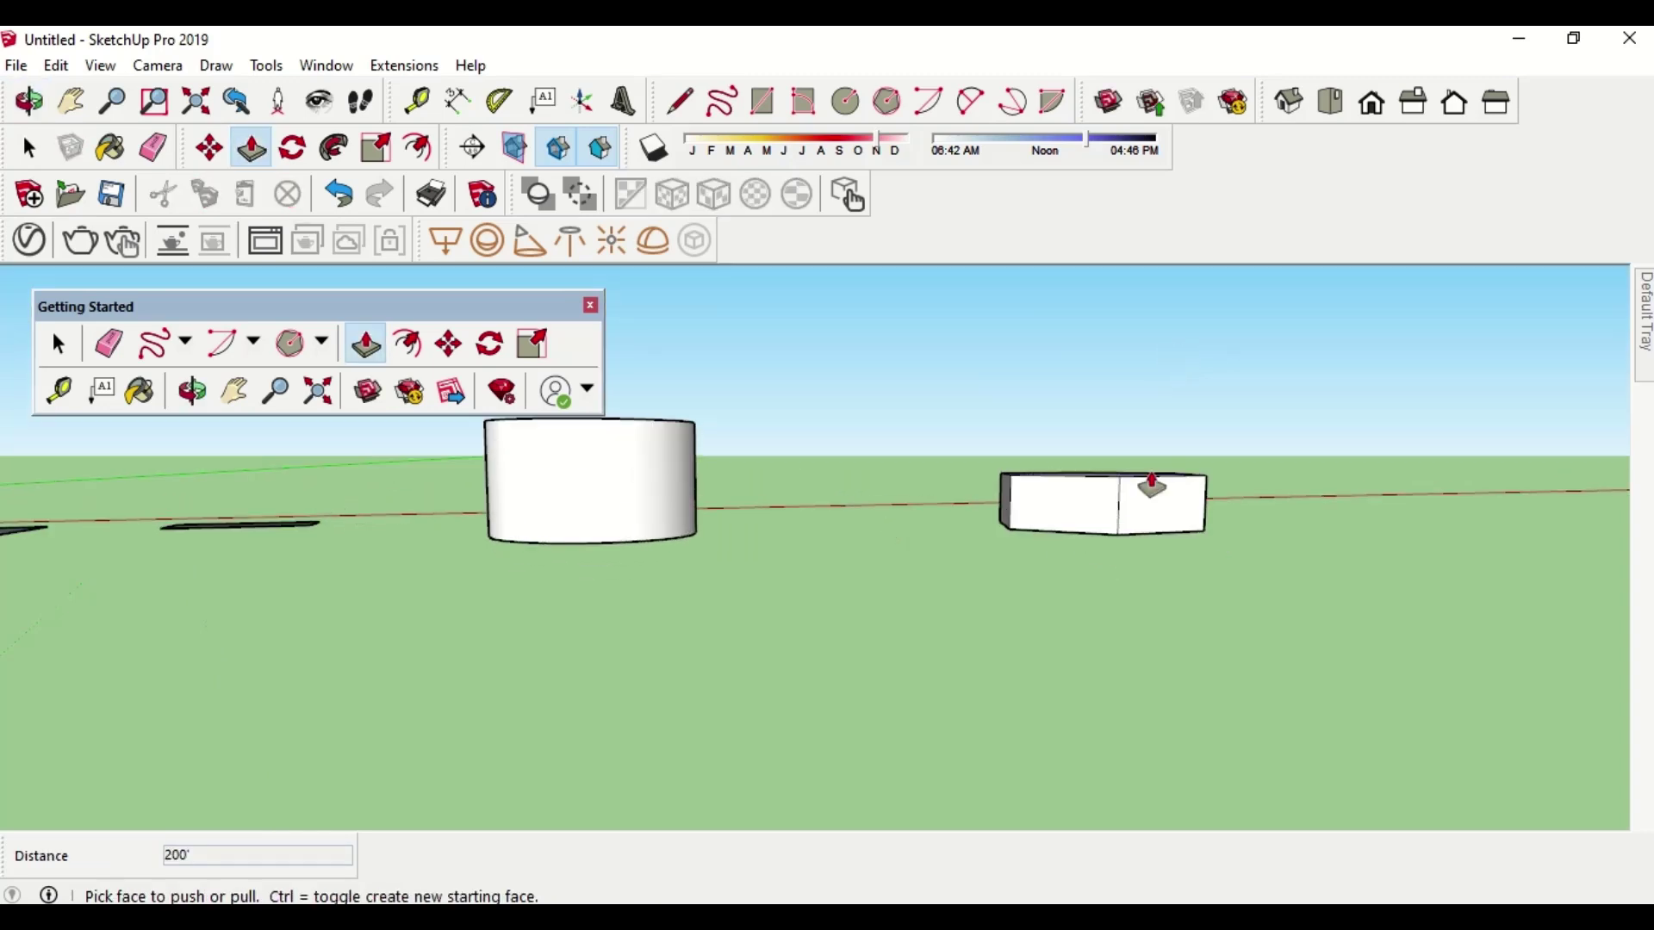
pyautogui.scroll(2, 1152, 485)
pyautogui.moveTo(1123, 557); pyautogui.dragTo(880, 717, button='middle')
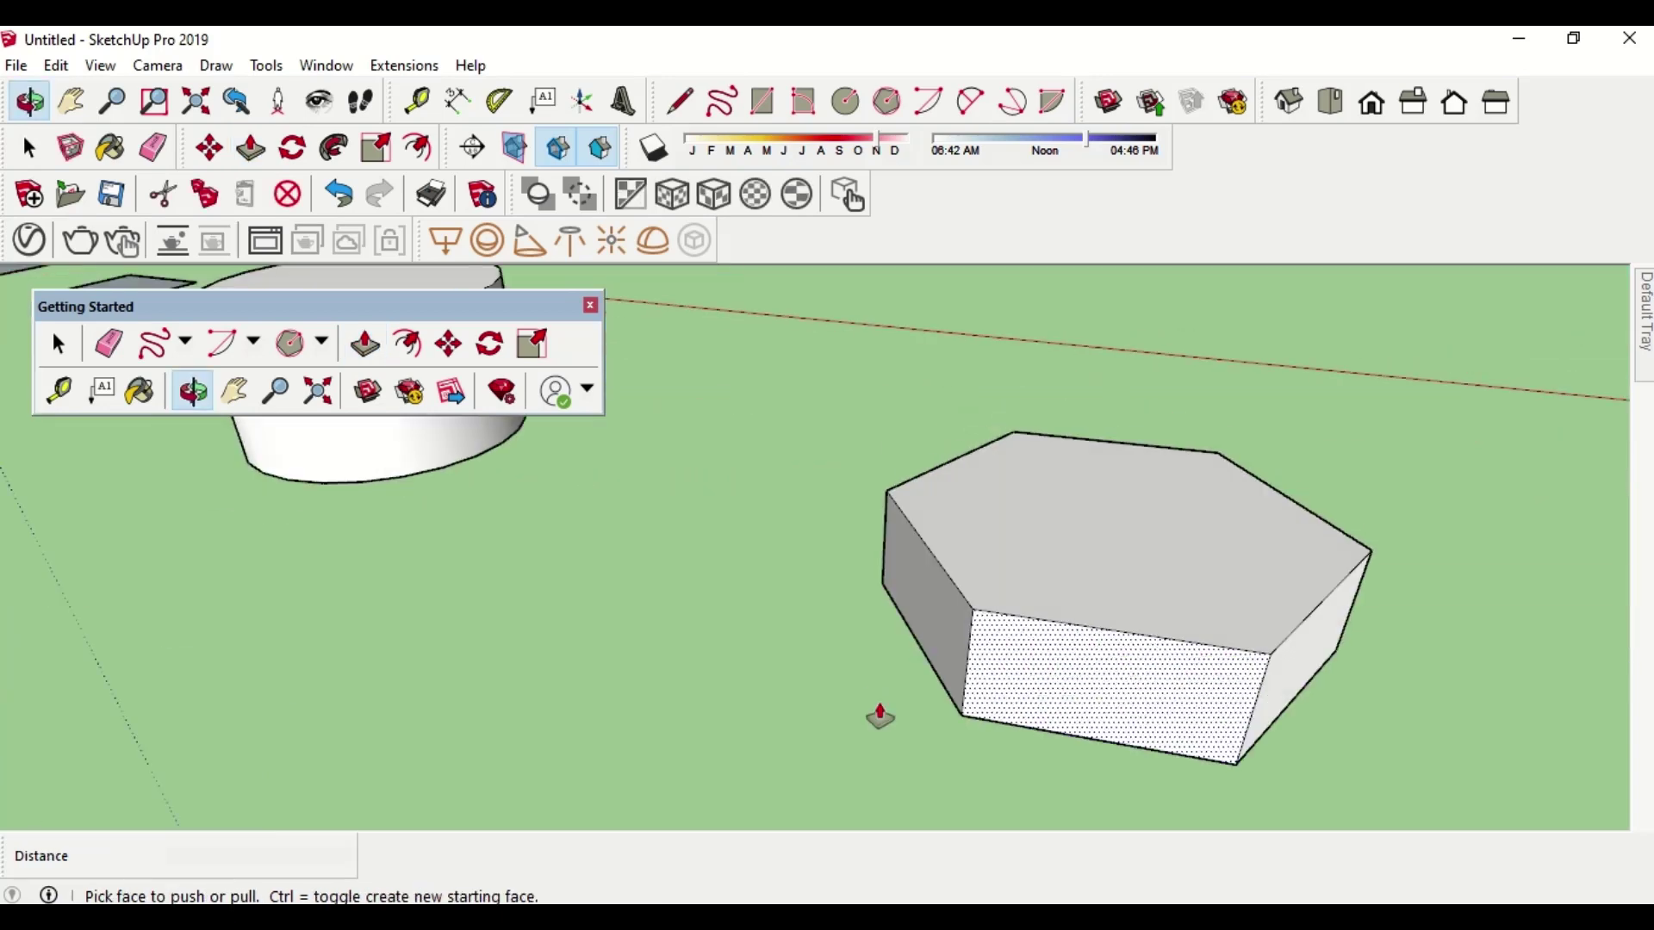
# Push the face of the 400' by 400' square downward by 400' to form a cube
pyautogui.scroll(-8, 1086, 509)
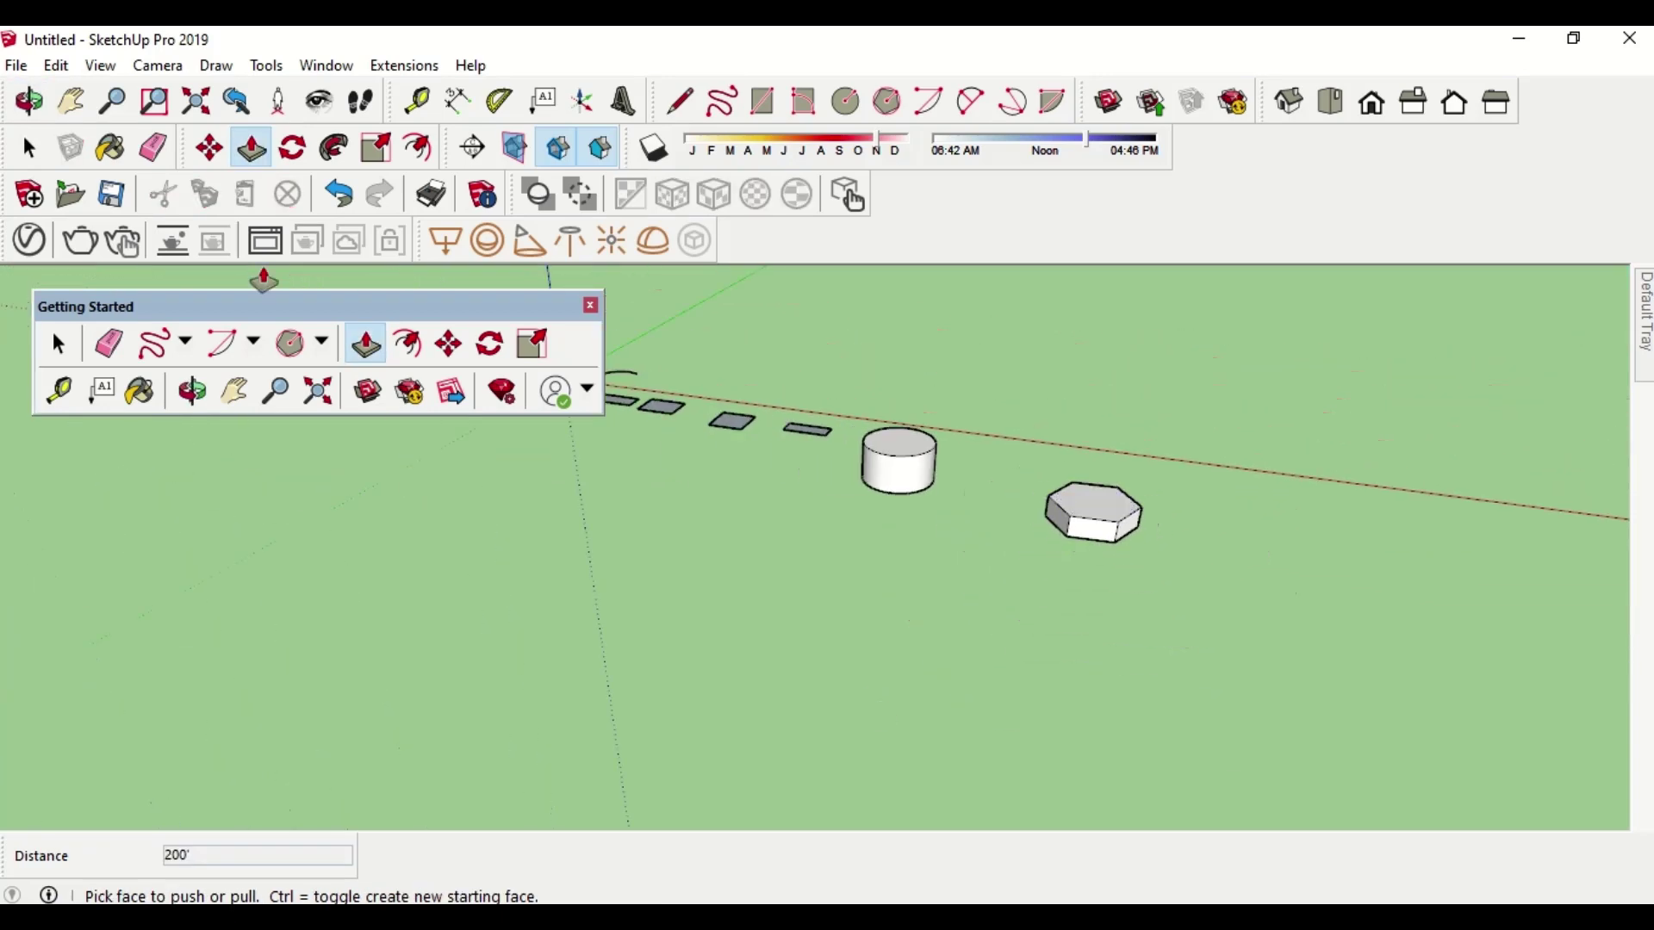
pyautogui.scroll(6, 760, 431)
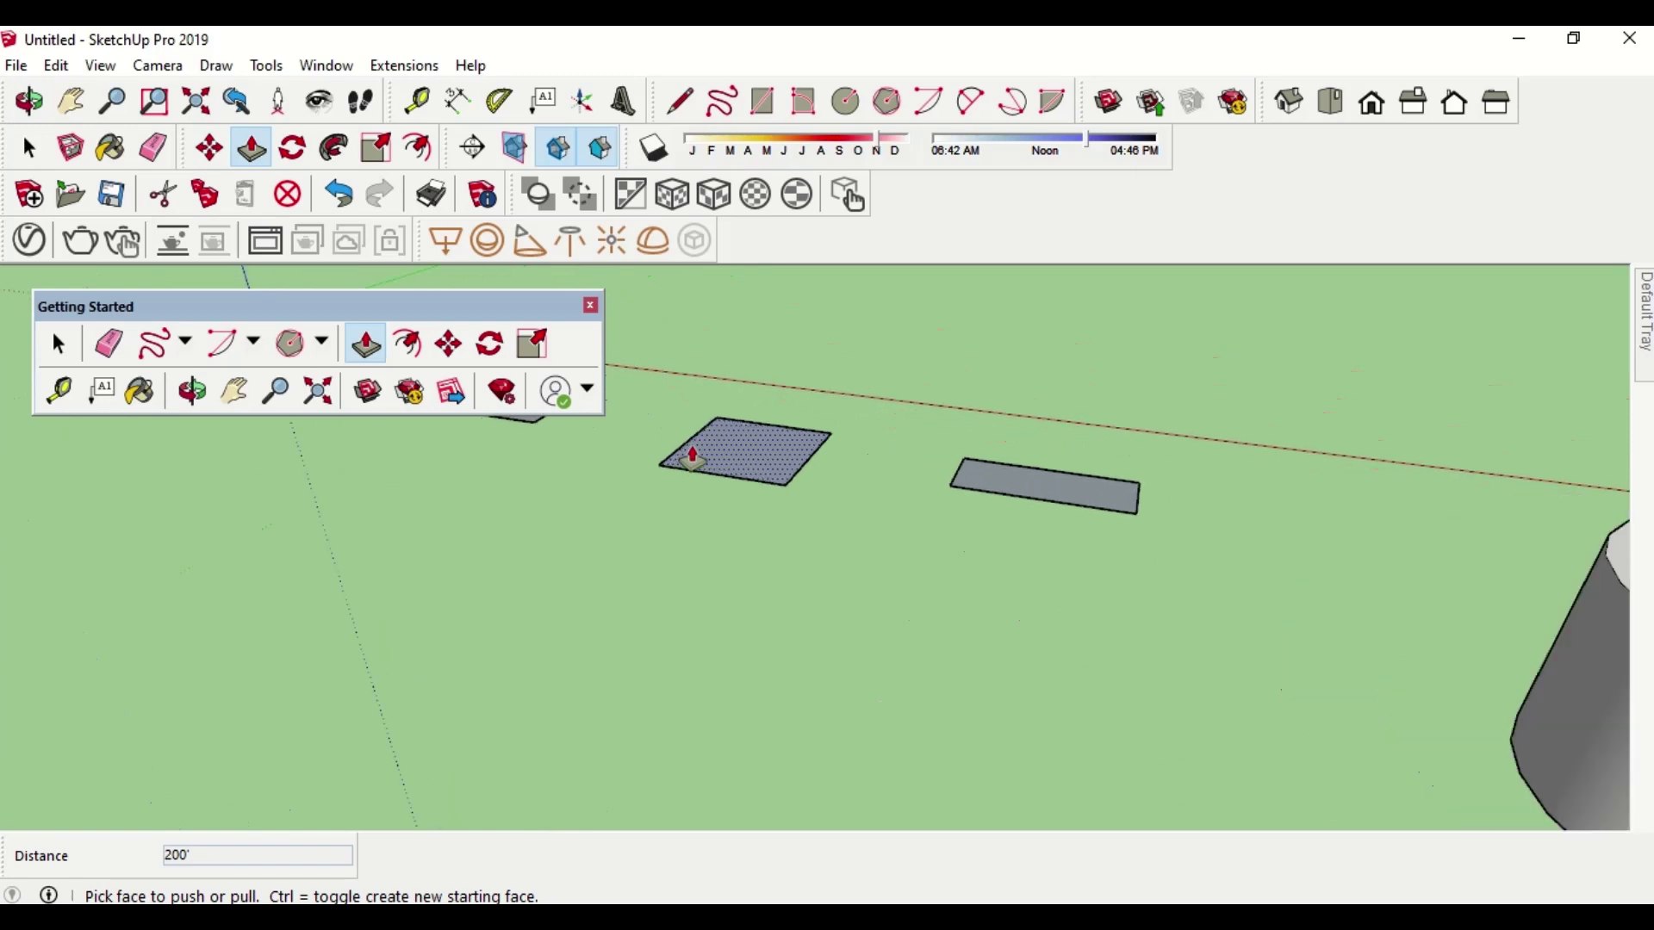
pyautogui.moveTo(687, 454); pyautogui.dragTo(812, 664, button='middle')
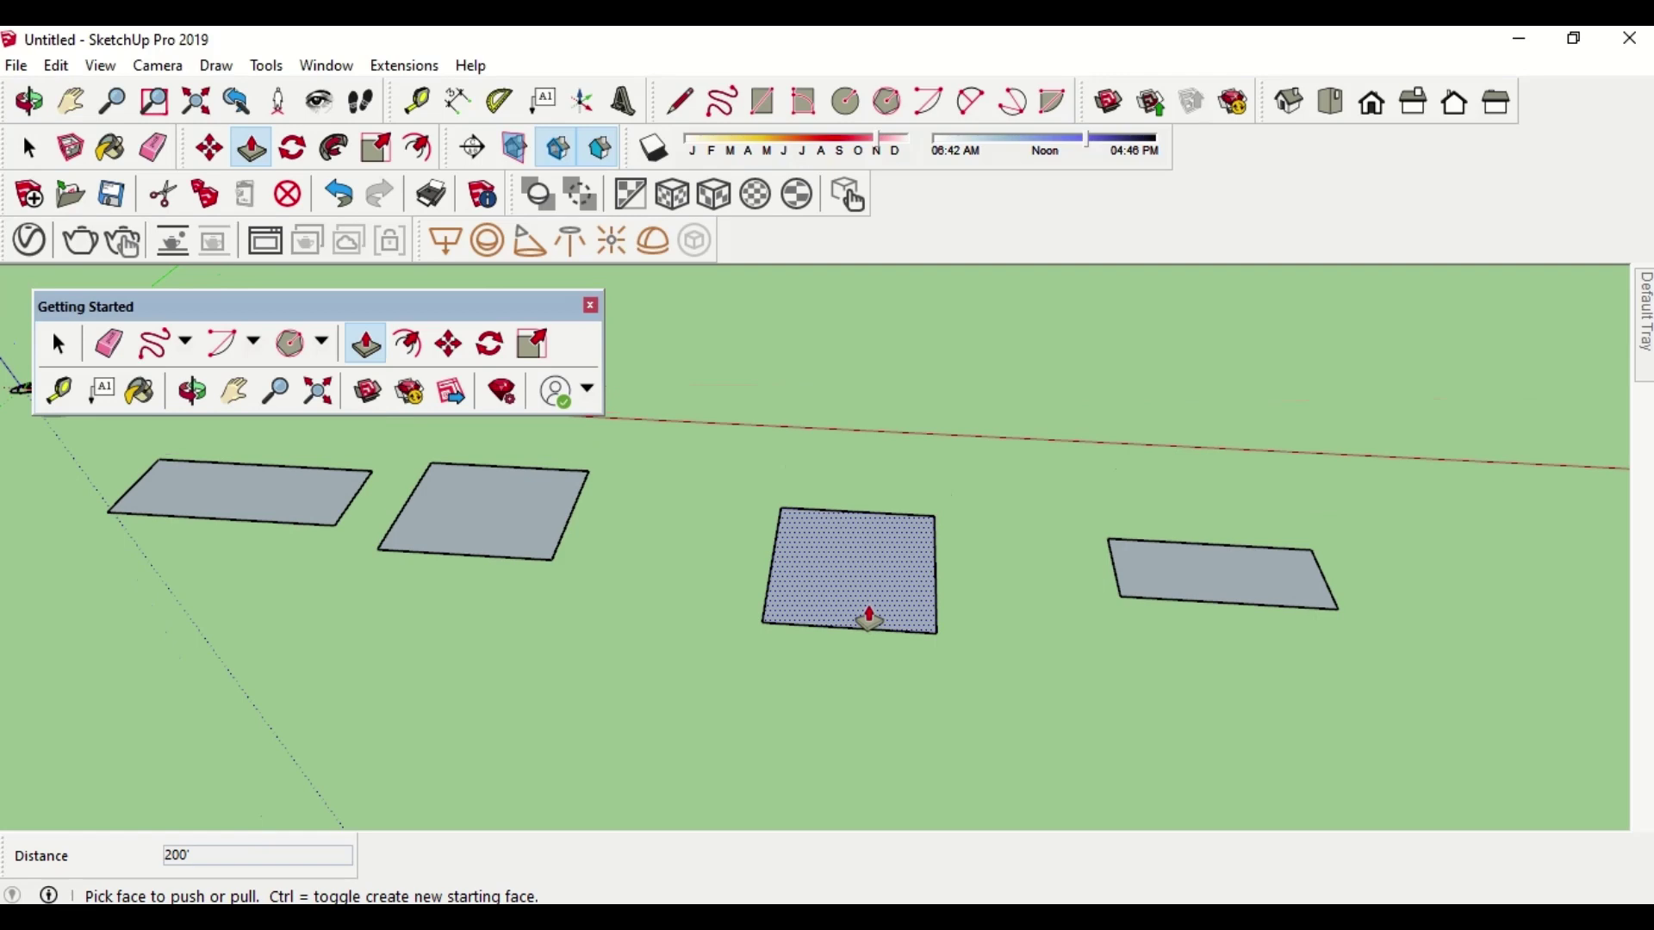
pyautogui.moveTo(870, 618); pyautogui.dragTo(845, 695)
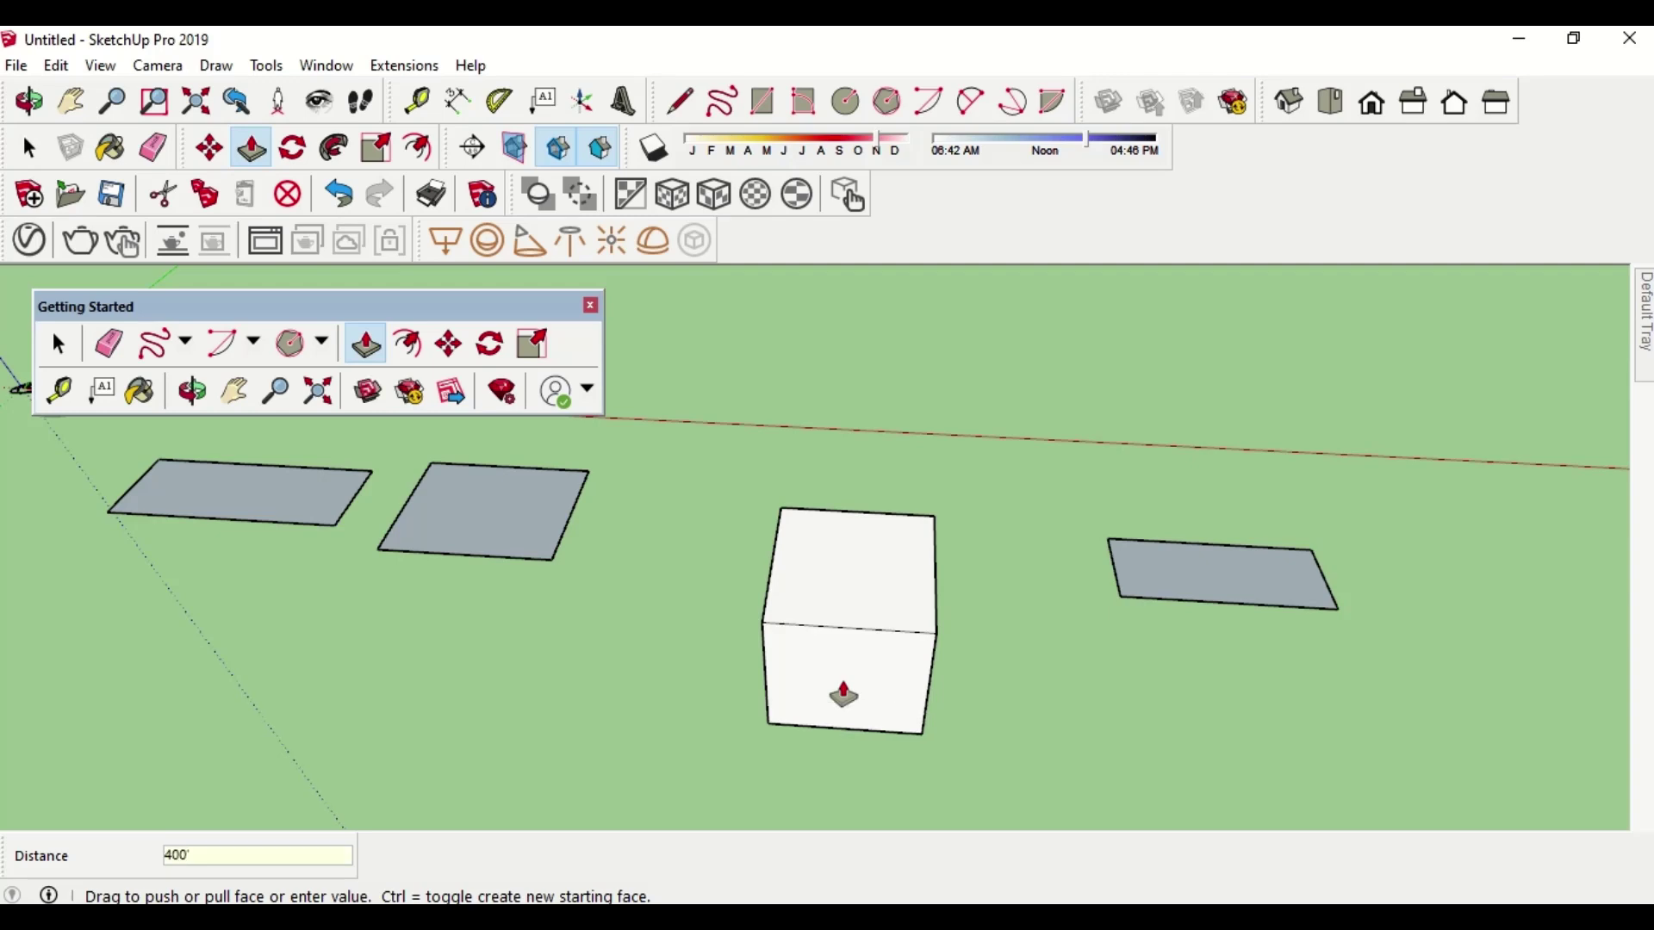
pyautogui.moveTo(835, 675); pyautogui.dragTo(890, 462, button='middle')
pyautogui.moveTo(890, 463); pyautogui.dragTo(879, 618)
pyautogui.press('p')
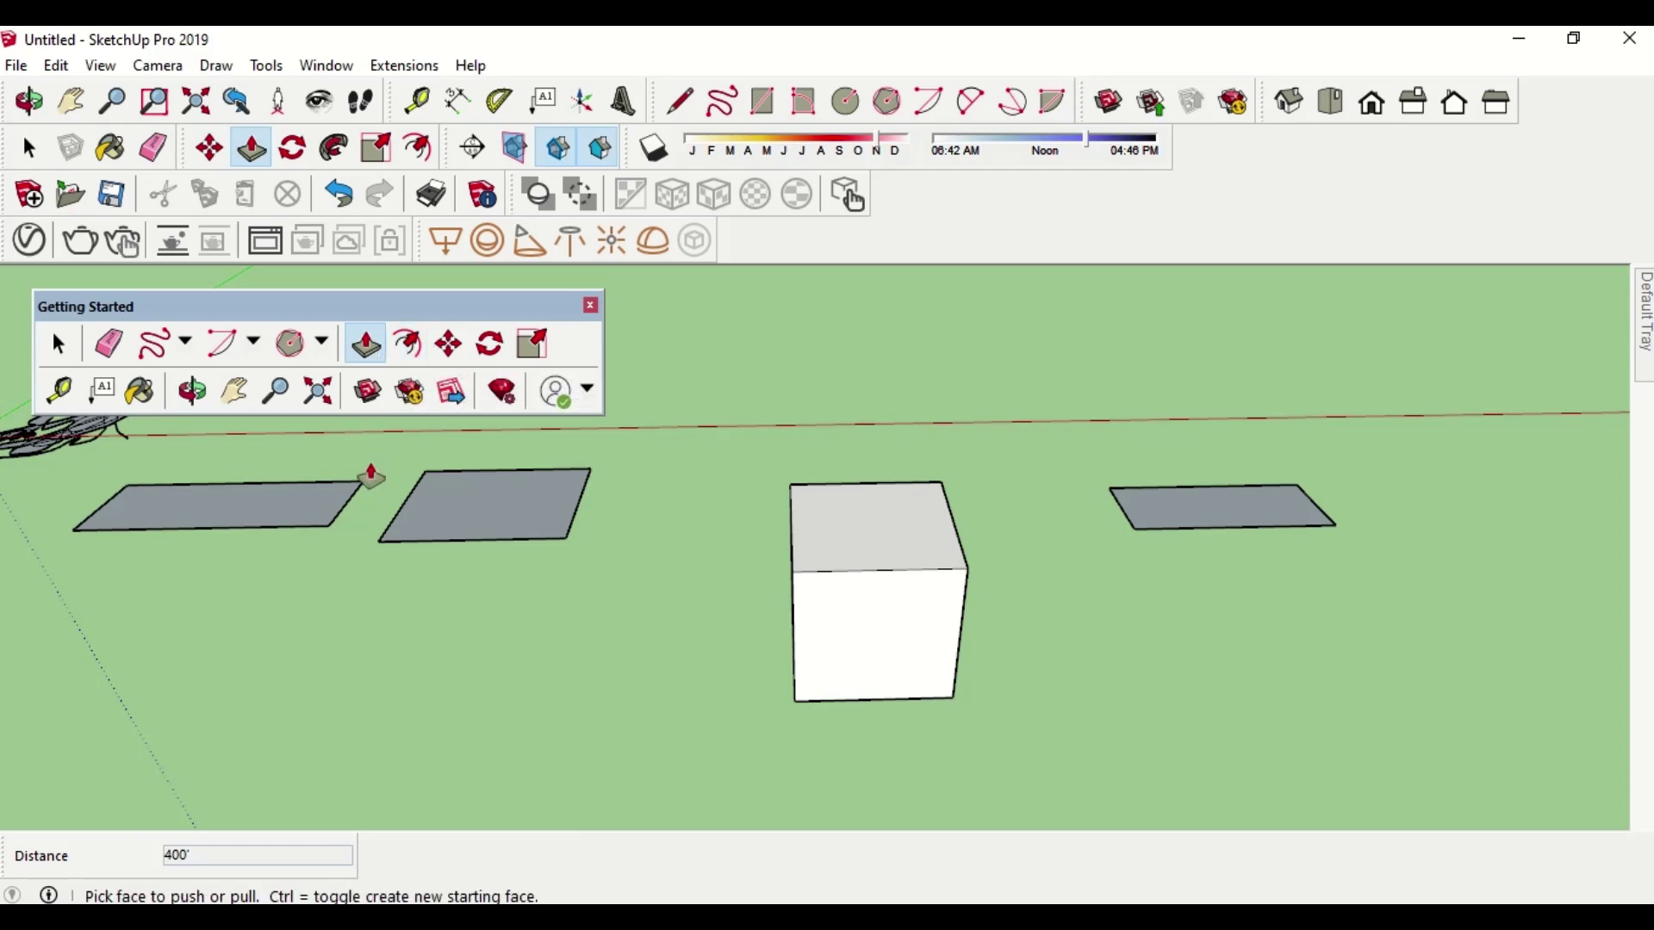
# Offset the outline of the 500' by 200' rectangle outward by 30'
pyautogui.click(410, 345)
pyautogui.scroll(-3, 603, 620)
pyautogui.moveTo(602, 620); pyautogui.dragTo(629, 873, button='middle')
pyautogui.scroll(6, 956, 598)
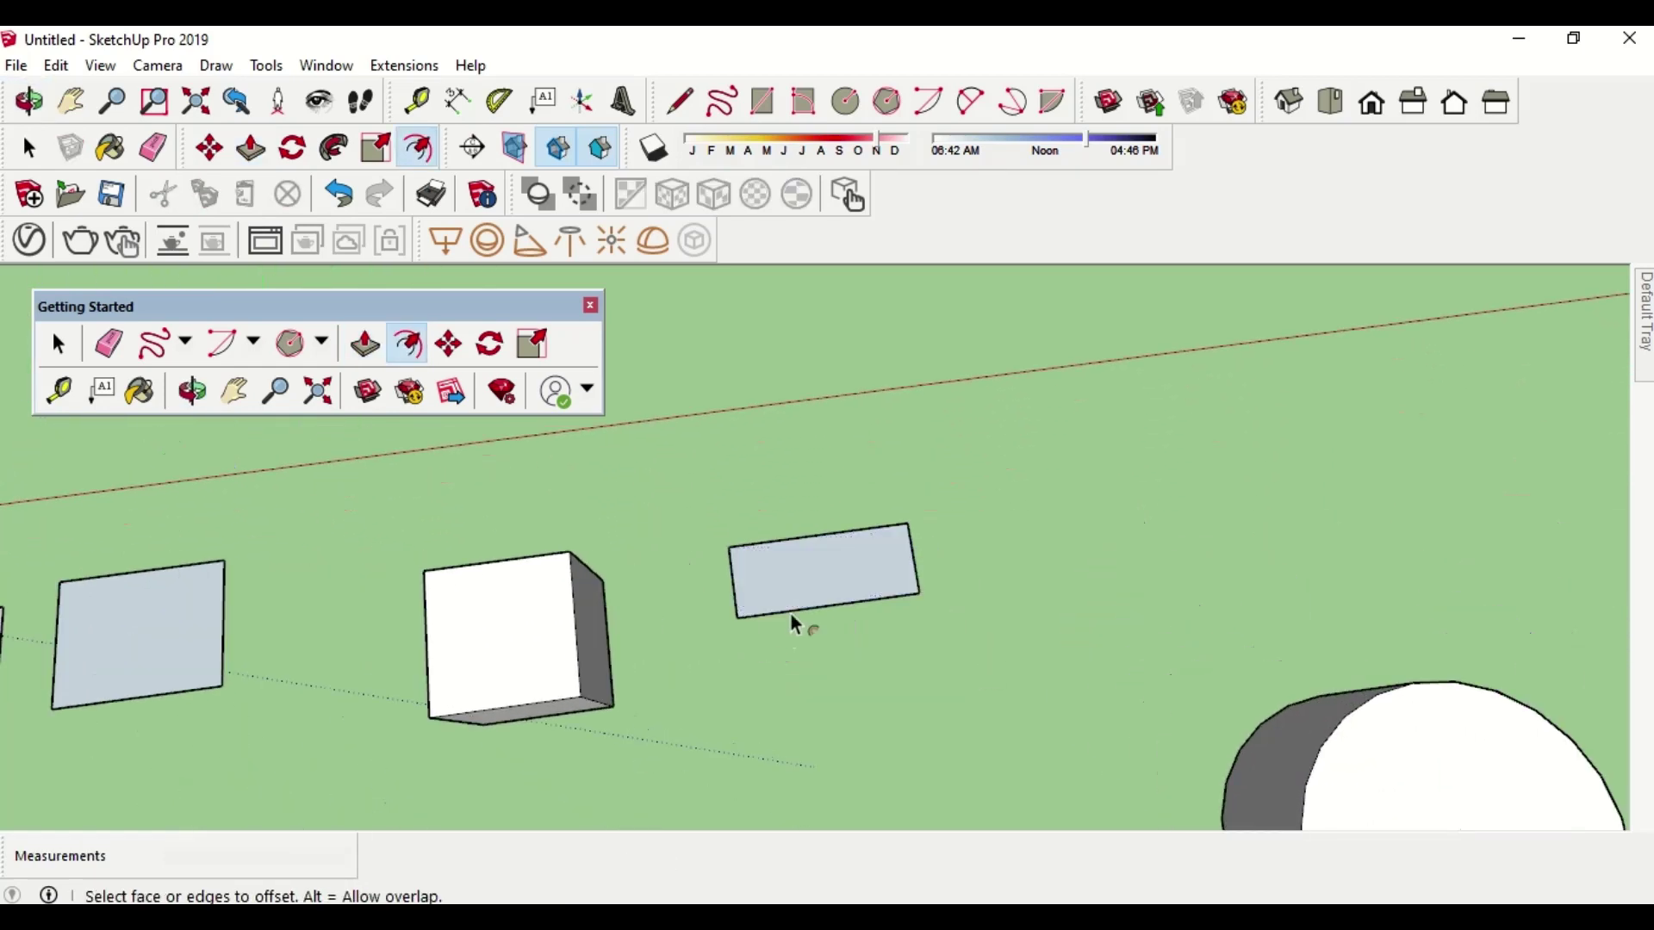
pyautogui.click(818, 523)
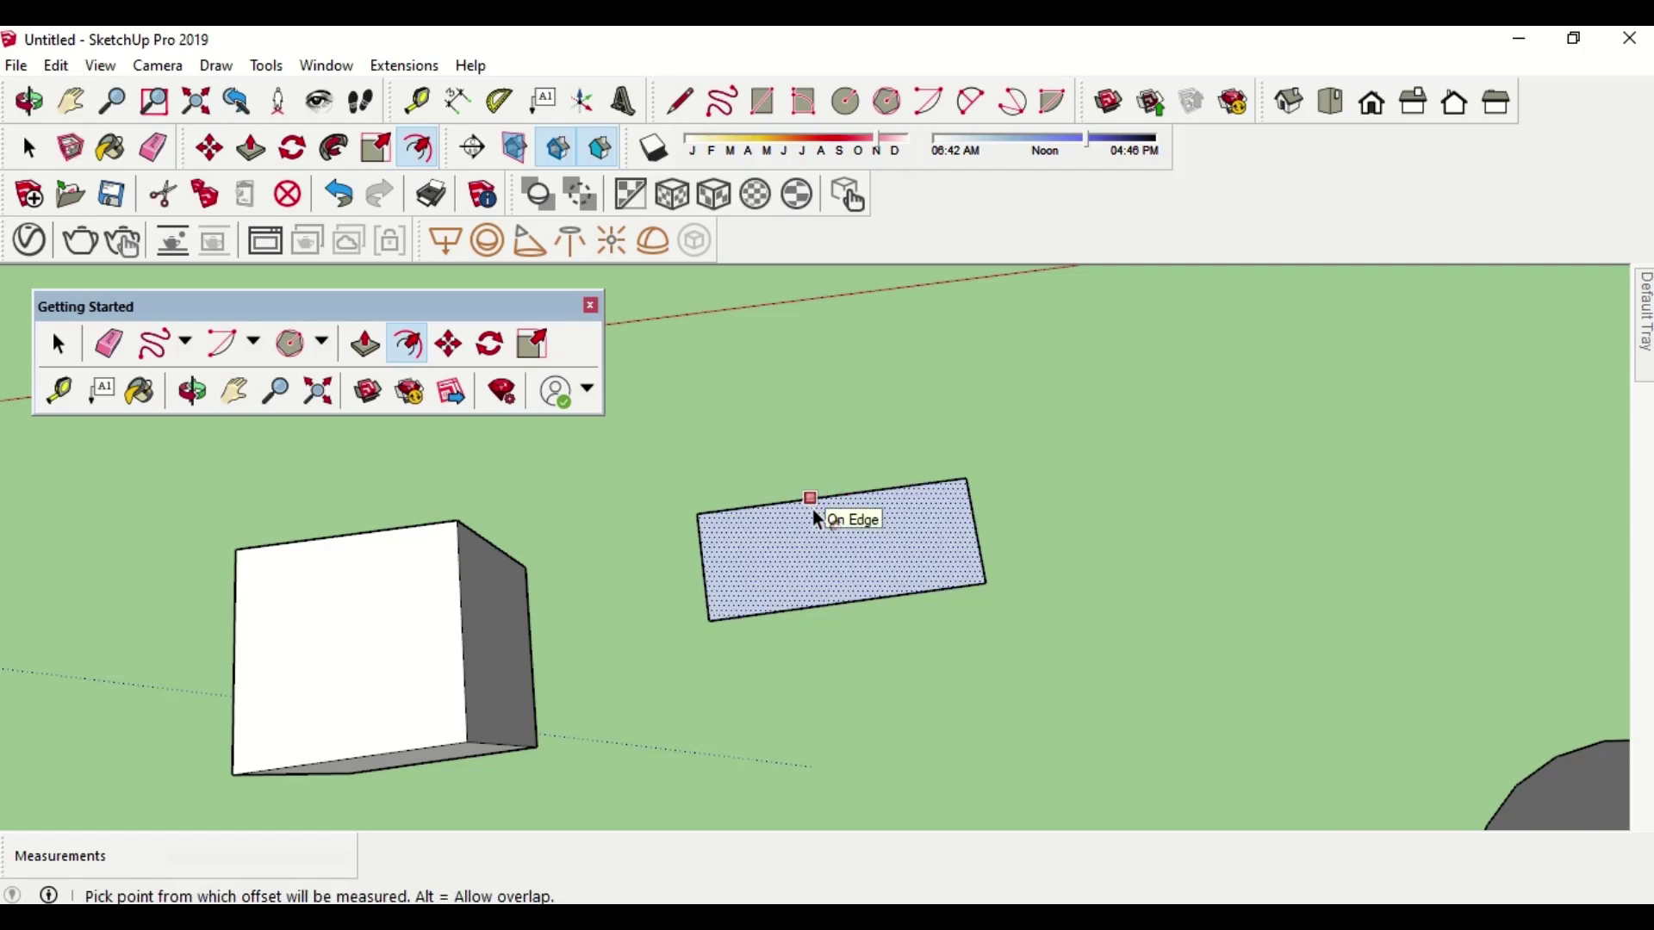
pyautogui.click(815, 514)
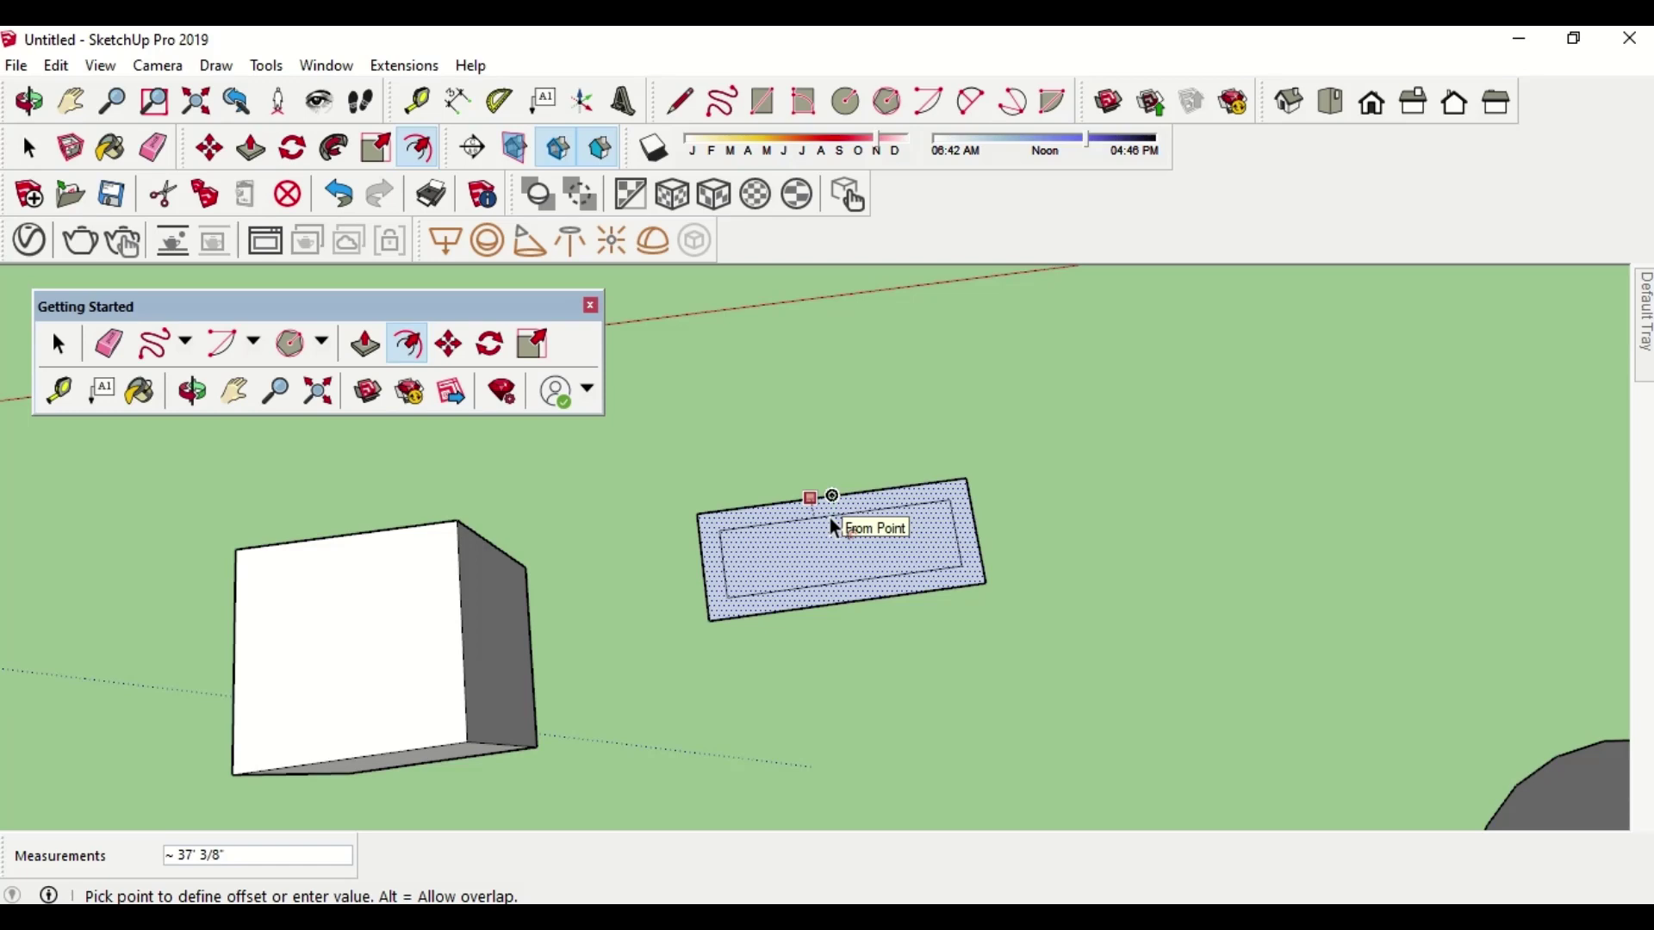
pyautogui.scroll(2, 832, 521)
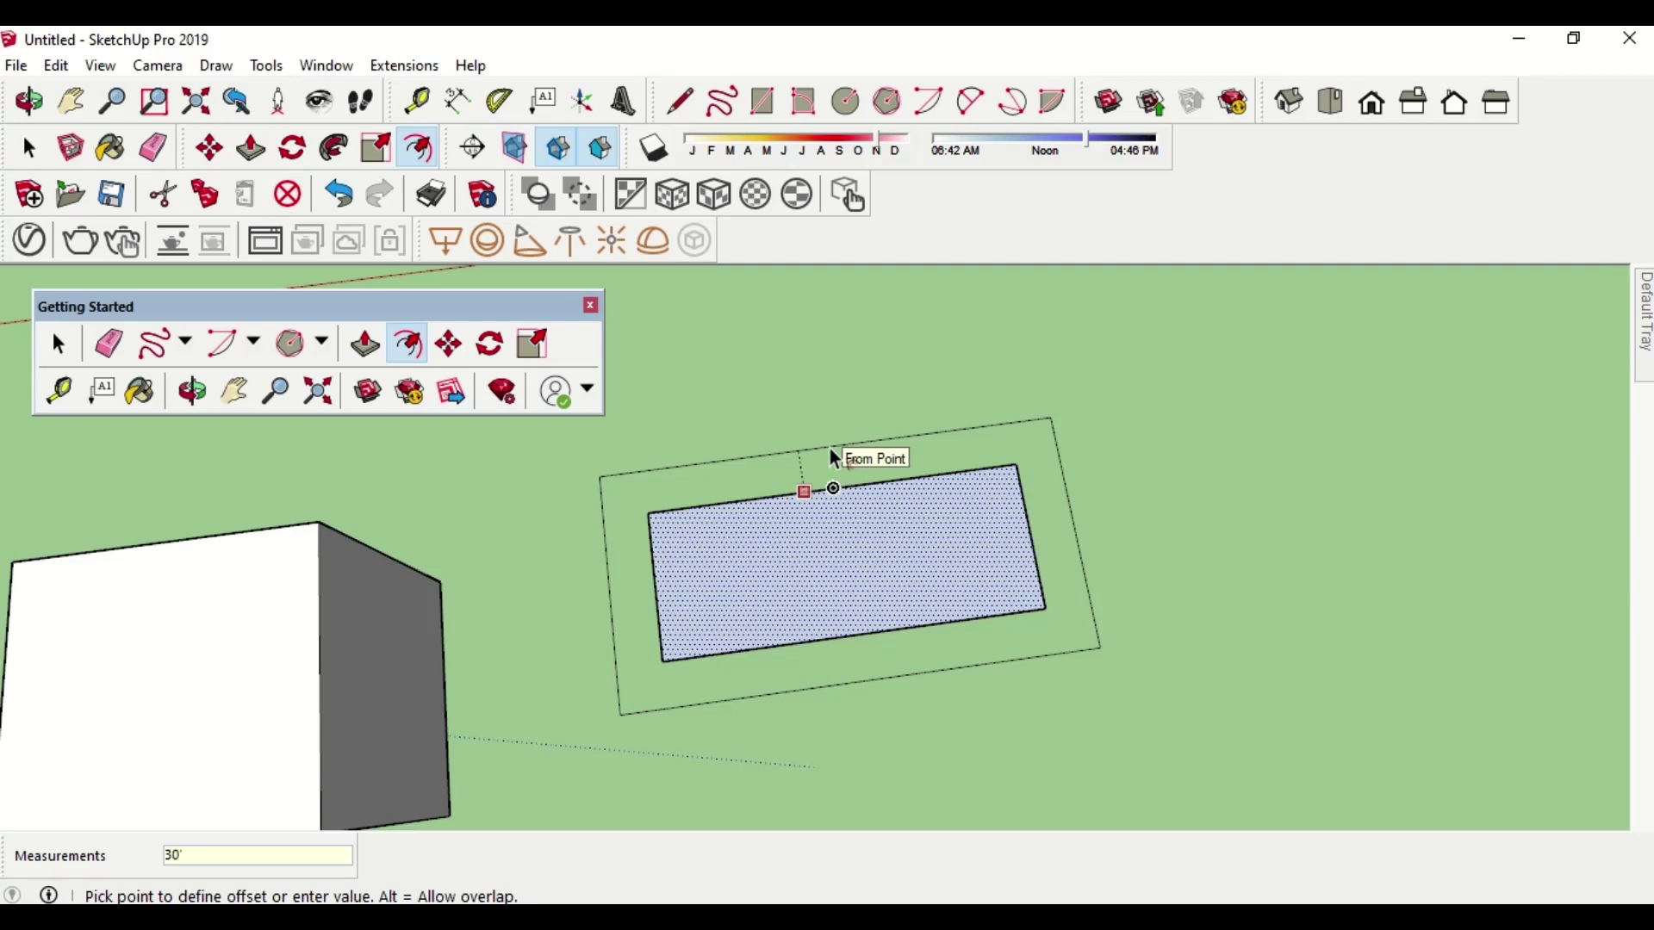
pyautogui.press('Return')
pyautogui.scroll(3, 819, 520)
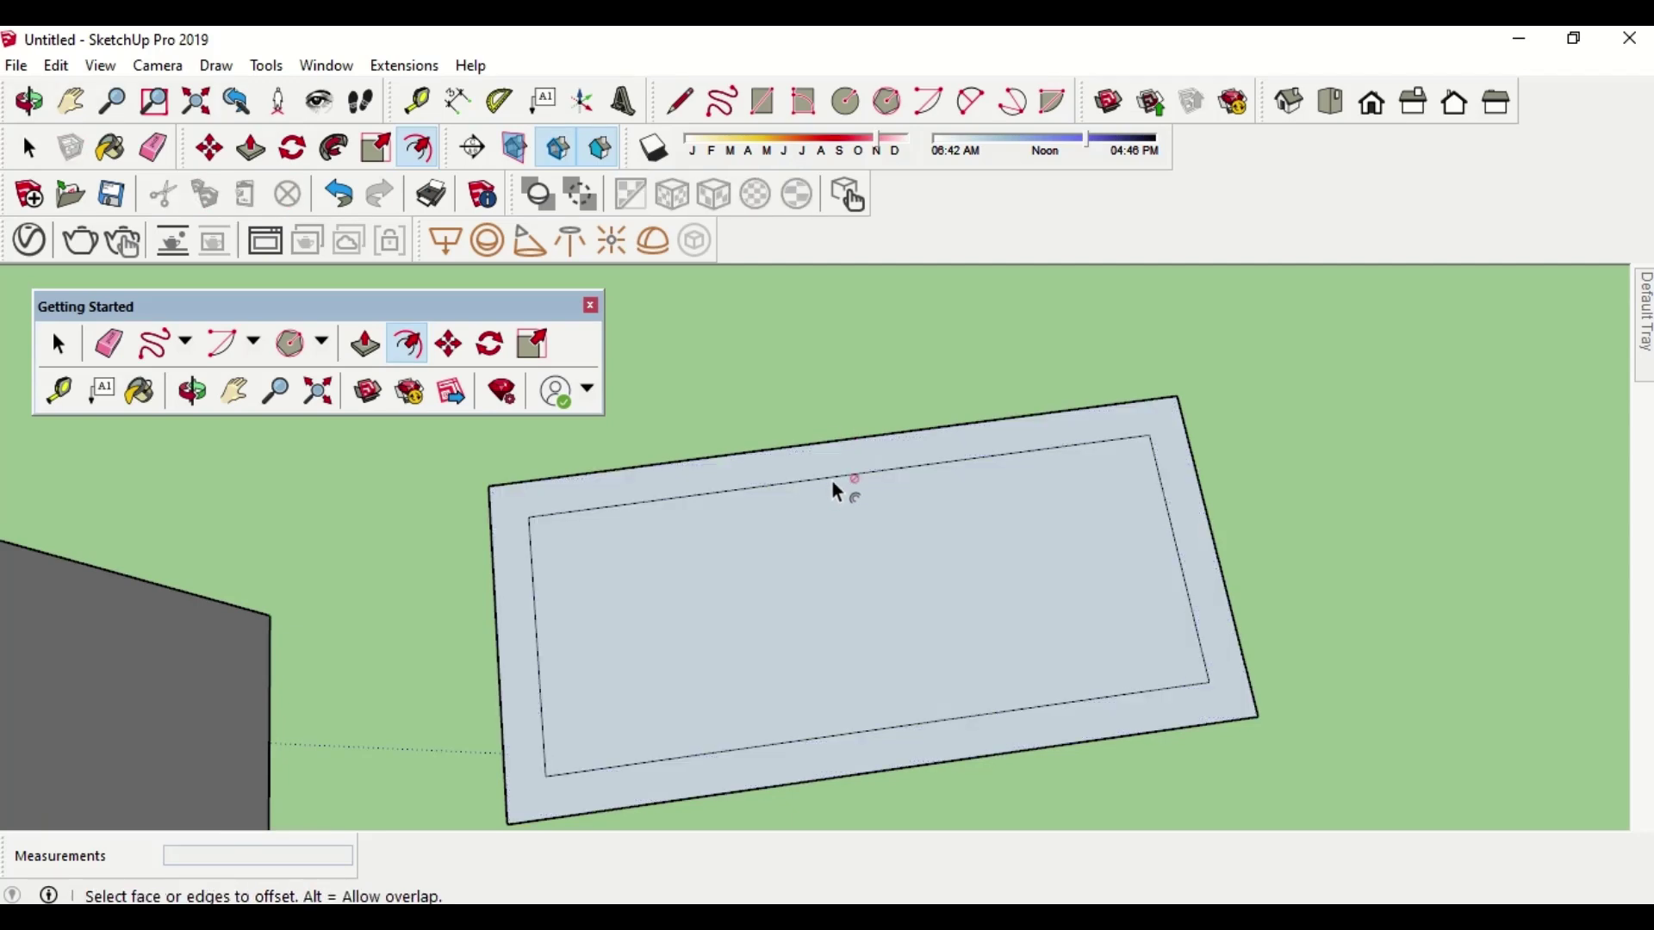
pyautogui.click(818, 530)
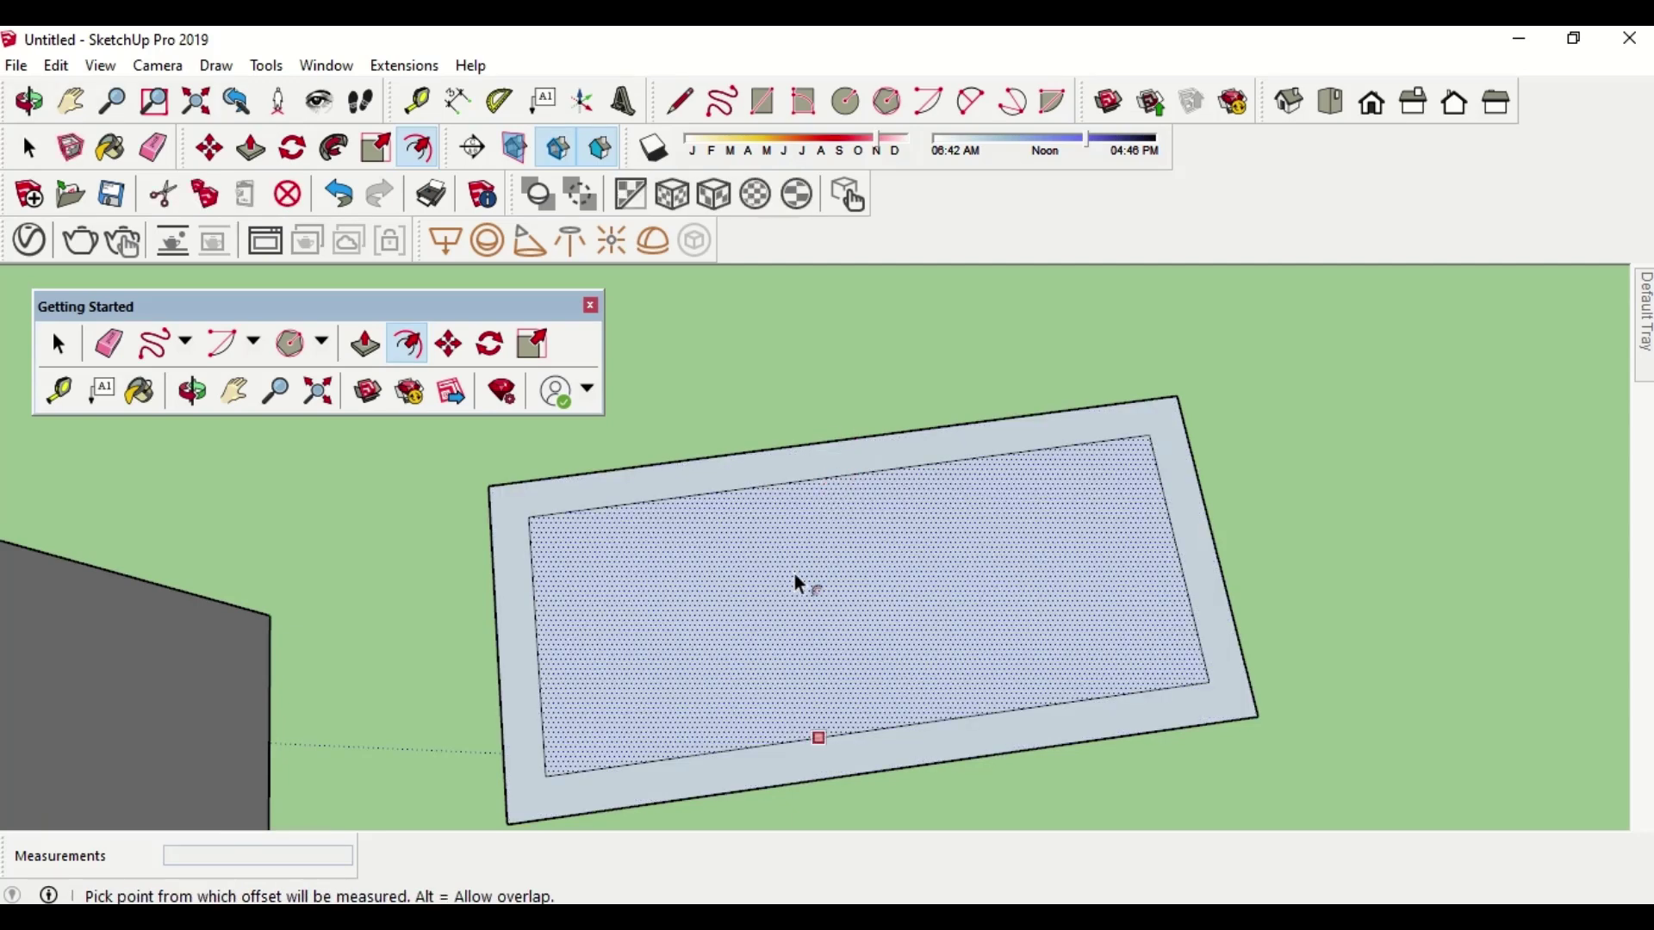
pyautogui.click(810, 498)
pyautogui.press('Escape')
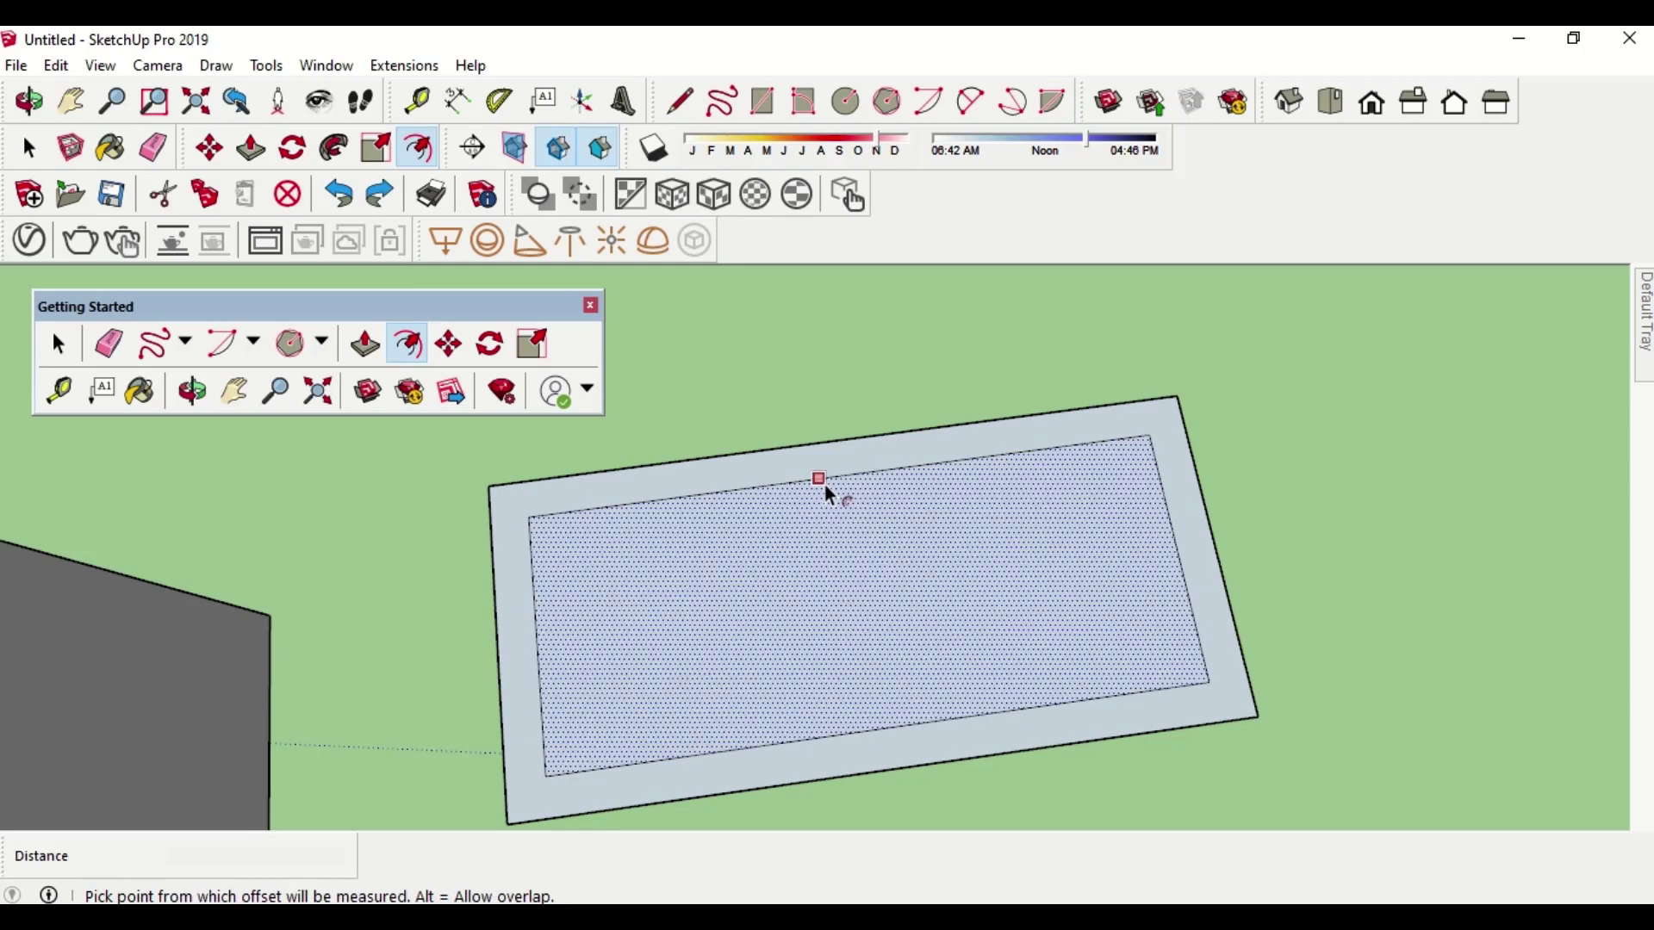
# Offset the inner face of the nested rectangle inward by 40'
pyautogui.click(810, 493)
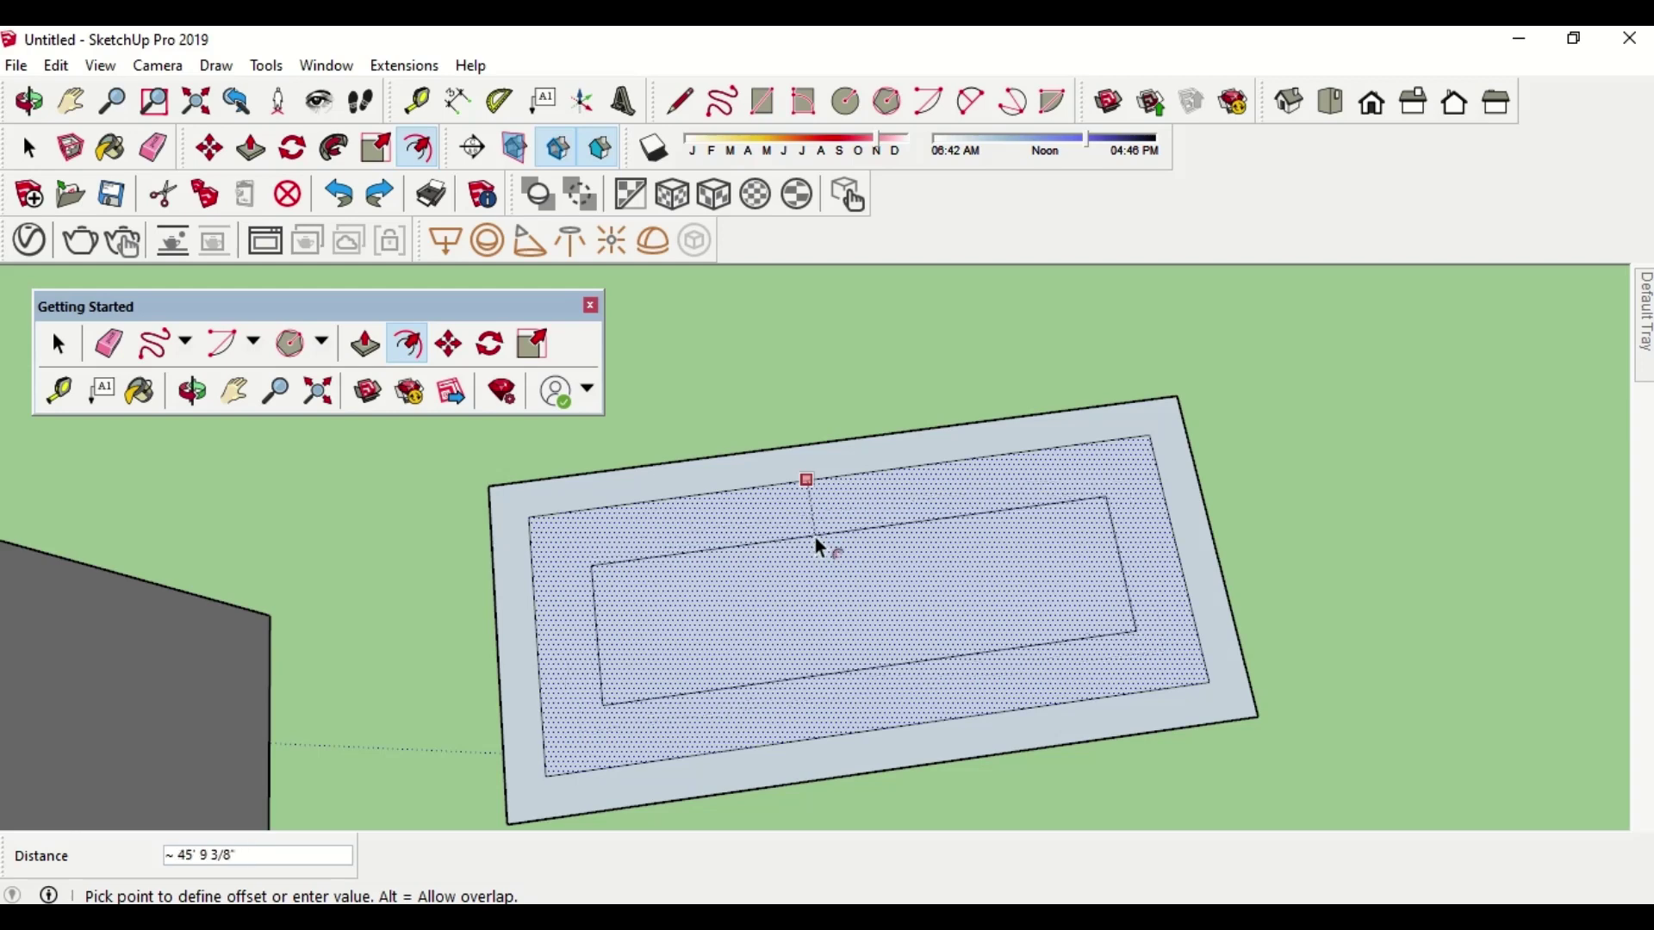
pyautogui.write("40'")
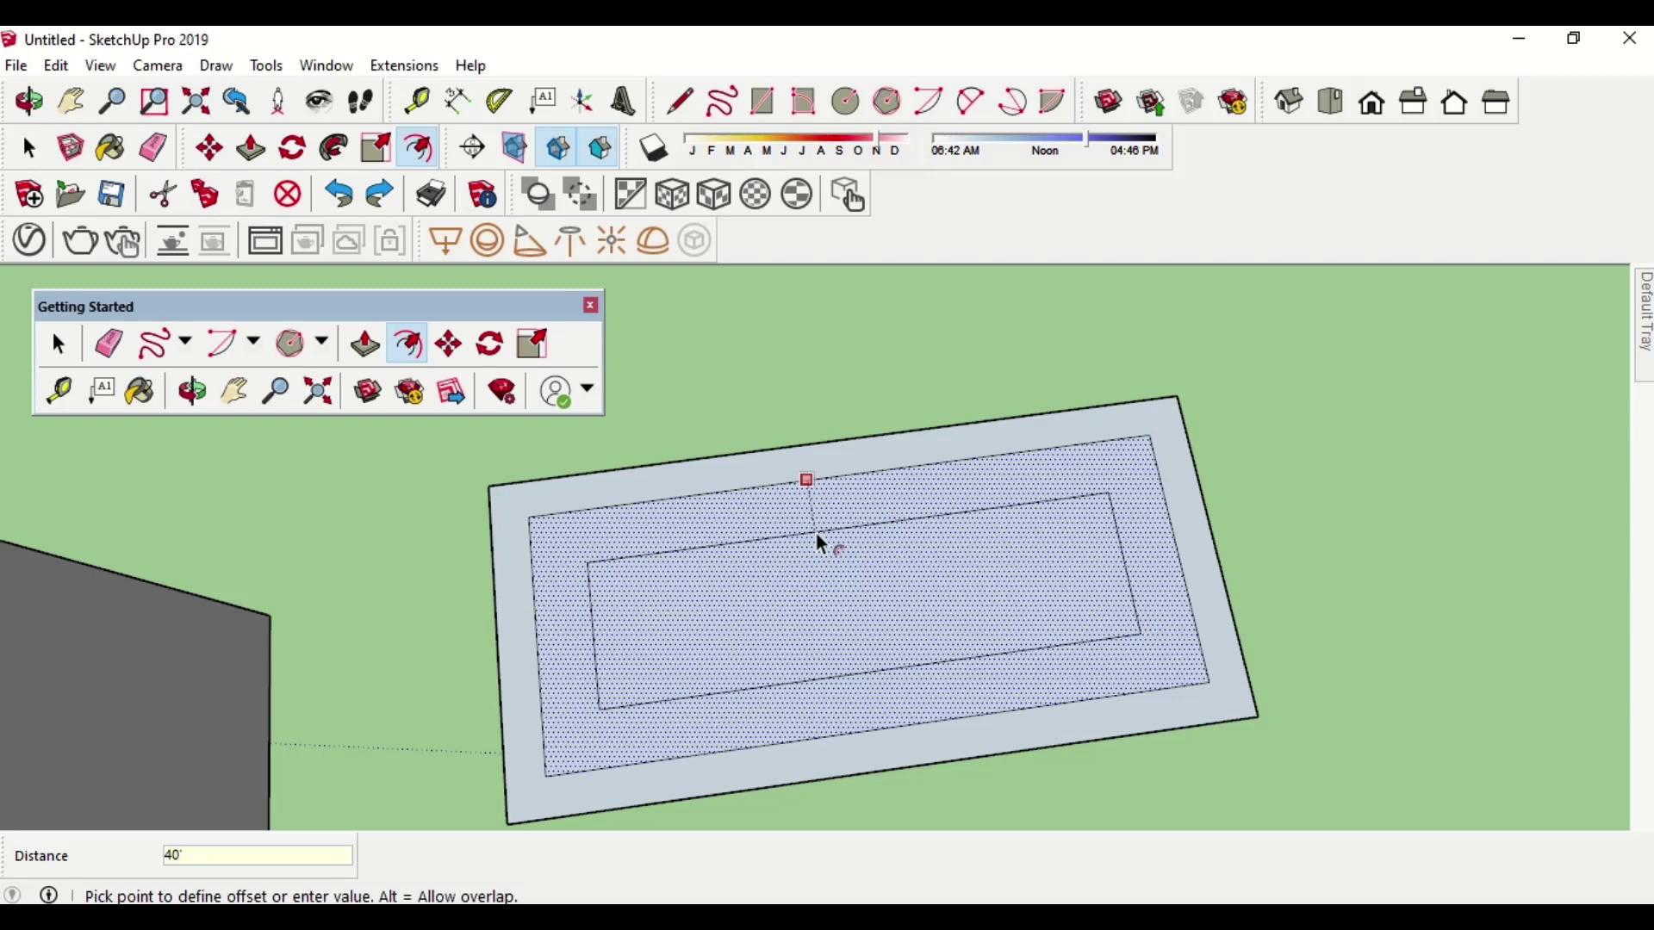
pyautogui.press('Return')
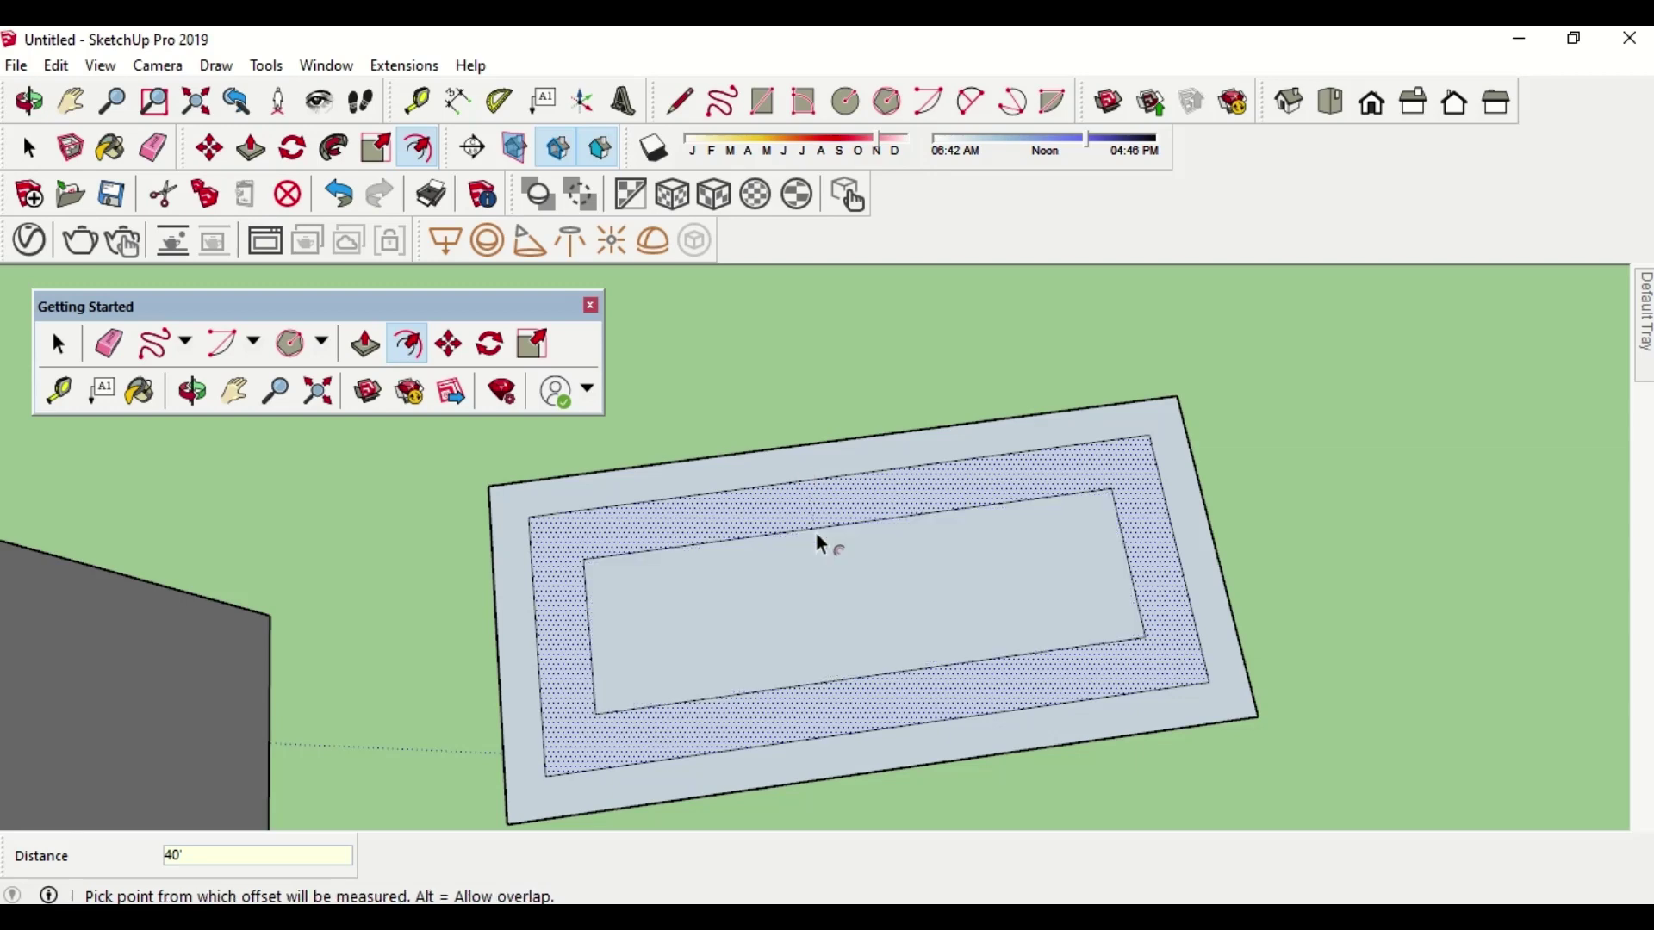
# Move the innermost rectangle out of the nested outlines onto open ground, and the middle rectangle about 699' toward the red axis
pyautogui.scroll(-6, 736, 628)
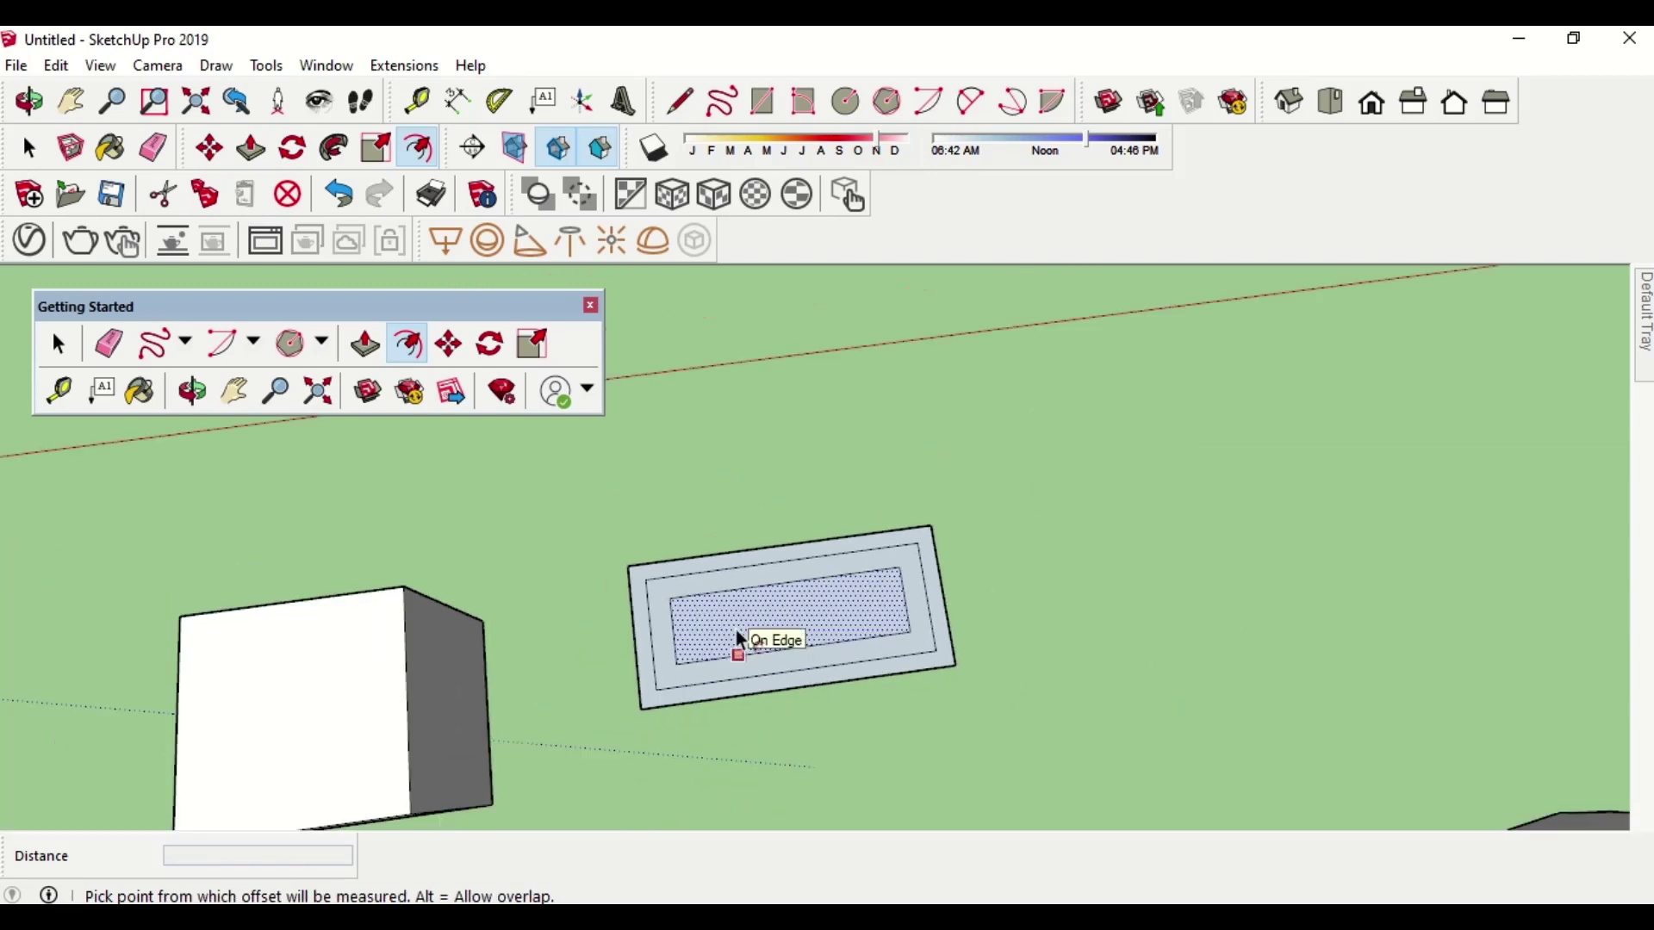
pyautogui.scroll(3, 965, 659)
pyautogui.scroll(-4, 963, 659)
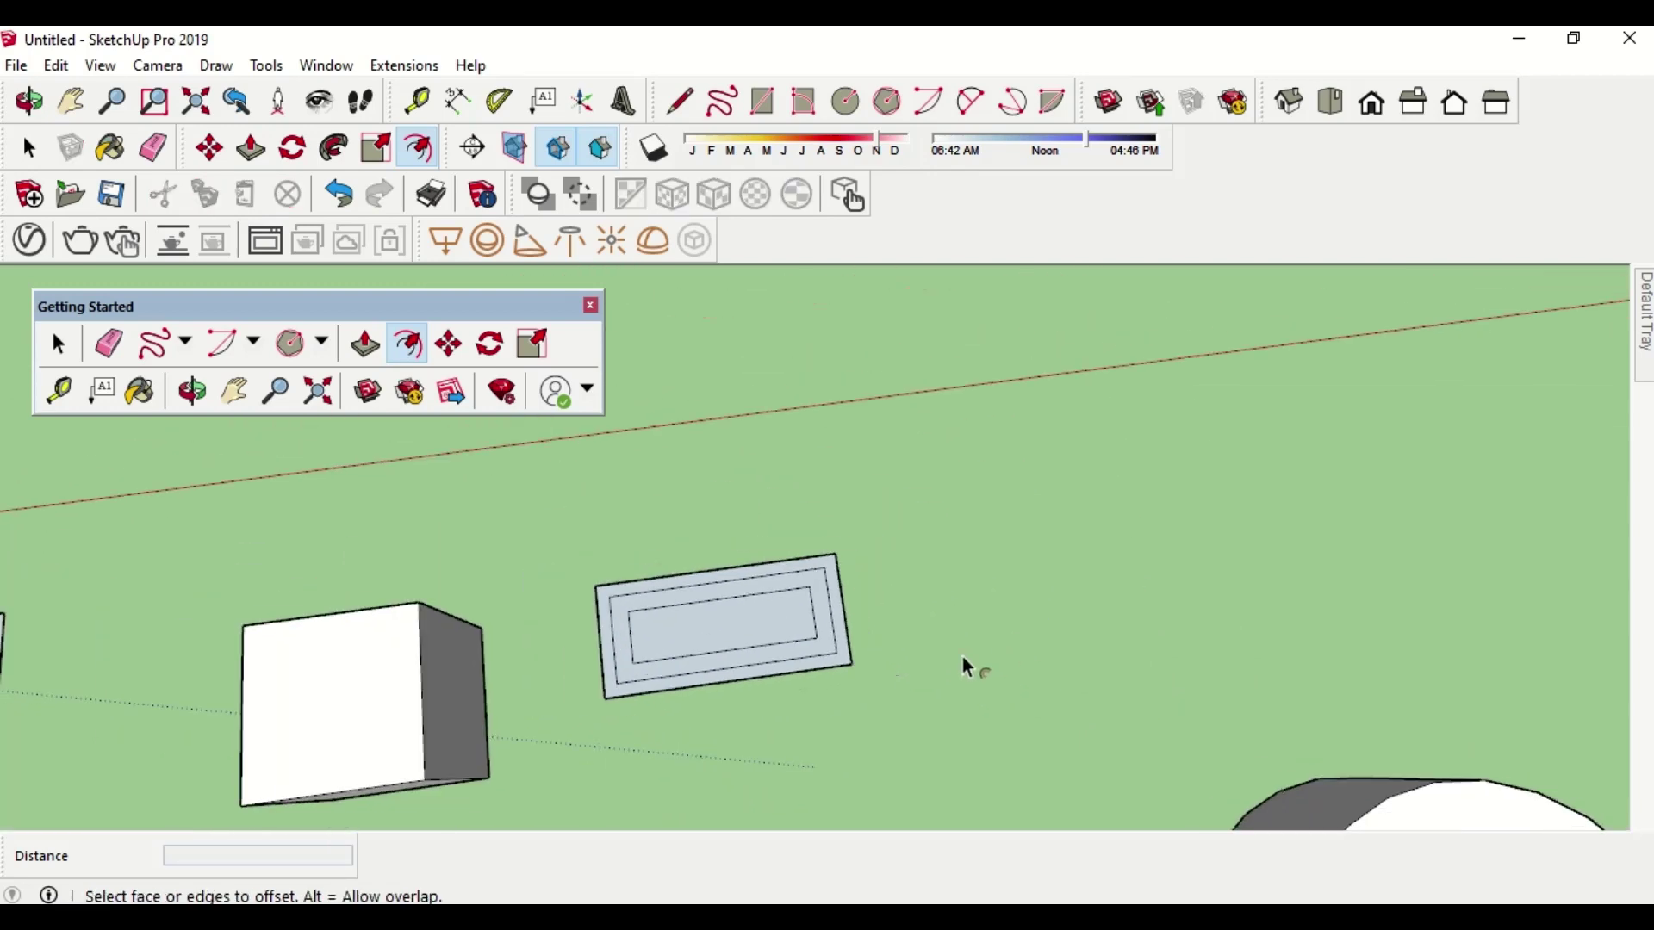
pyautogui.scroll(3, 580, 765)
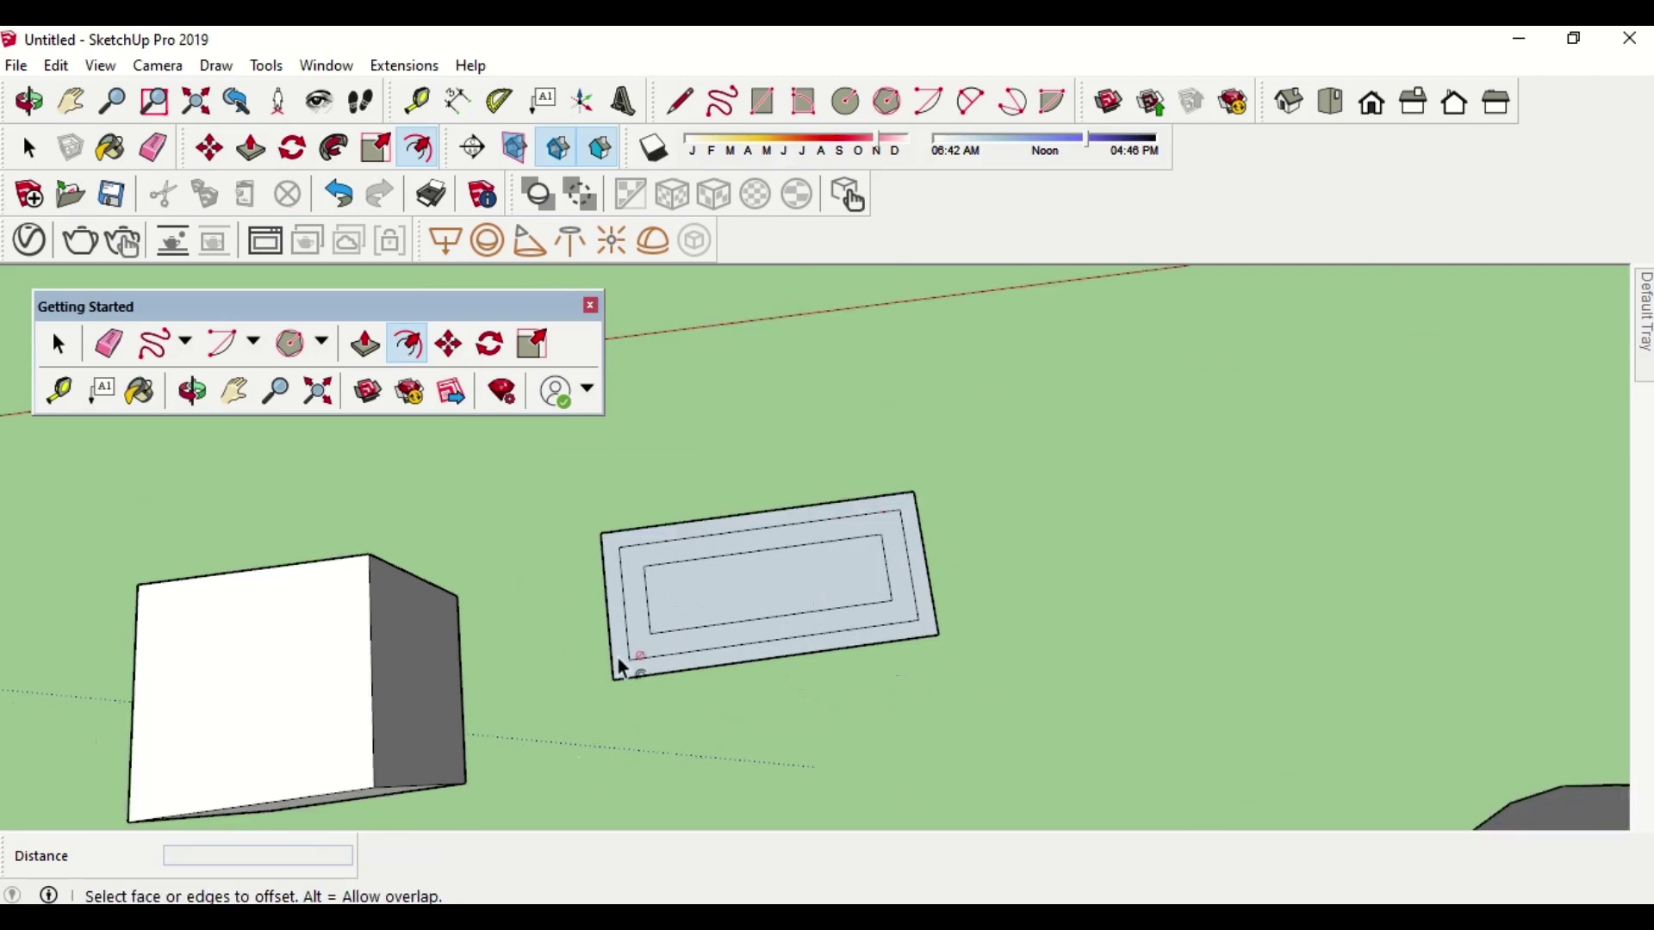
pyautogui.click(449, 344)
pyautogui.click(734, 592)
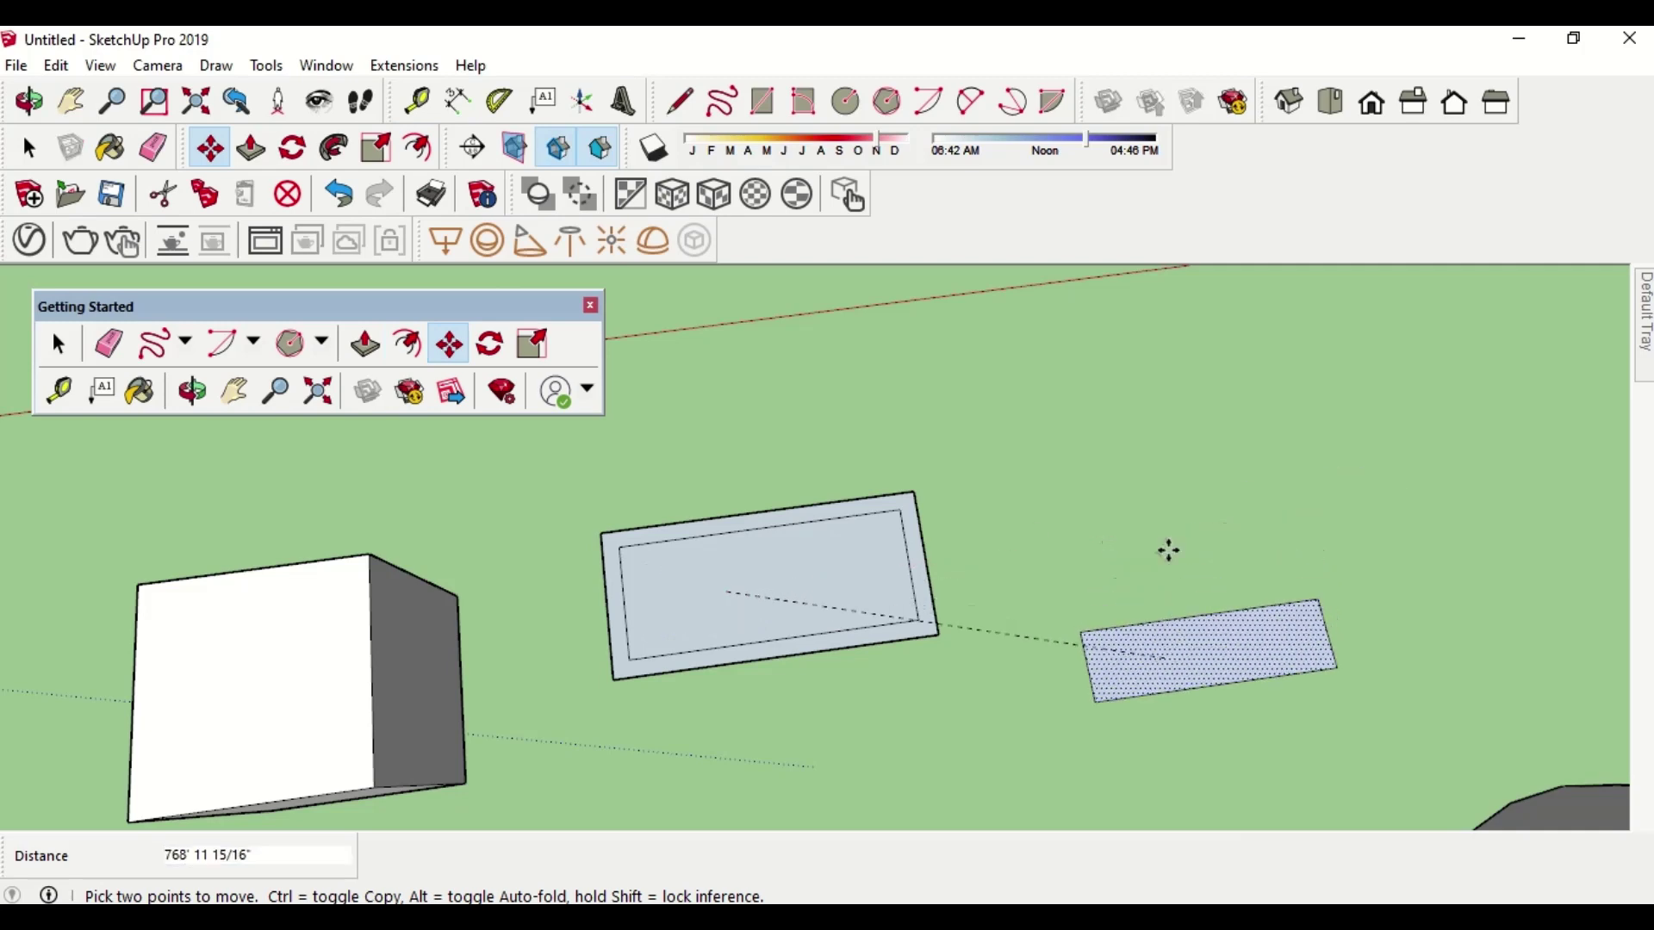
pyautogui.click(1168, 547)
pyautogui.click(738, 598)
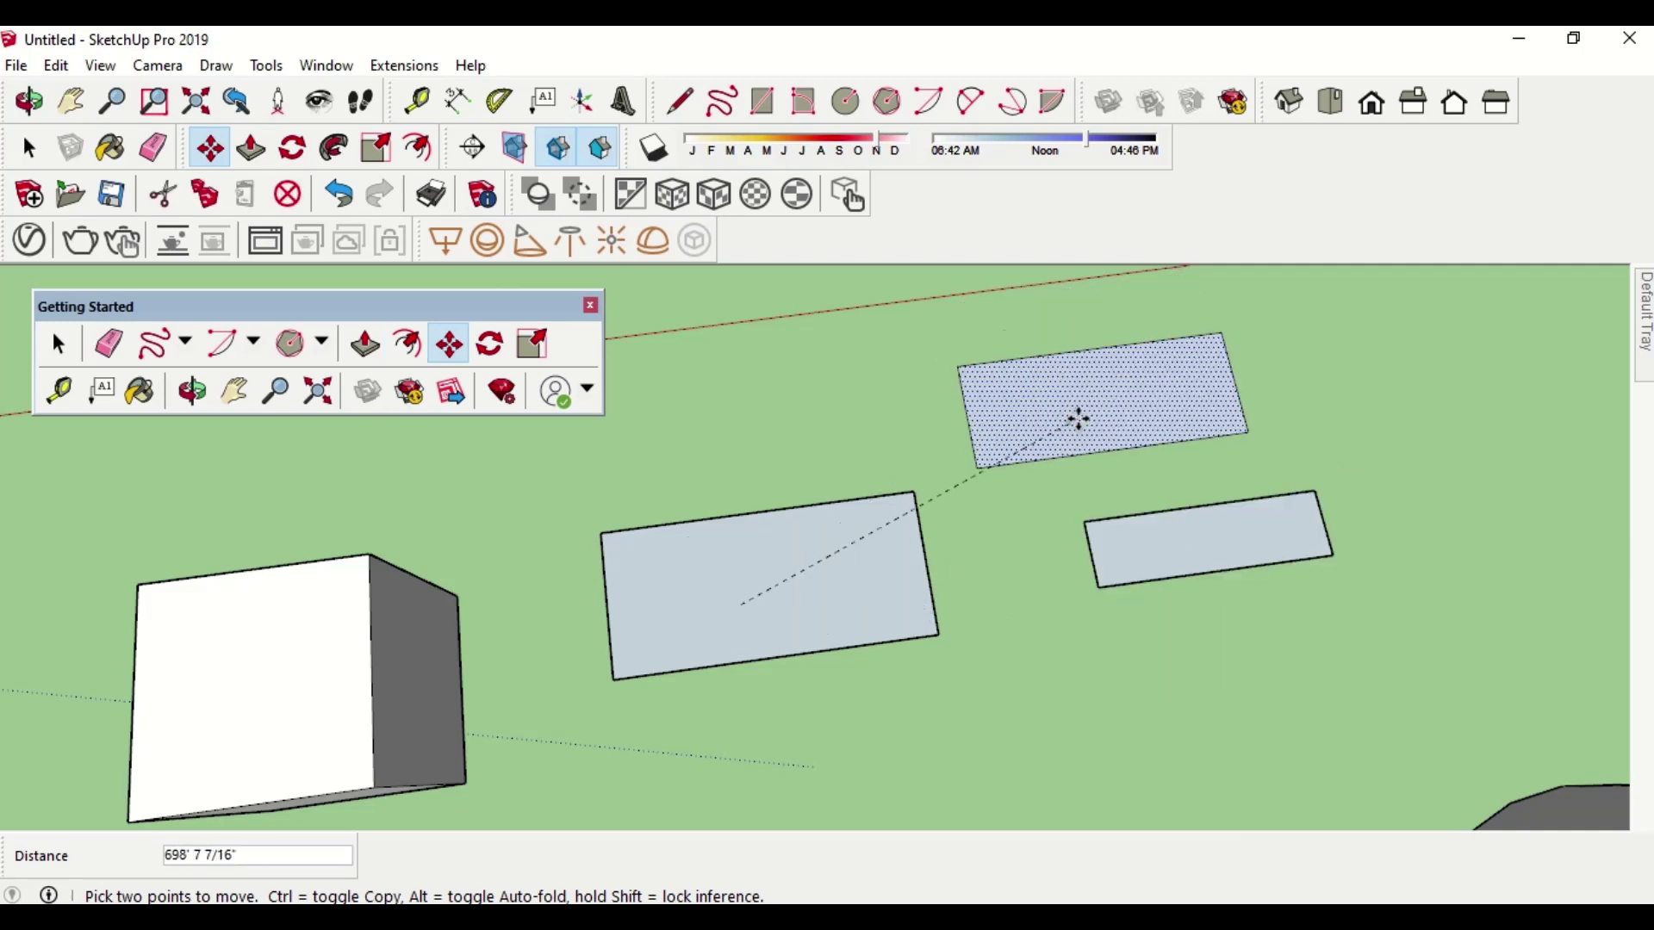
pyautogui.click(1077, 417)
# Move the remaining outermost rectangle 400' across the ground toward the red axis
pyautogui.click(671, 613)
pyautogui.write('400')
pyautogui.press('Return')
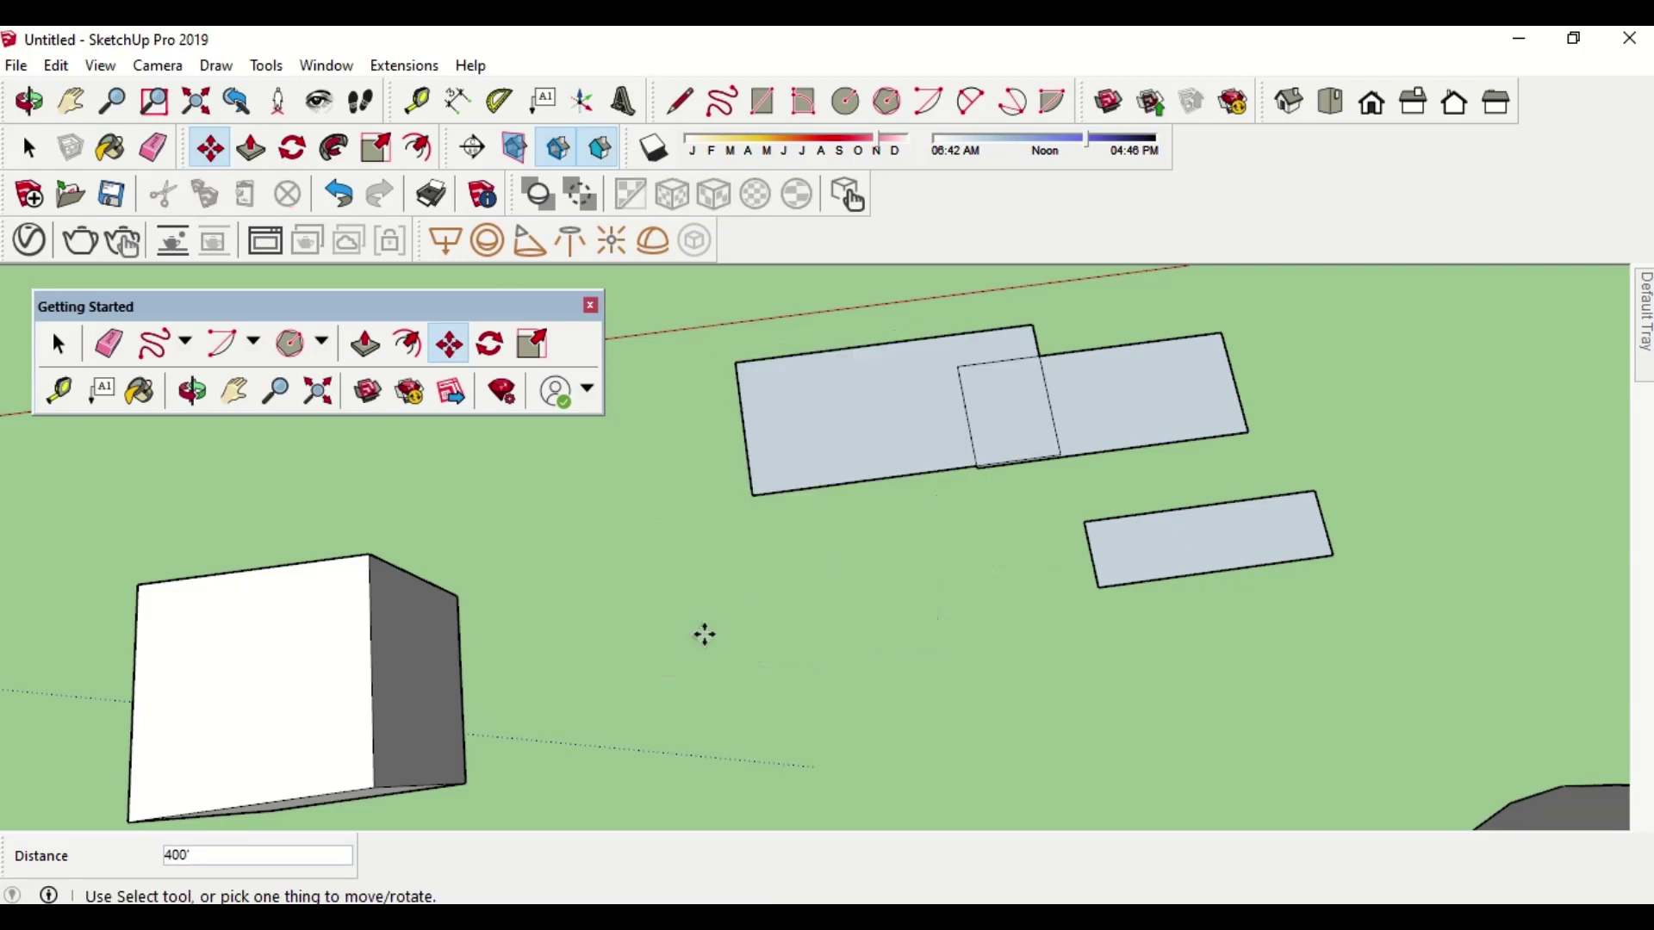
# Undo the 400' move of the large rectangle and shift that rectangle about 39' across the ground
pyautogui.click(840, 394)
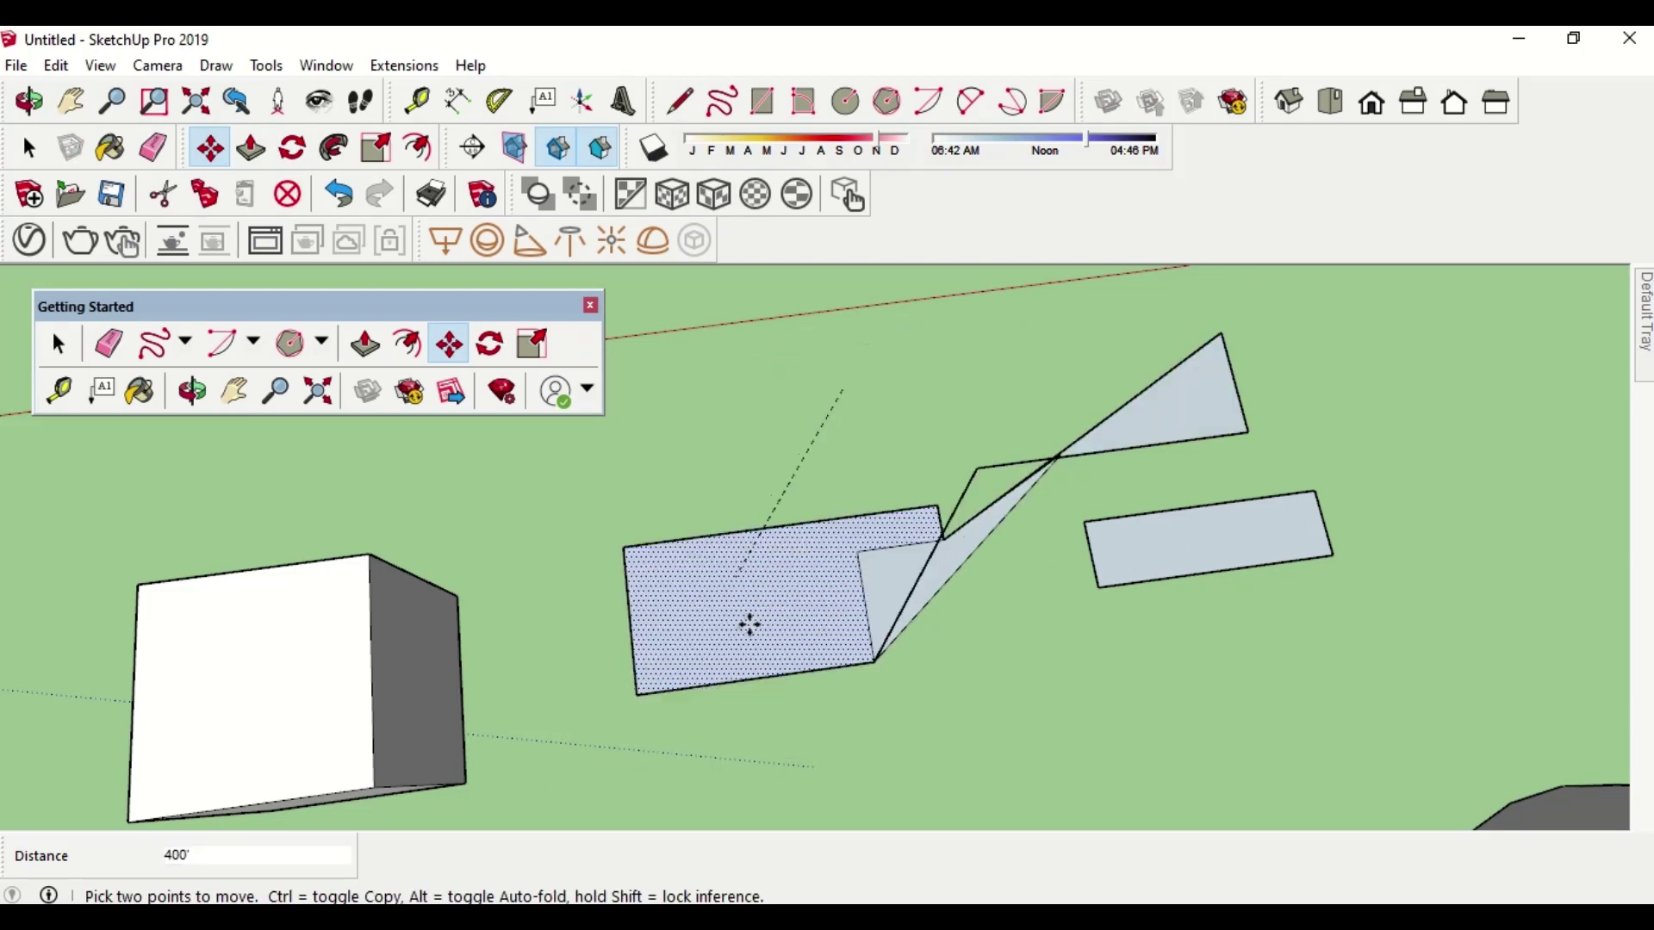
pyautogui.press('Escape')
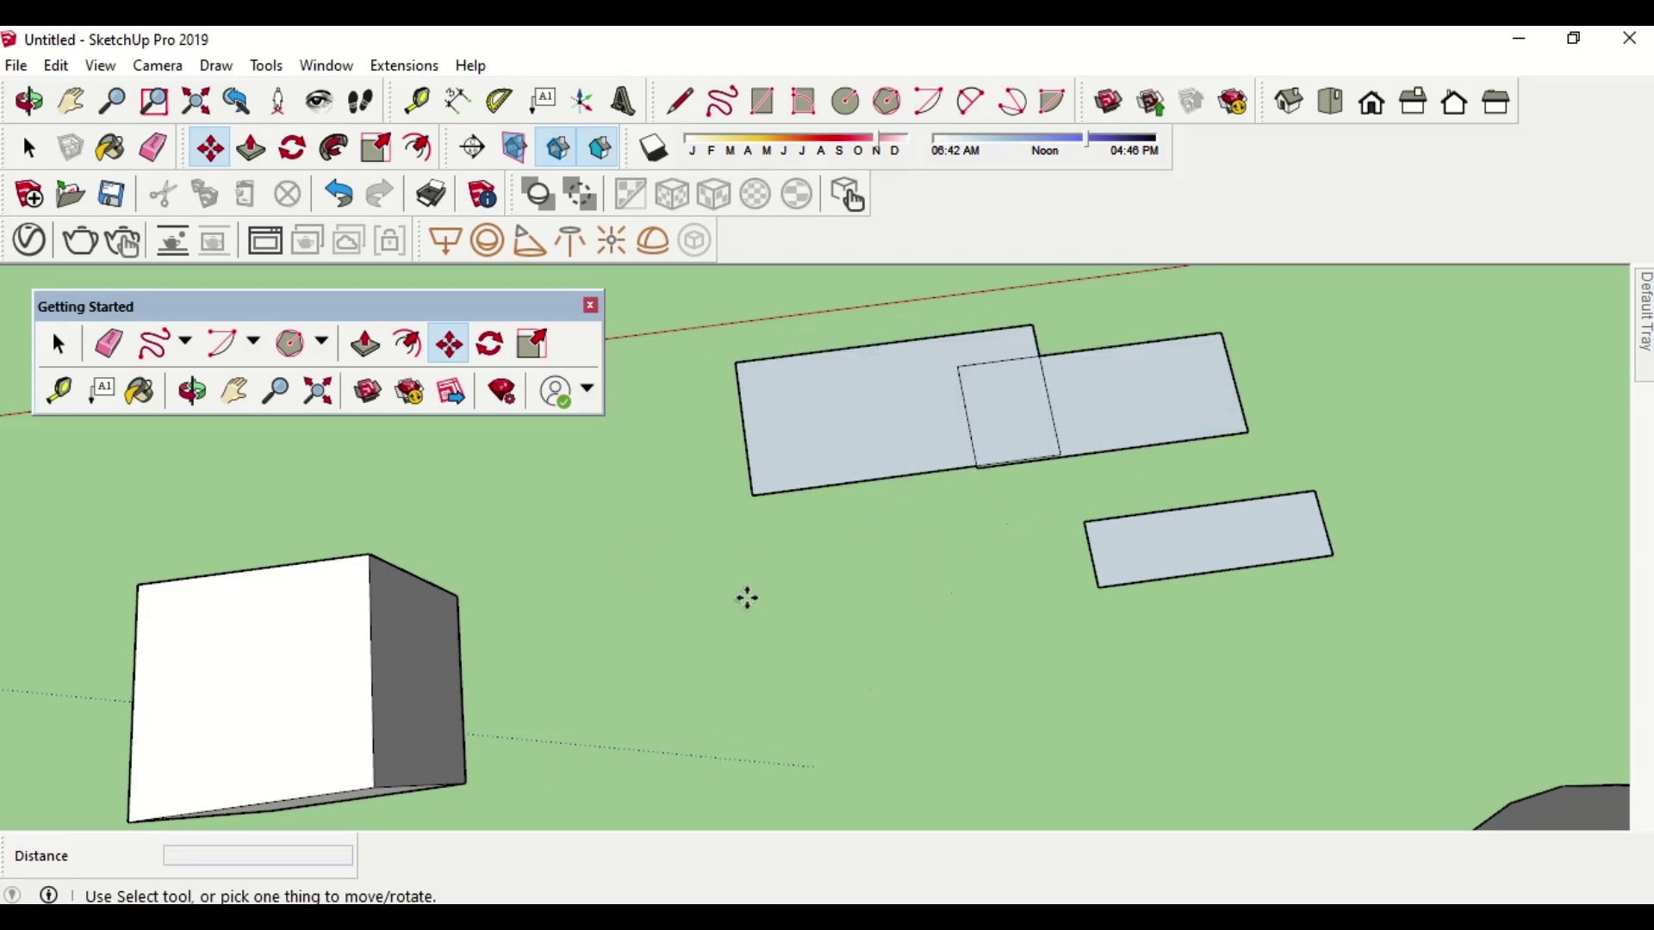
pyautogui.hotkey('ctrl', 'z')
pyautogui.click(749, 623)
pyautogui.click(749, 603)
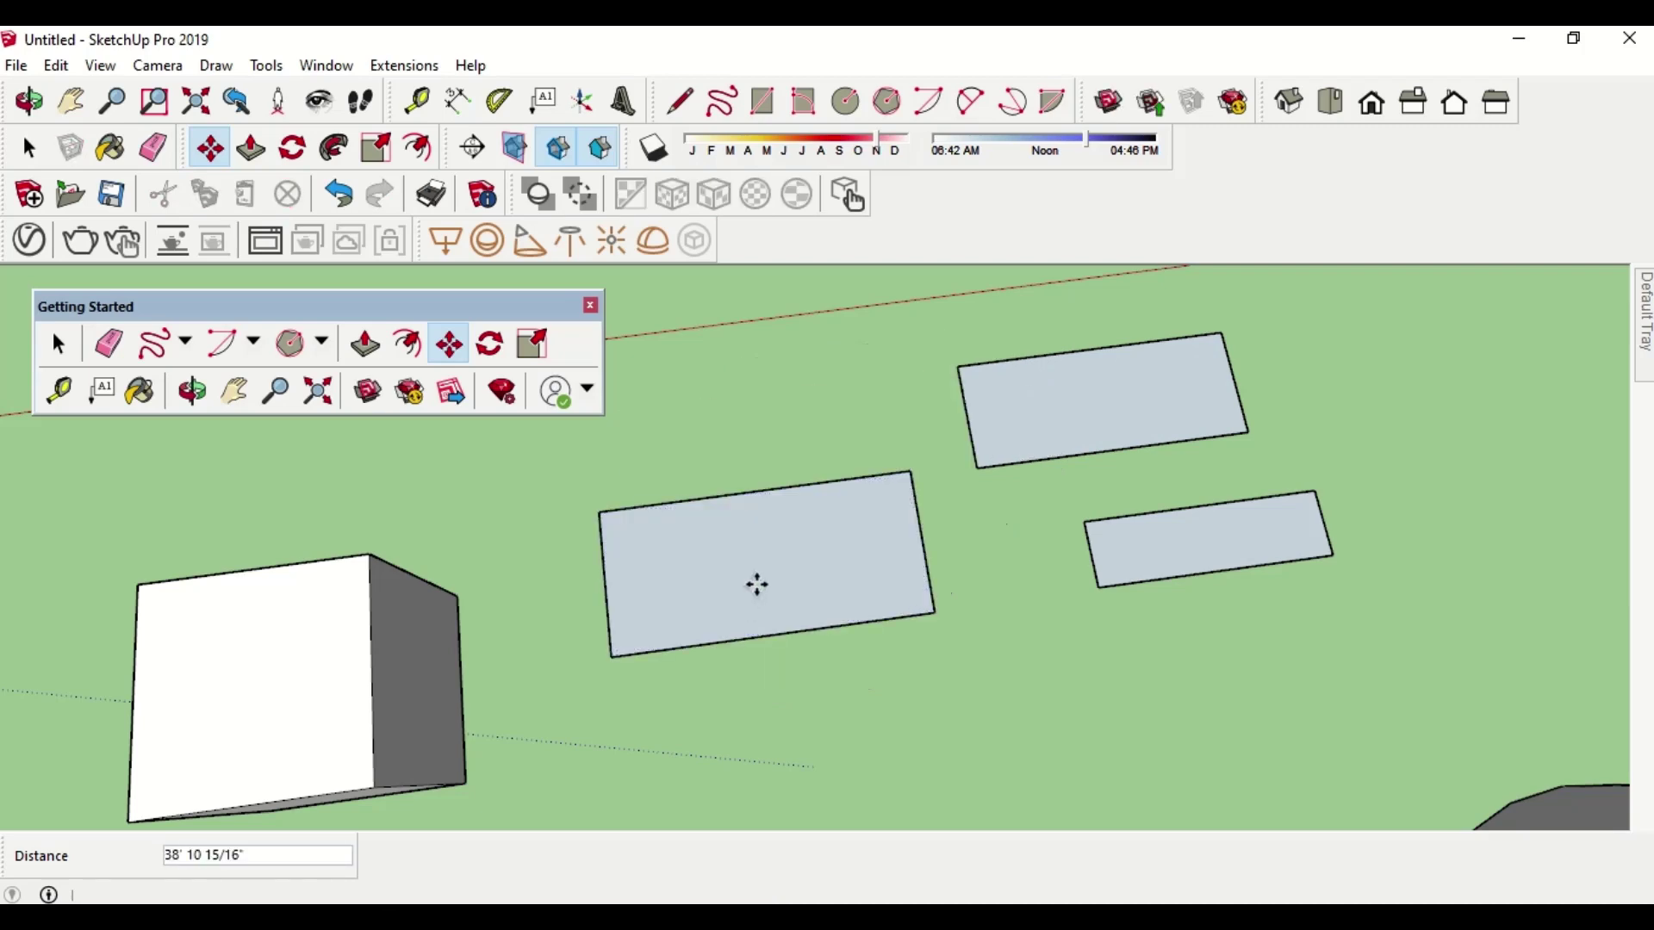
# Move the square next to the cube about 340' across the ground toward the cube
pyautogui.scroll(-8, 782, 491)
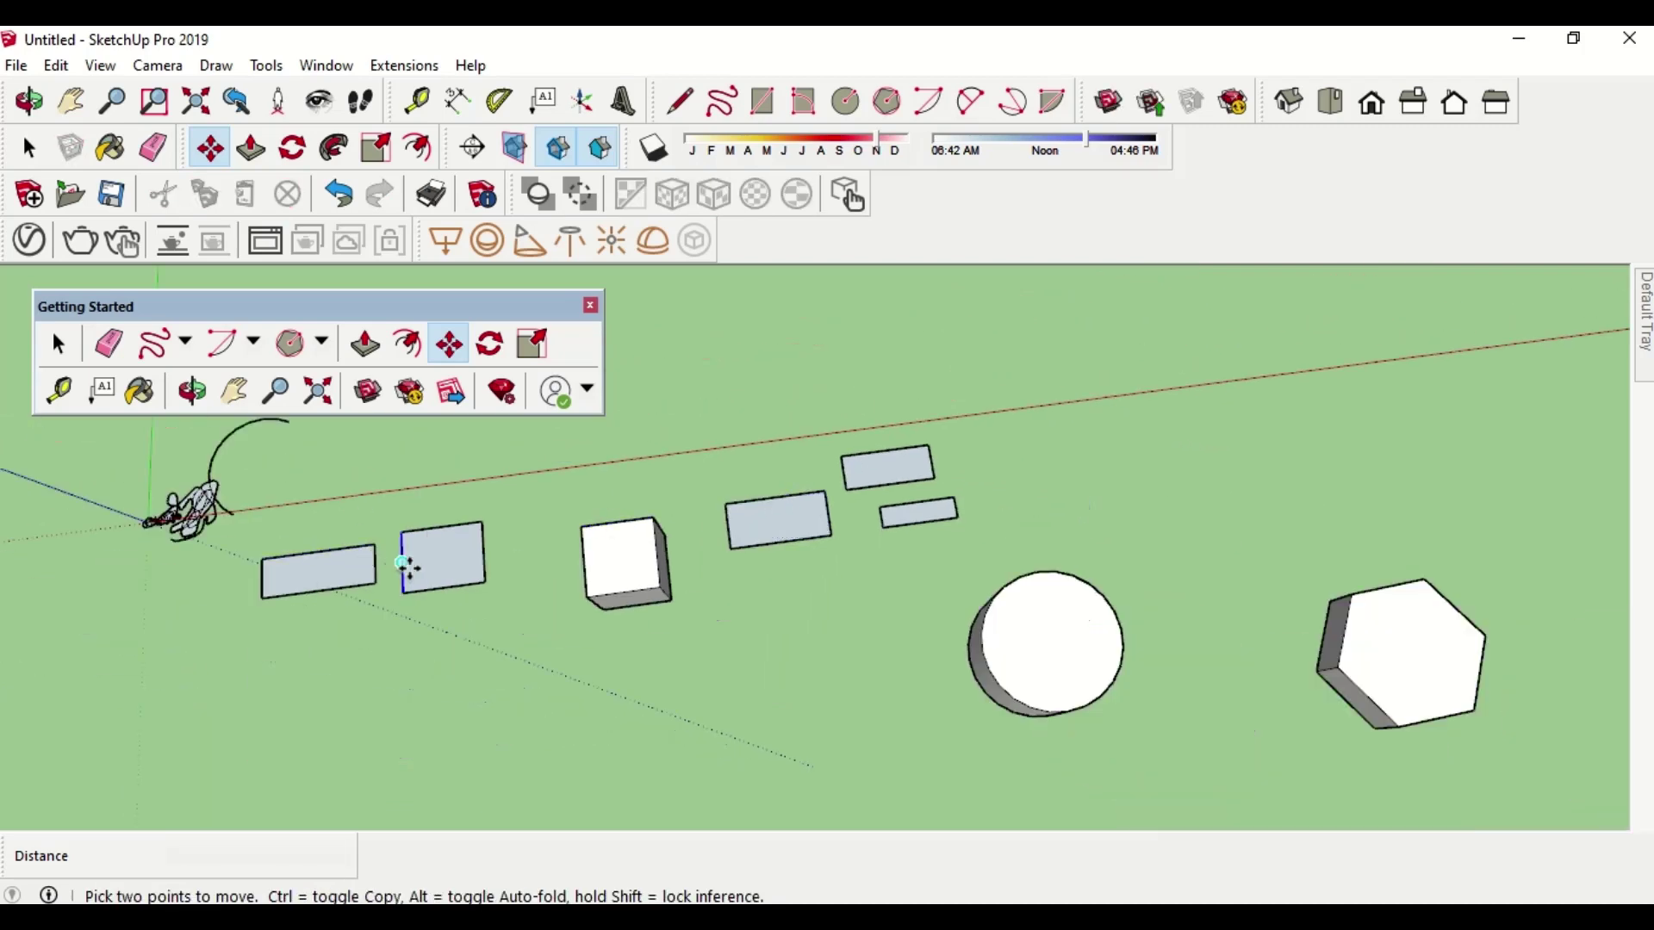
pyautogui.click(408, 566)
pyautogui.click(435, 582)
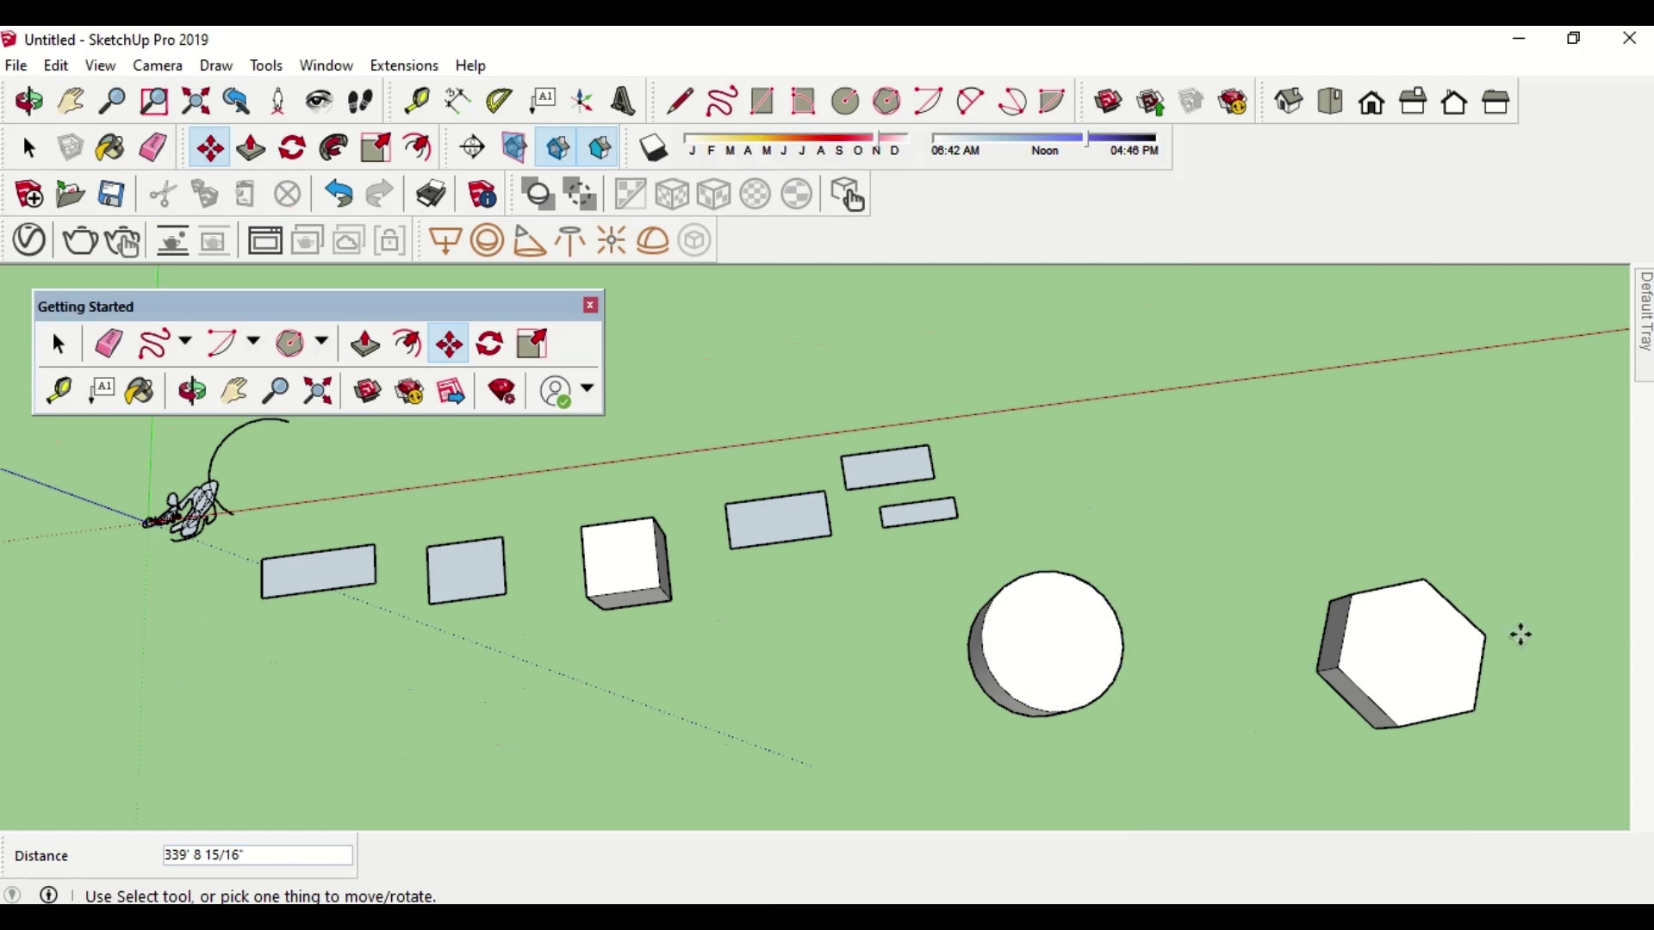
# Move the hexagonal prism's top face down about 142' and the cylinder's top face up about 2026'
pyautogui.click(1418, 635)
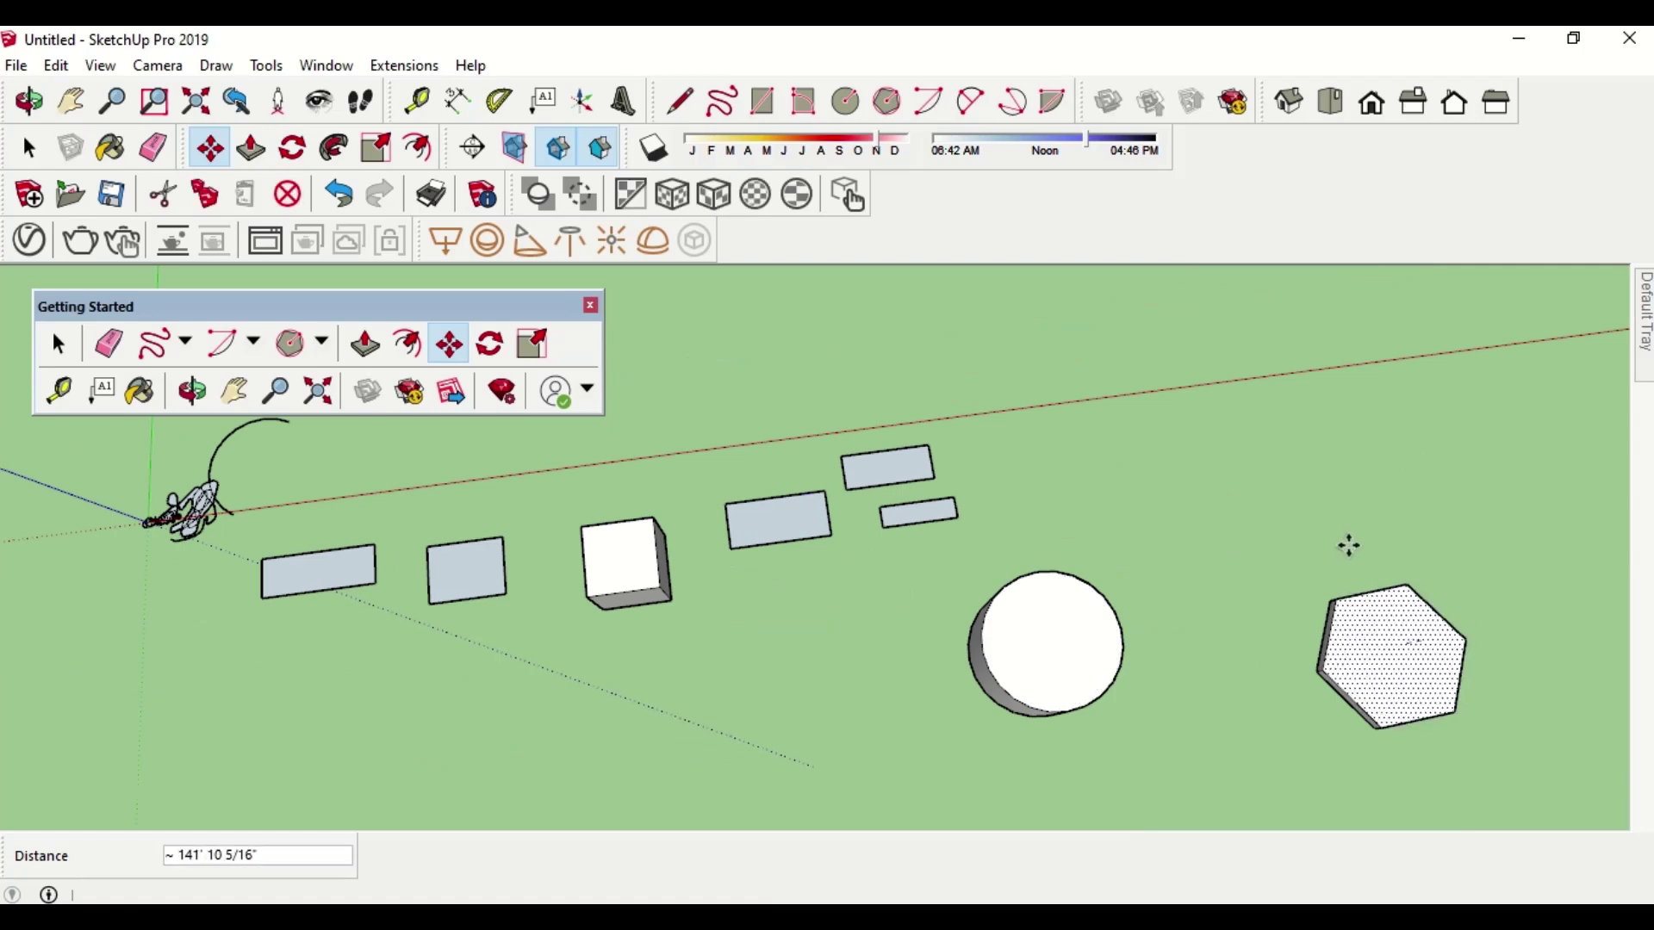
pyautogui.click(1348, 545)
pyautogui.click(1032, 663)
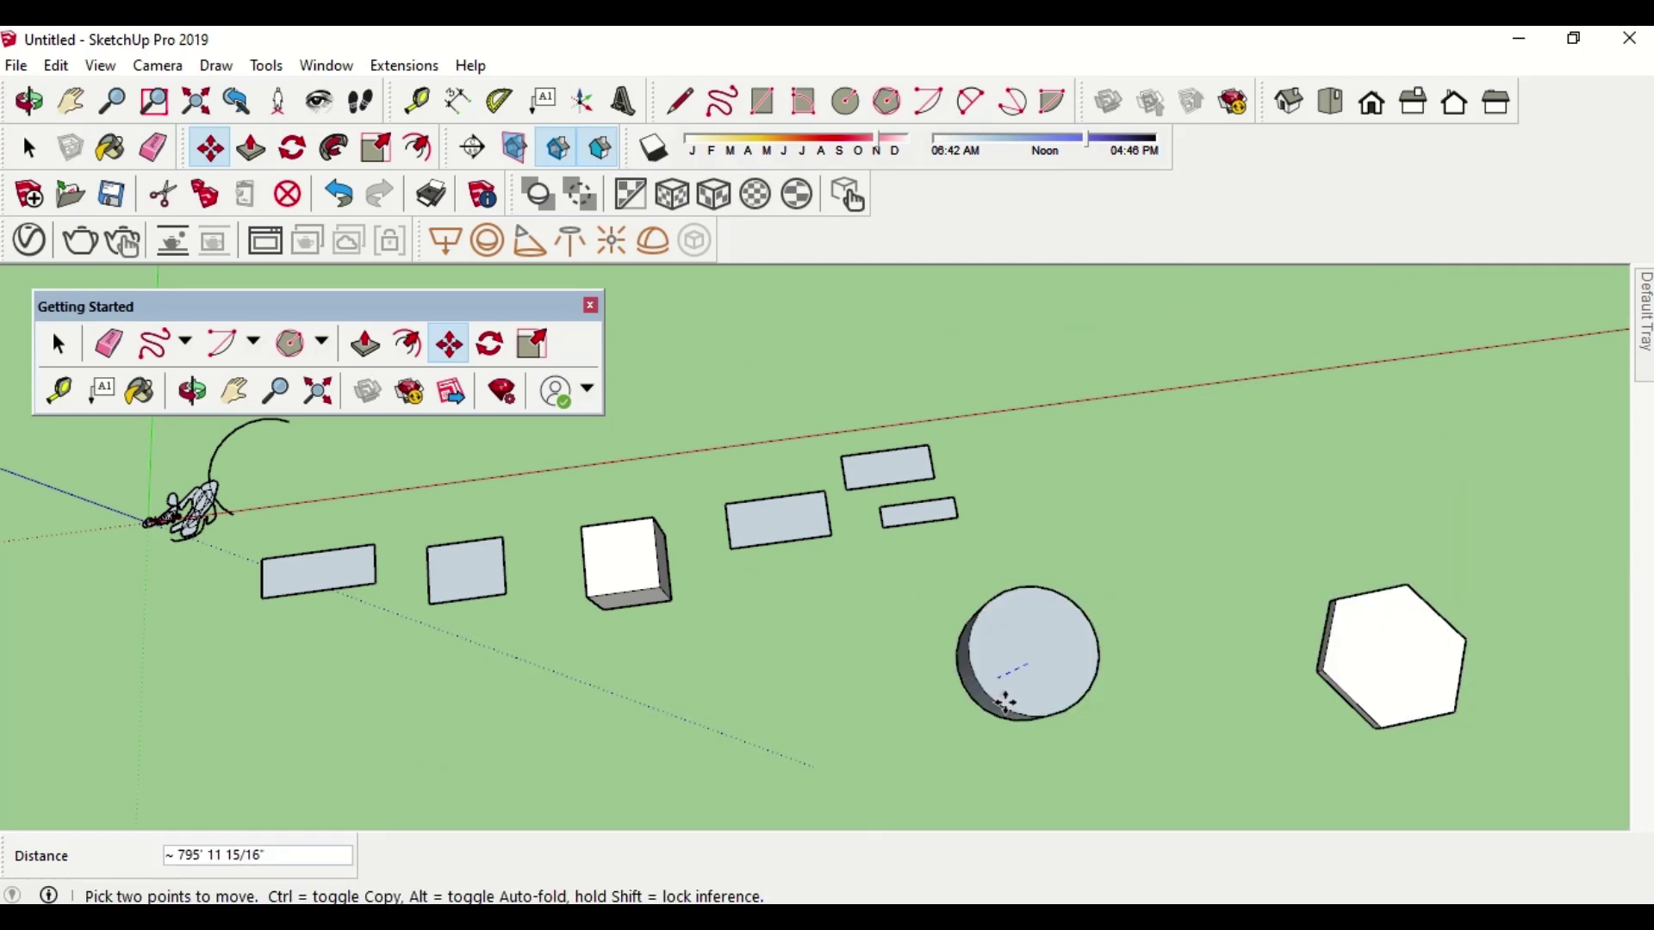
pyautogui.click(1185, 571)
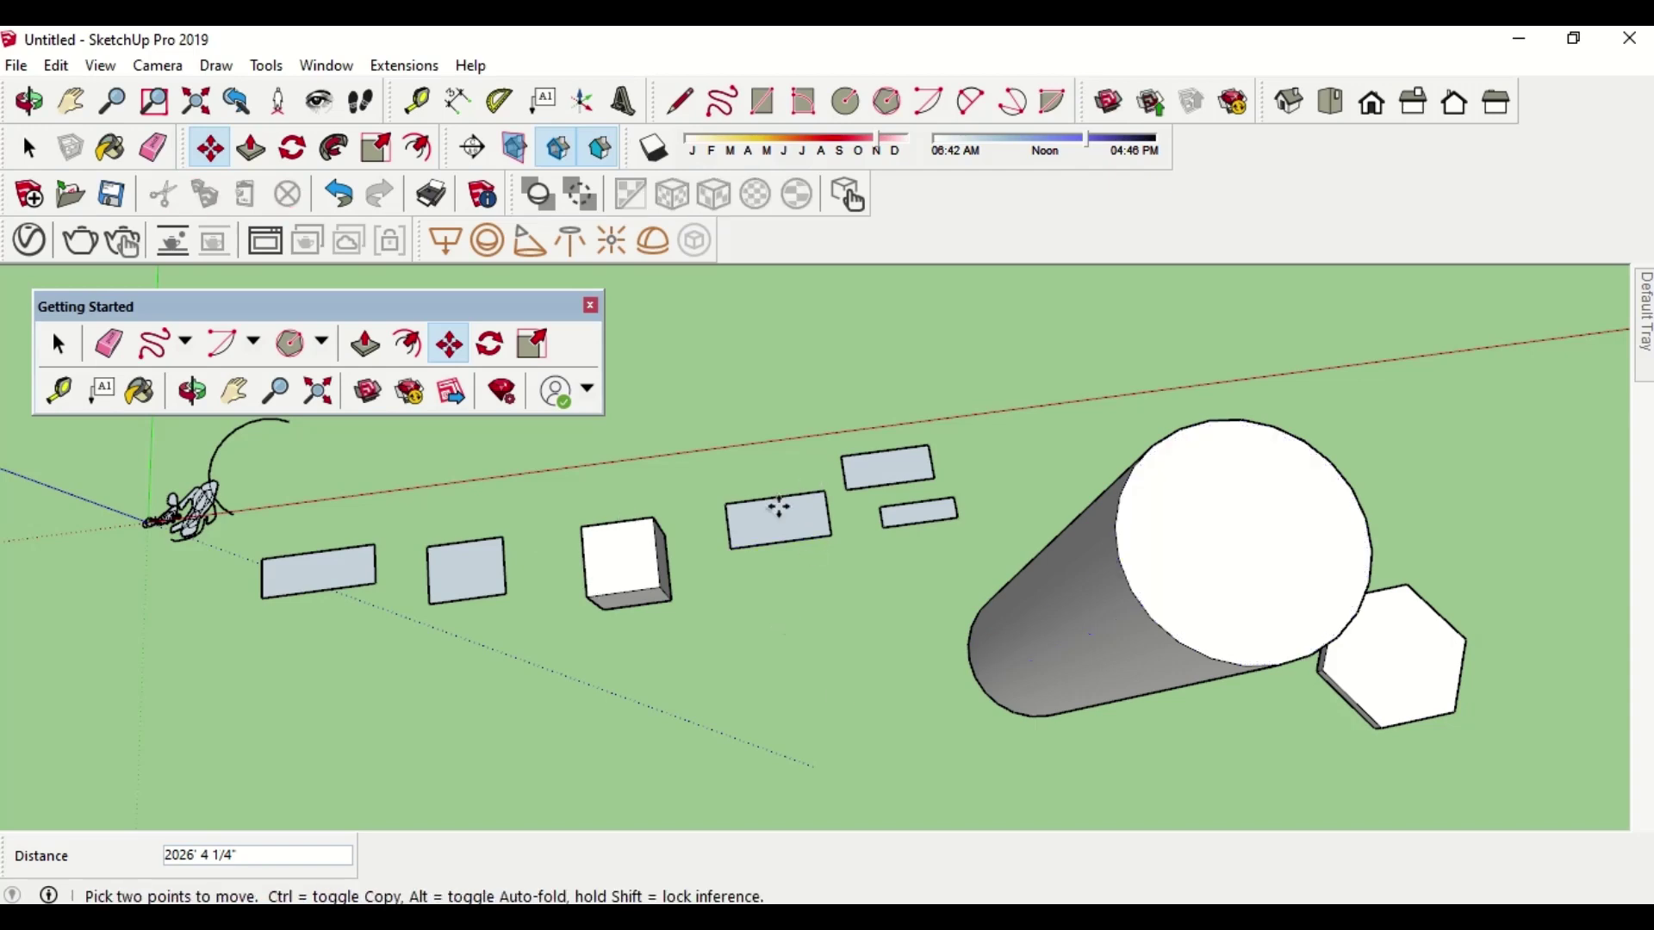
# Try to rotate the large rectangle about its corner nearest the cube, with the baseline along the red axis
pyautogui.click(503, 354)
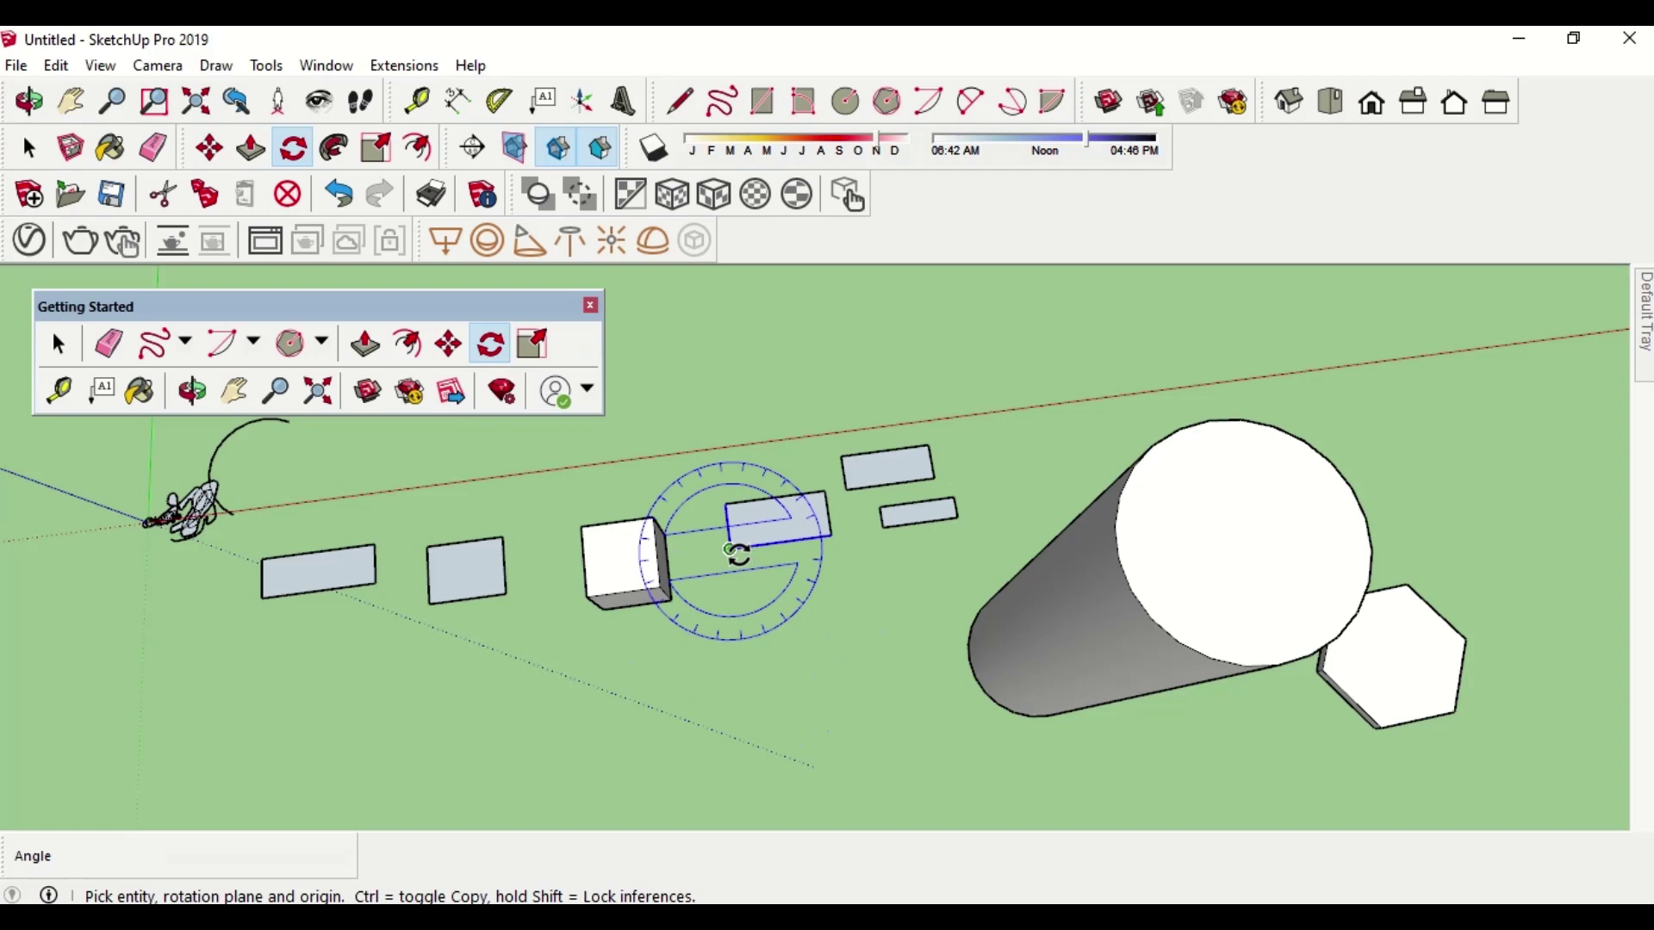
pyautogui.click(732, 551)
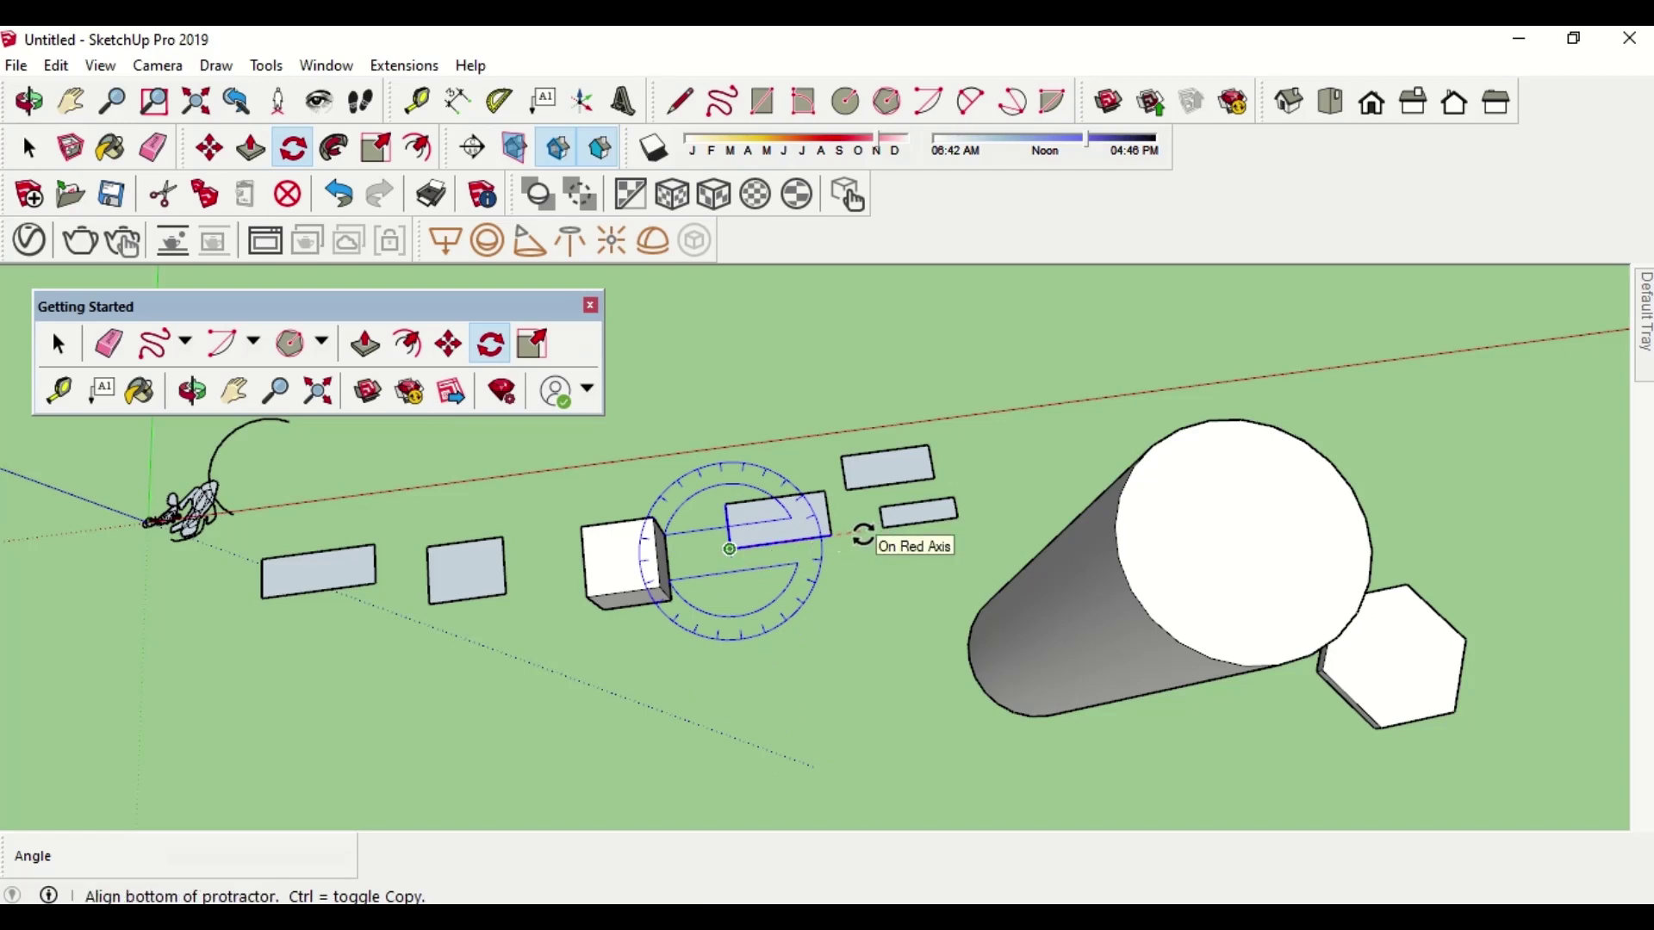
pyautogui.click(864, 535)
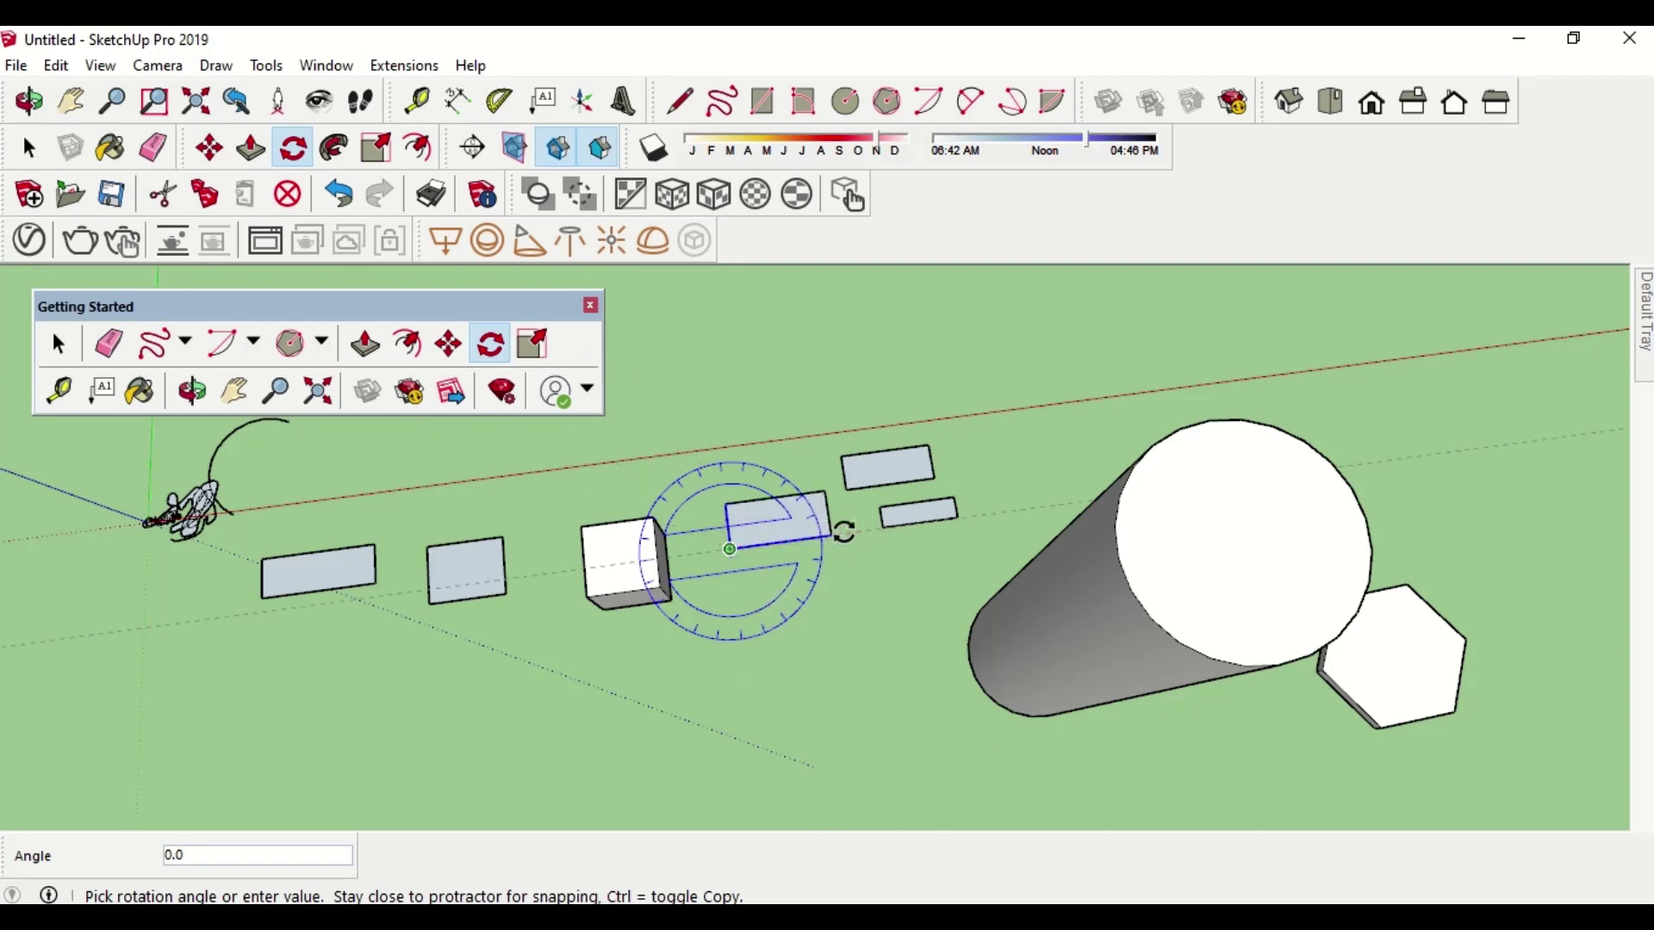
pyautogui.click(844, 533)
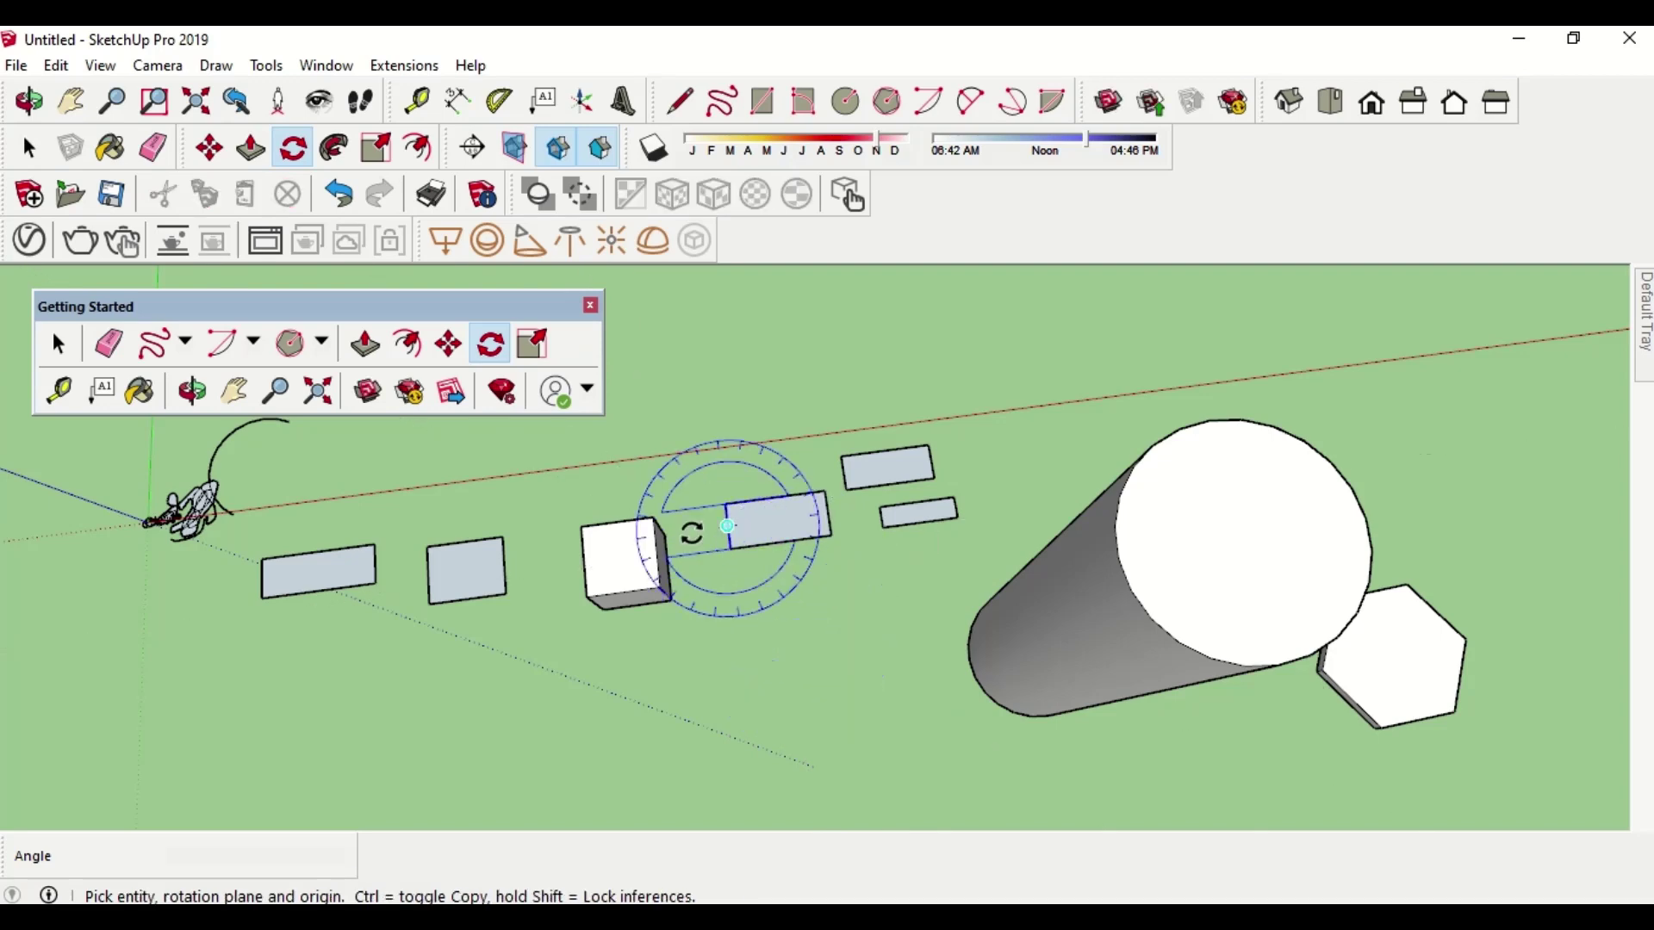
# Scale the large rectangle beside the cube along the green axis, stretching its near edge away from the red axis
pyautogui.click(539, 353)
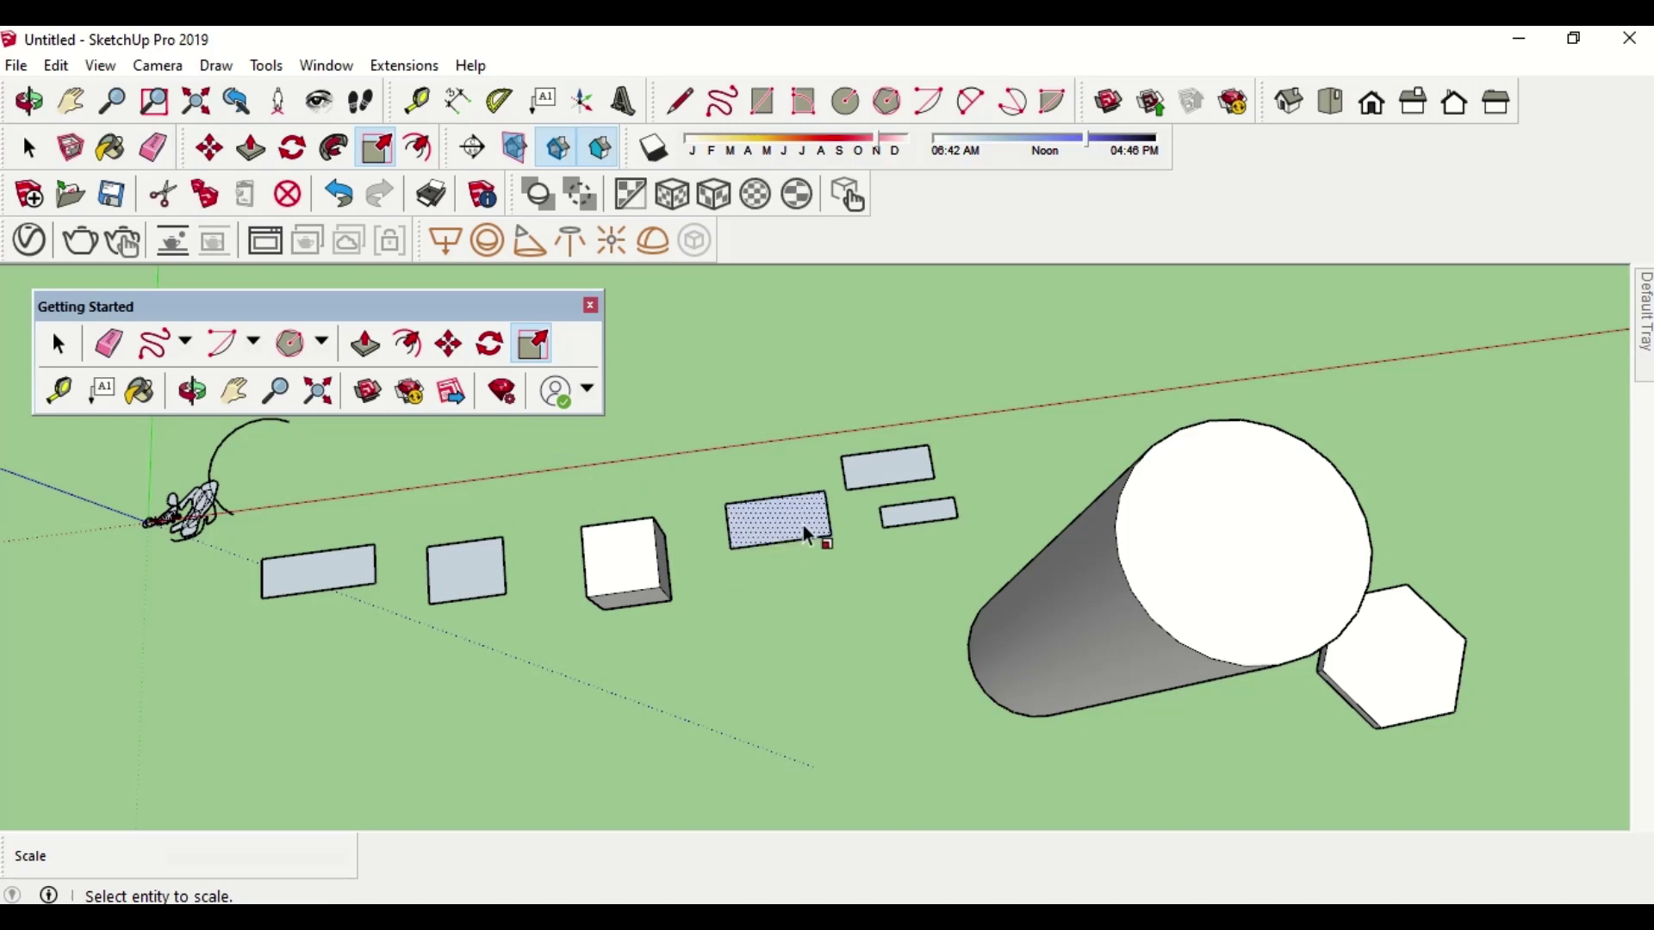
pyautogui.scroll(5, 810, 538)
pyautogui.moveTo(794, 499); pyautogui.dragTo(746, 382, button='middle')
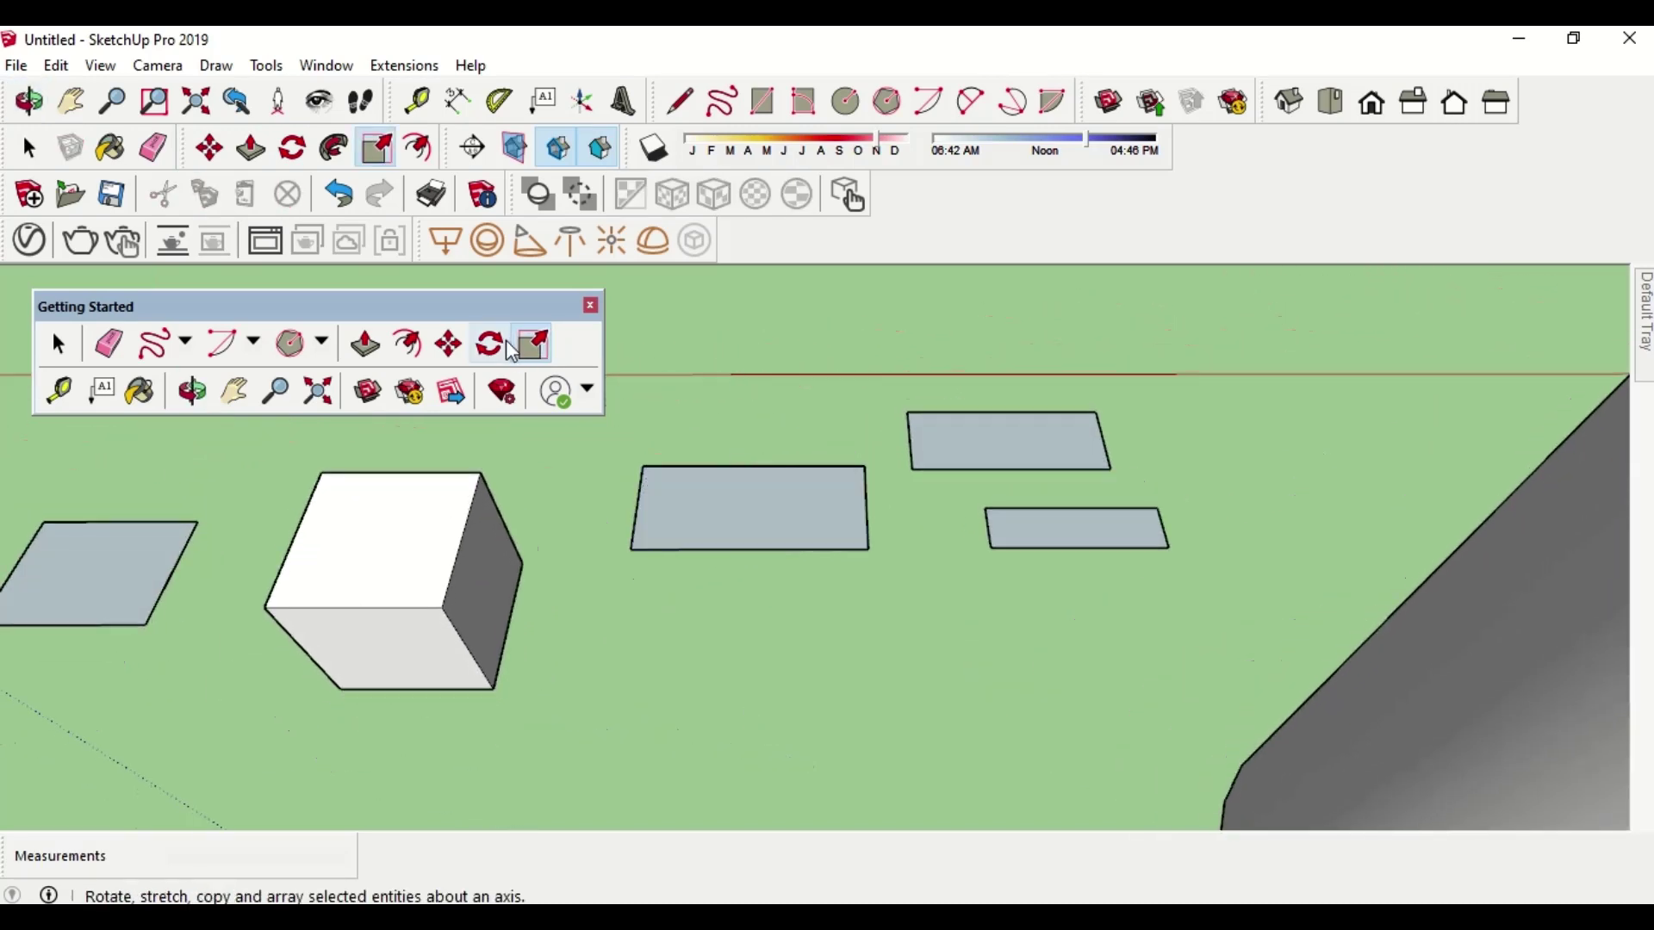
pyautogui.click(730, 518)
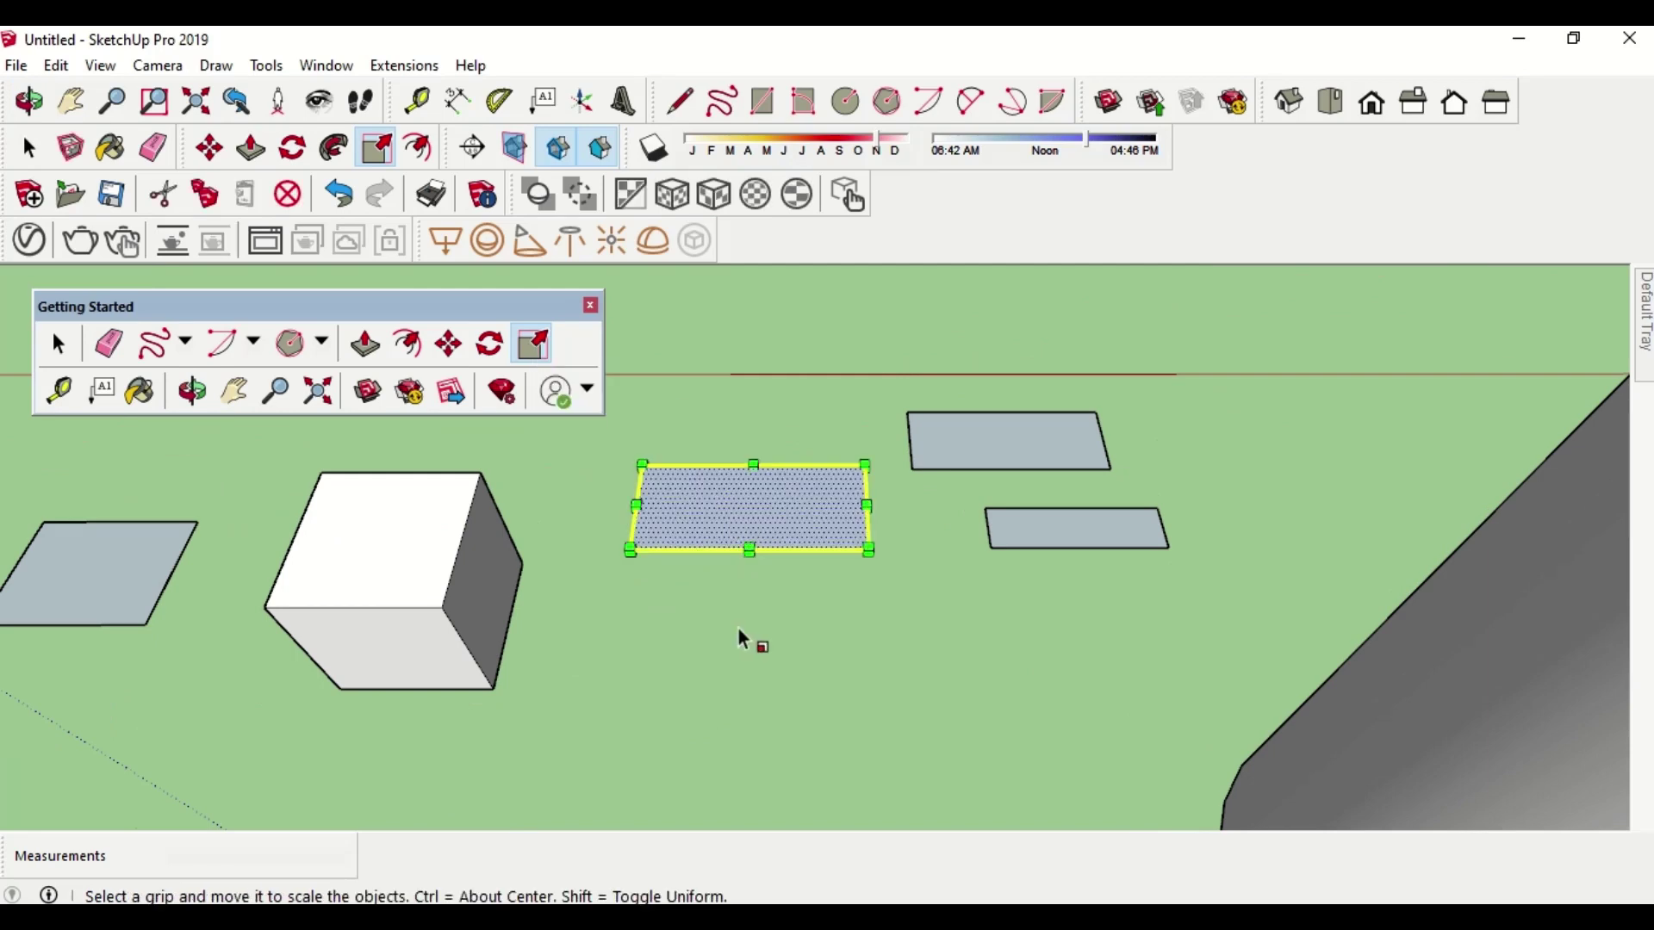
pyautogui.scroll(4, 794, 491)
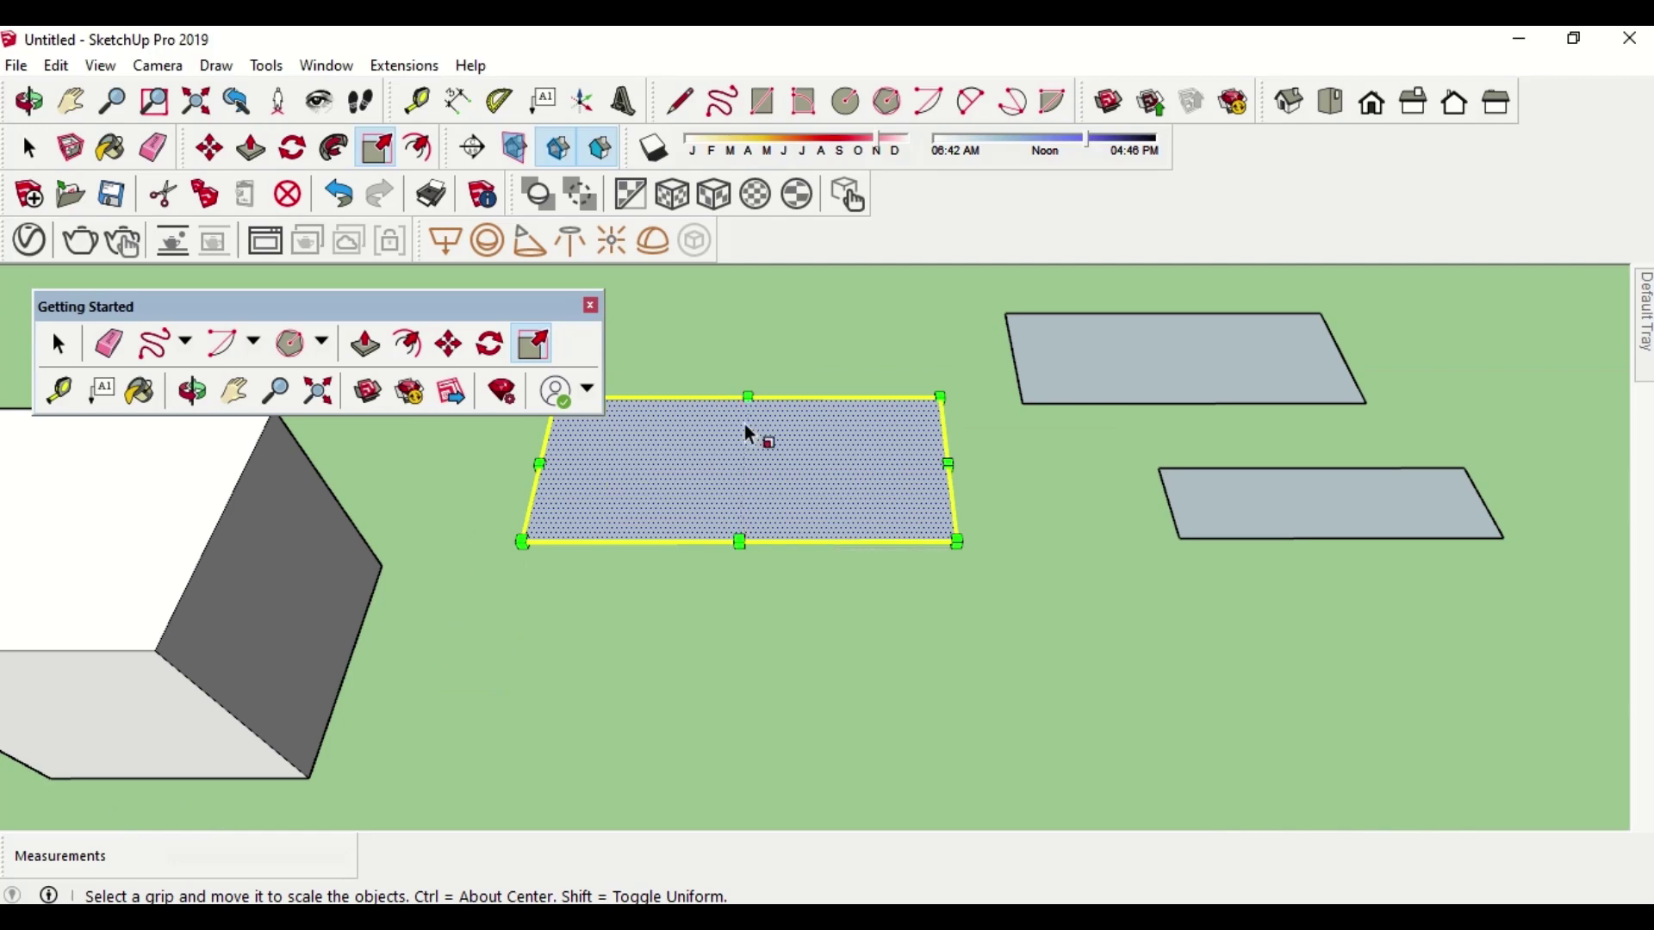
pyautogui.scroll(-4, 702, 636)
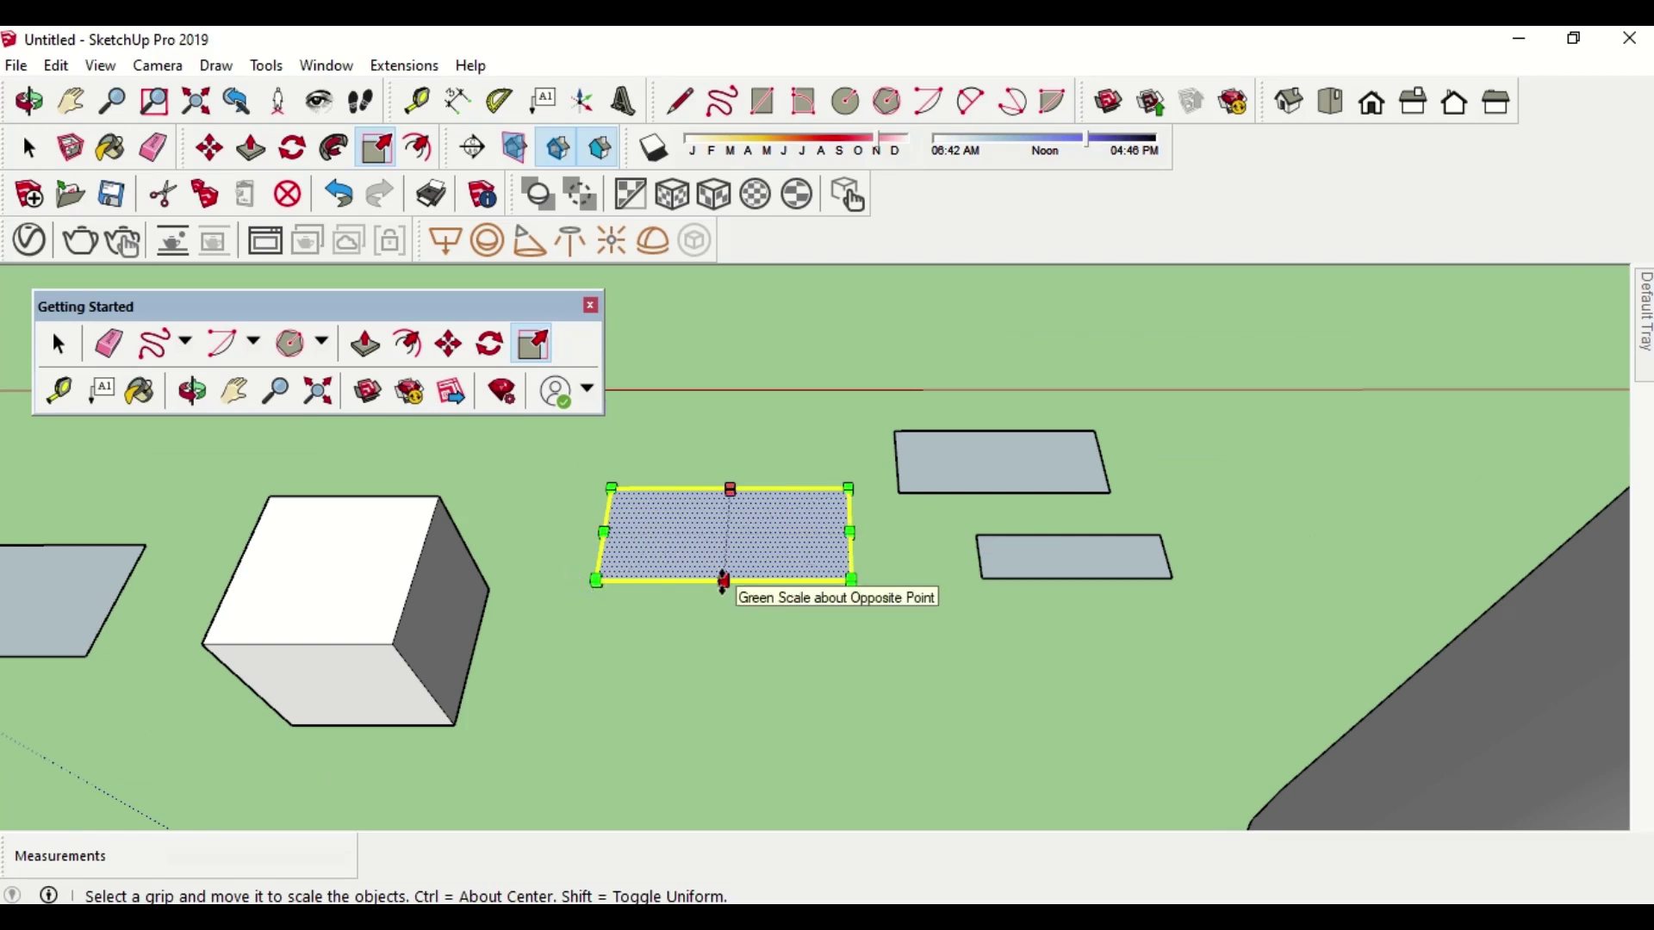
pyautogui.moveTo(724, 582); pyautogui.dragTo(695, 724)
# Try widening the rectangle and scaling it by 1.50 along green toward the red axis, and undo both changes
pyautogui.moveTo(853, 591); pyautogui.dragTo(911, 608)
pyautogui.moveTo(757, 488); pyautogui.dragTo(760, 403)
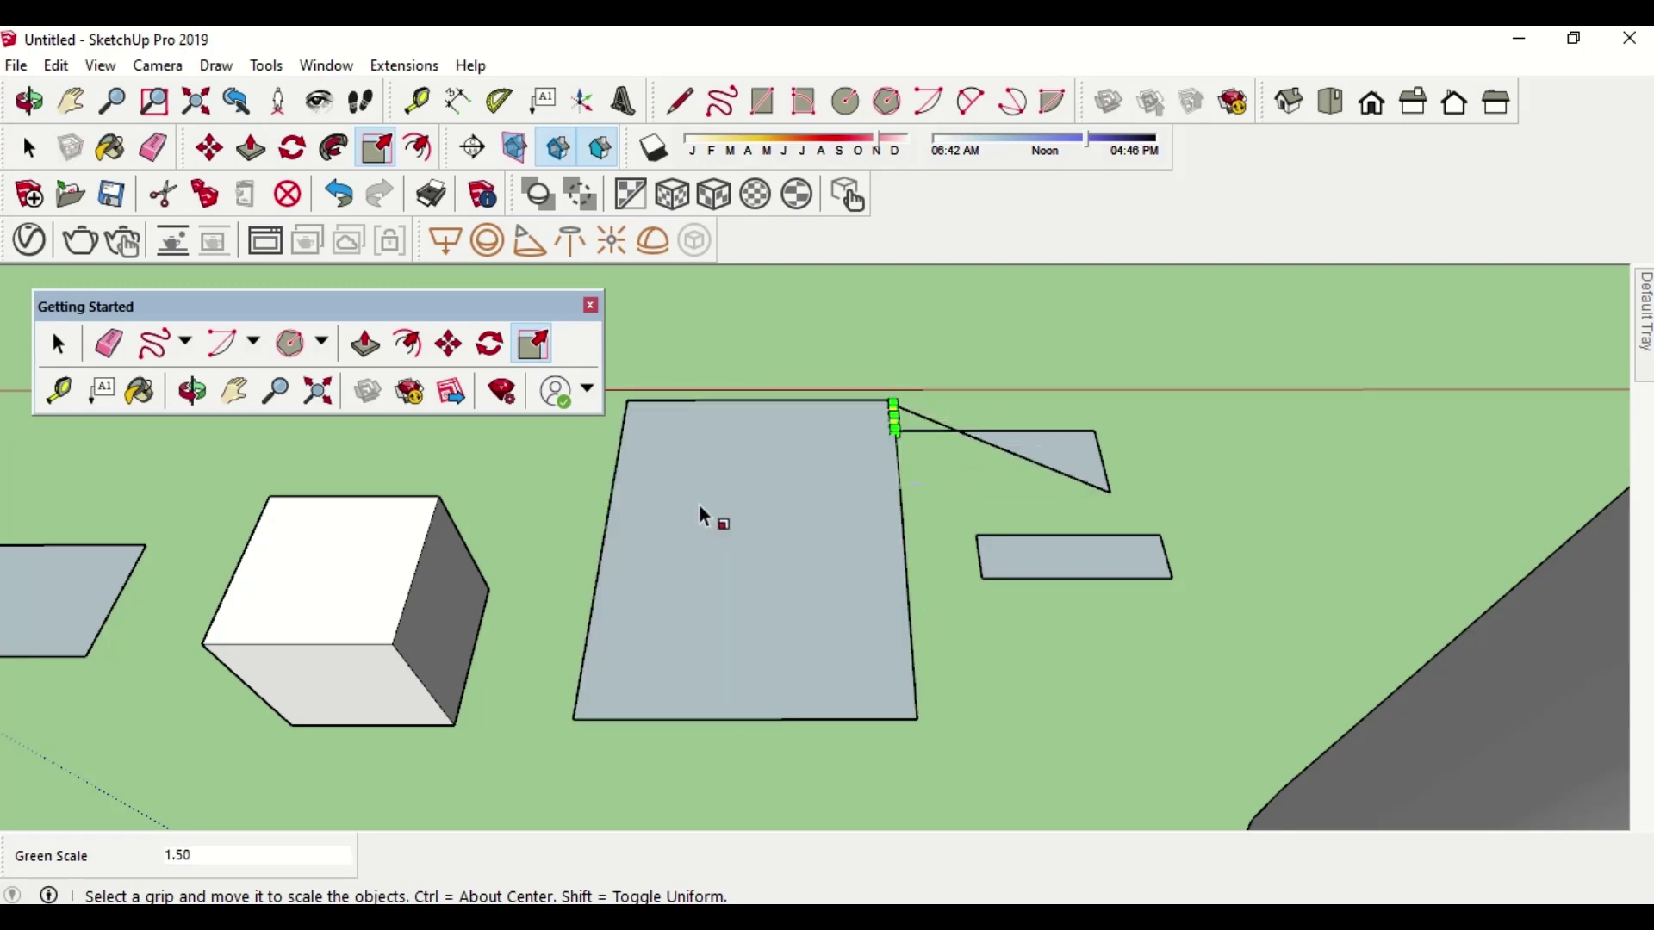
pyautogui.hotkey('ctrl', 'z')
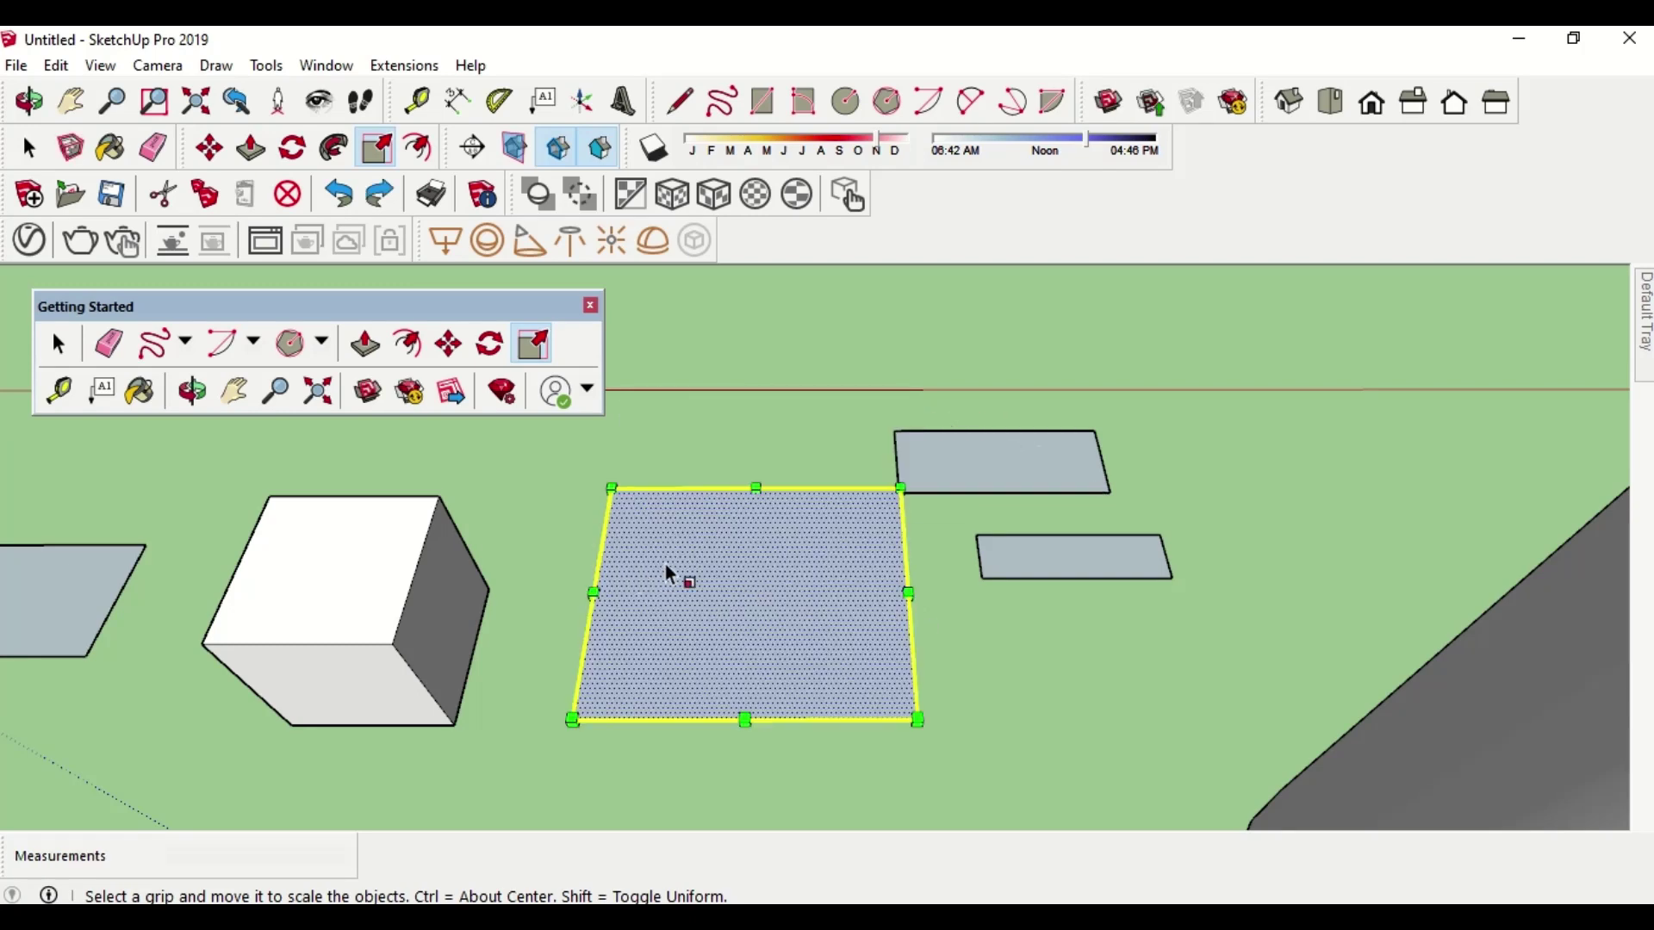
pyautogui.hotkey('ctrl', 'z')
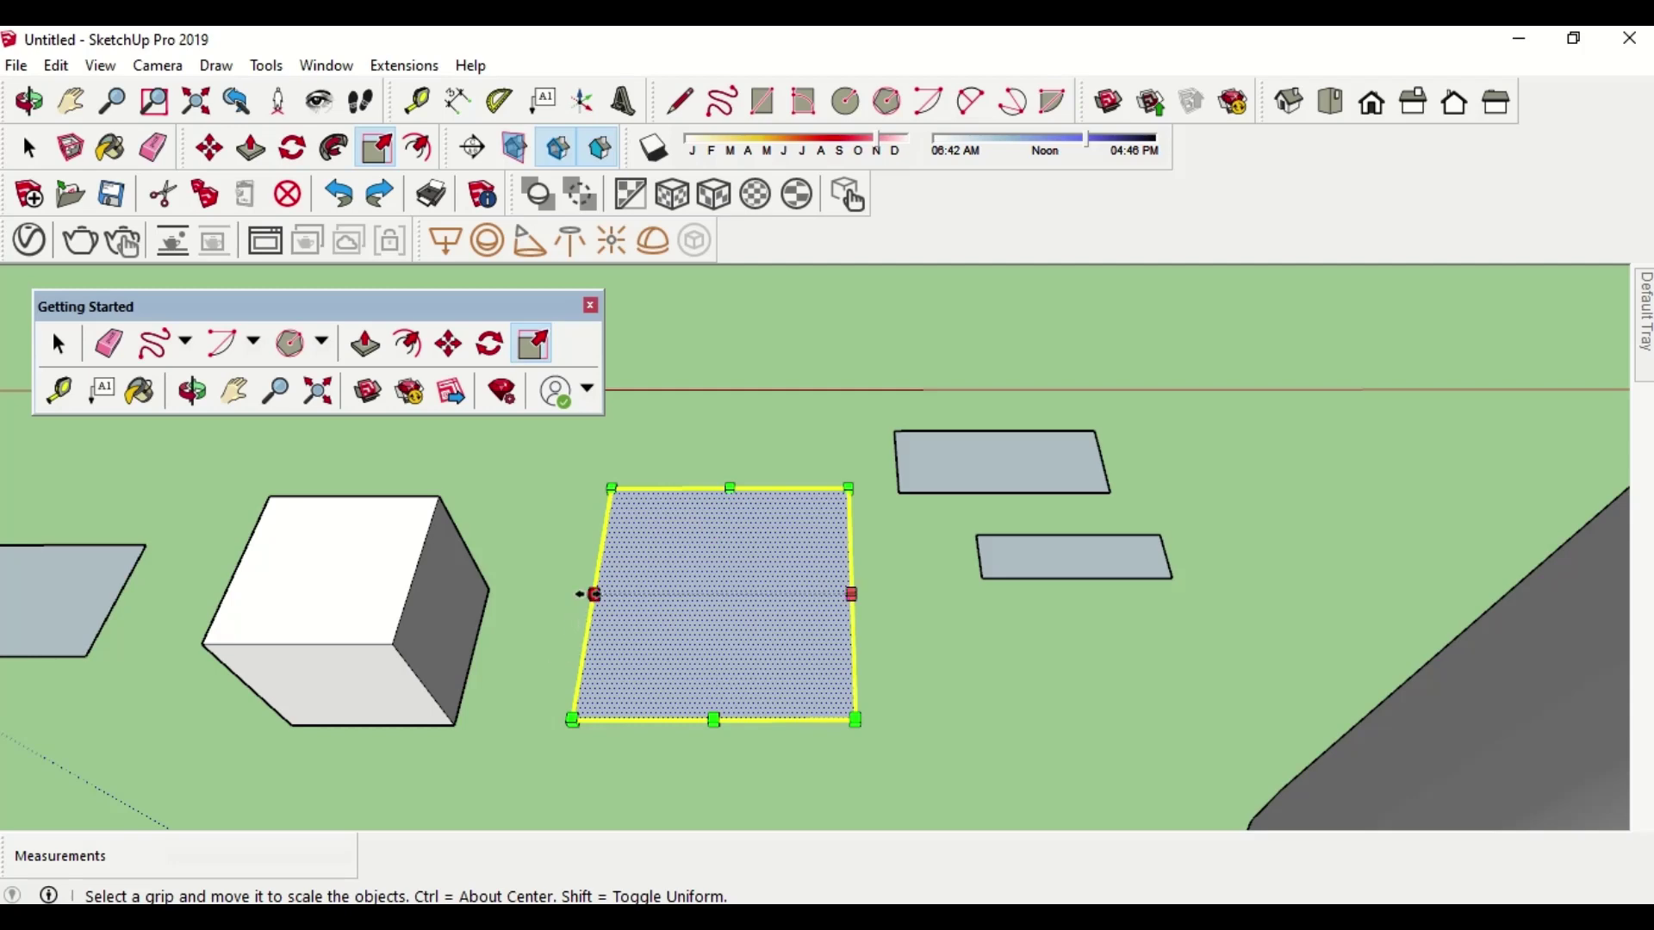
# Widen the rectangle toward the cube, and scale it along green by 1.28 at the near edge and 1.66 at the far edge
pyautogui.moveTo(583, 594); pyautogui.dragTo(540, 593)
pyautogui.moveTo(680, 720); pyautogui.dragTo(676, 803)
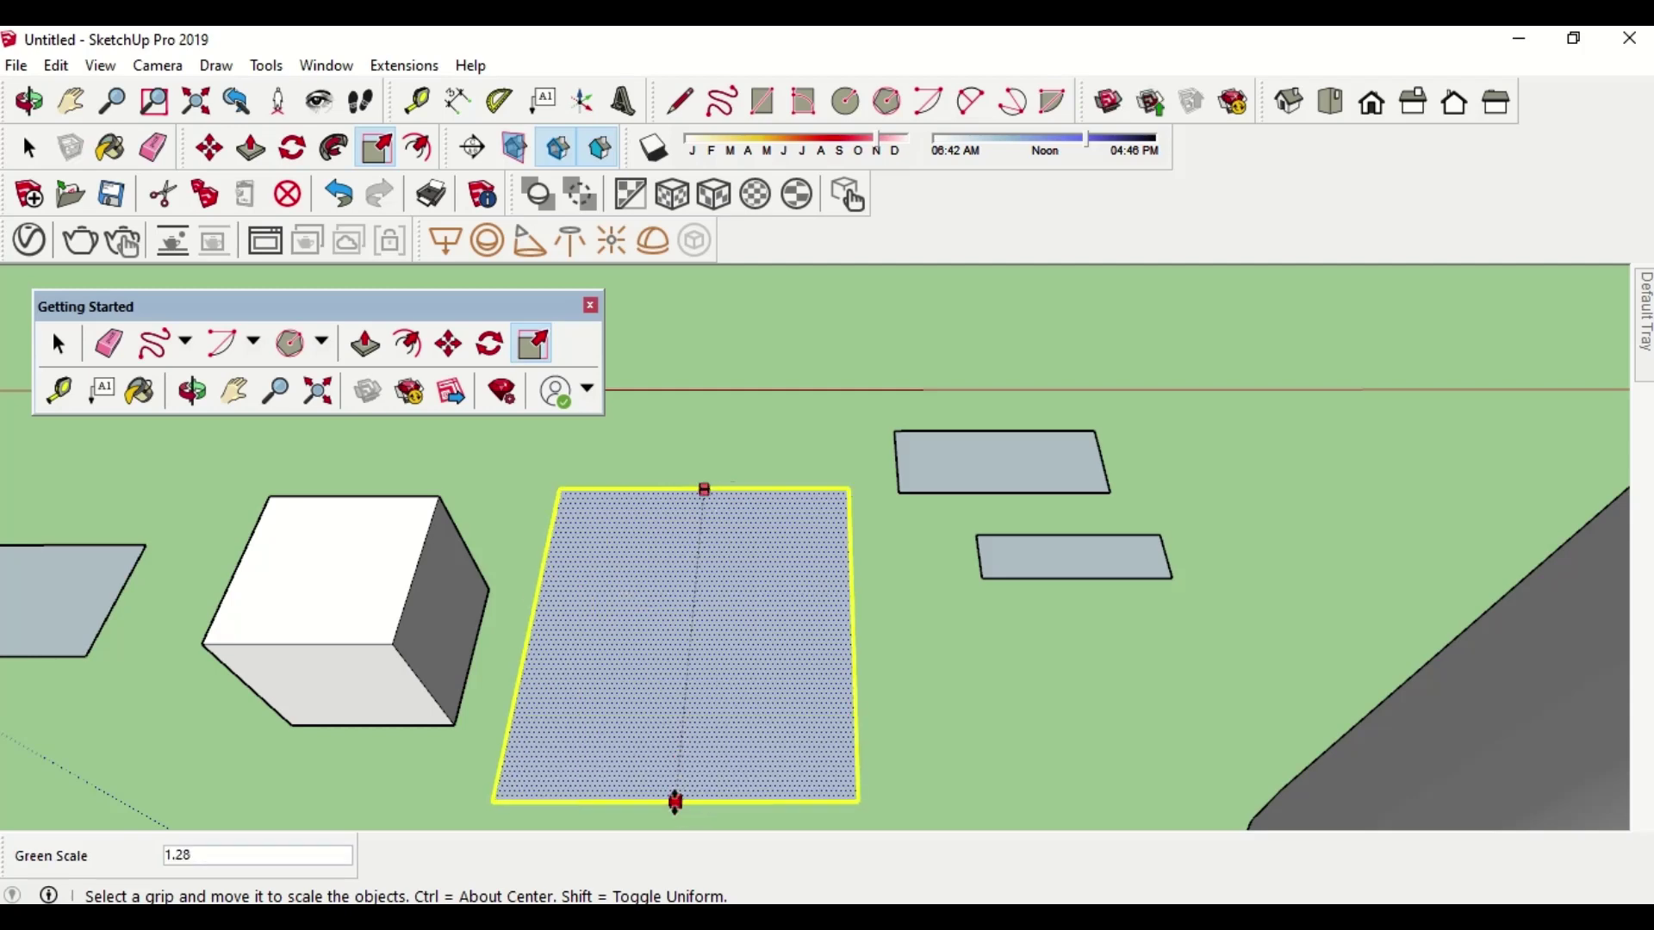
pyautogui.moveTo(704, 489); pyautogui.dragTo(719, 345)
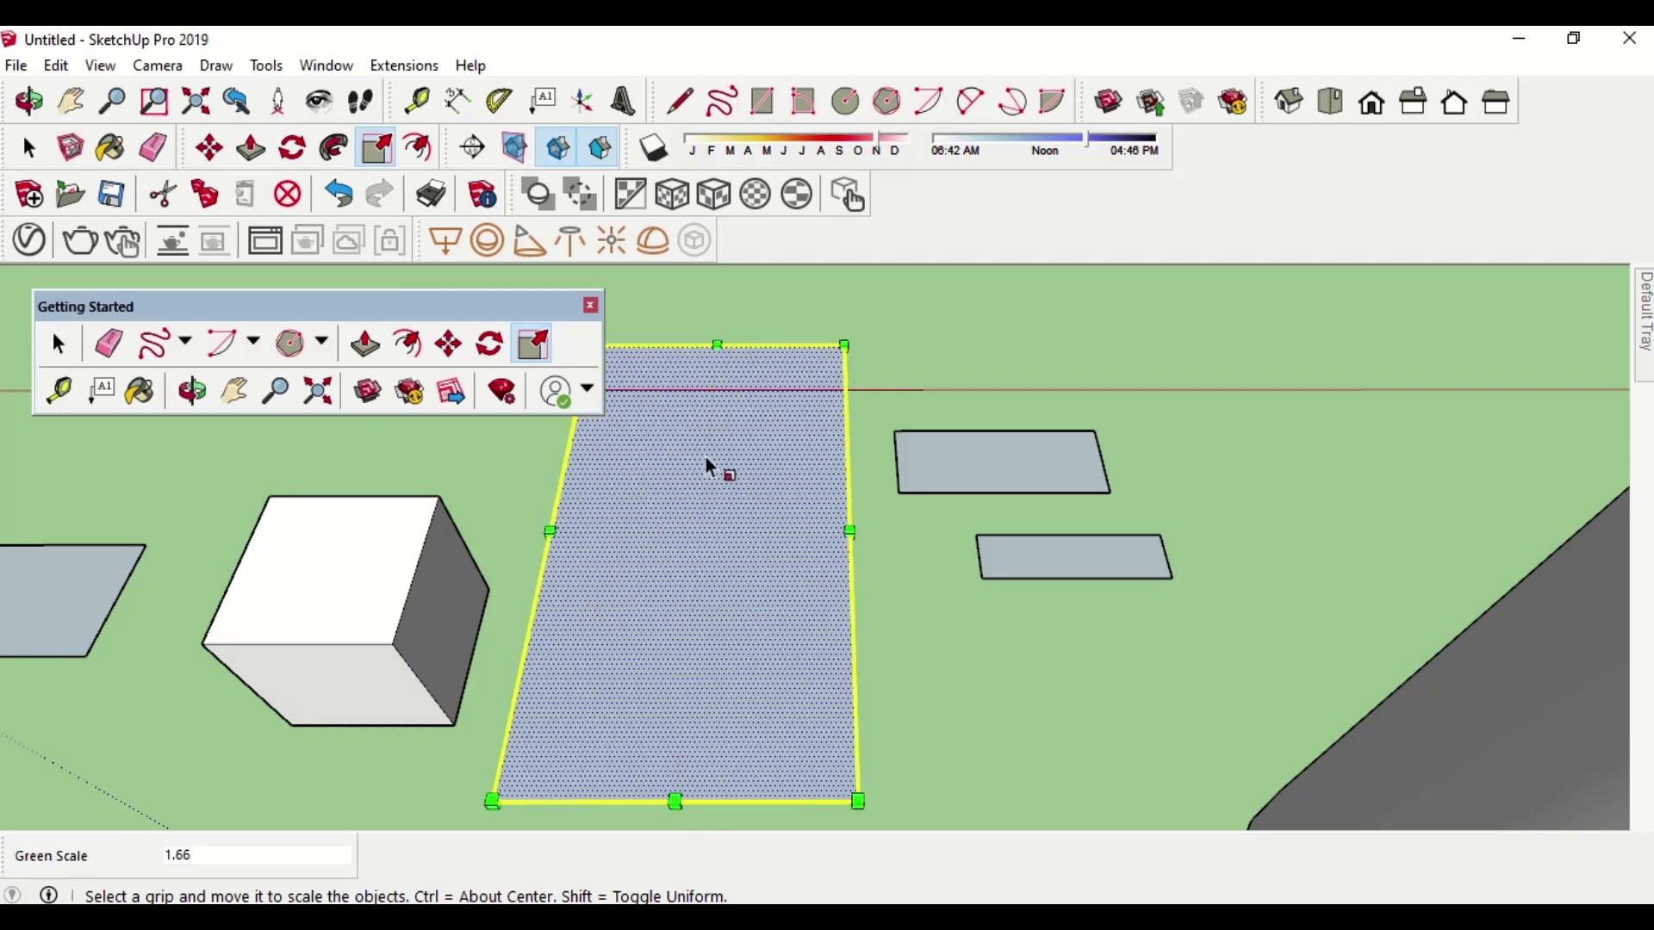
pyautogui.scroll(-10, 691, 562)
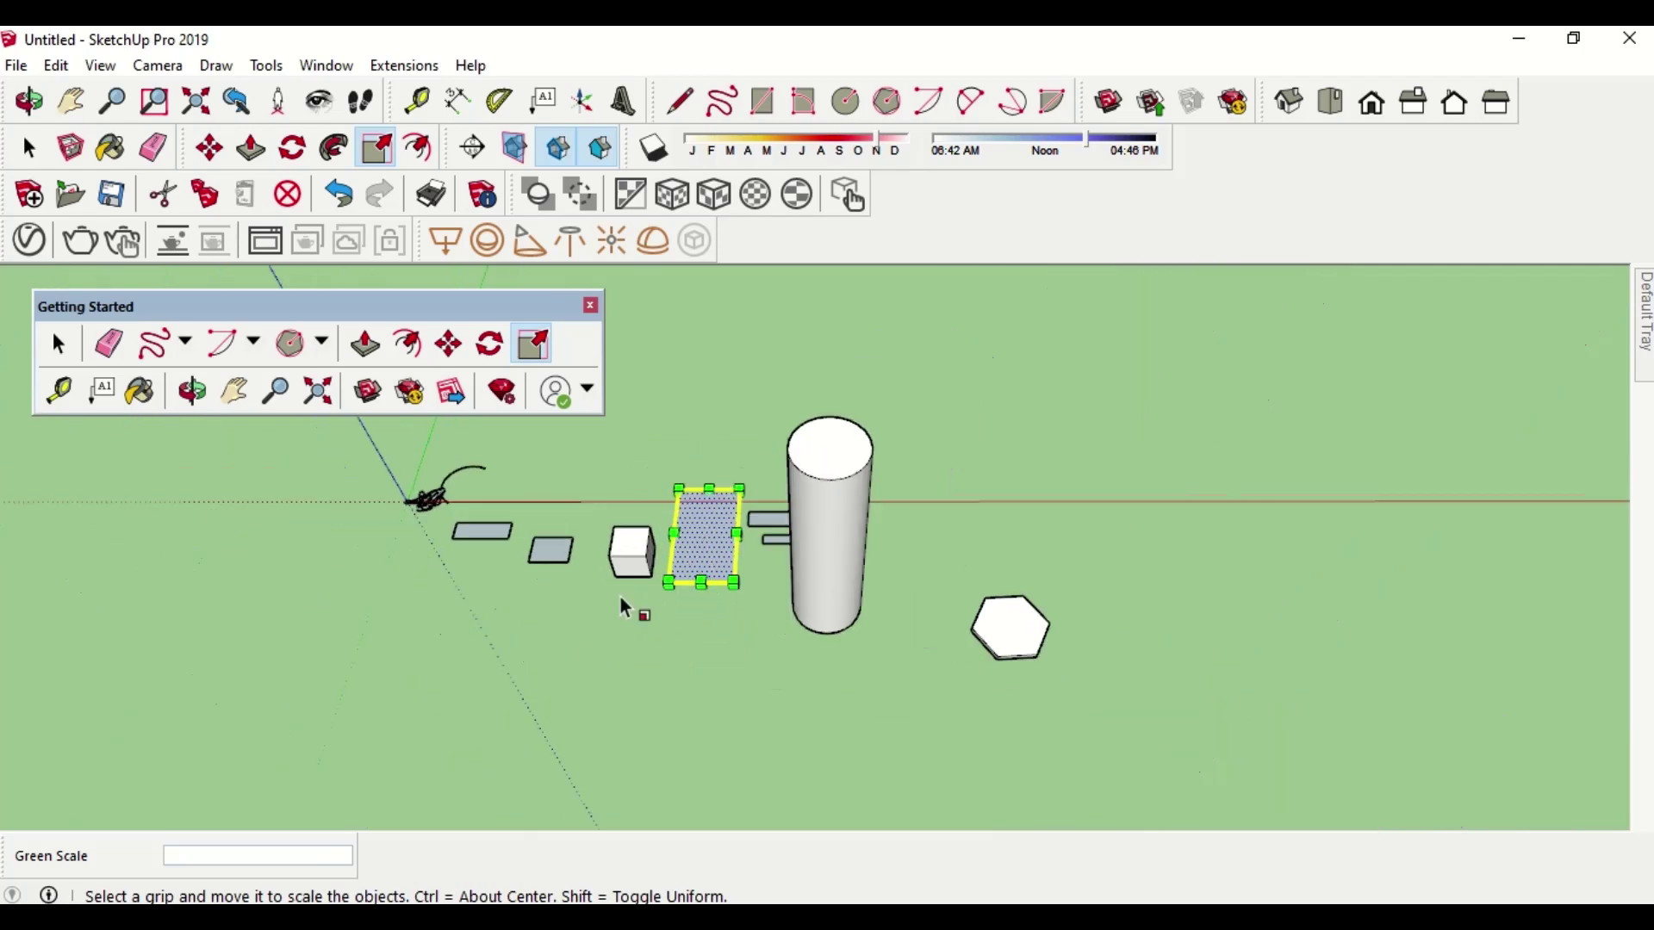
pyautogui.scroll(2, 624, 603)
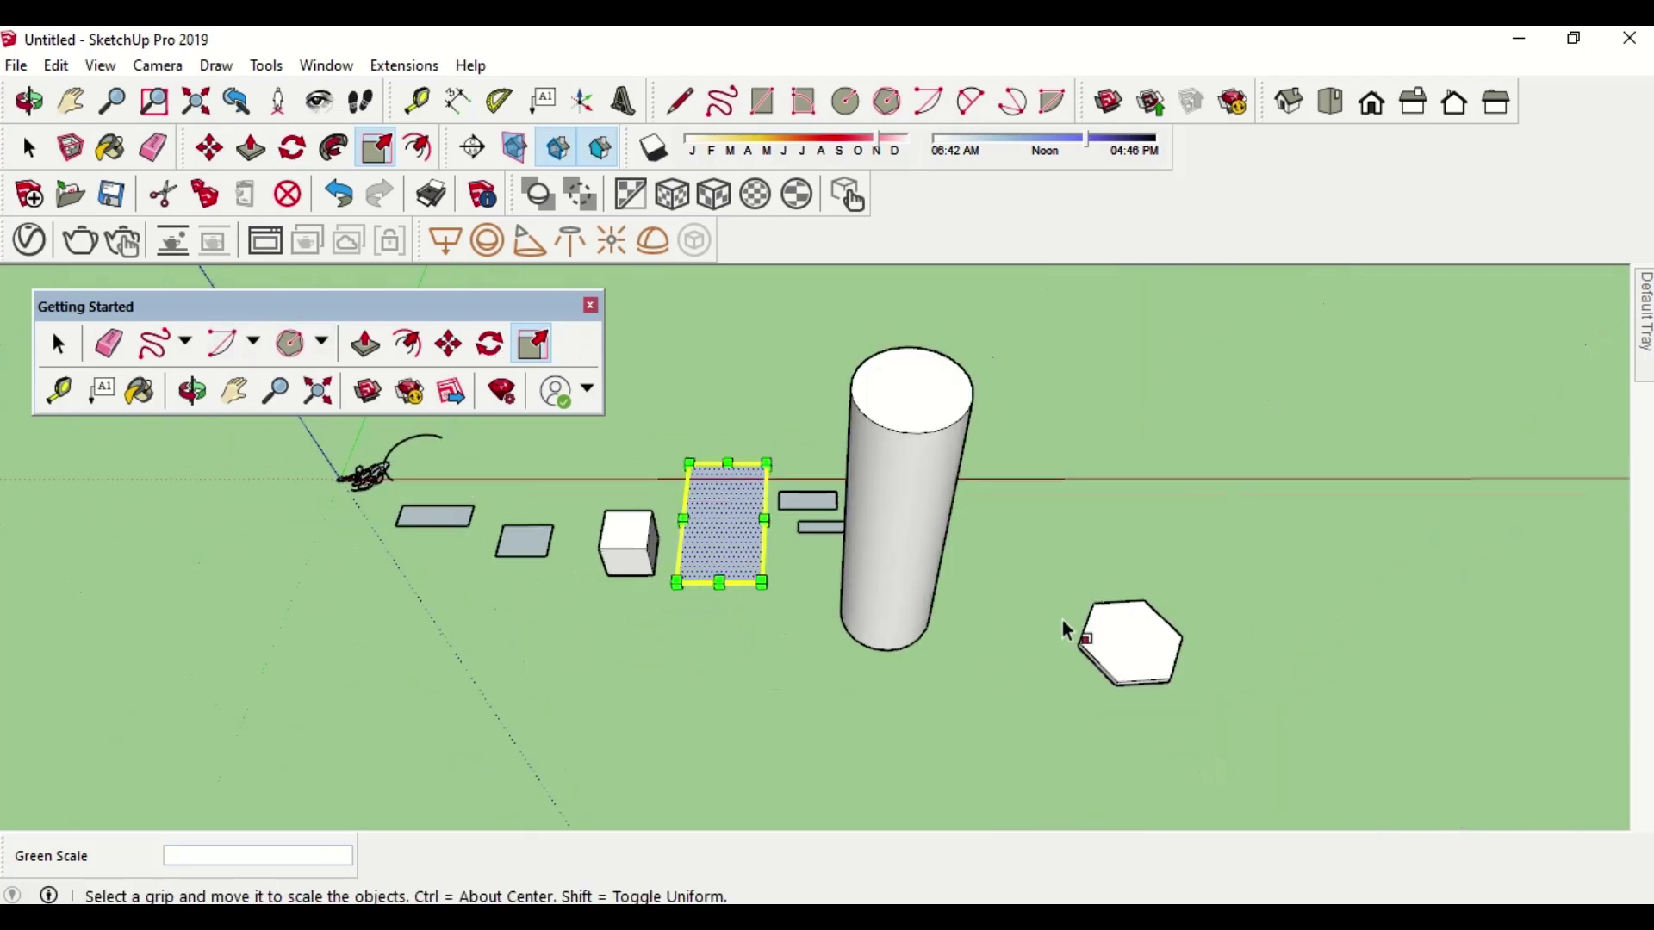
pyautogui.press('space')
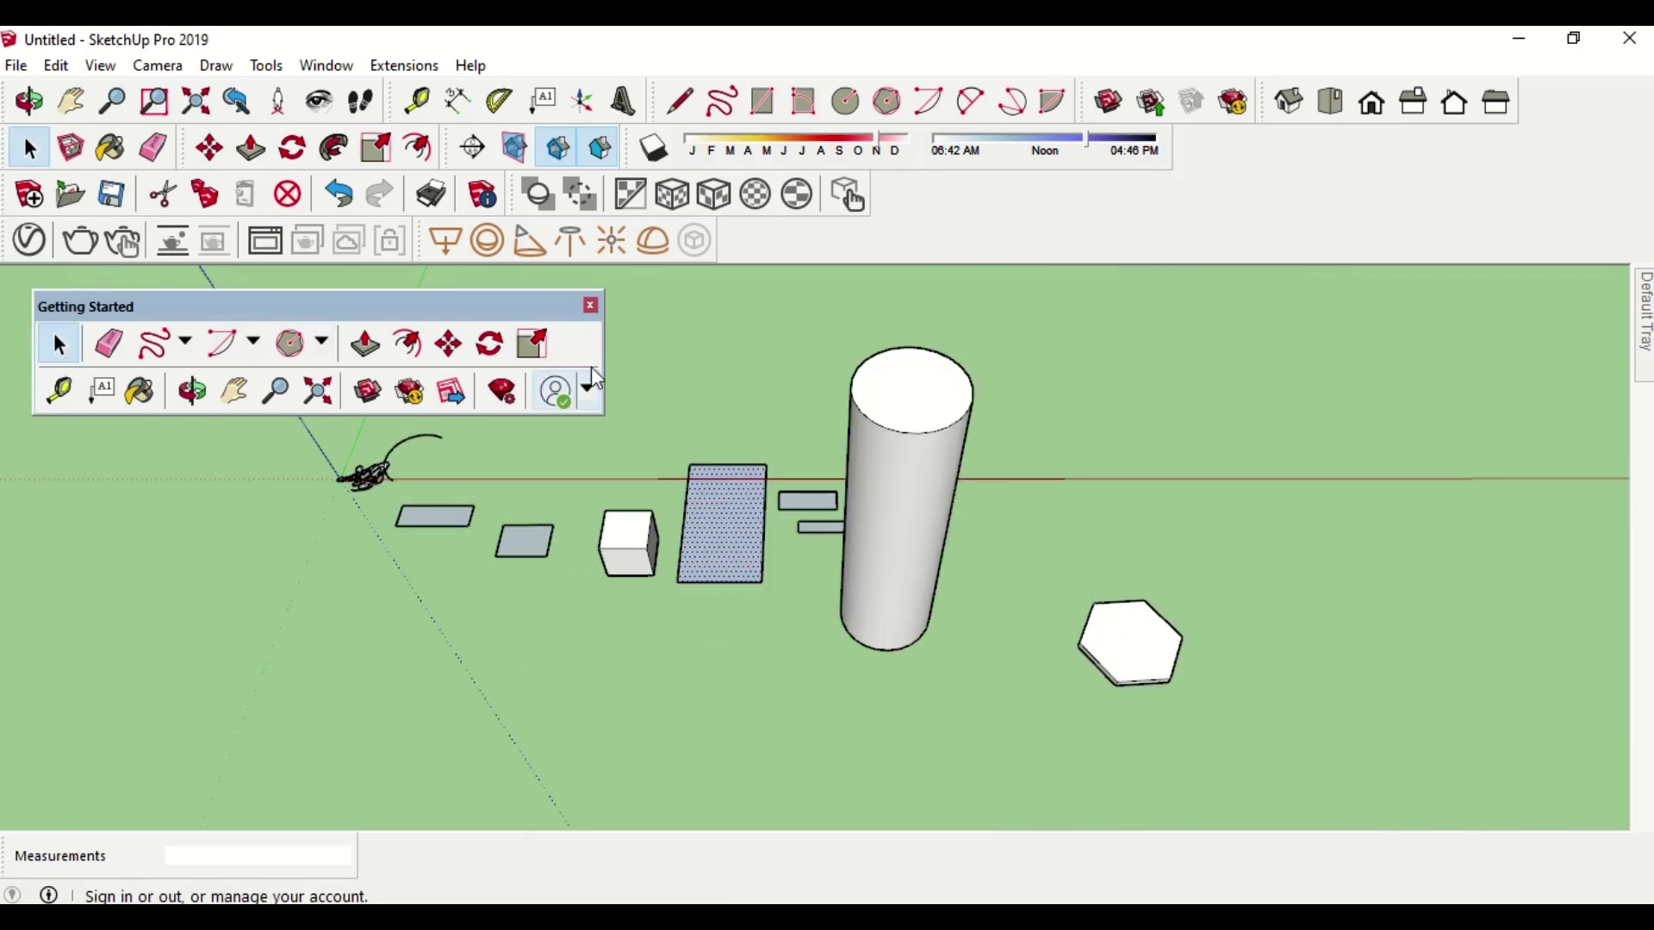
# Select the entire hexagonal prism, view its context options, reselect it and clear the selection
pyautogui.click(534, 345)
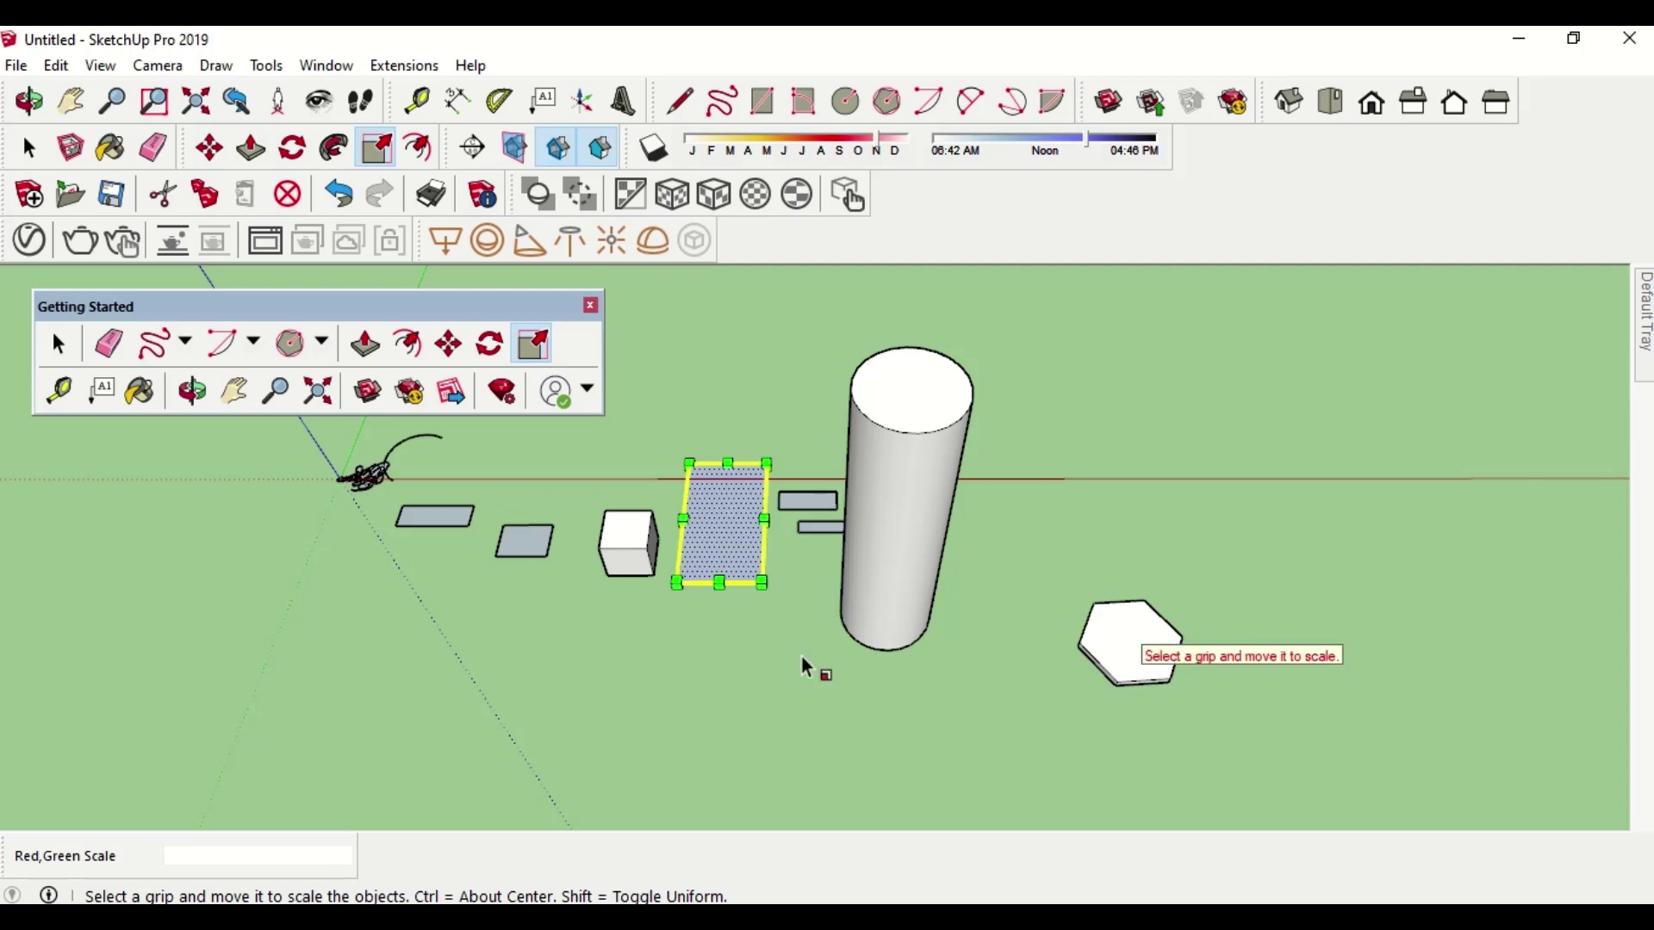
pyautogui.click(1102, 652)
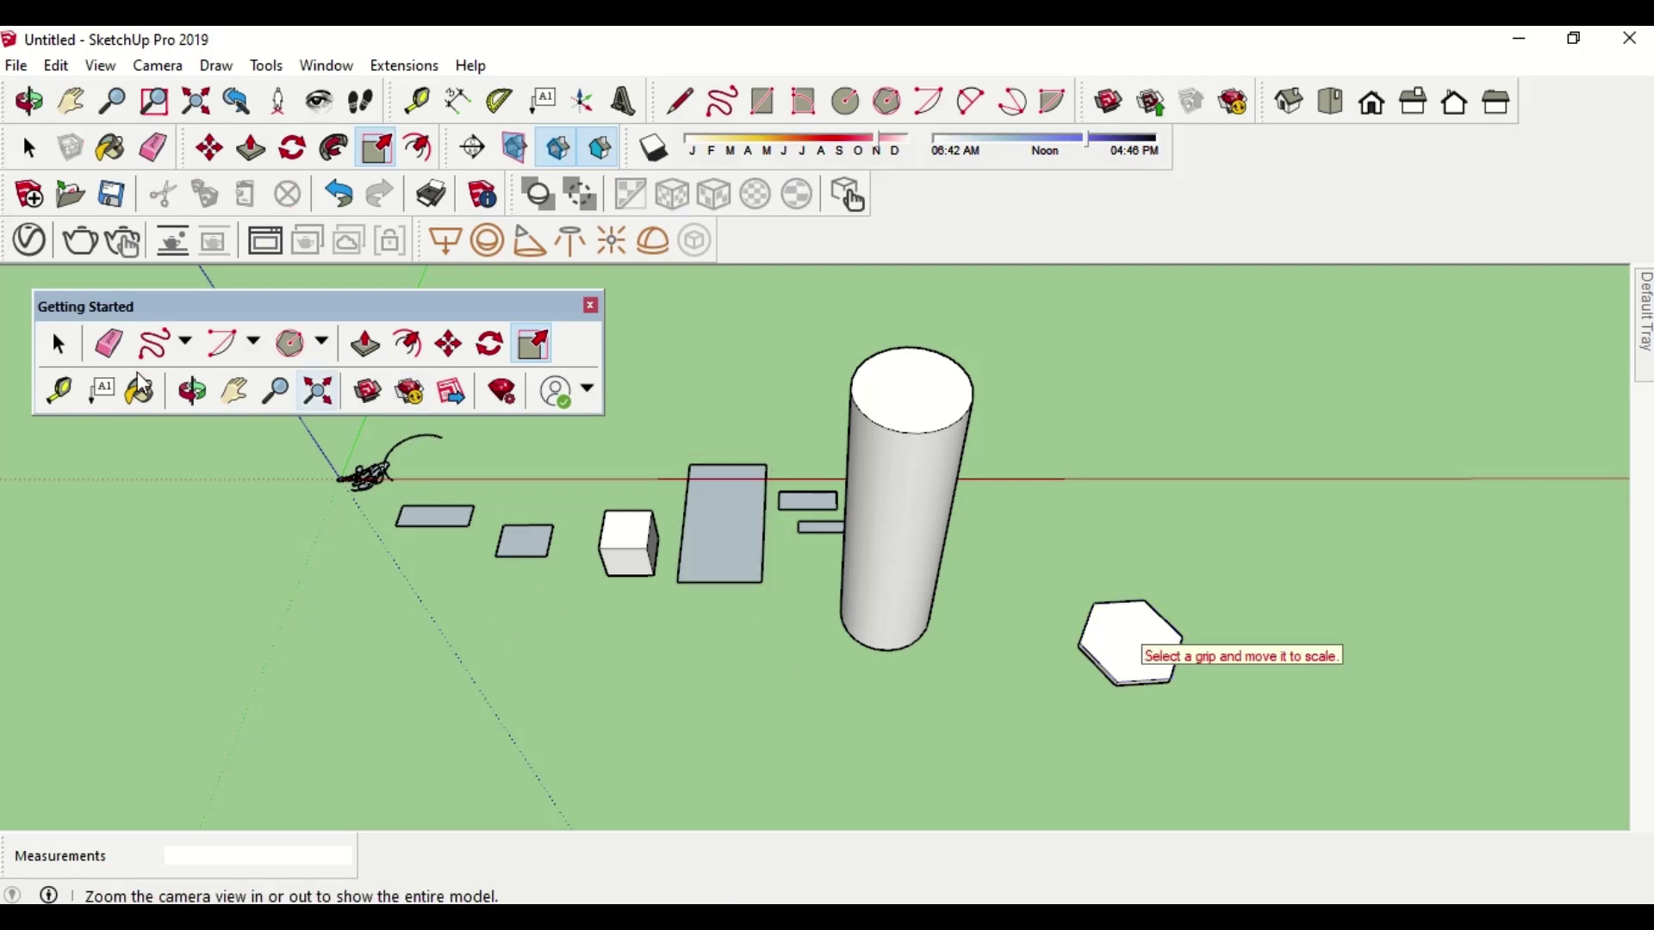
pyautogui.click(53, 347)
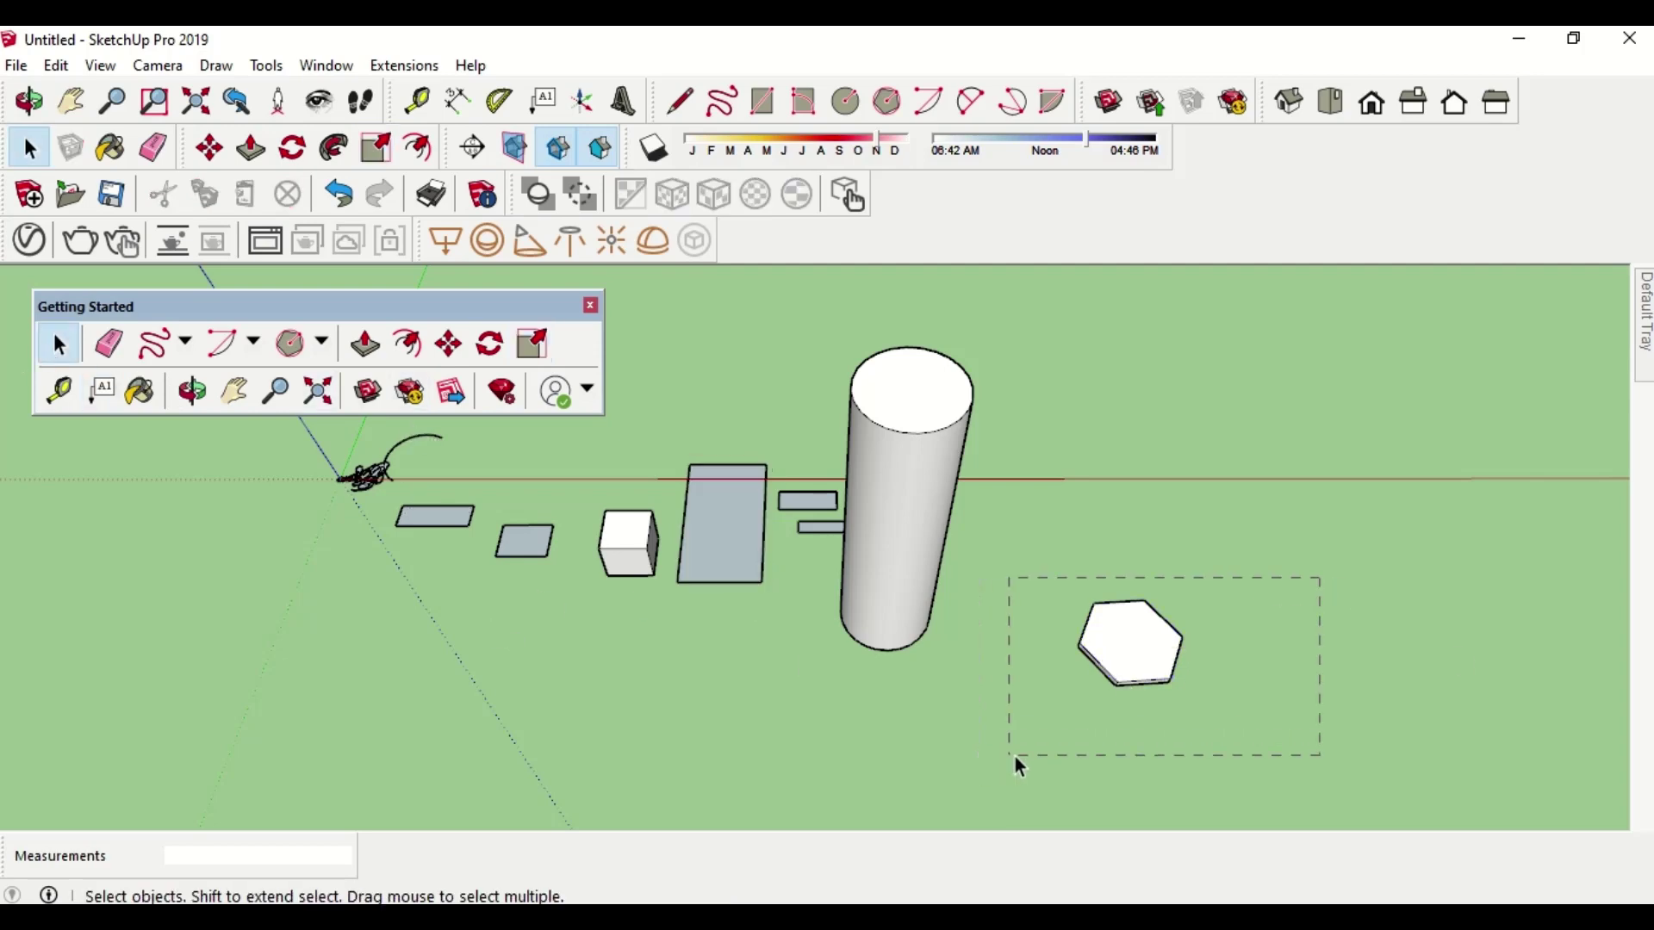
pyautogui.moveTo(1014, 757); pyautogui.dragTo(1015, 756)
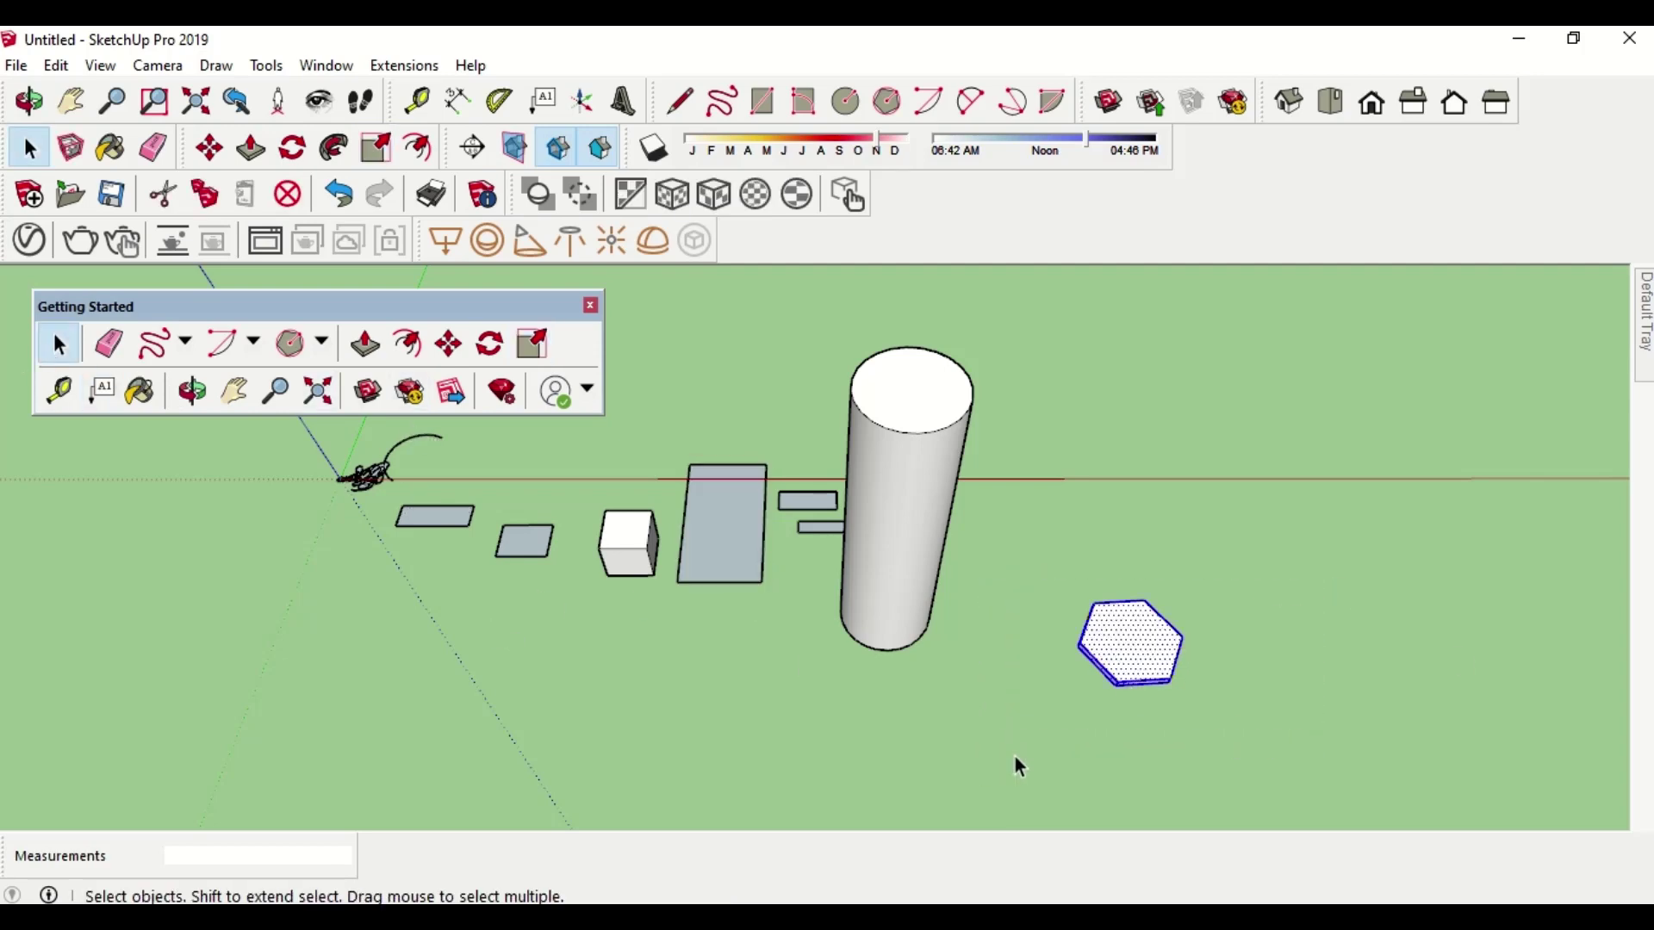
pyautogui.rightClick(1133, 648)
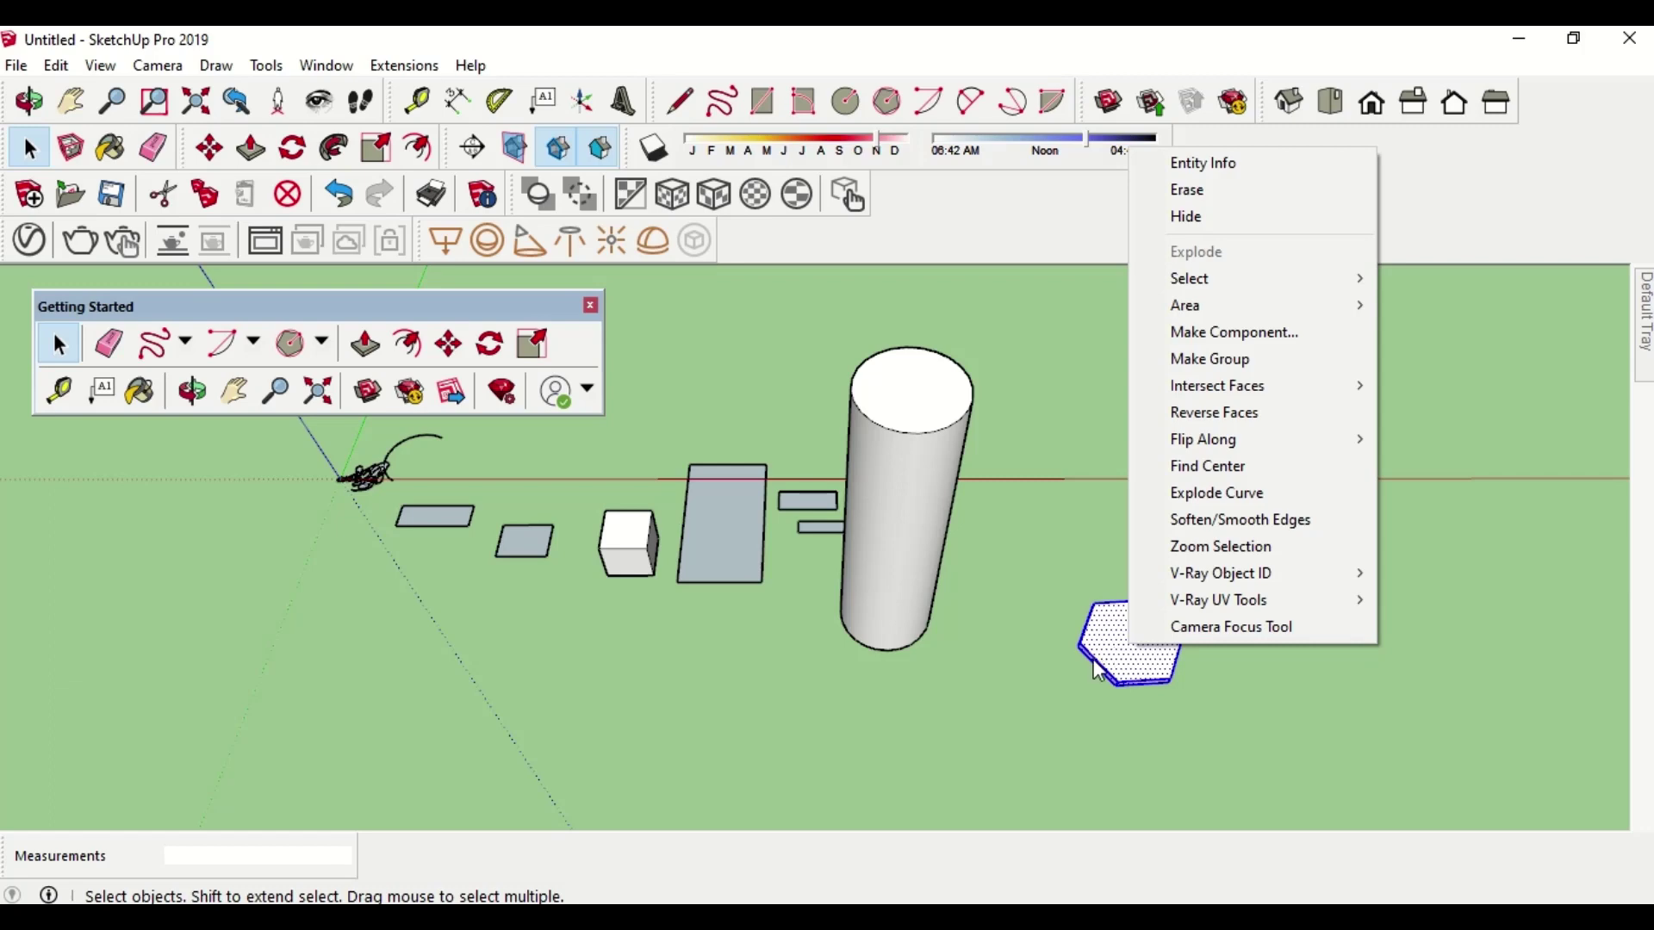
pyautogui.click(1047, 667)
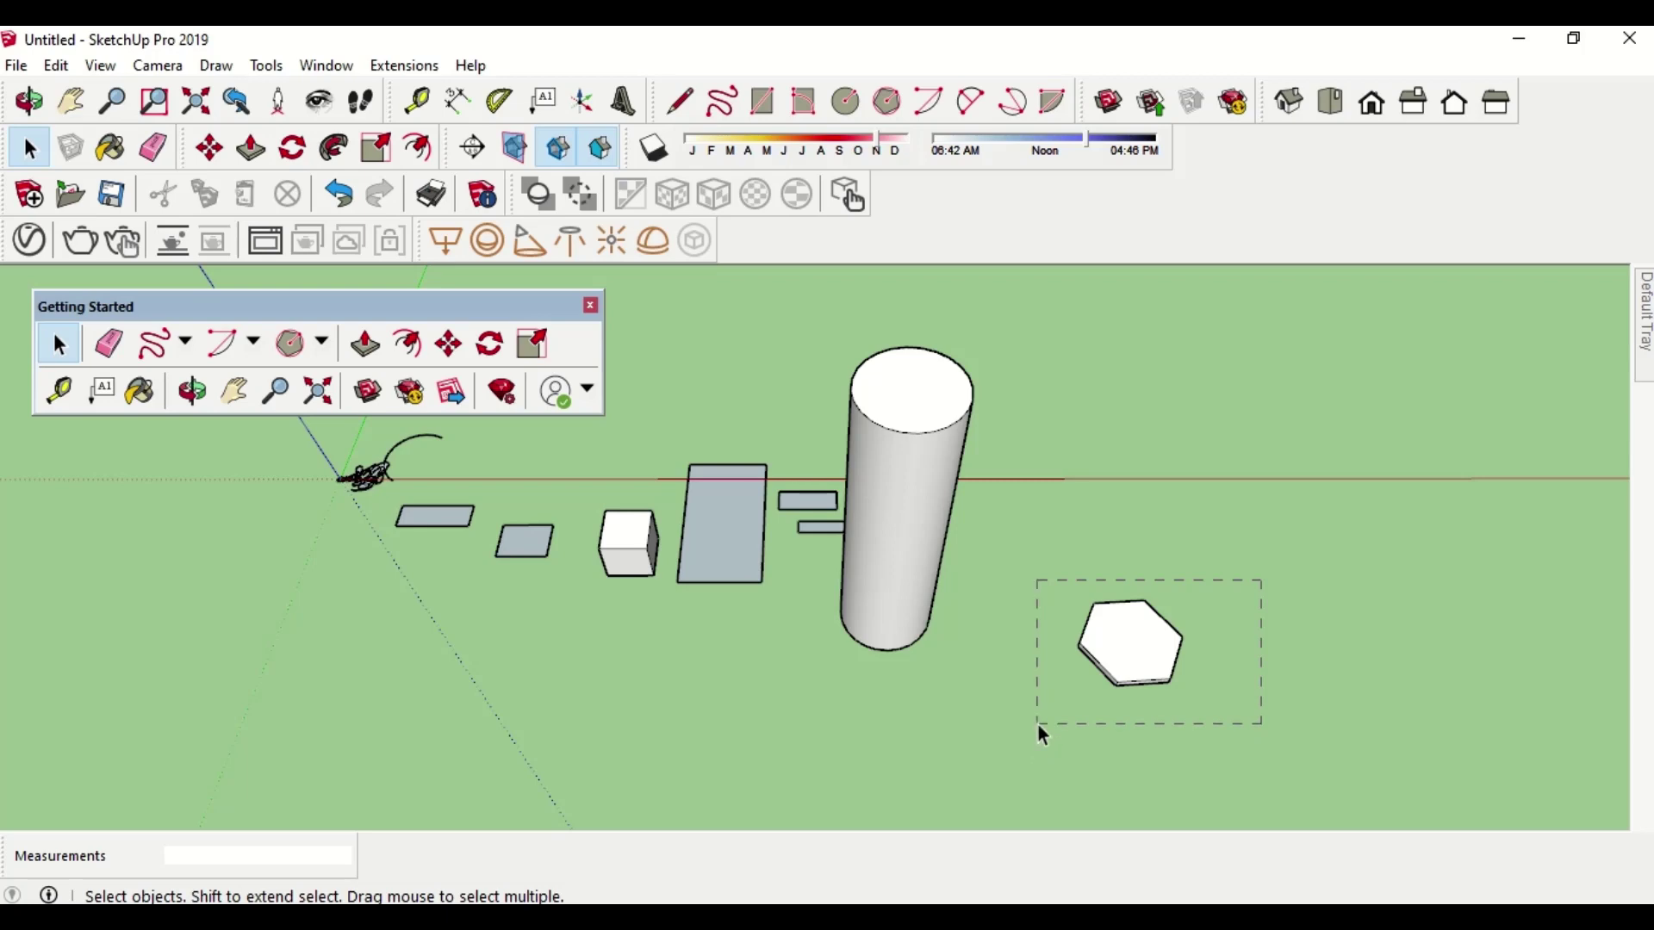
pyautogui.moveTo(1039, 726); pyautogui.dragTo(1039, 727)
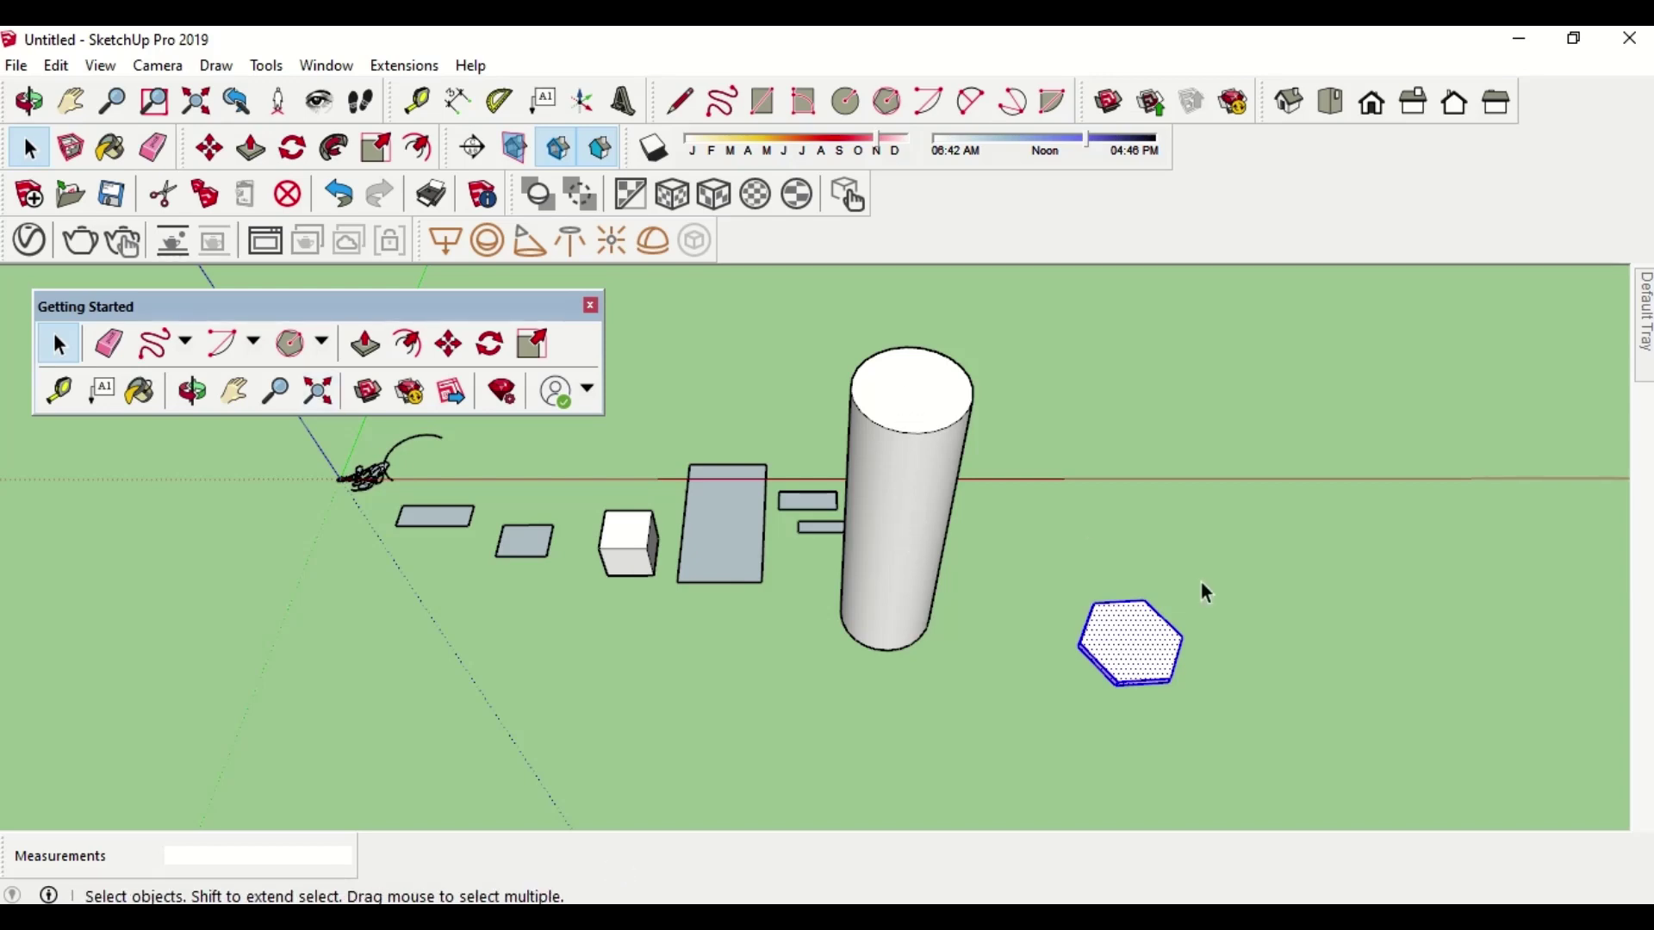
pyautogui.click(1019, 661)
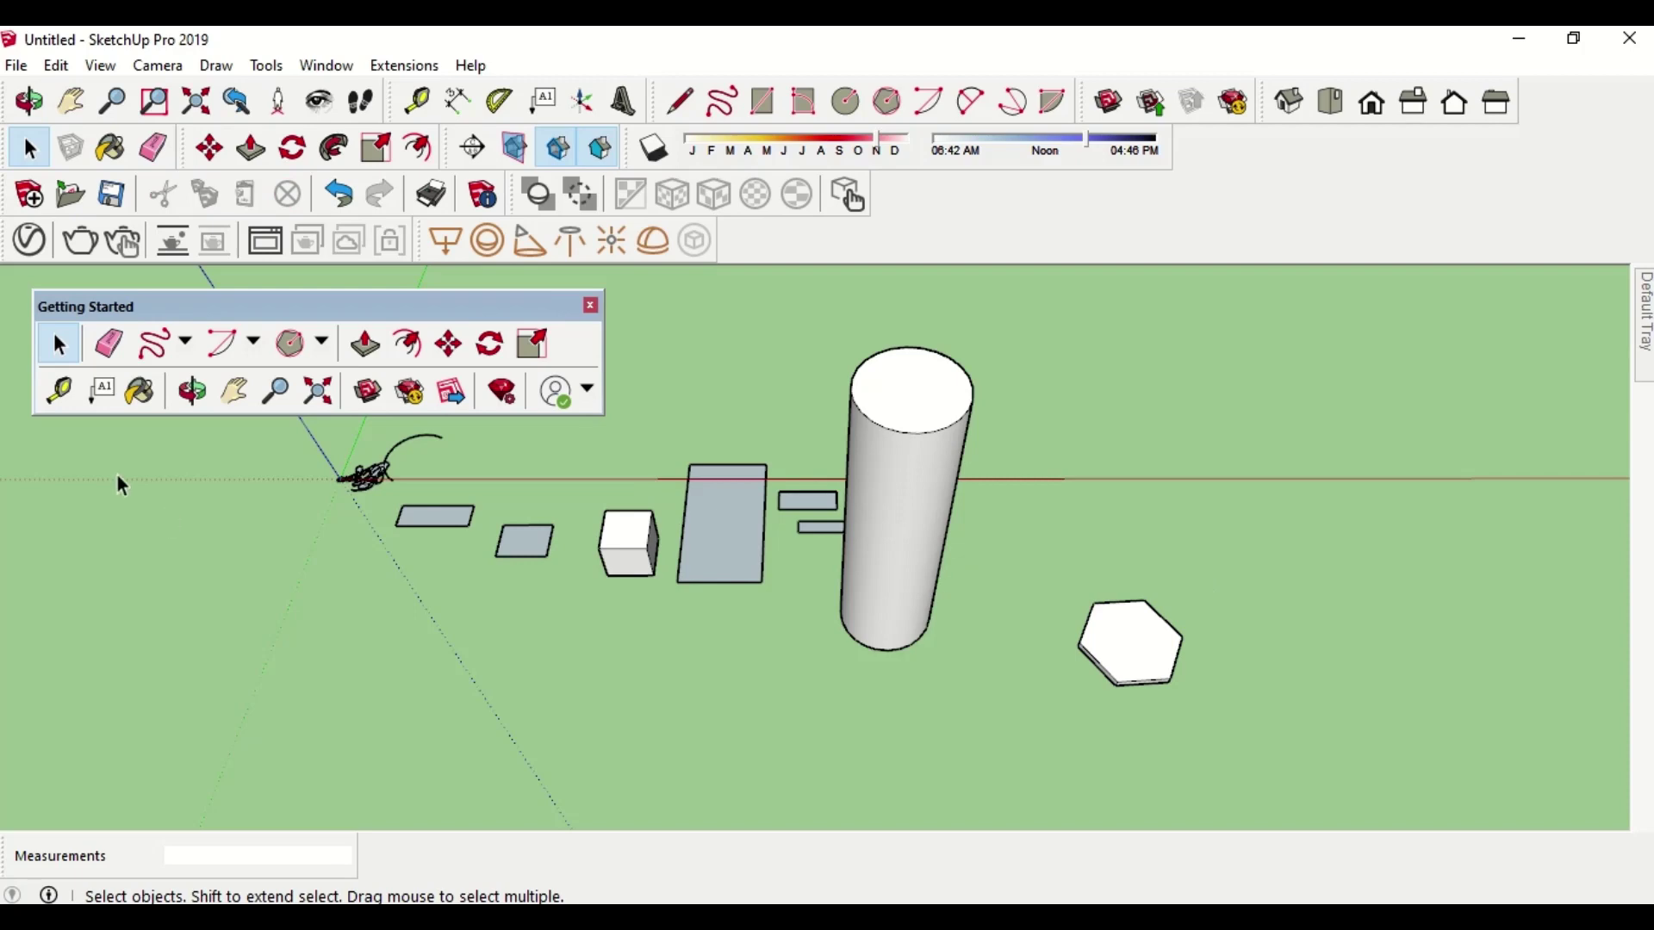
# Scale the large rectangle beside the cube by 1.60 along green at its near edge, and pull its far edge toward the near one
pyautogui.click(544, 355)
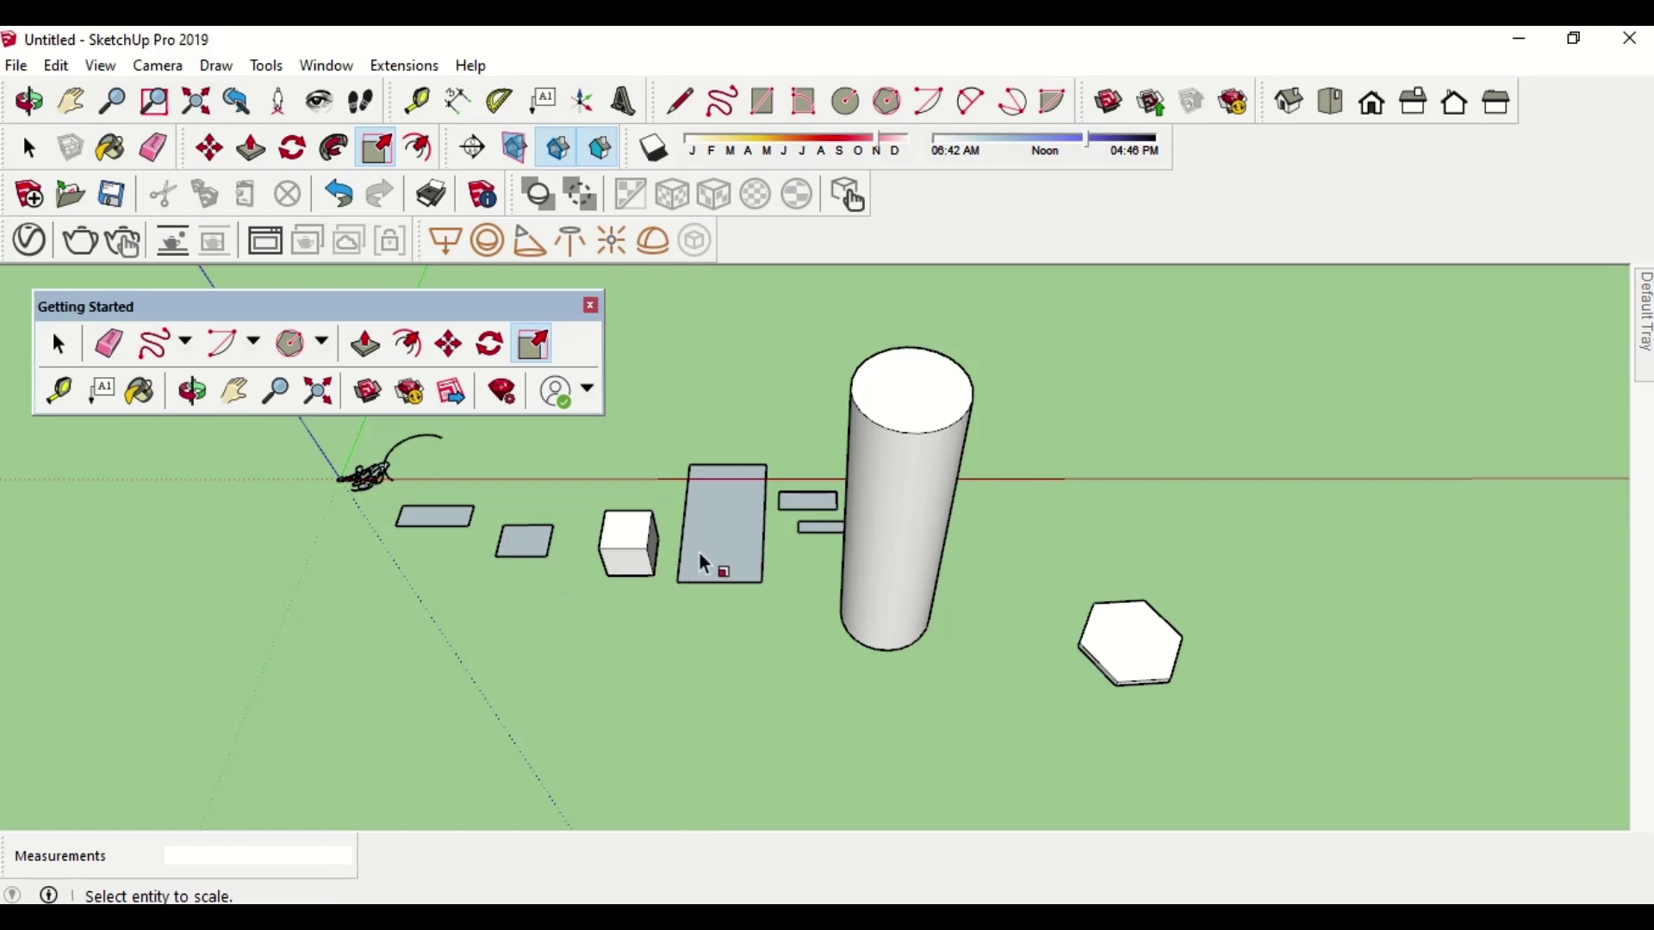
pyautogui.click(731, 551)
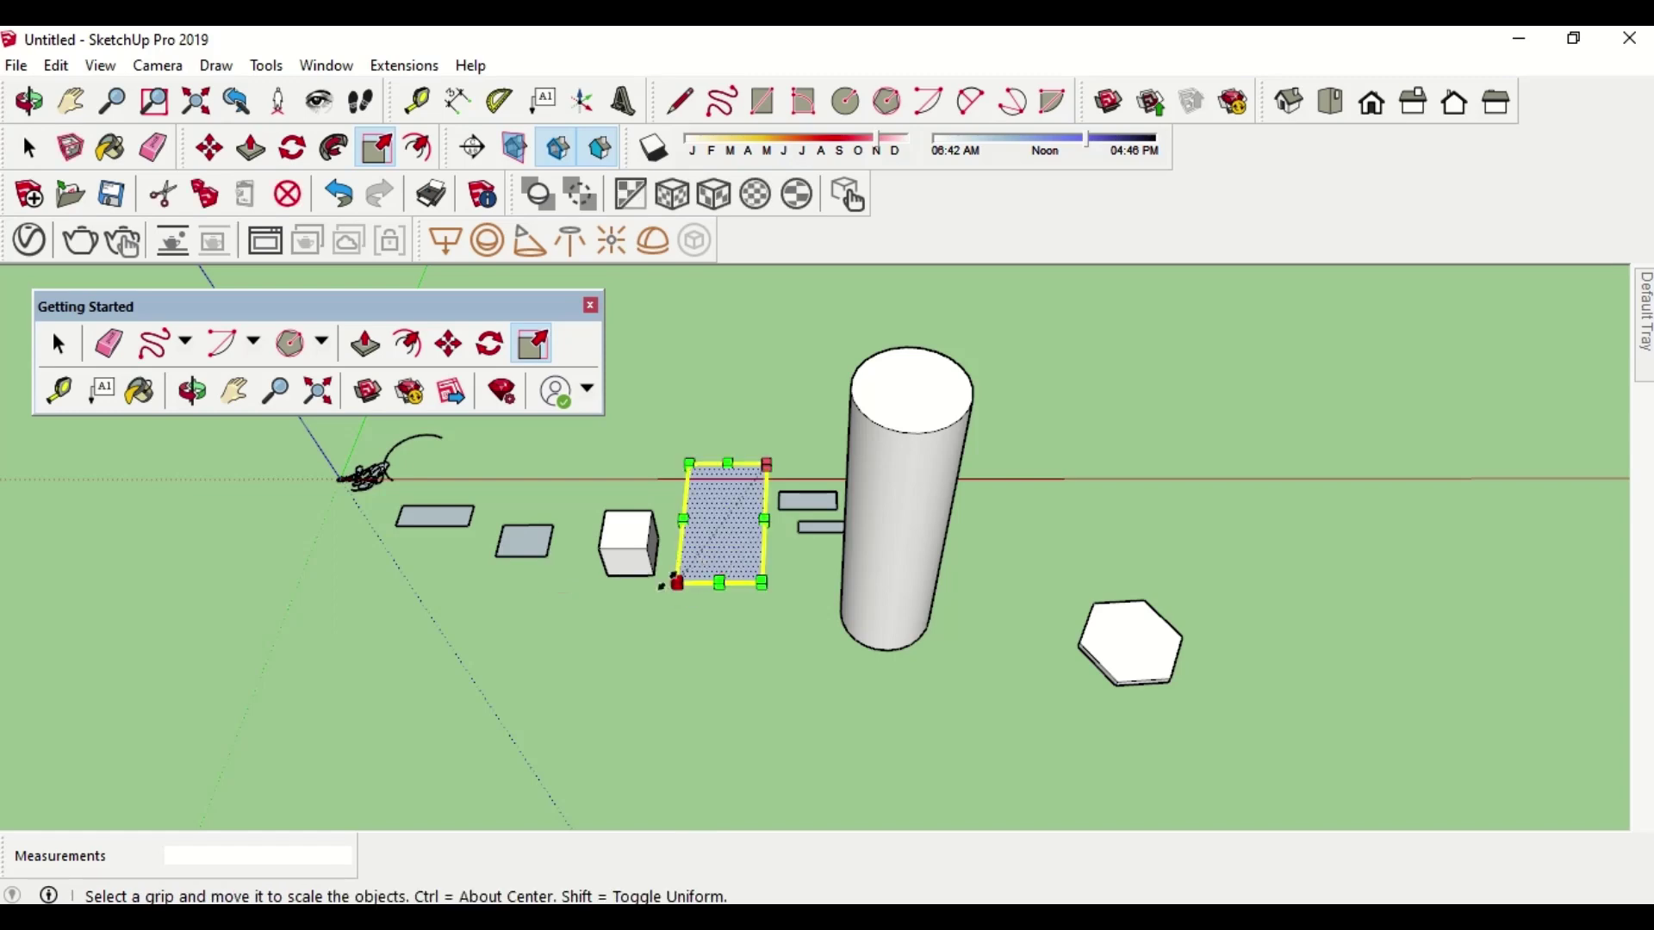
pyautogui.scroll(2, 724, 543)
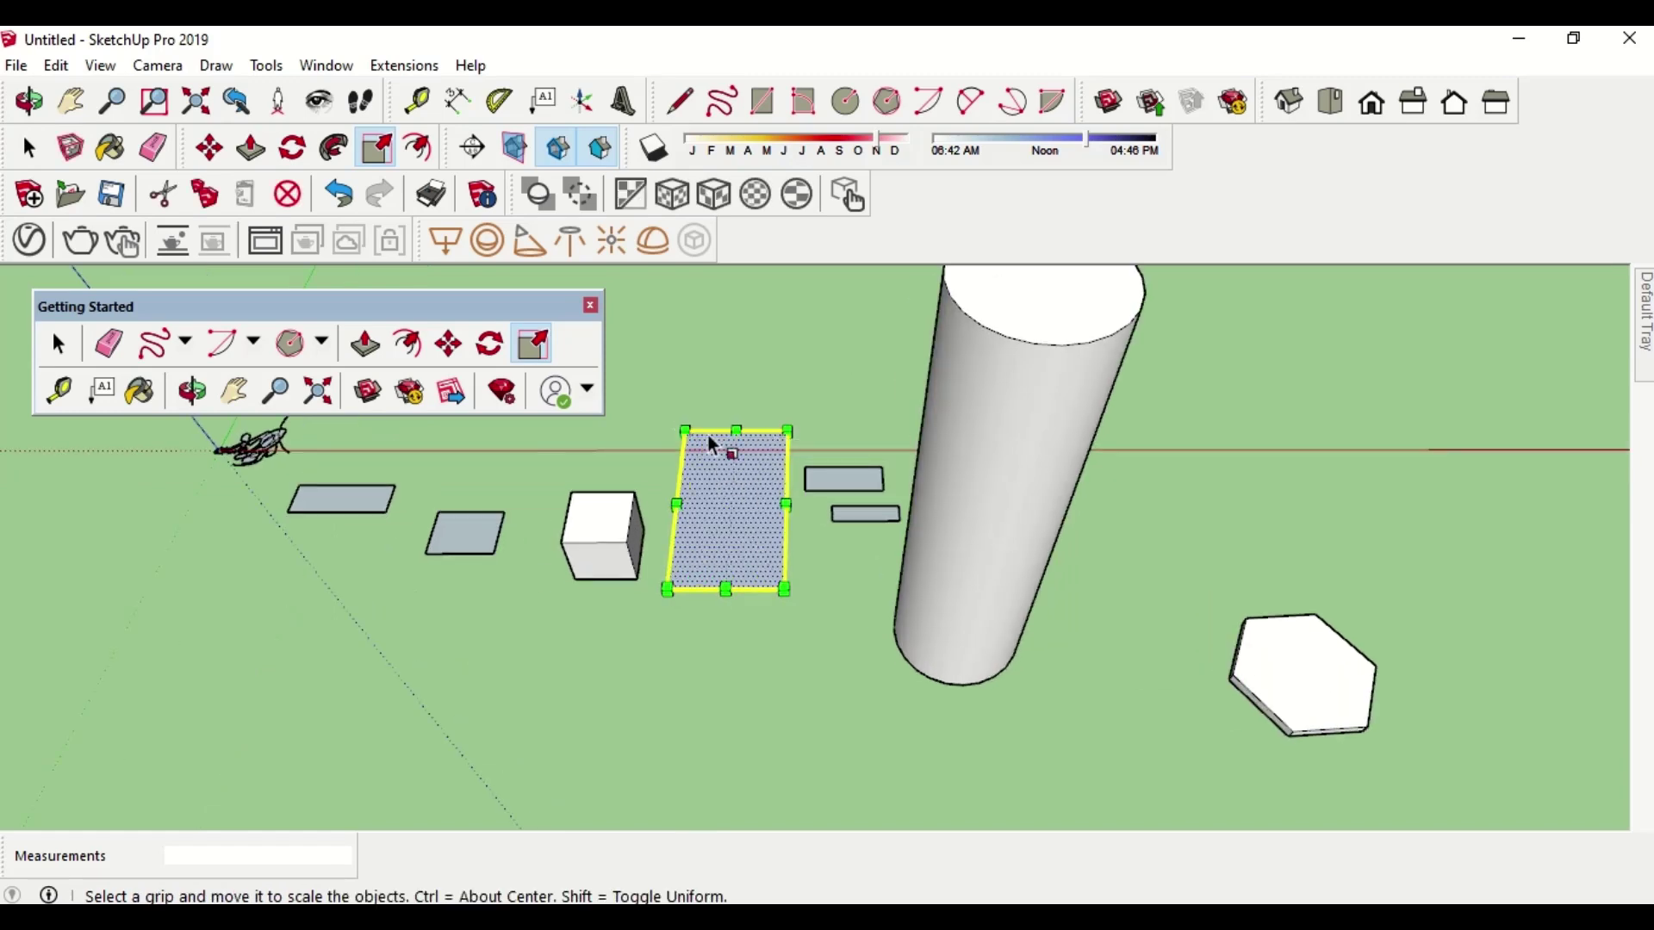
pyautogui.scroll(1, 780, 487)
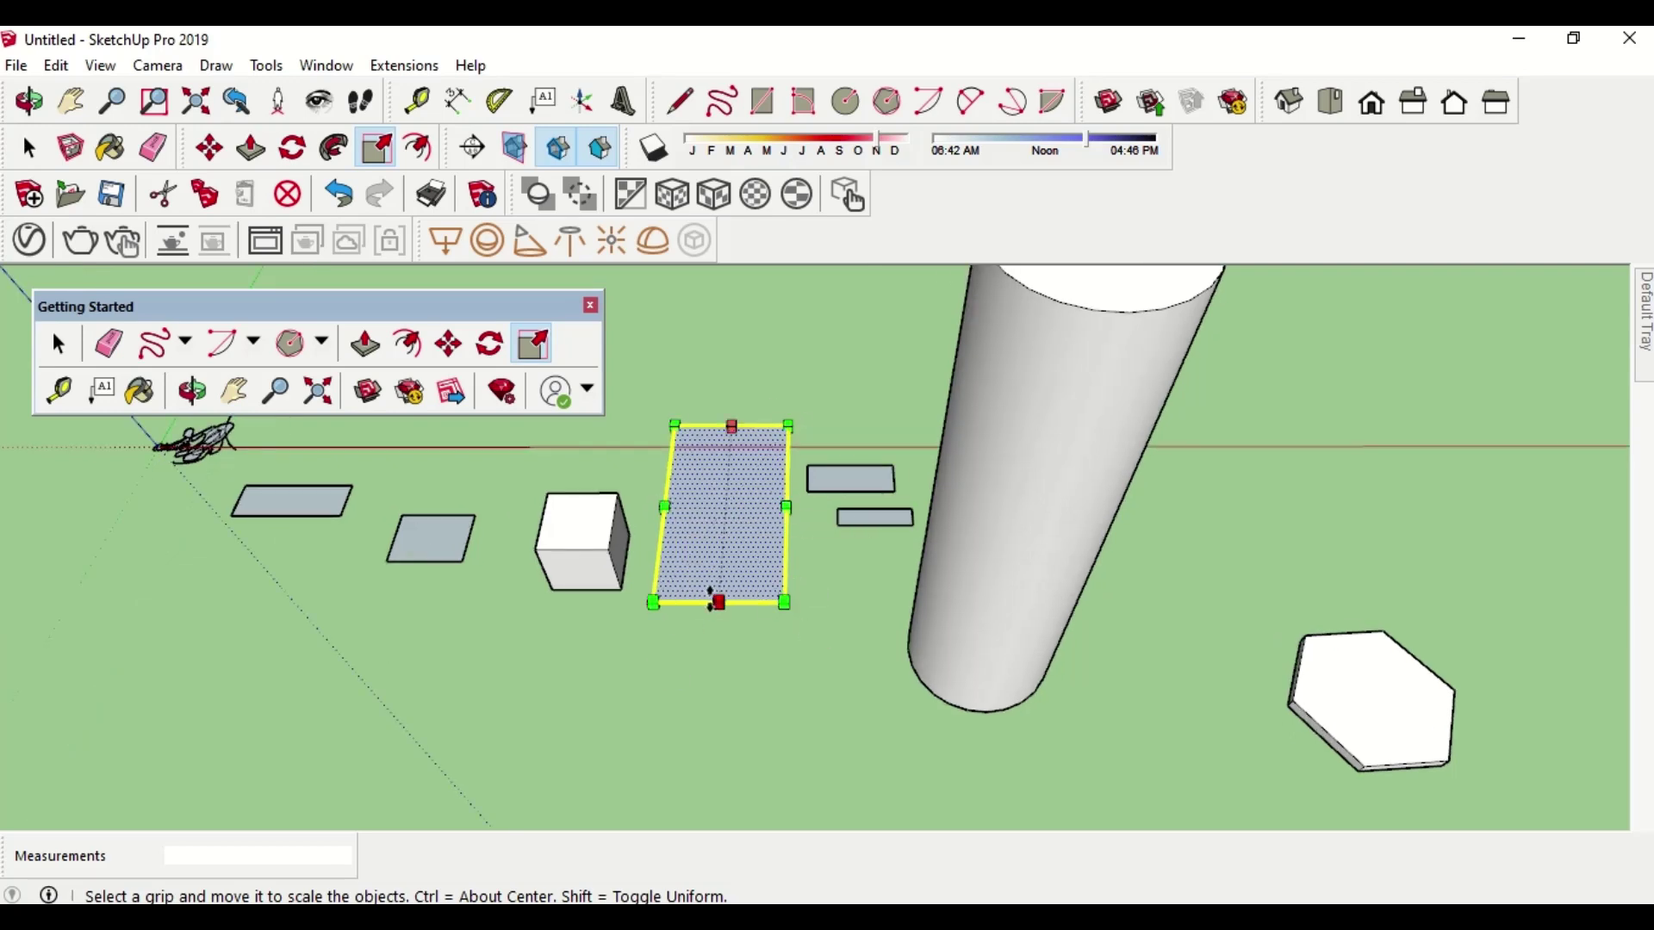
pyautogui.moveTo(713, 602); pyautogui.dragTo(709, 739)
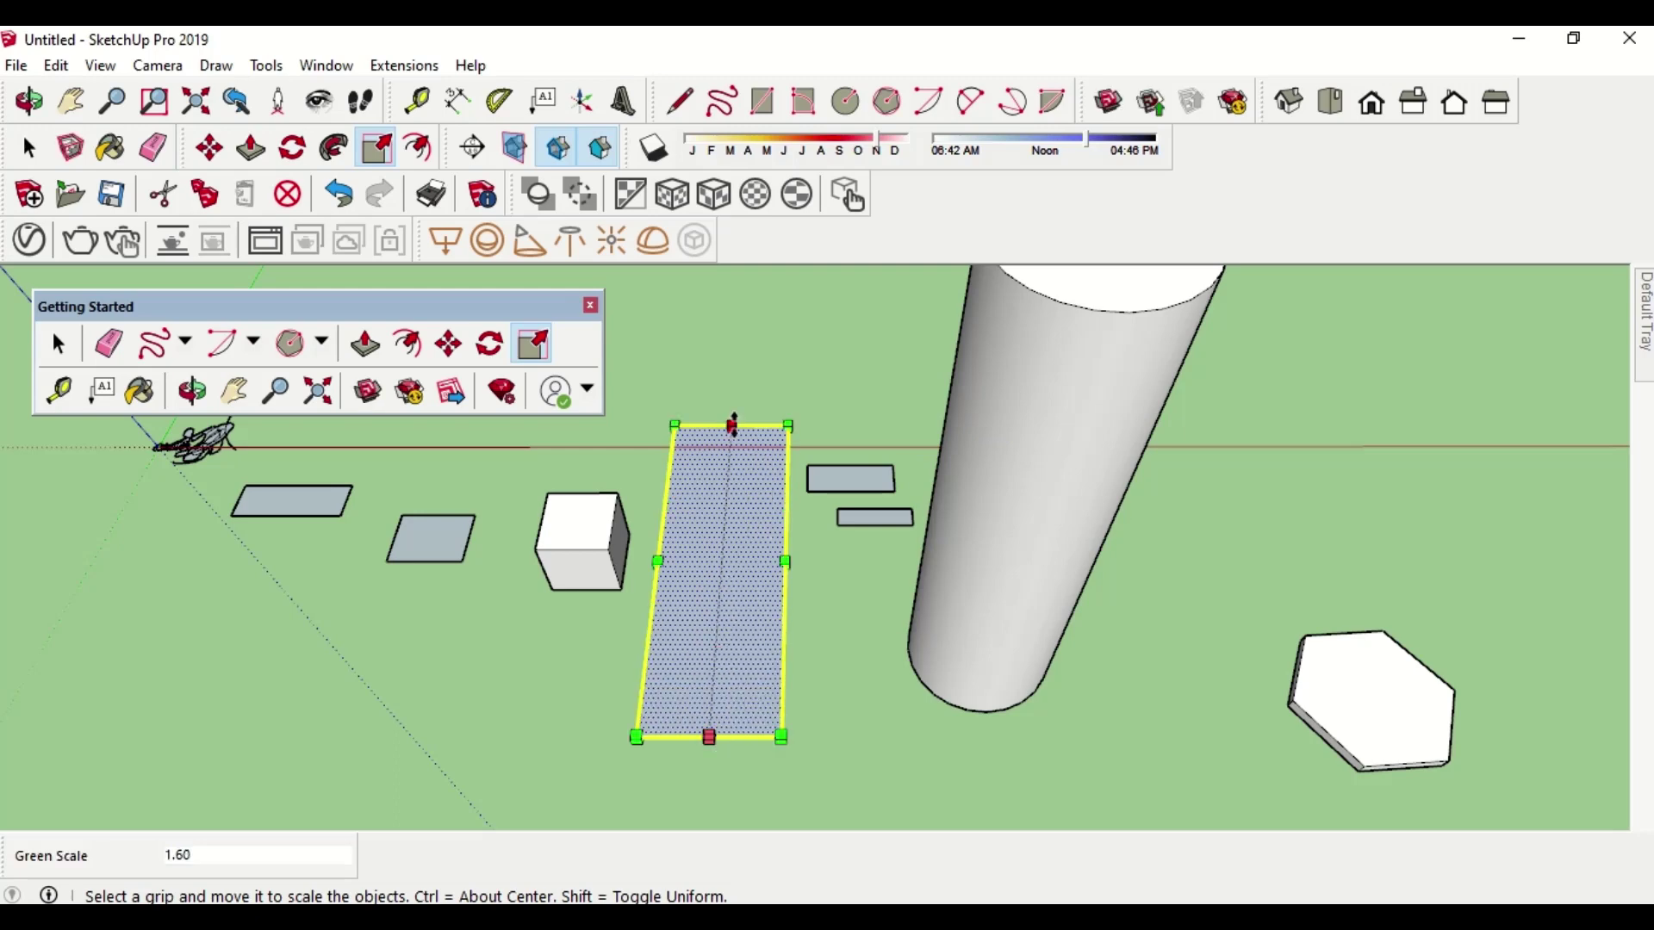
pyautogui.moveTo(732, 426); pyautogui.dragTo(728, 674)
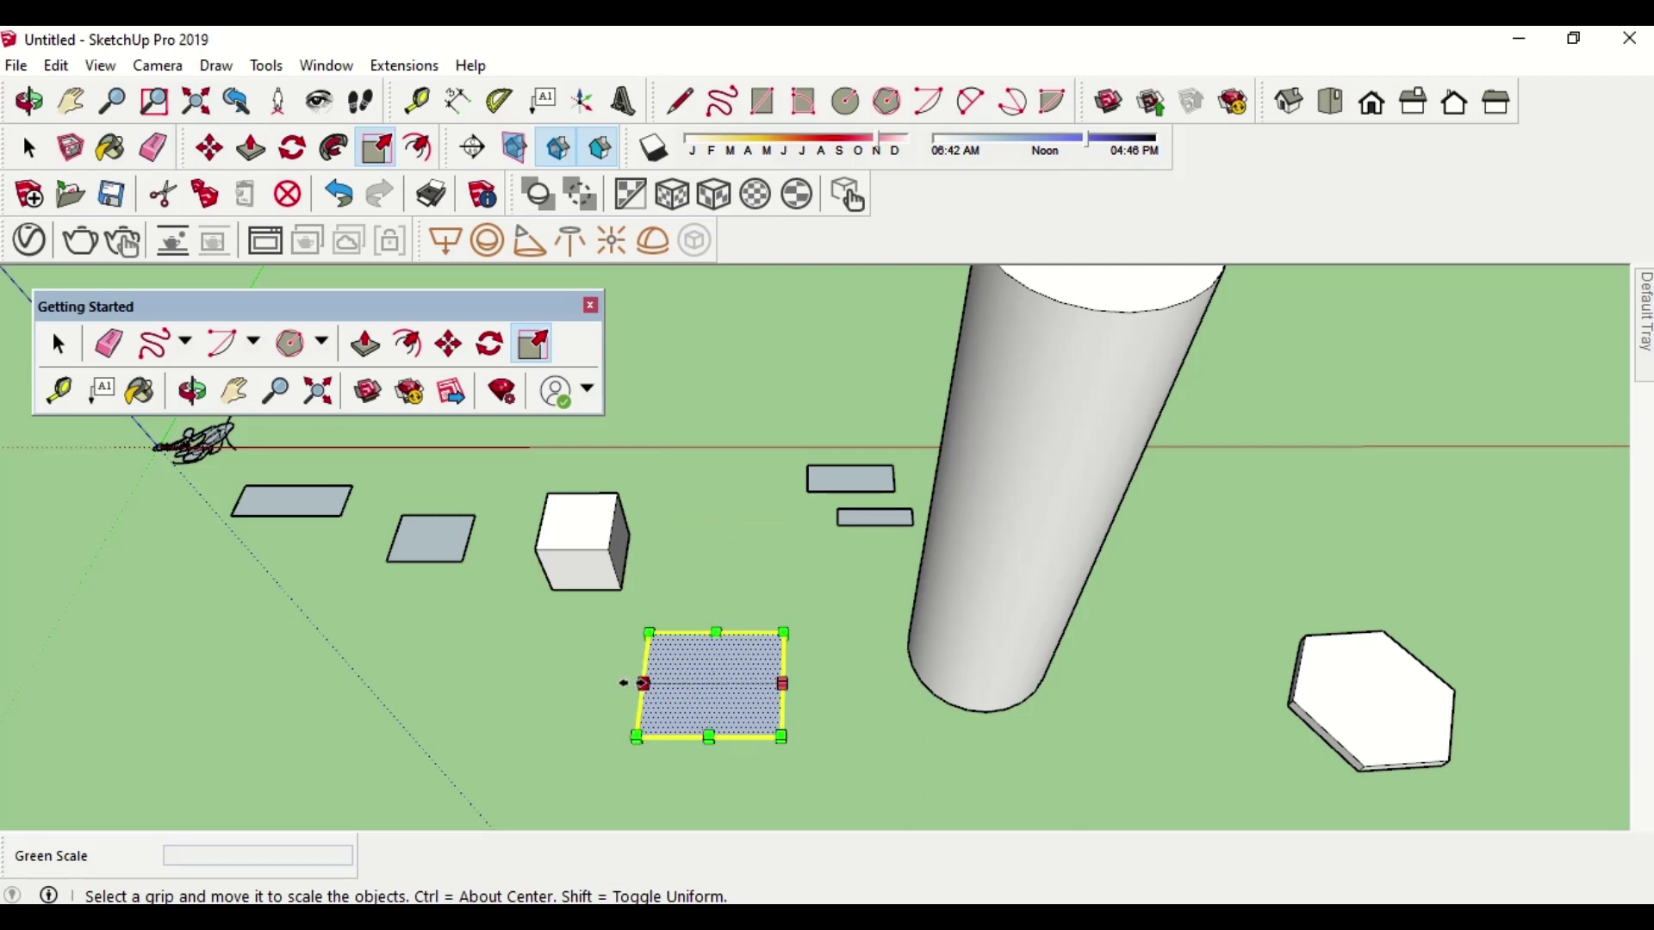
# Stretch the large rectangle along red away from the cylinder, and scale its near edge outward along green by 1.73
pyautogui.moveTo(625, 683); pyautogui.dragTo(241, 683)
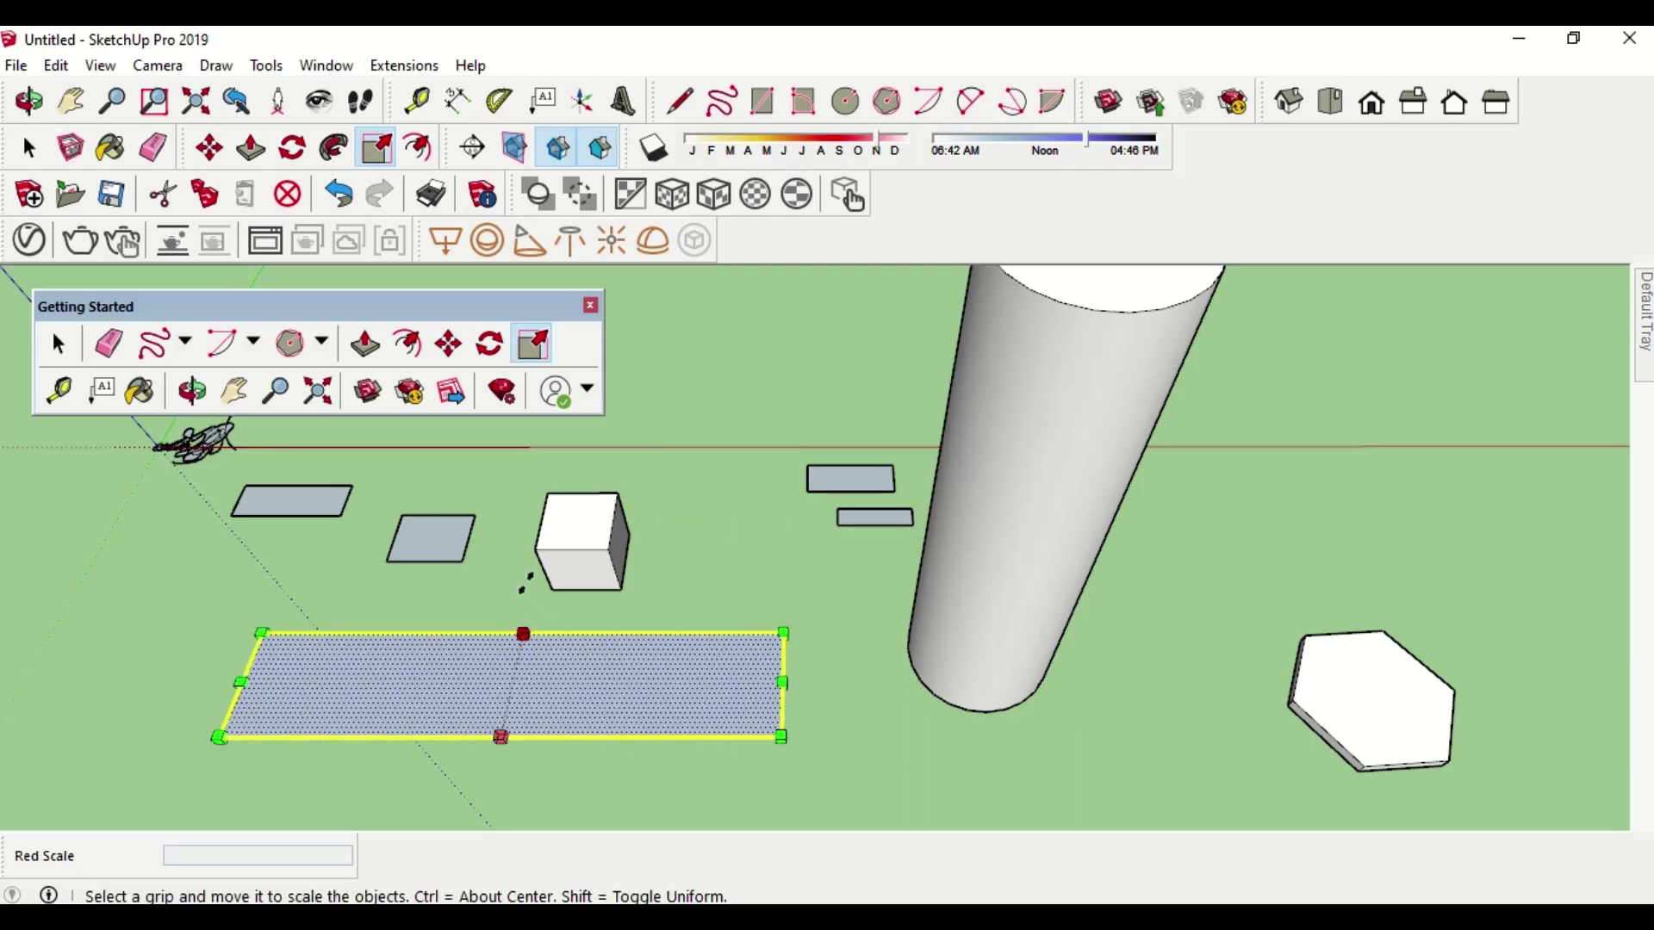
pyautogui.moveTo(527, 582); pyautogui.dragTo(524, 638)
pyautogui.click(495, 759)
pyautogui.scroll(-2, 554, 626)
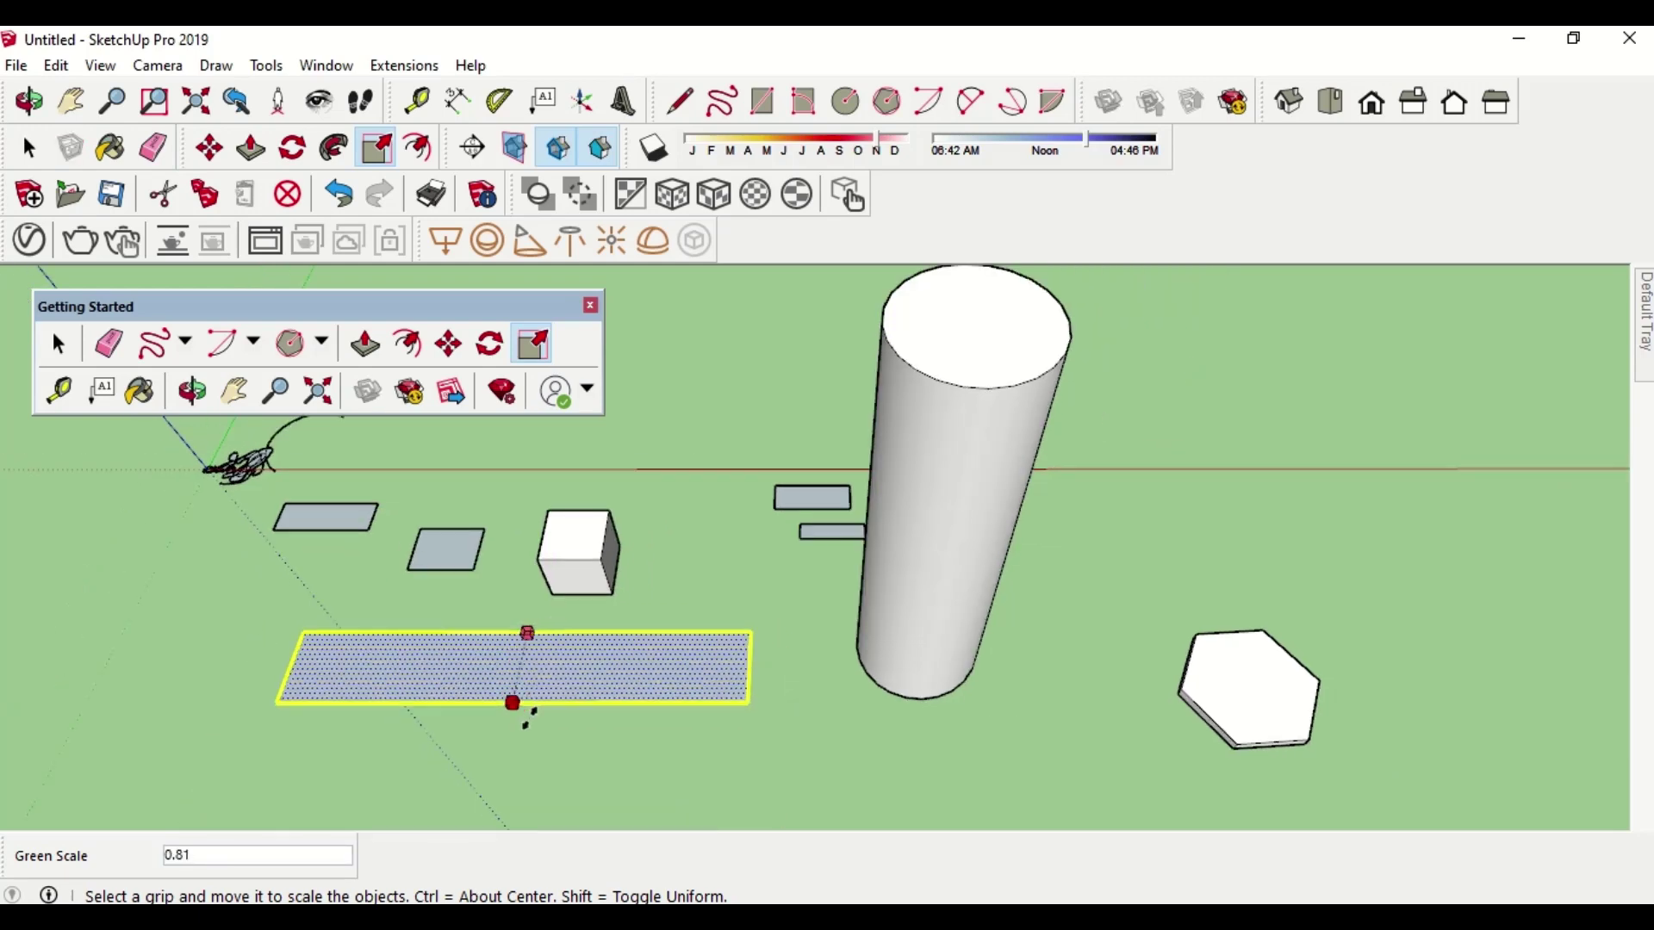
pyautogui.click(552, 760)
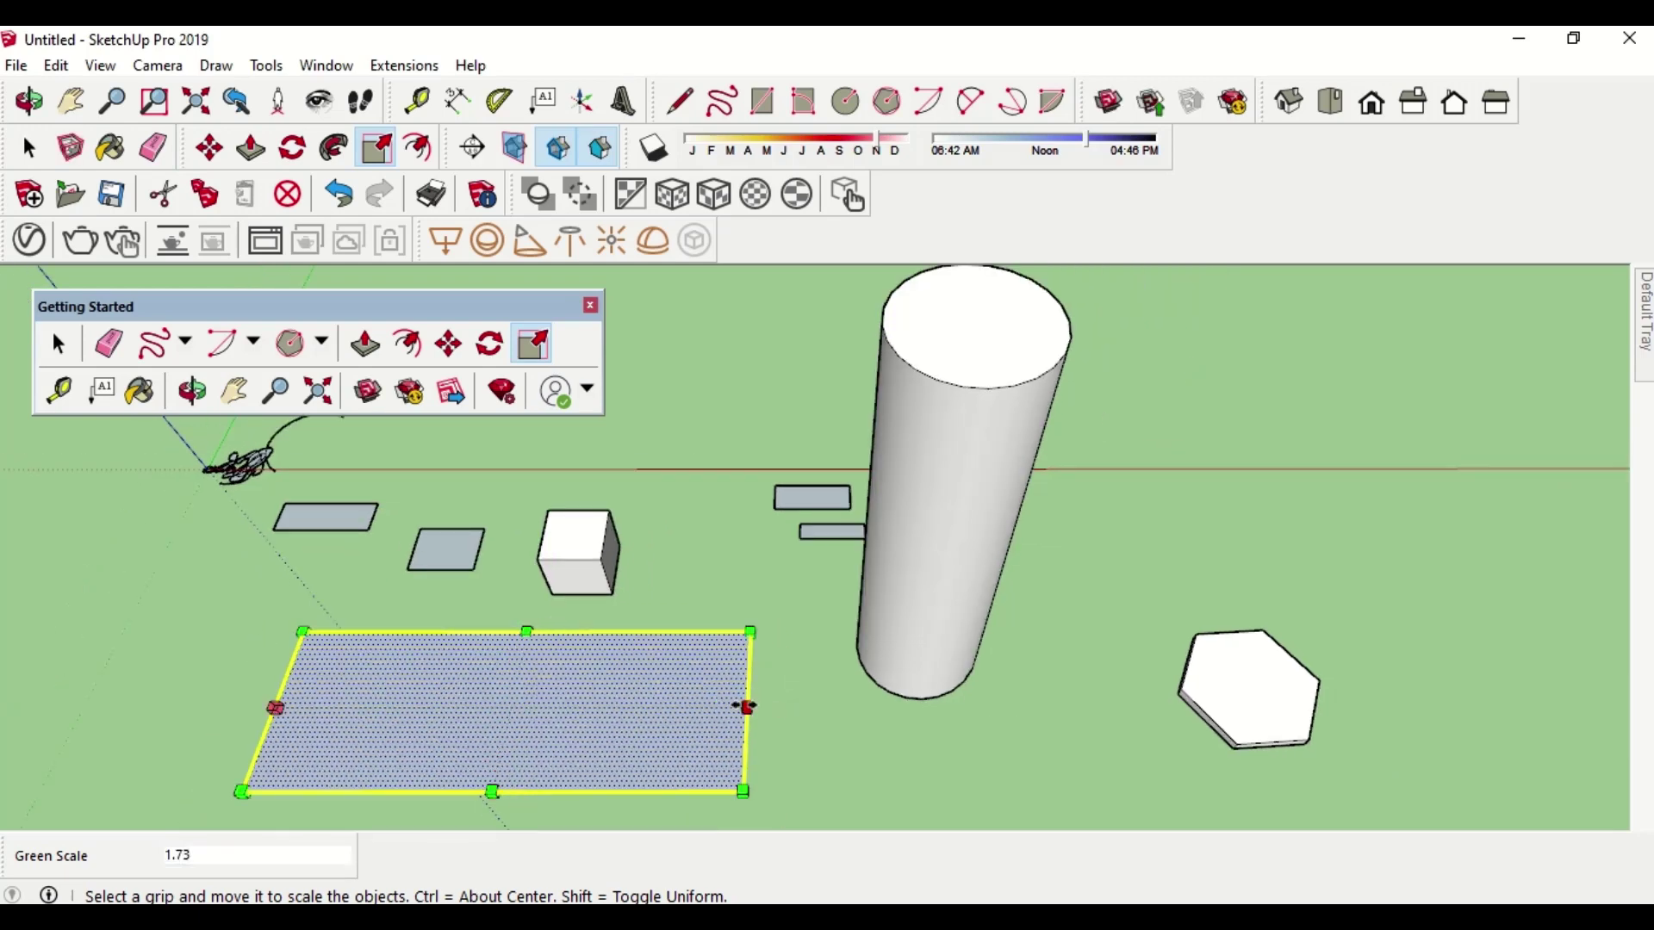
# Scale the large rectangle uniformly by 0.85 from its far corner and 0.63 from the opposite near corner, and clear the selection
pyautogui.click(751, 631)
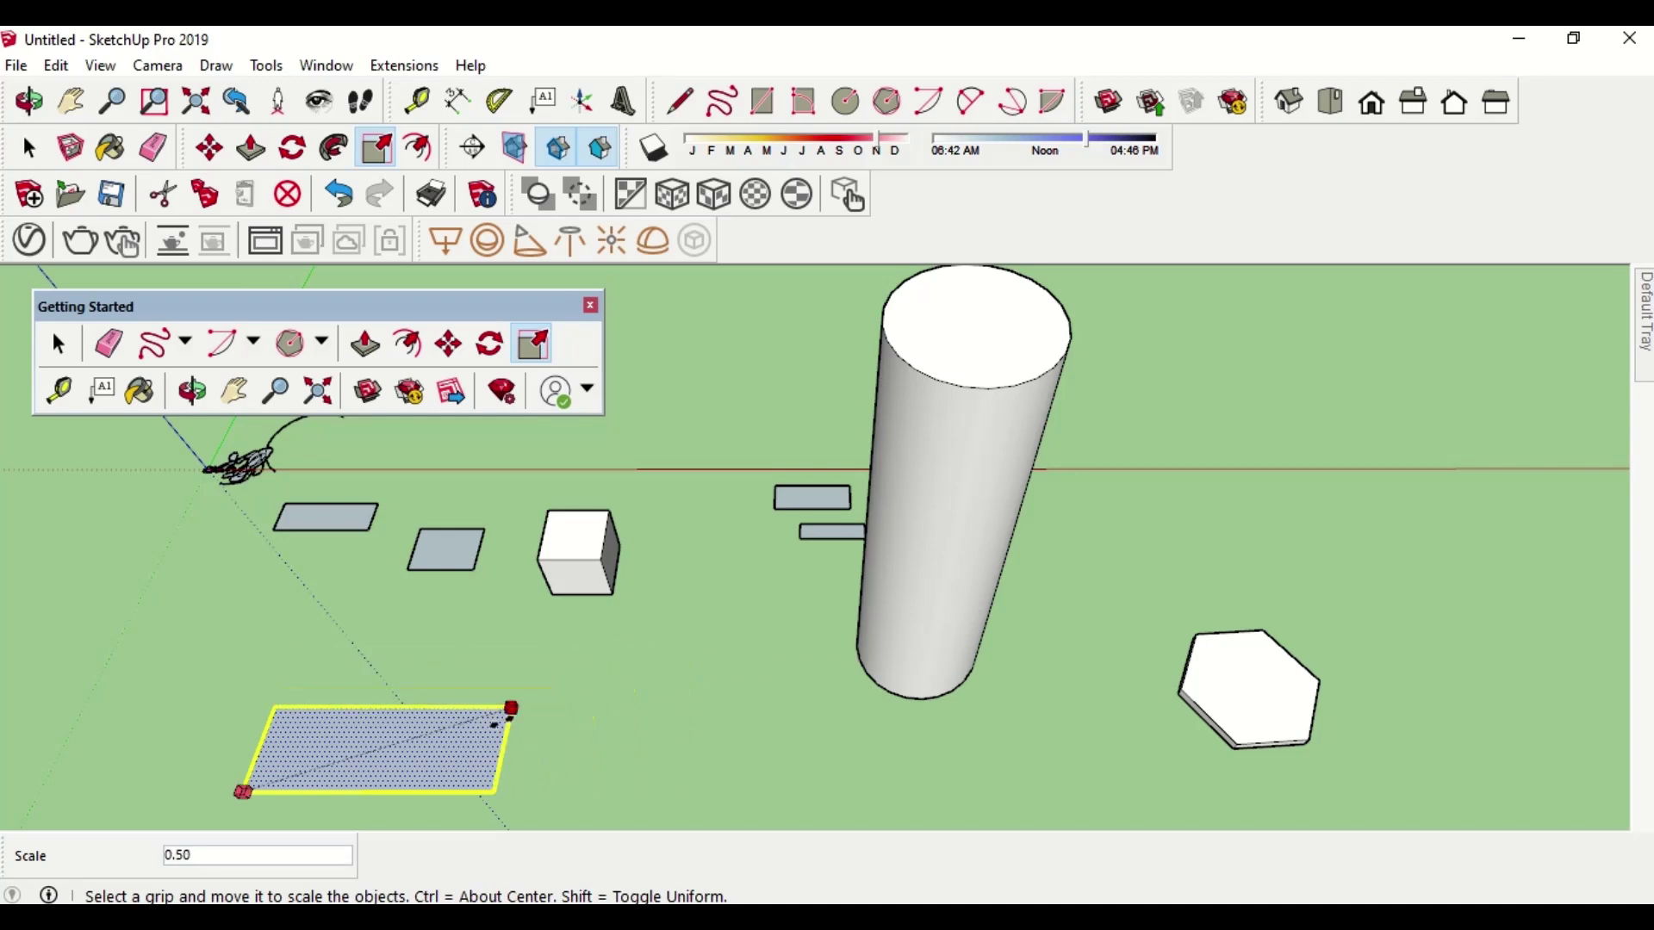
pyautogui.click(689, 674)
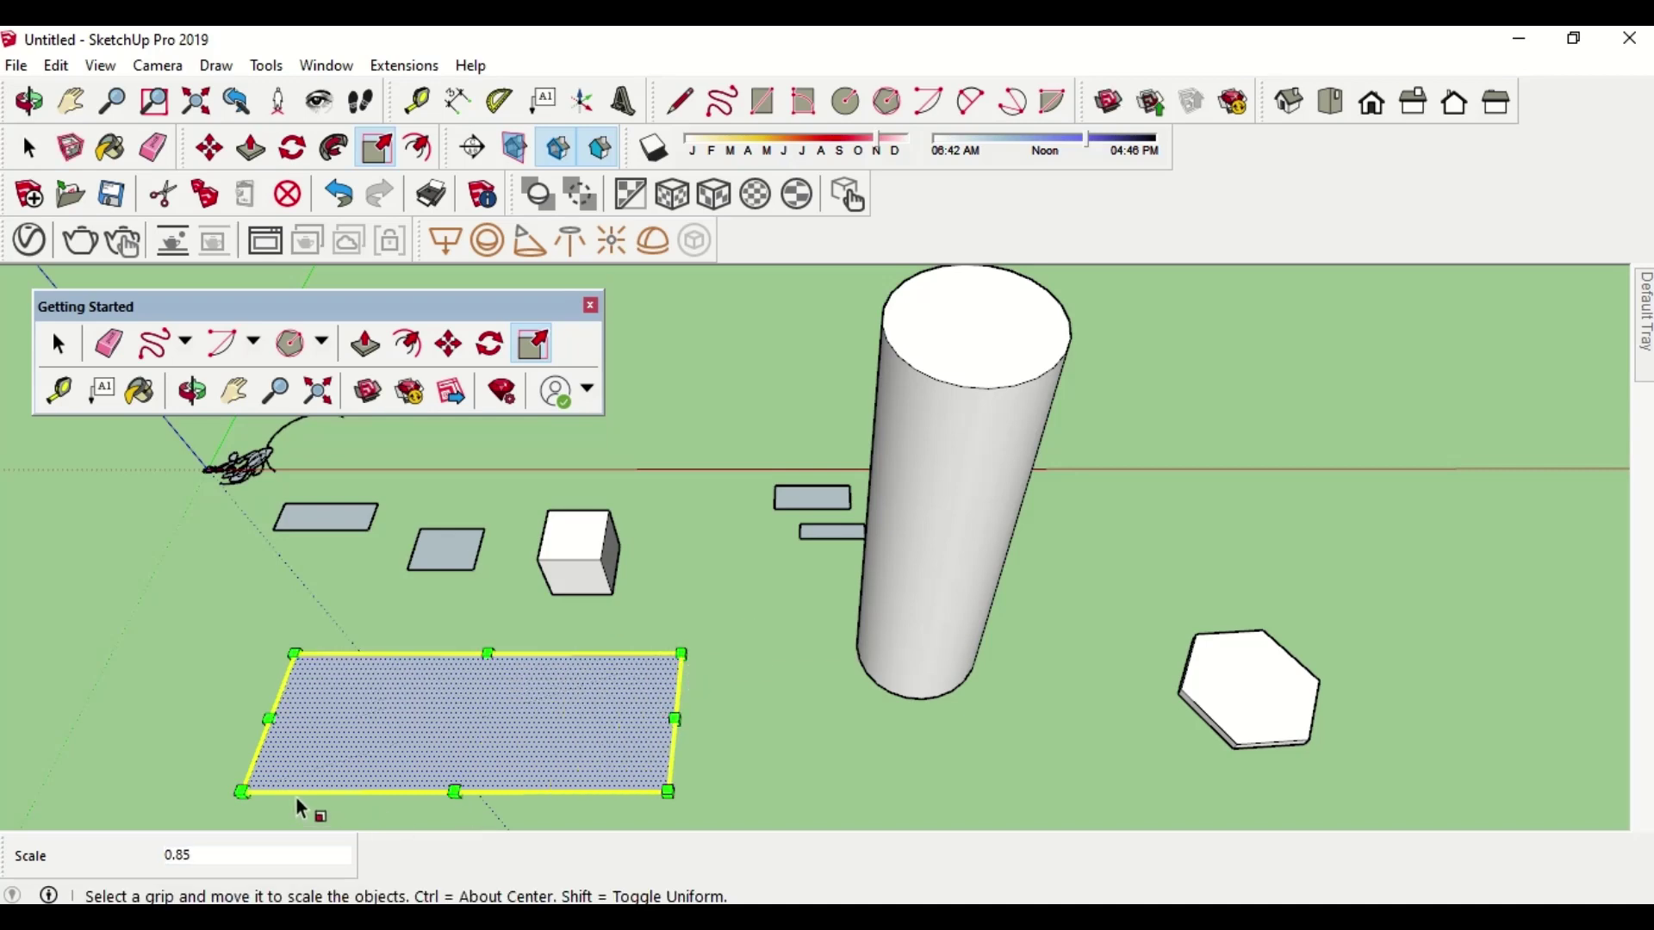
pyautogui.click(243, 791)
pyautogui.click(417, 733)
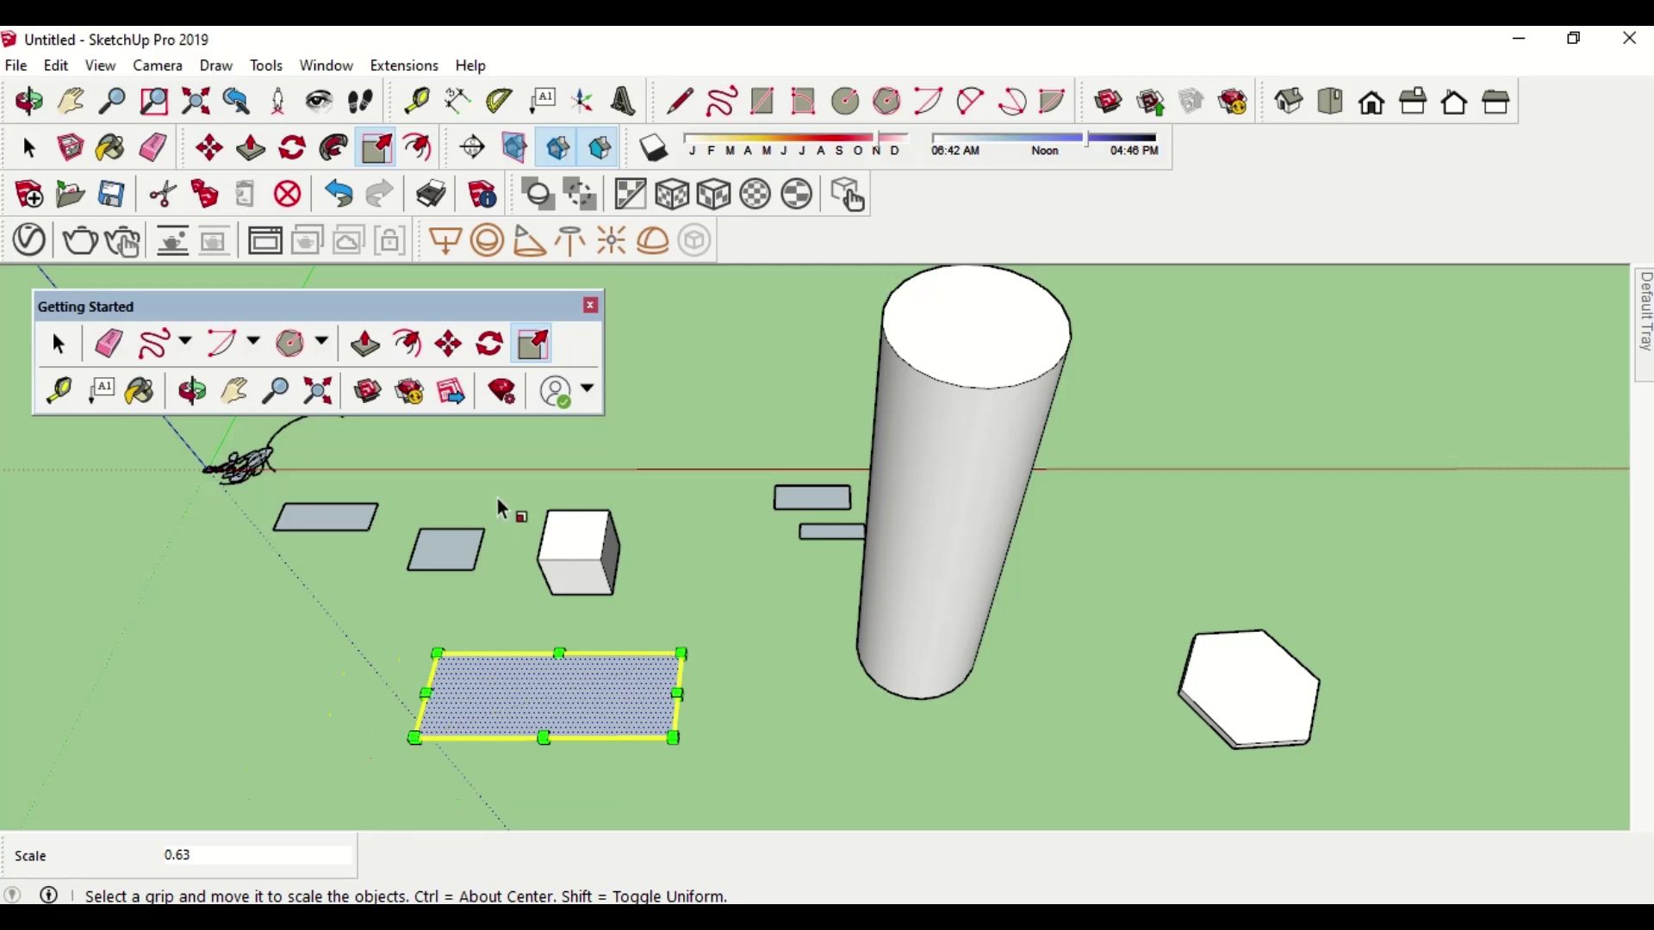
pyautogui.click(59, 345)
pyautogui.click(121, 570)
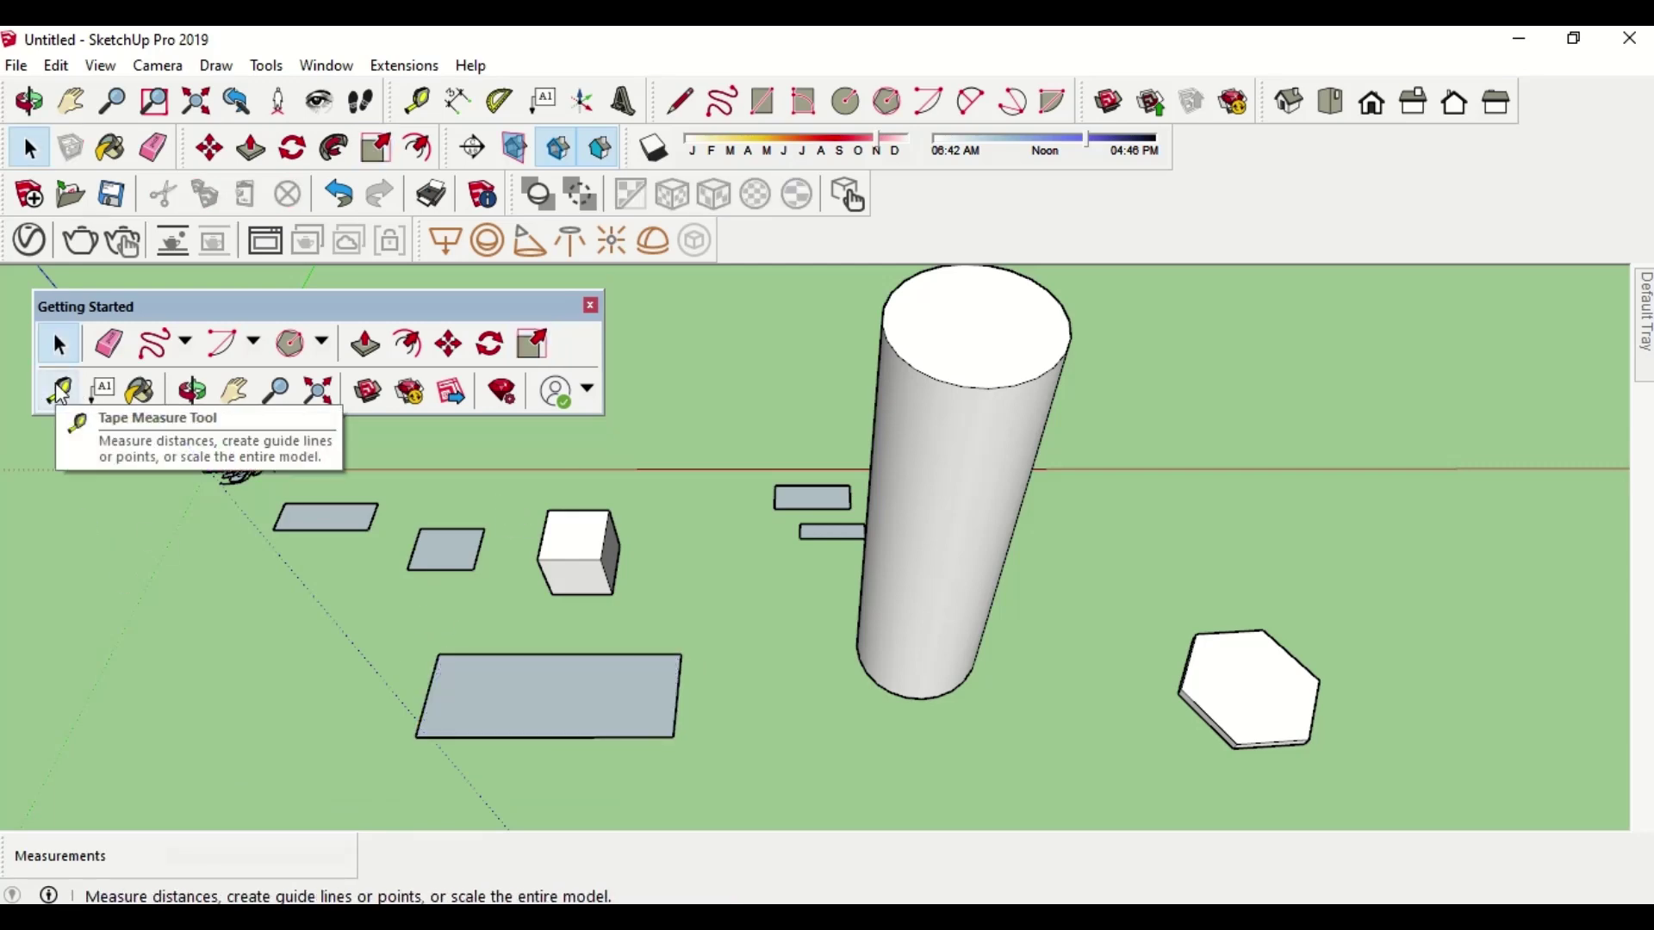
# Use Tape Measure to place a guide about 178' inside the large rectangle's short edge, and offset a second parallel guide farther along the face
pyautogui.click(60, 392)
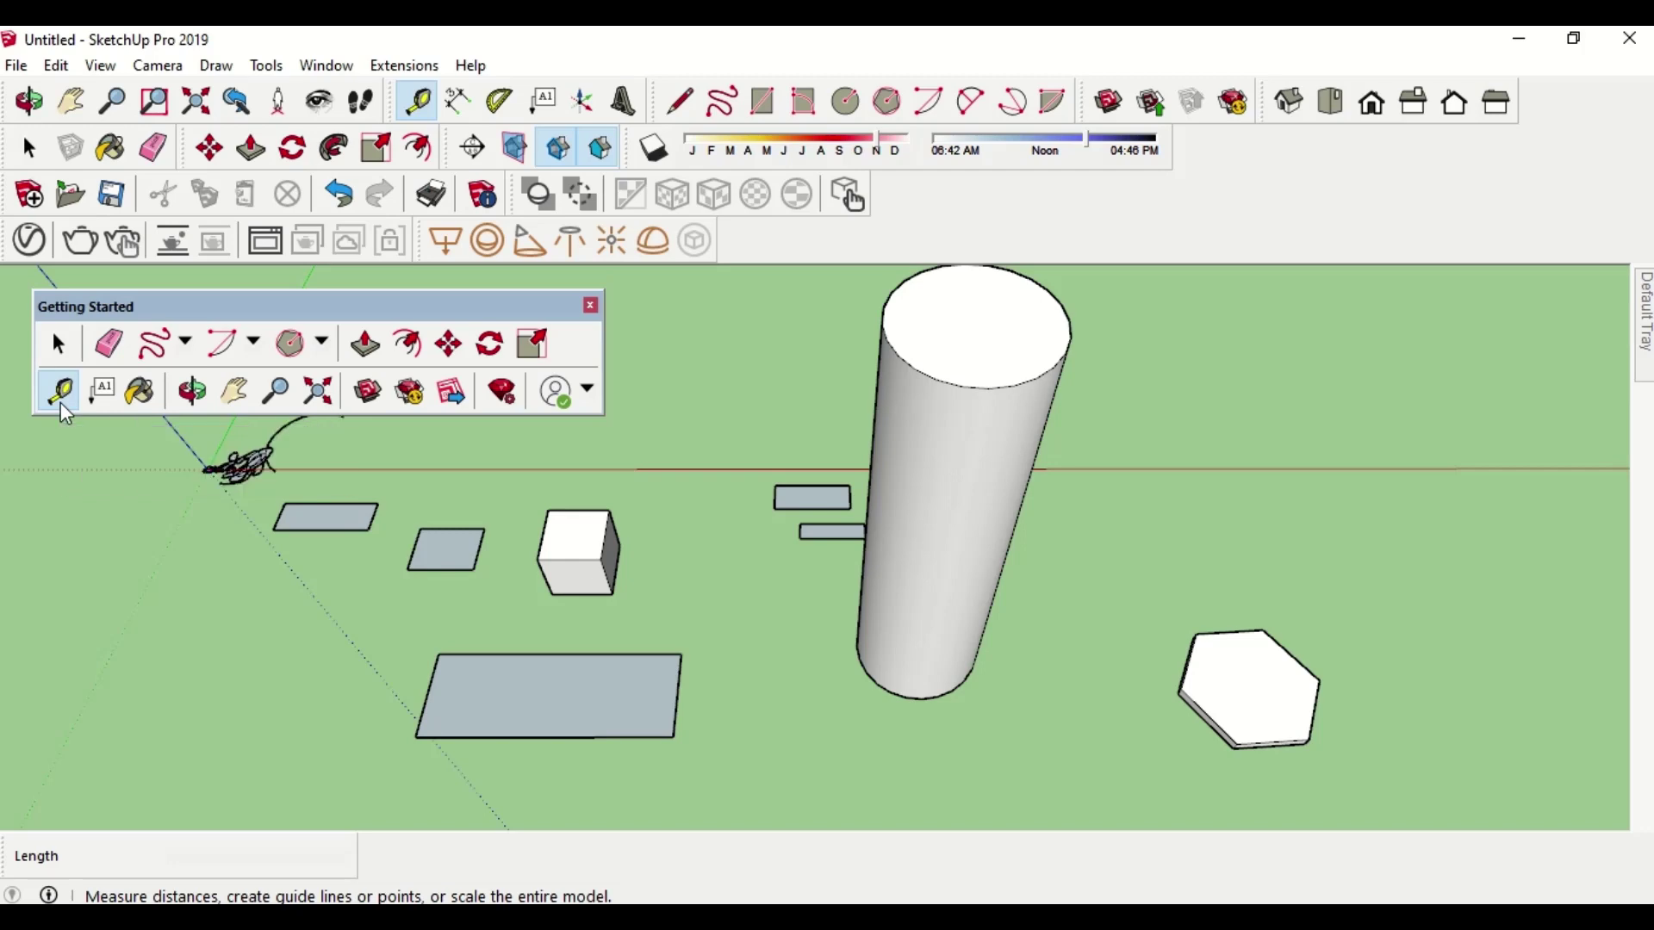
pyautogui.scroll(2, 474, 781)
pyautogui.moveTo(474, 781); pyautogui.dragTo(370, 790, button='middle')
pyautogui.scroll(4, 421, 767)
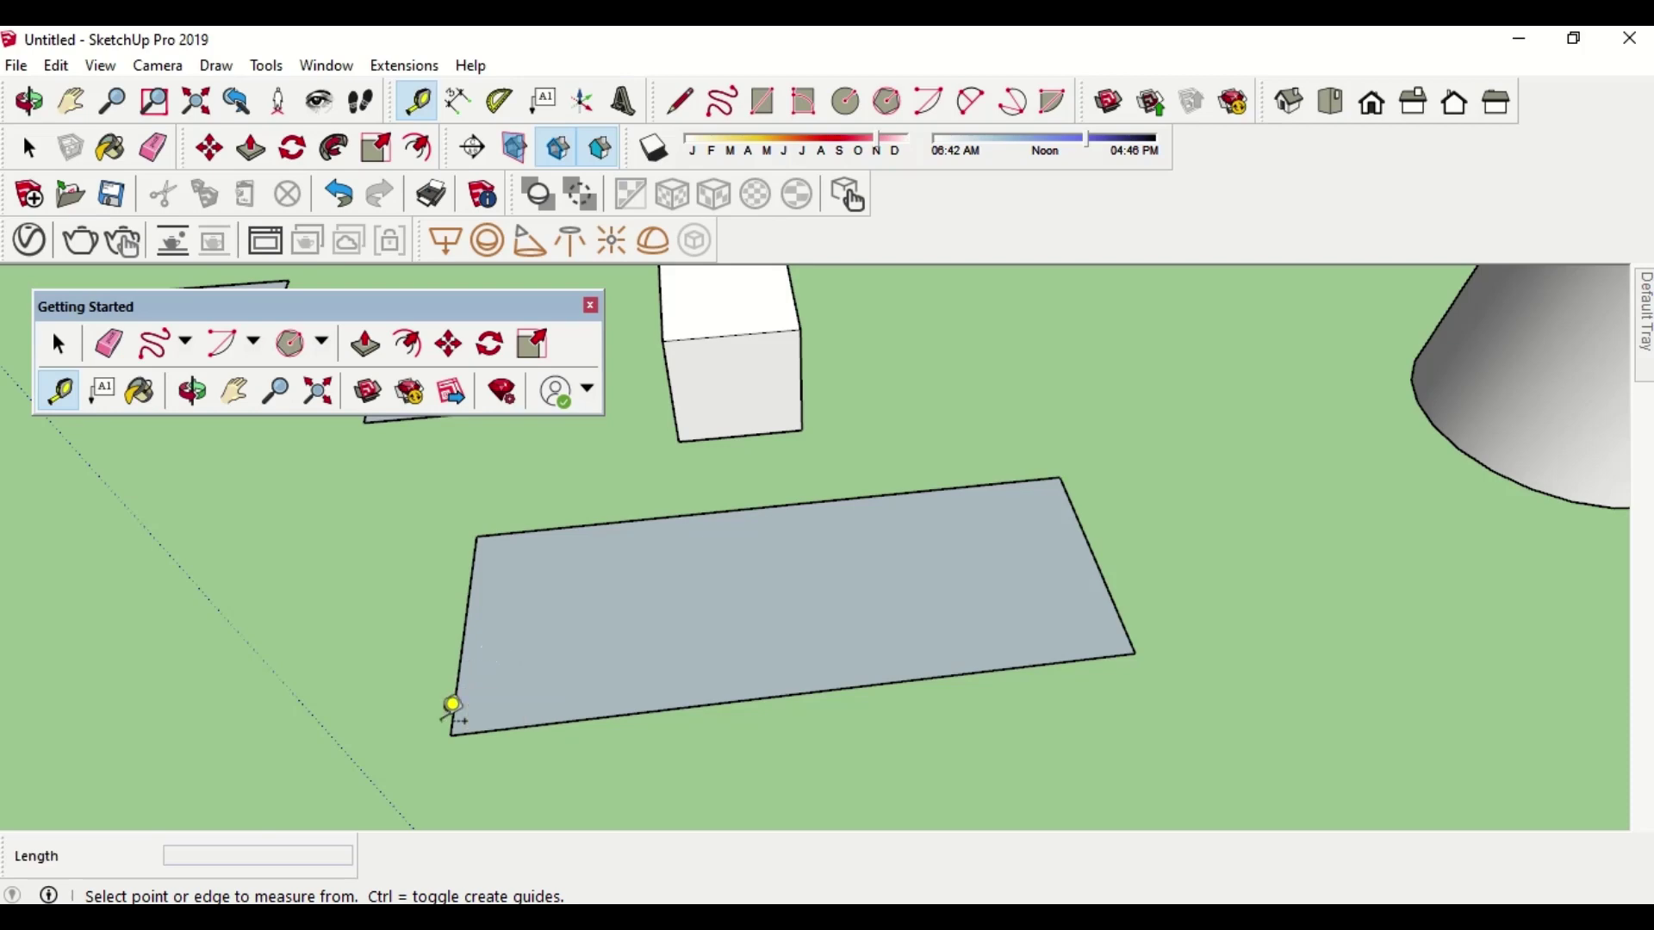
pyautogui.click(459, 671)
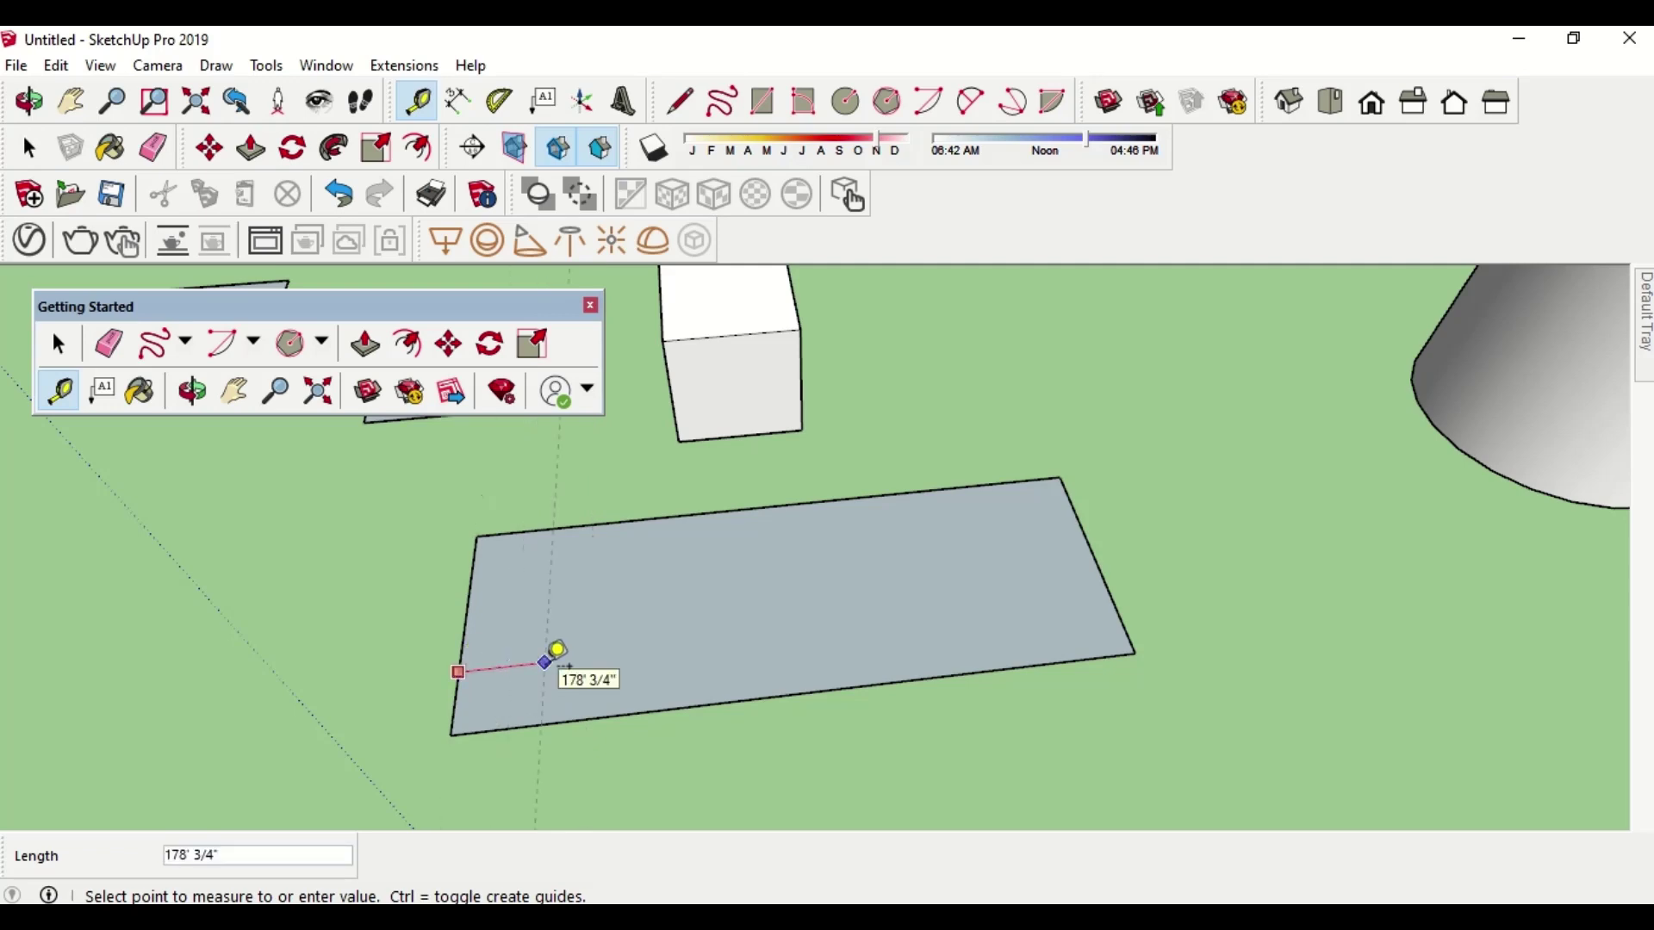
pyautogui.click(546, 661)
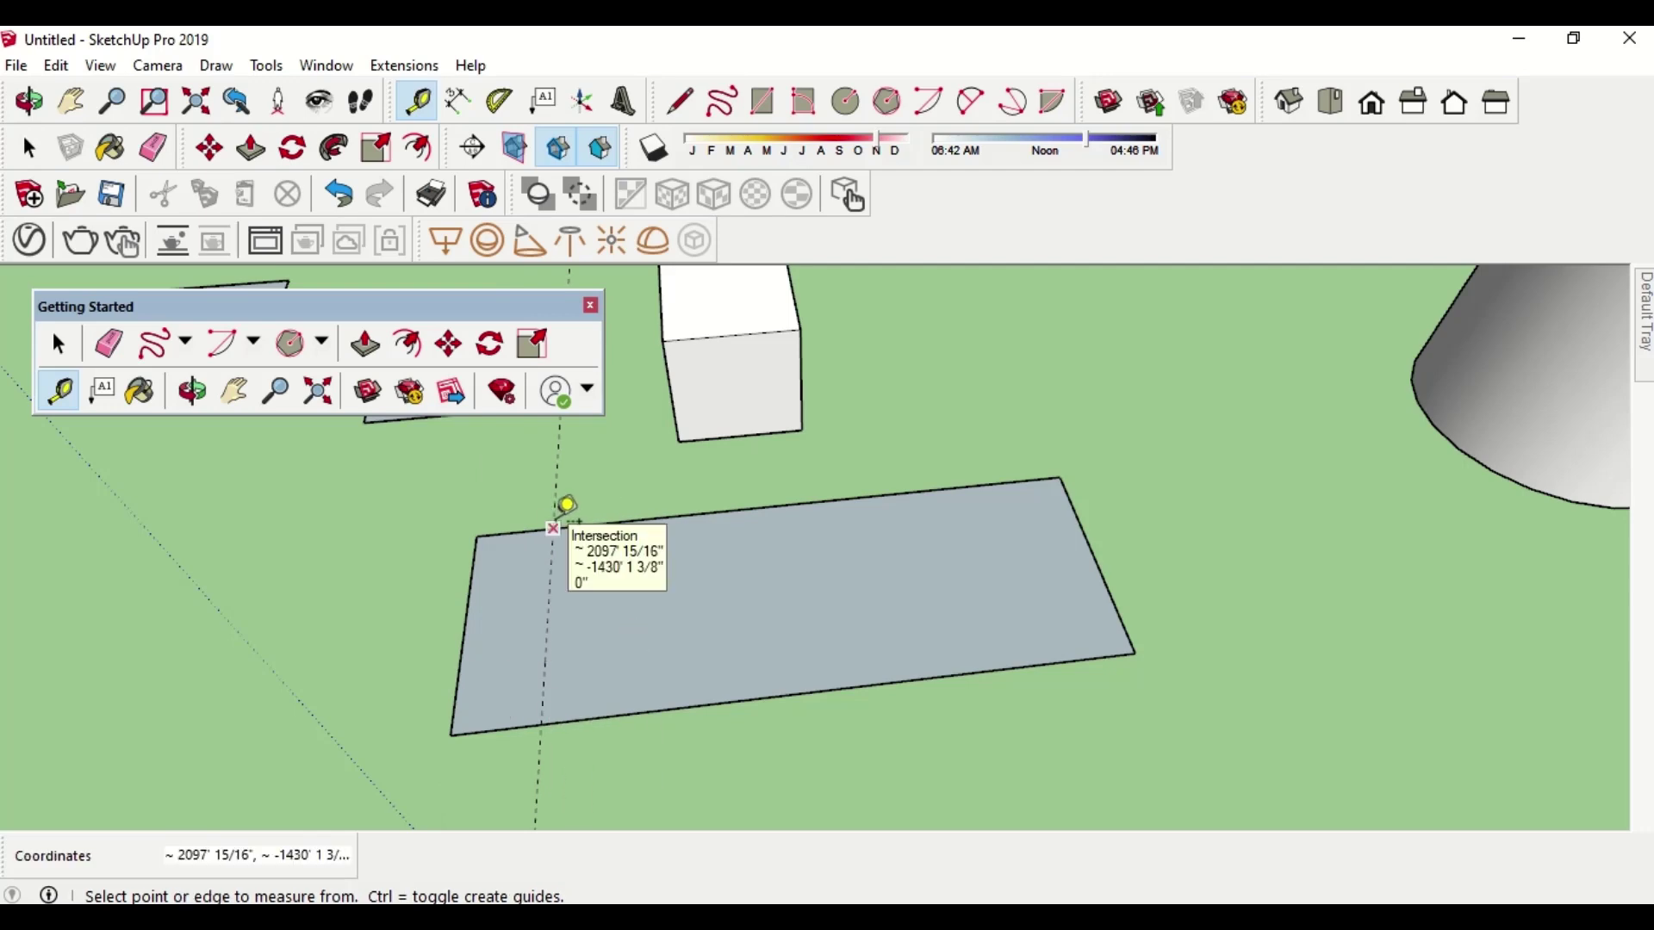
pyautogui.click(547, 622)
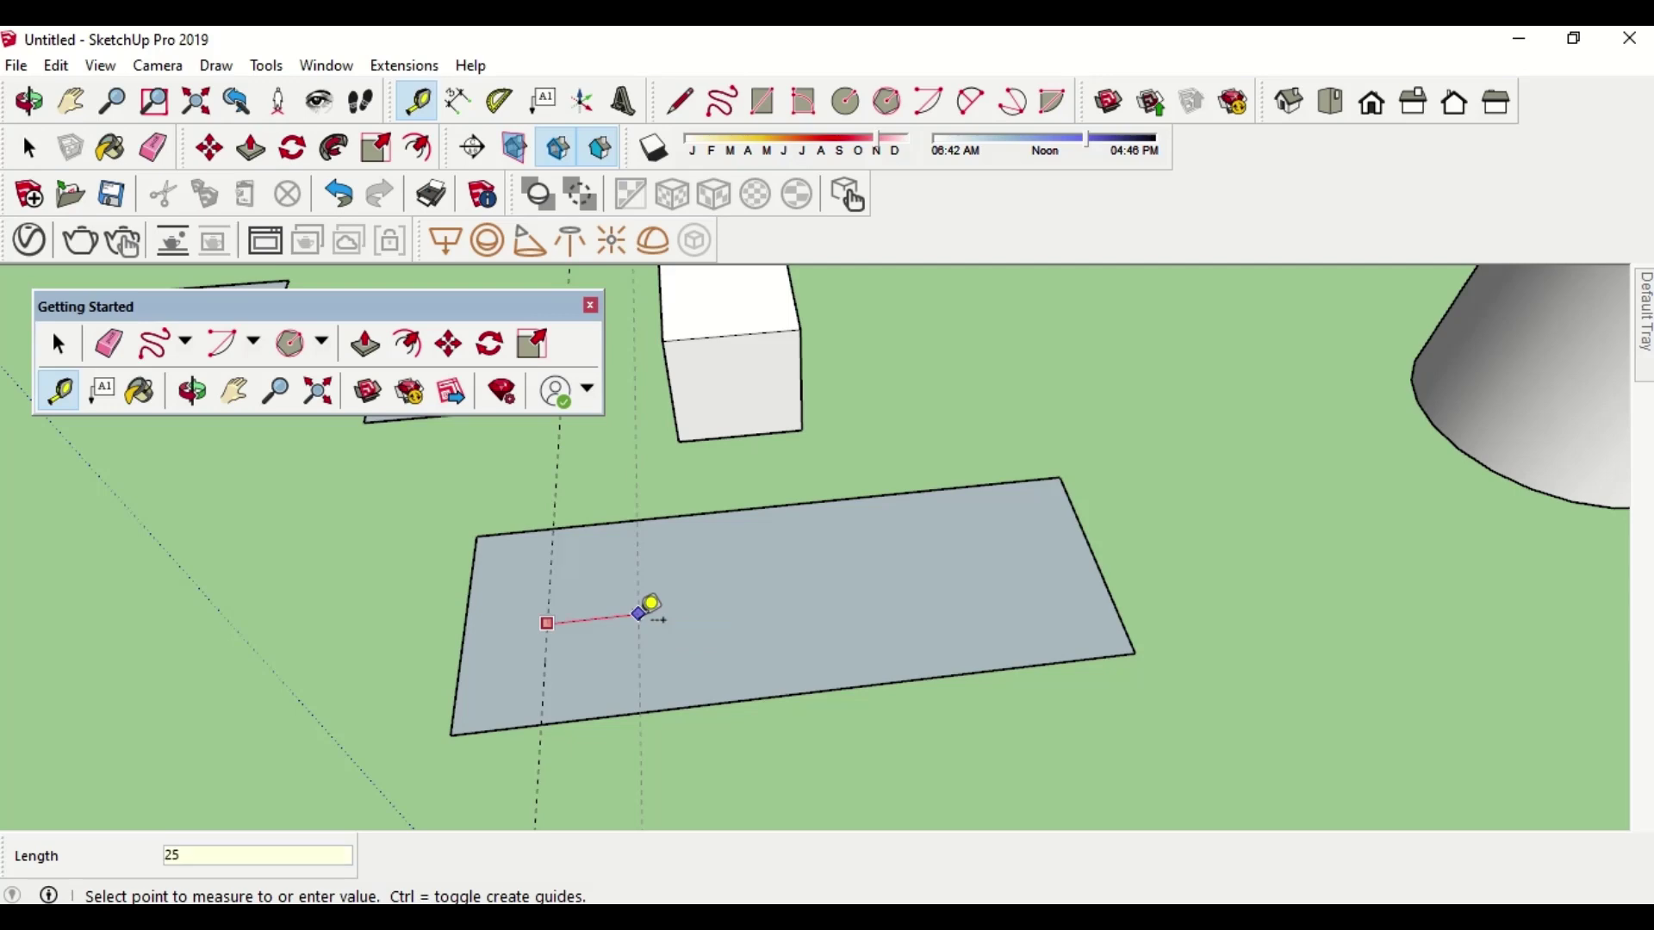
pyautogui.press('Return')
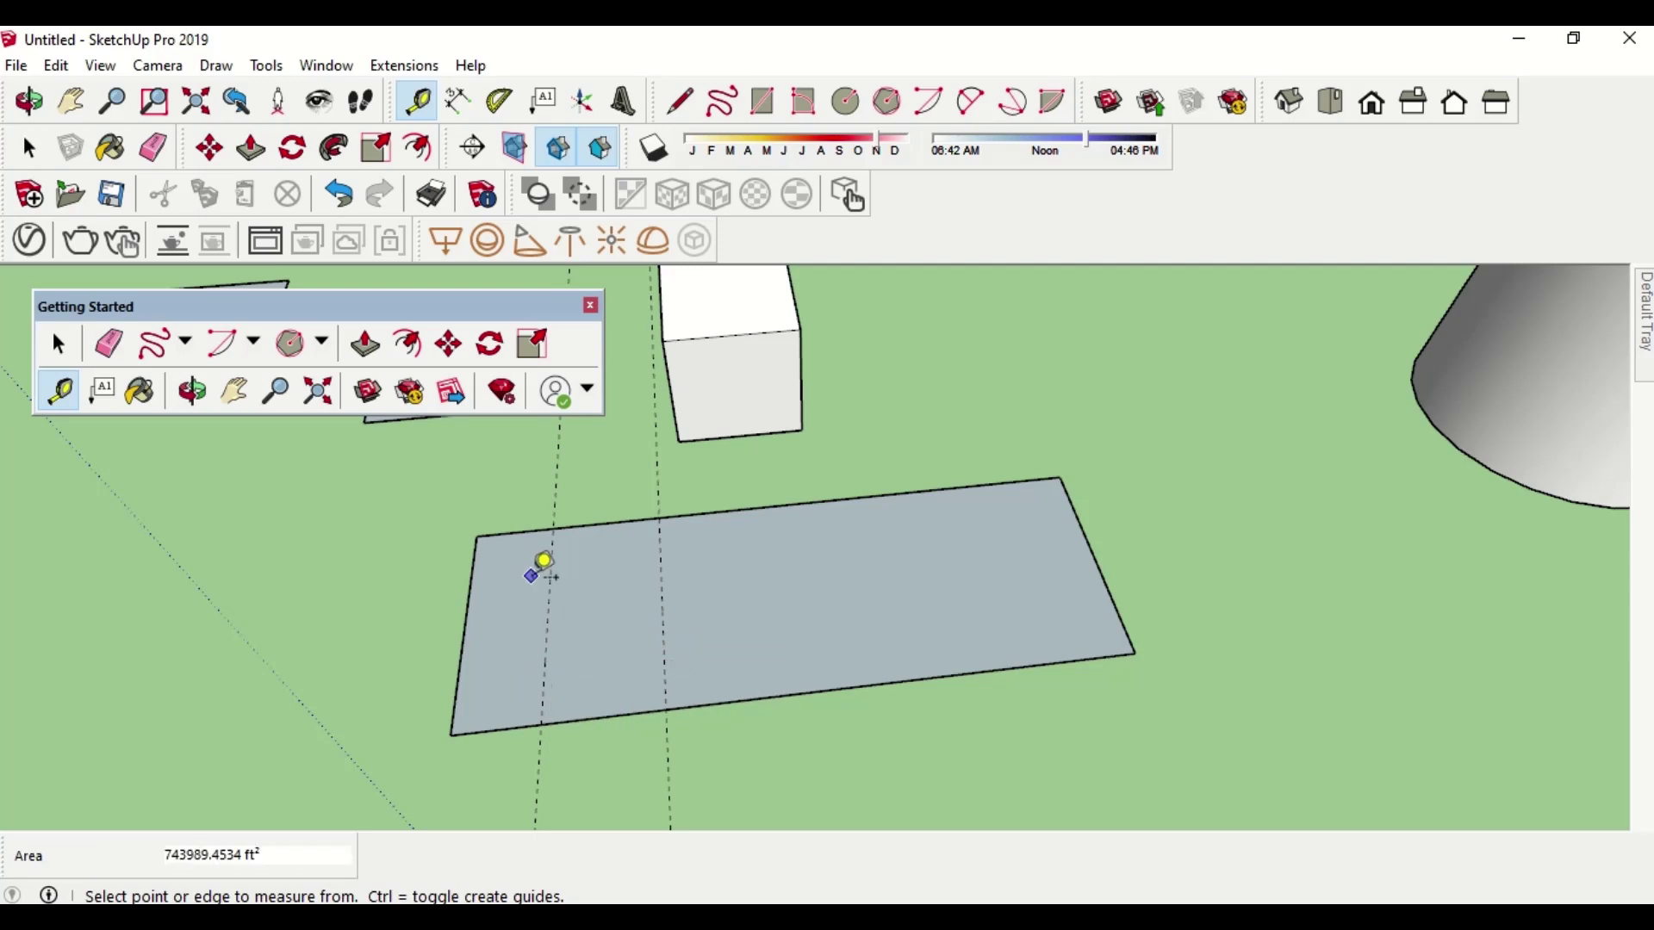
# Place the screen text "sketchup, tool bar, square" in the empty area in front of the large rectangle
pyautogui.click(98, 398)
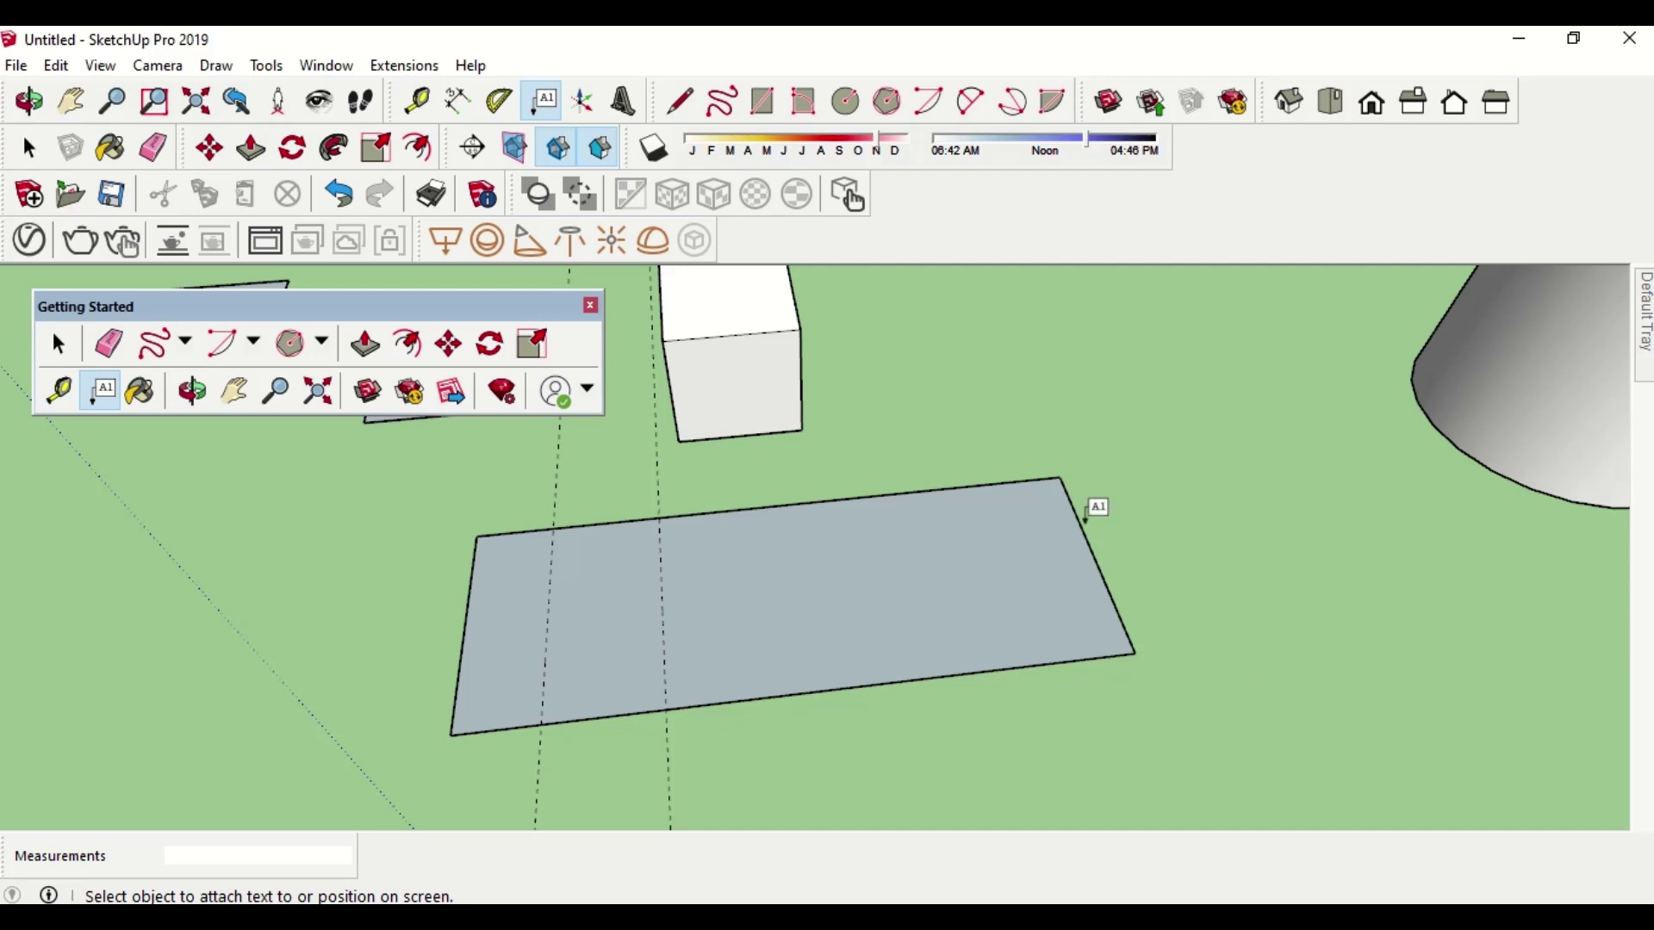
pyautogui.scroll(-3, 896, 436)
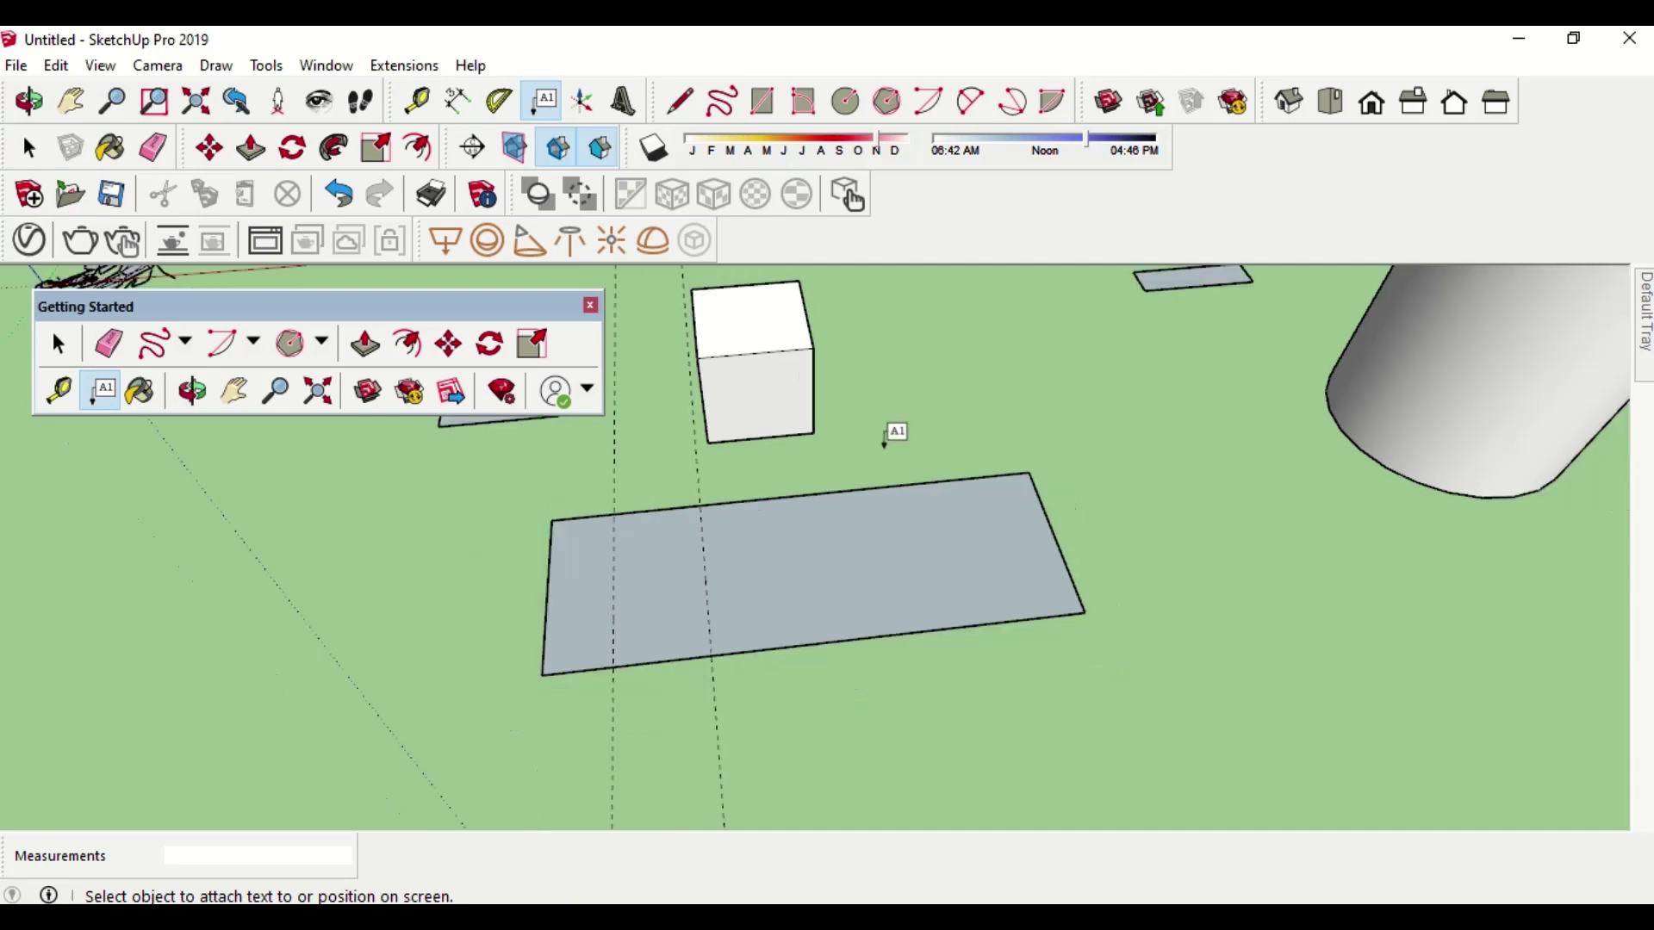
pyautogui.click(932, 726)
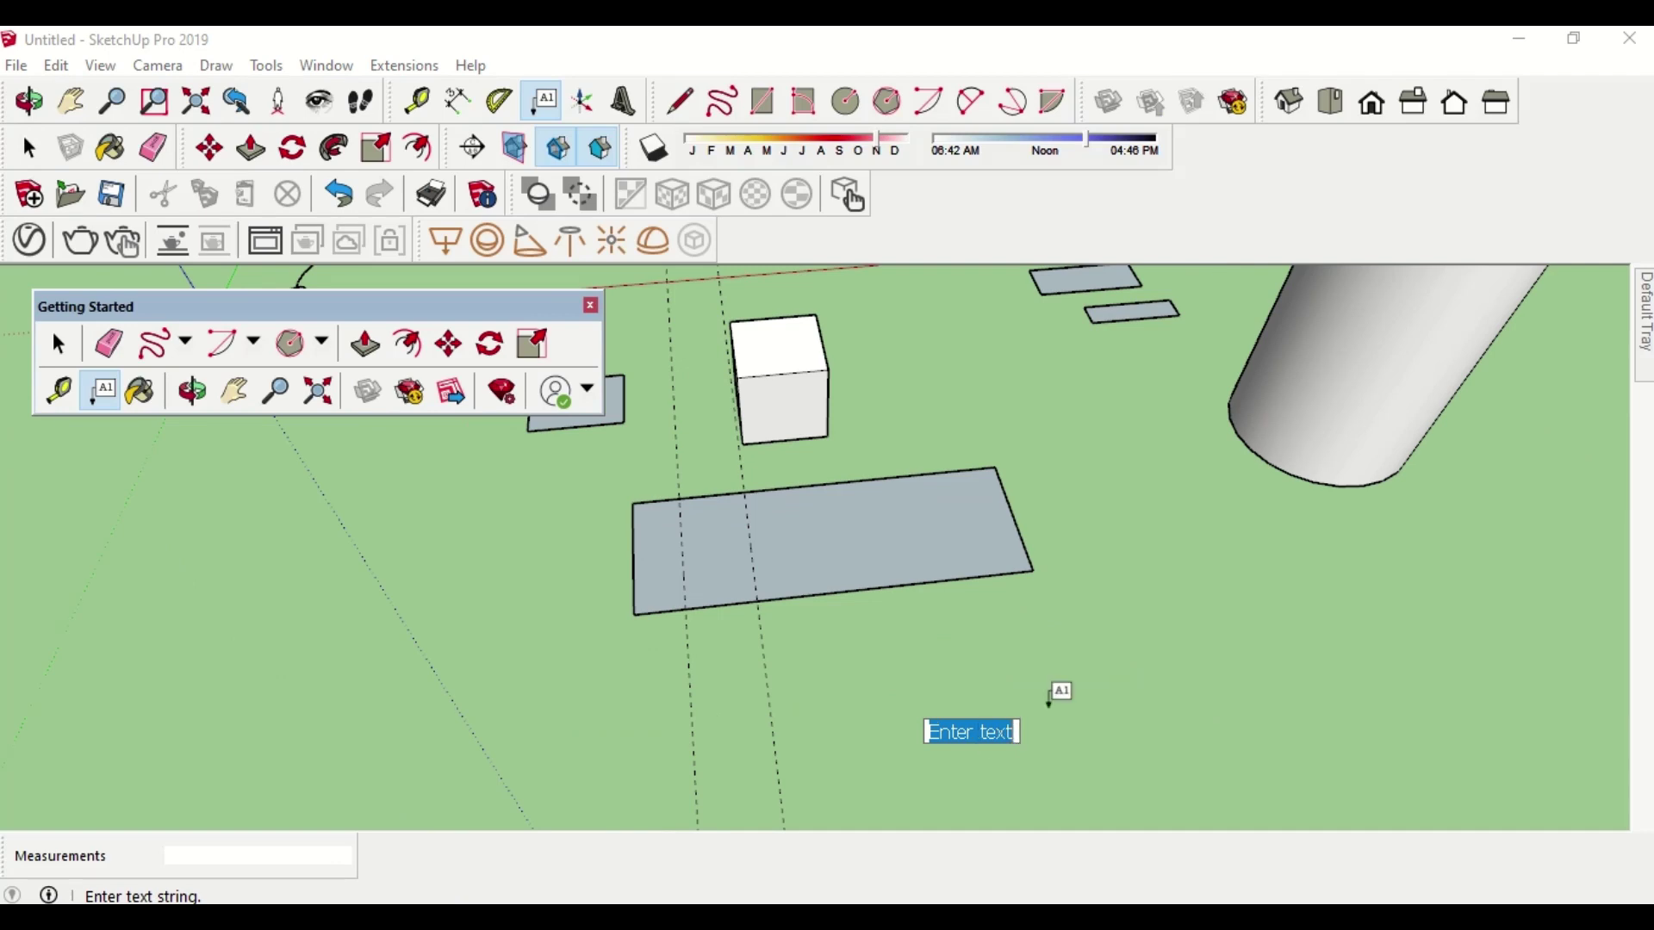
pyautogui.write('sketchup, tool bar, square')
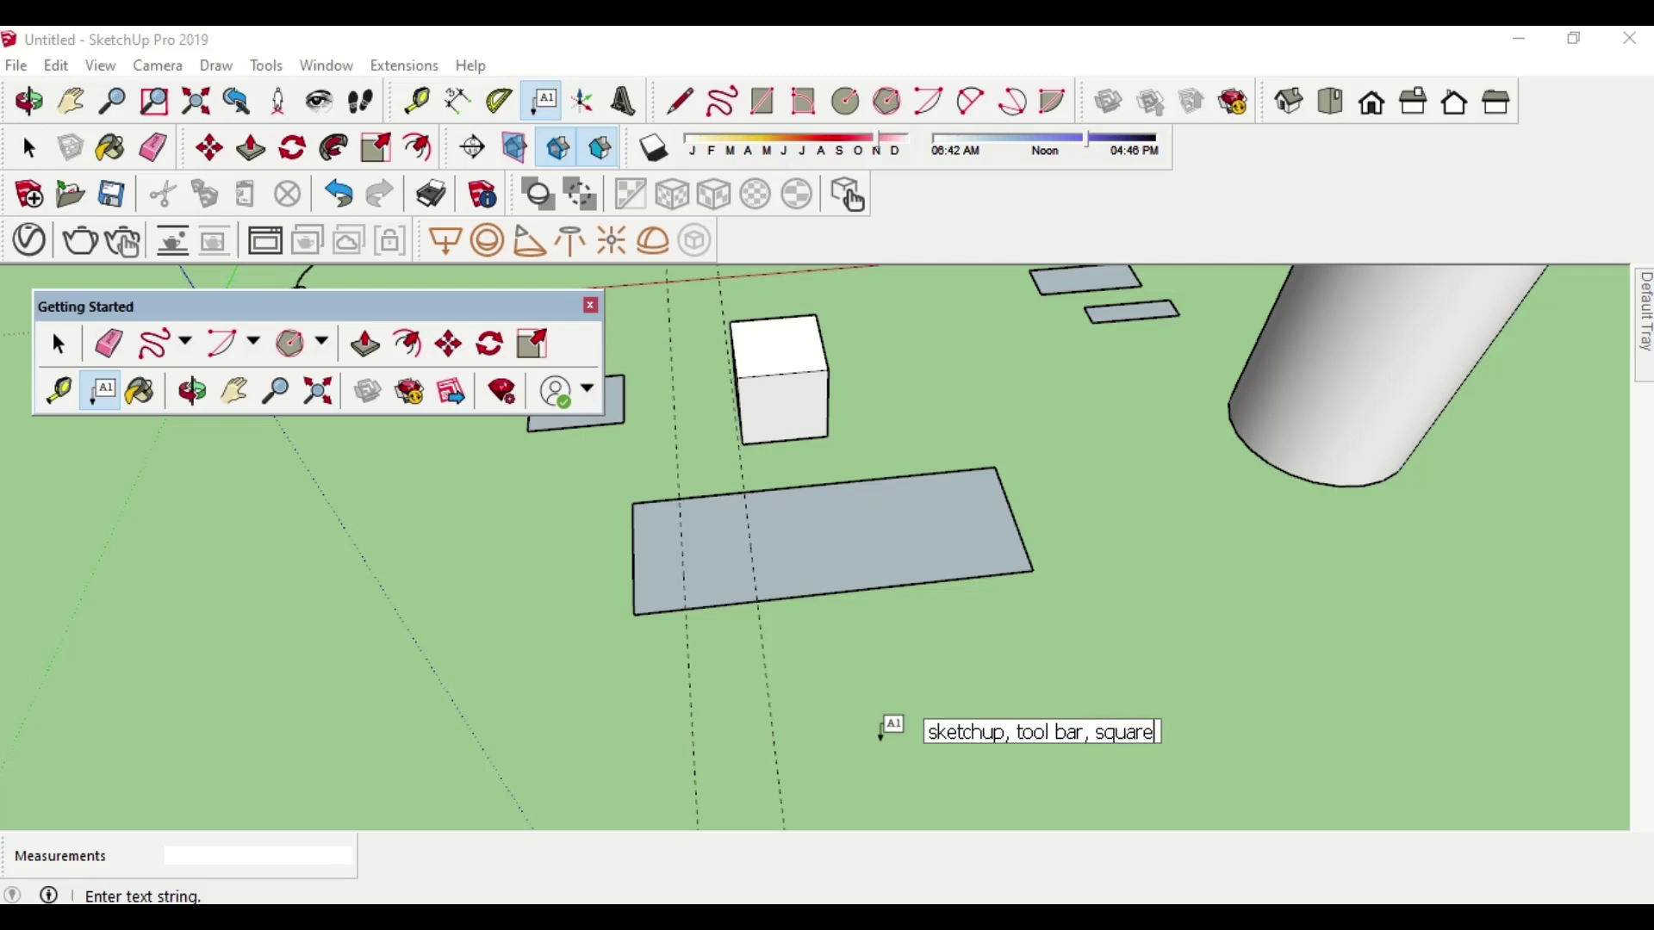
pyautogui.click(982, 594)
pyautogui.scroll(3, 1110, 732)
pyautogui.scroll(2, 1120, 706)
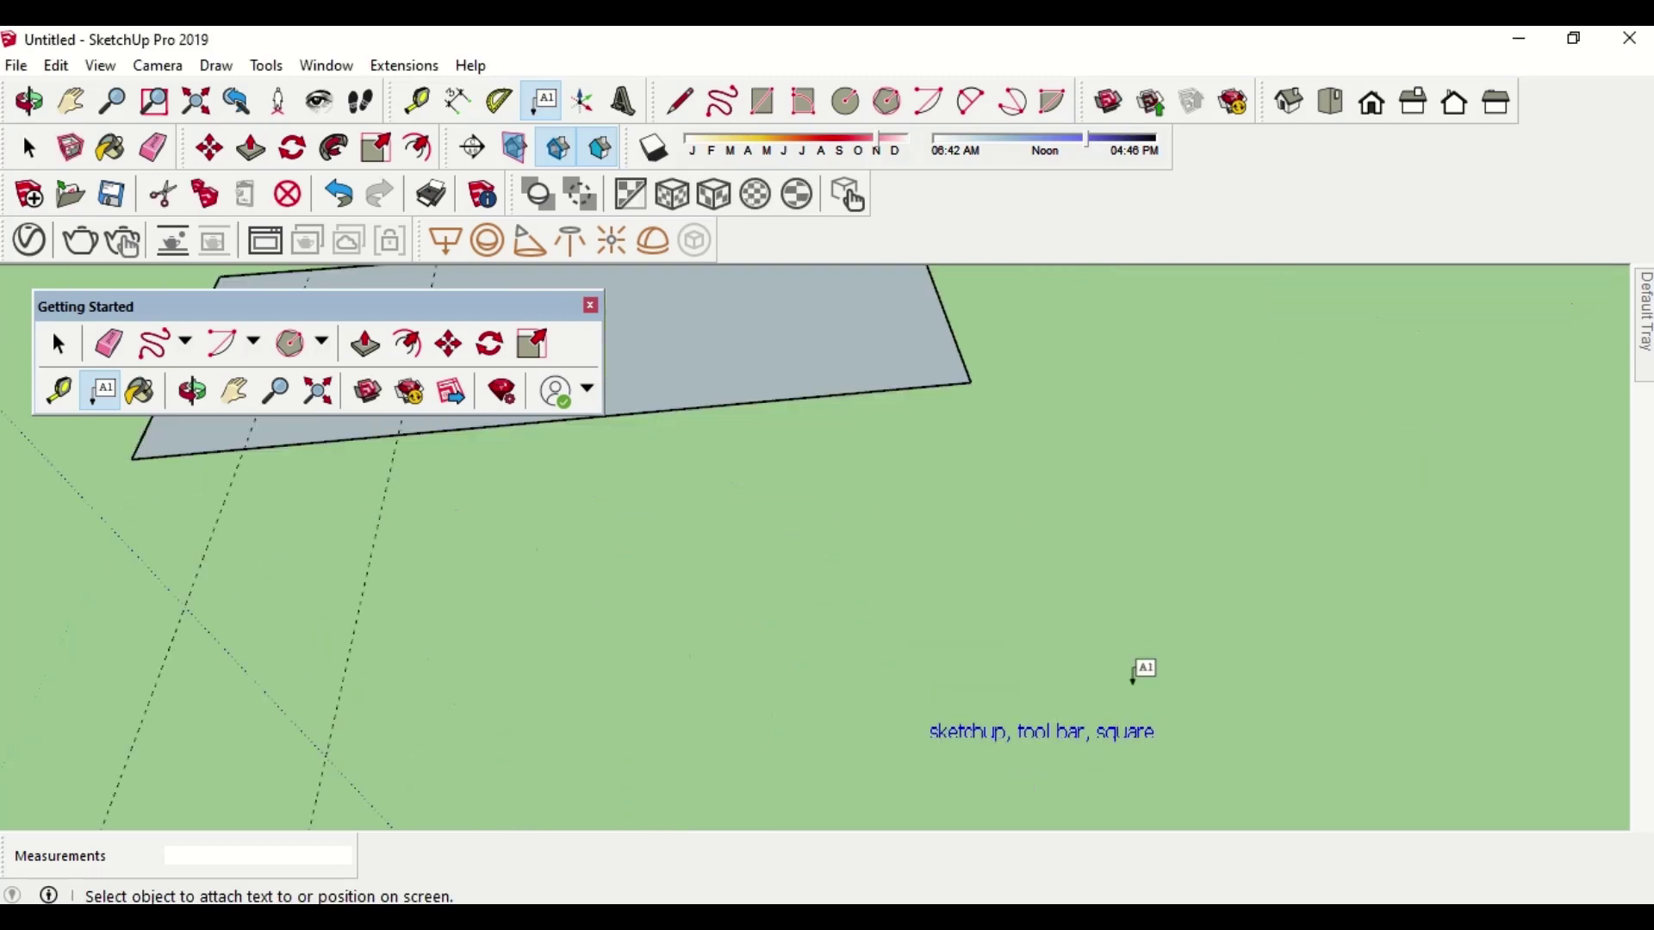
pyautogui.scroll(-4, 1000, 690)
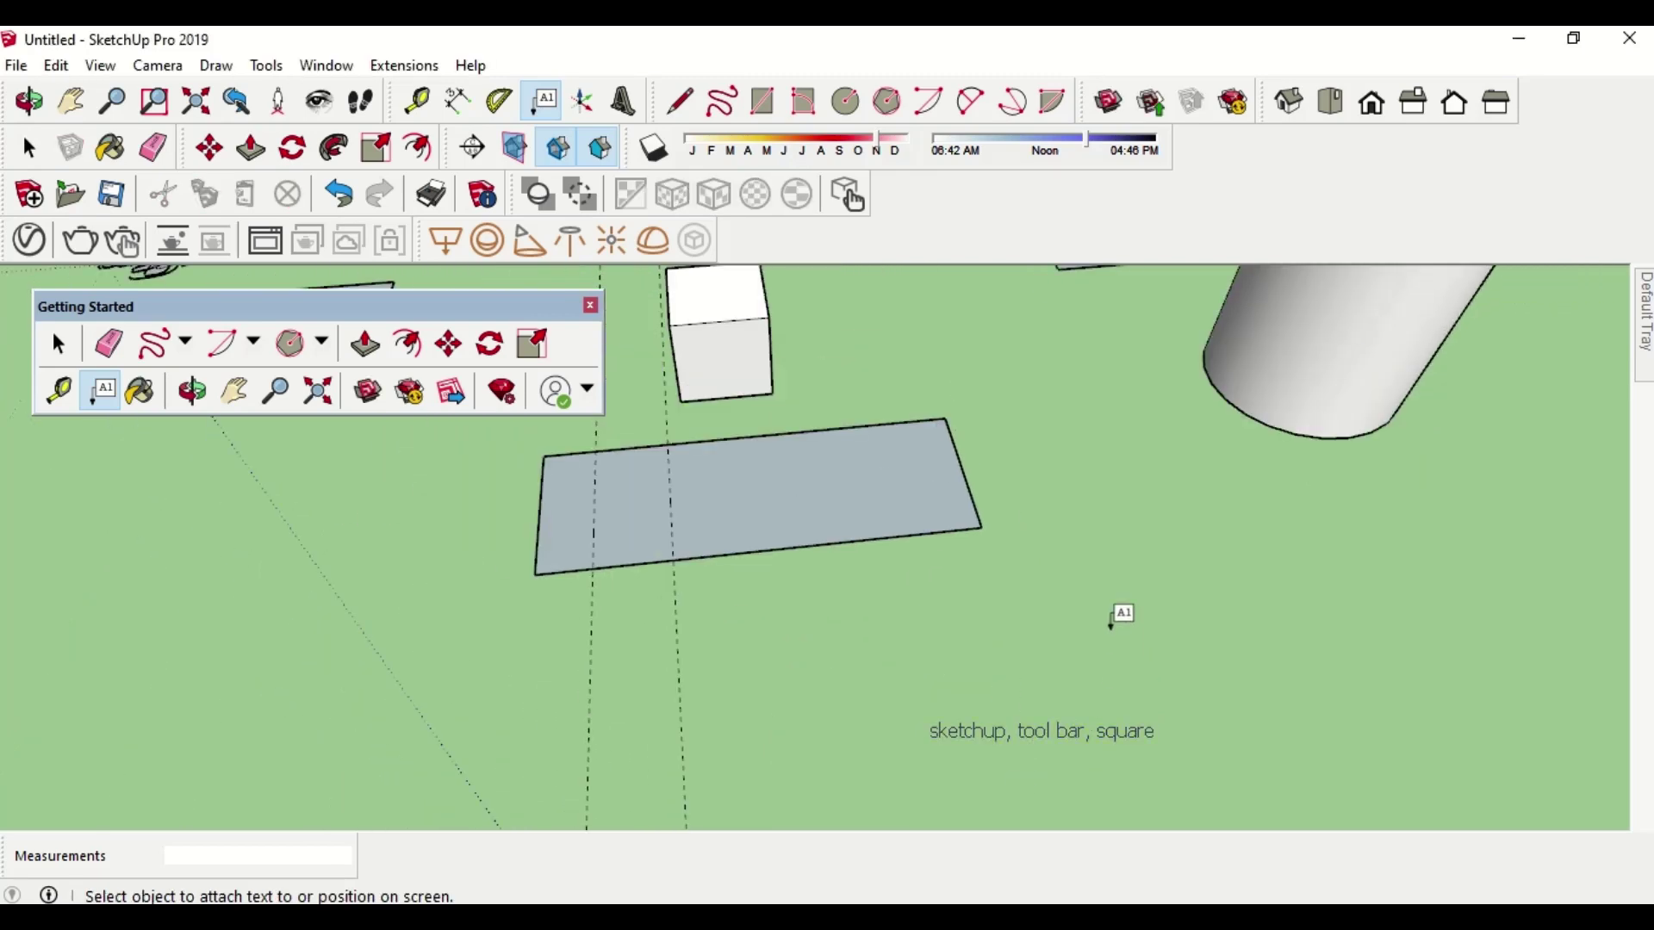
pyautogui.moveTo(1088, 762); pyautogui.dragTo(835, 772, button='middle')
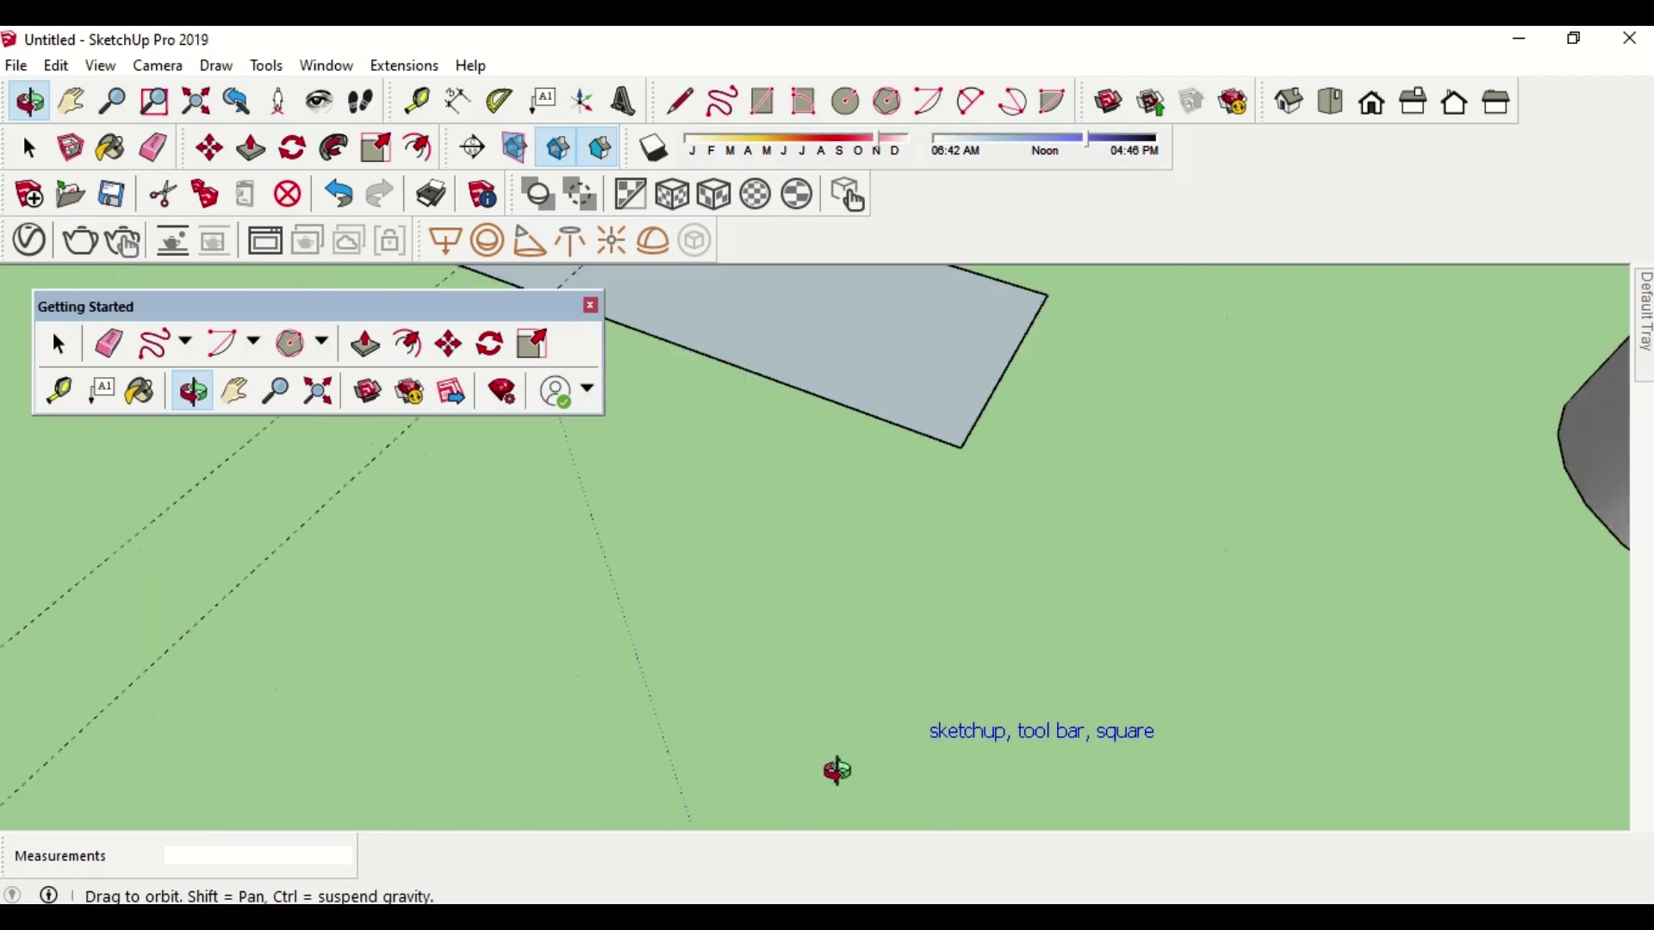
pyautogui.scroll(-3, 909, 653)
pyautogui.moveTo(901, 662); pyautogui.dragTo(1141, 539, button='middle')
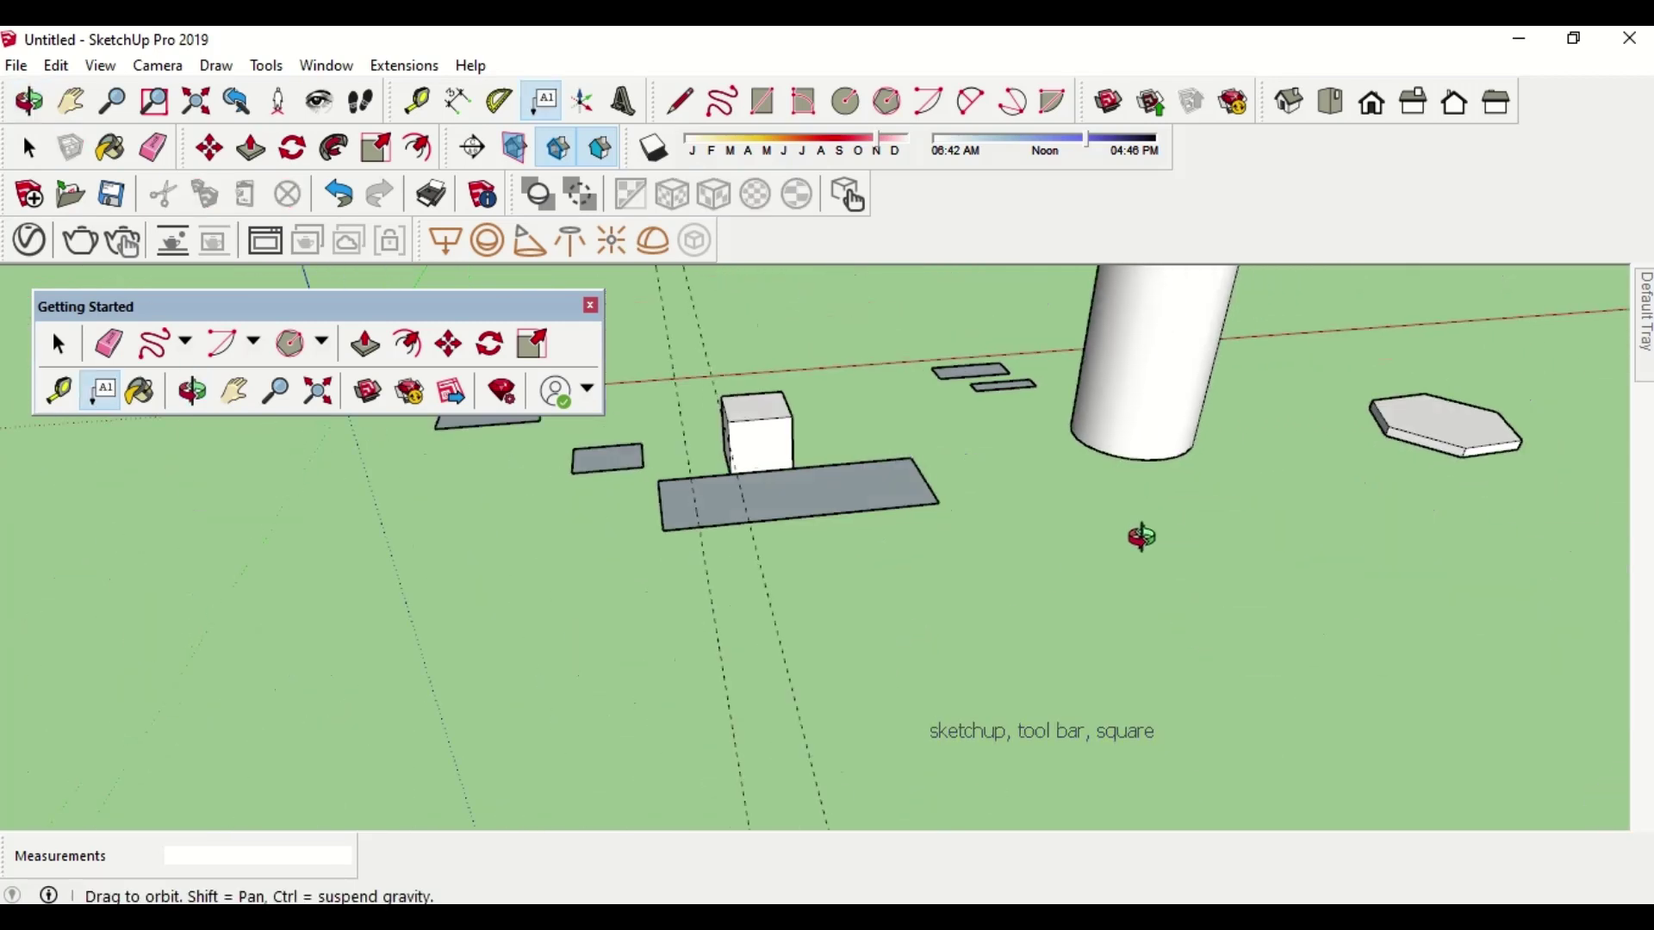
# Activate Paint Bucket and switch the materials library to the Asphalt and Concrete collection
pyautogui.click(141, 394)
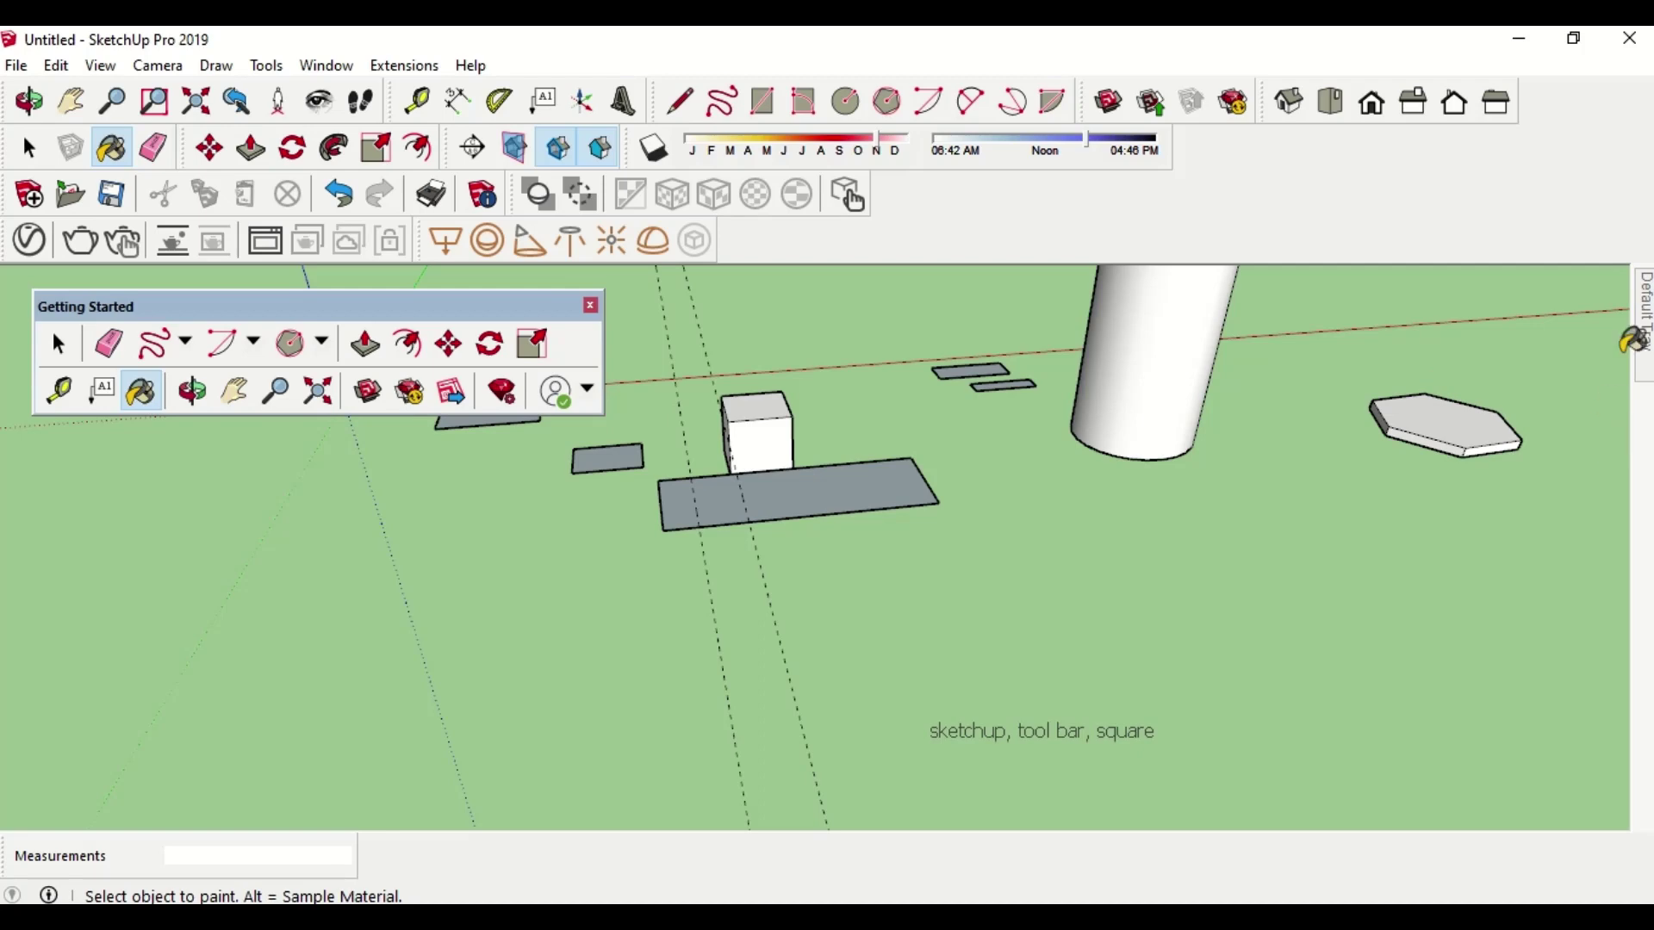
pyautogui.moveTo(1647, 349)
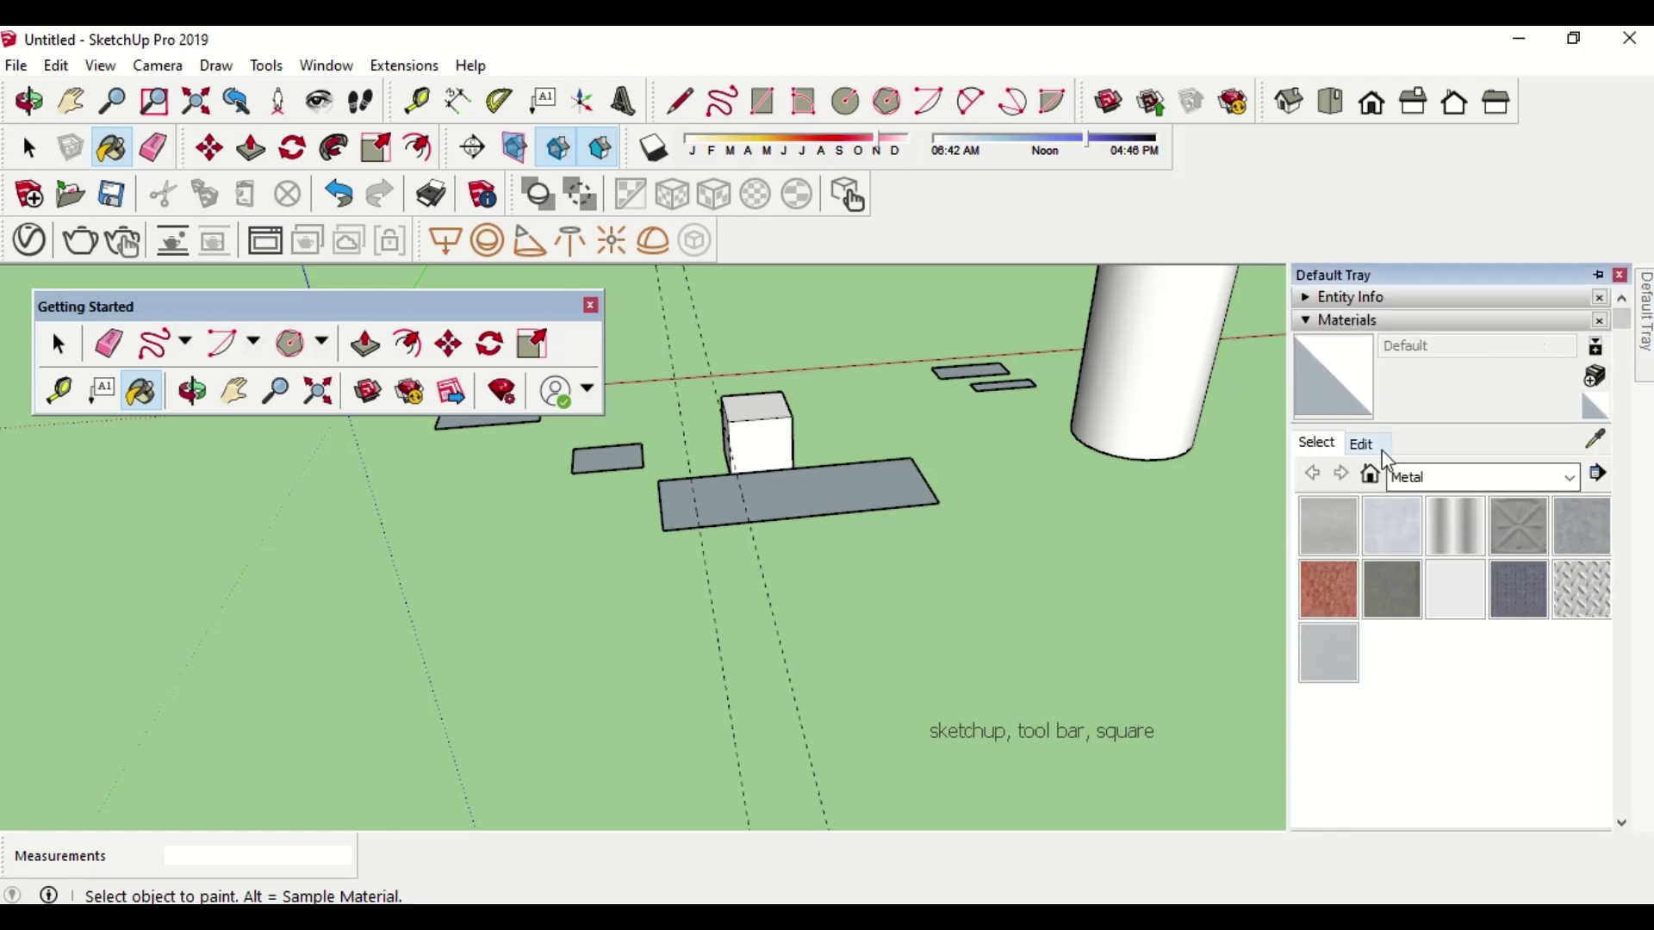
pyautogui.click(1382, 329)
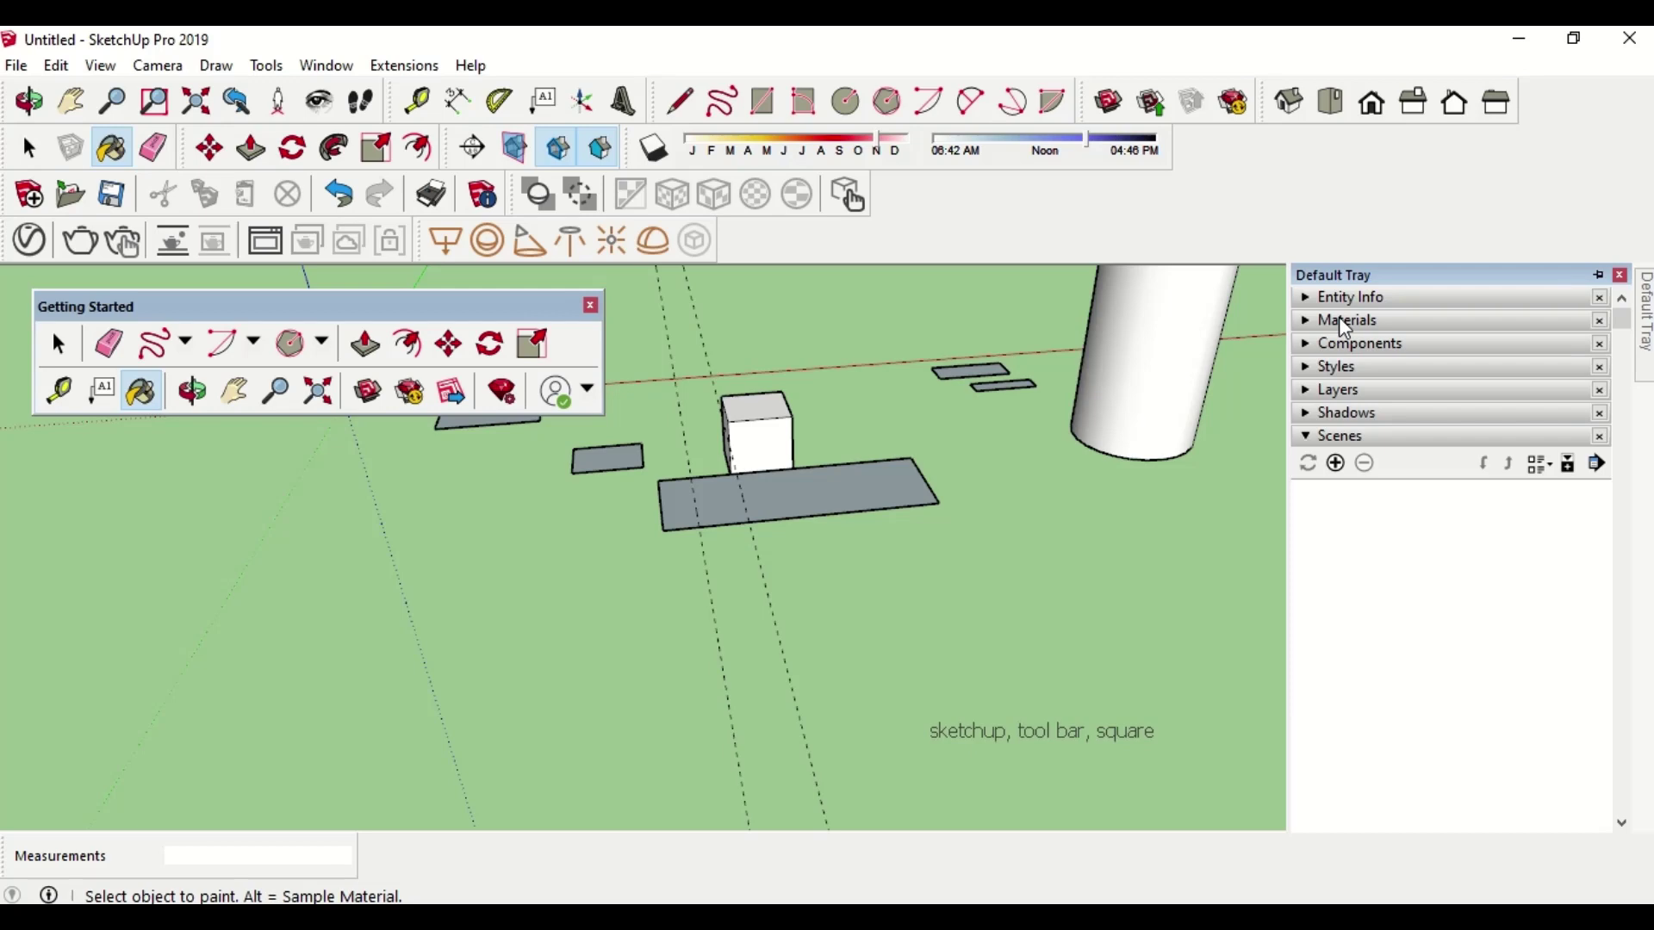
pyautogui.click(1344, 327)
pyautogui.click(1427, 485)
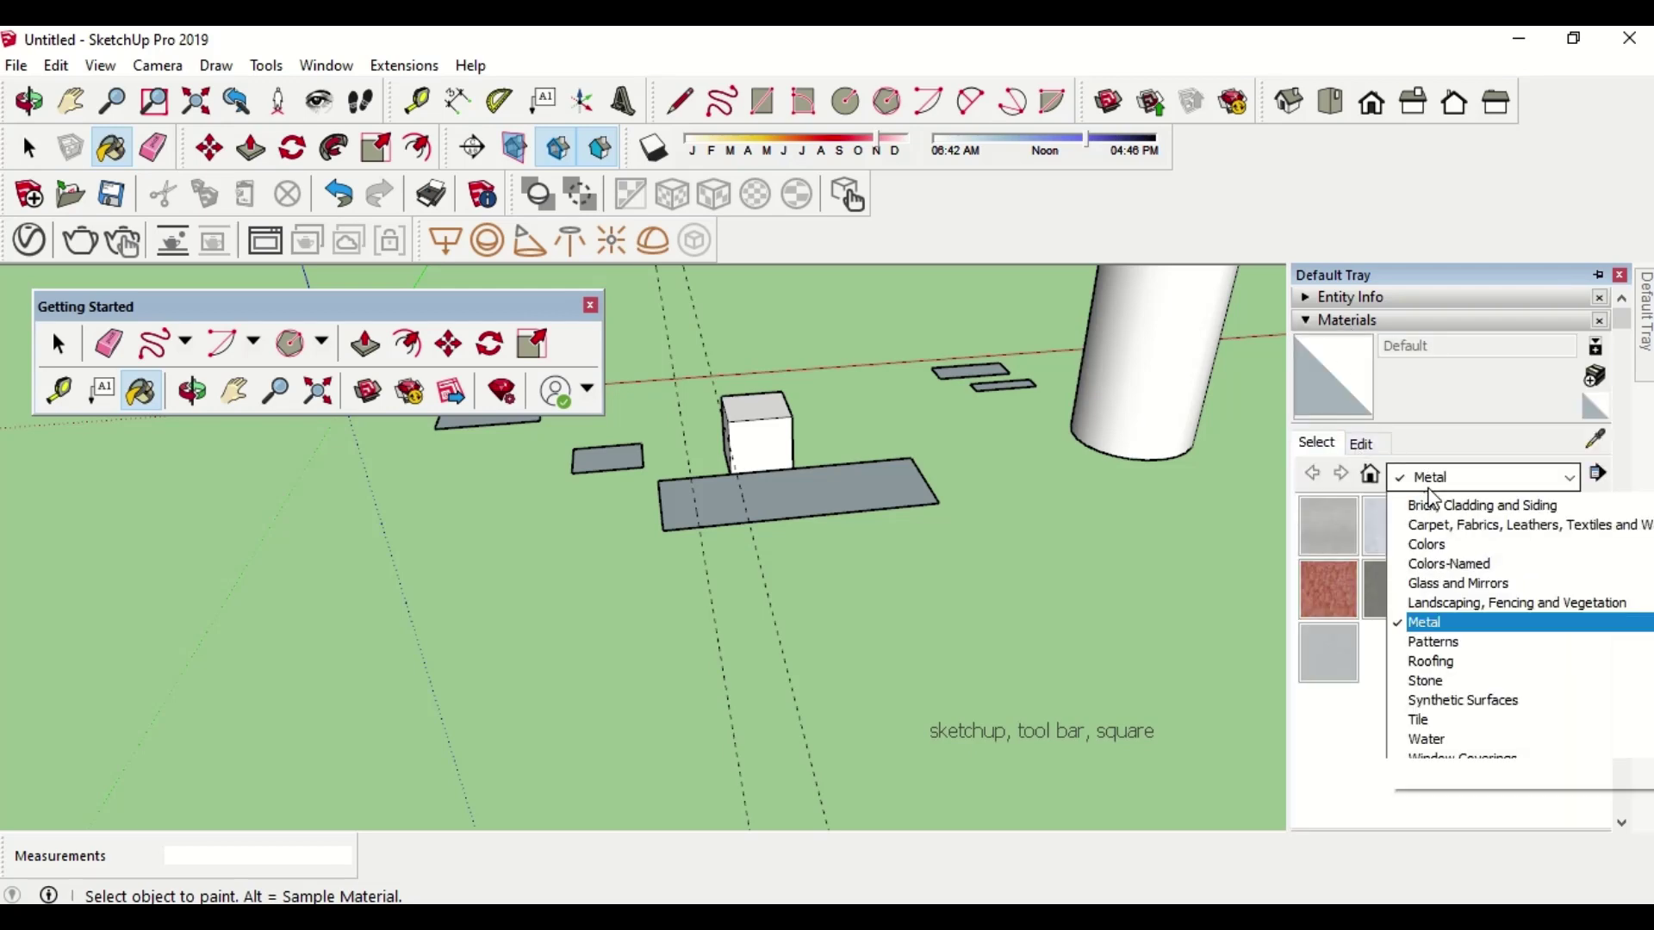
pyautogui.scroll(2, 1471, 513)
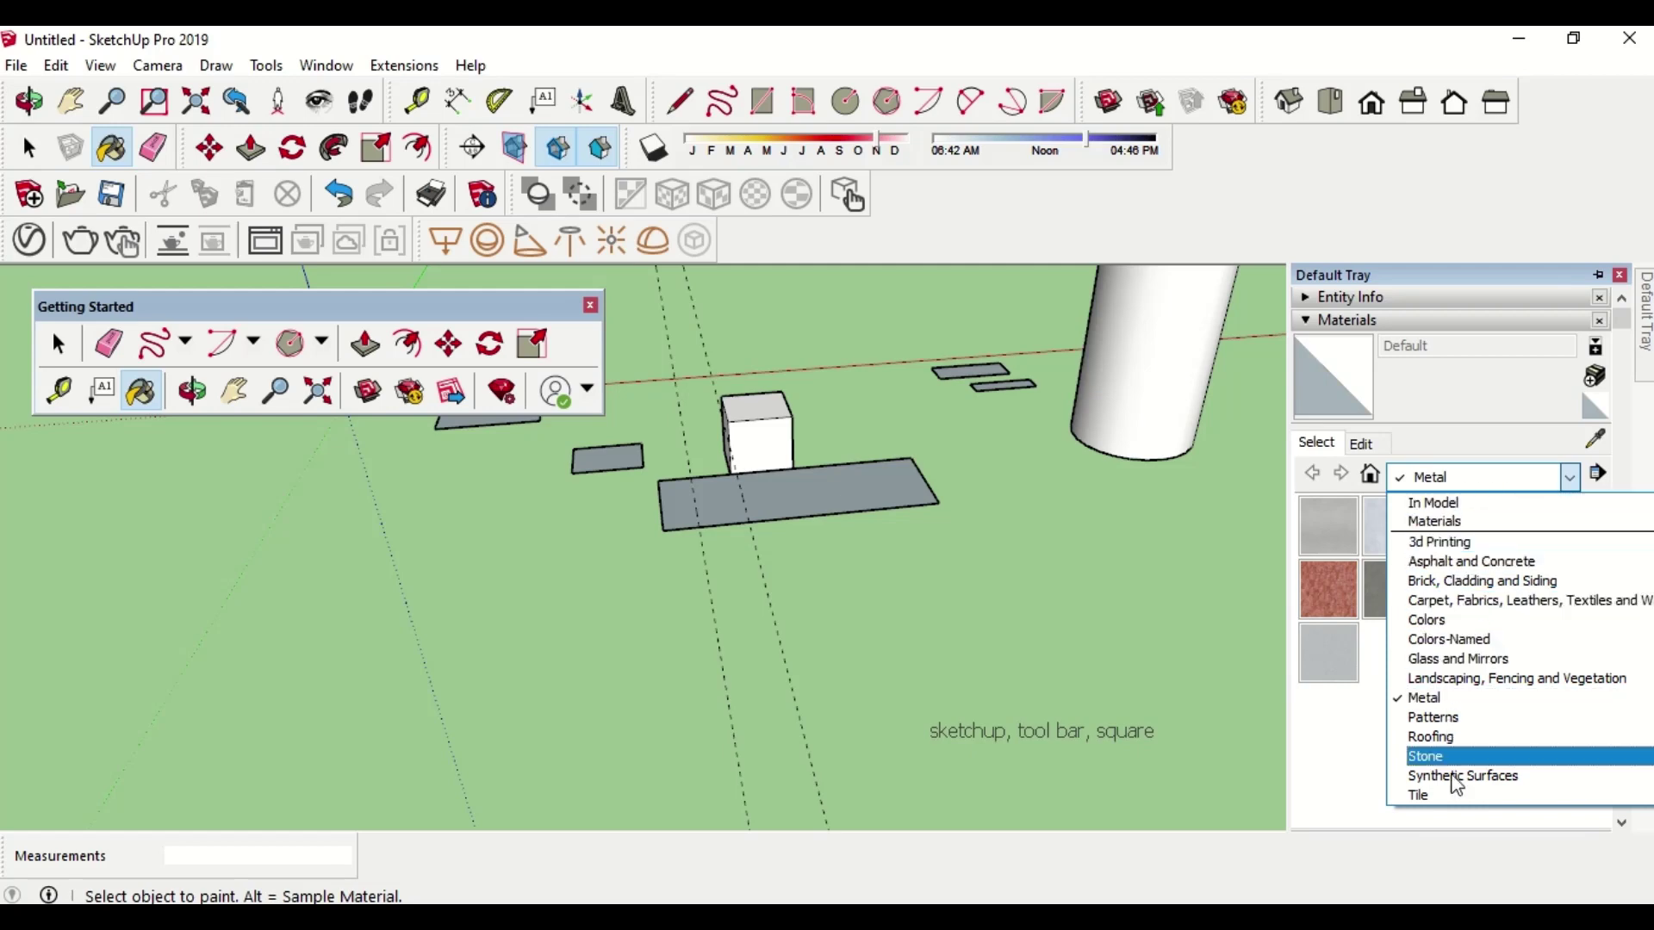
pyautogui.scroll(-1, 1465, 749)
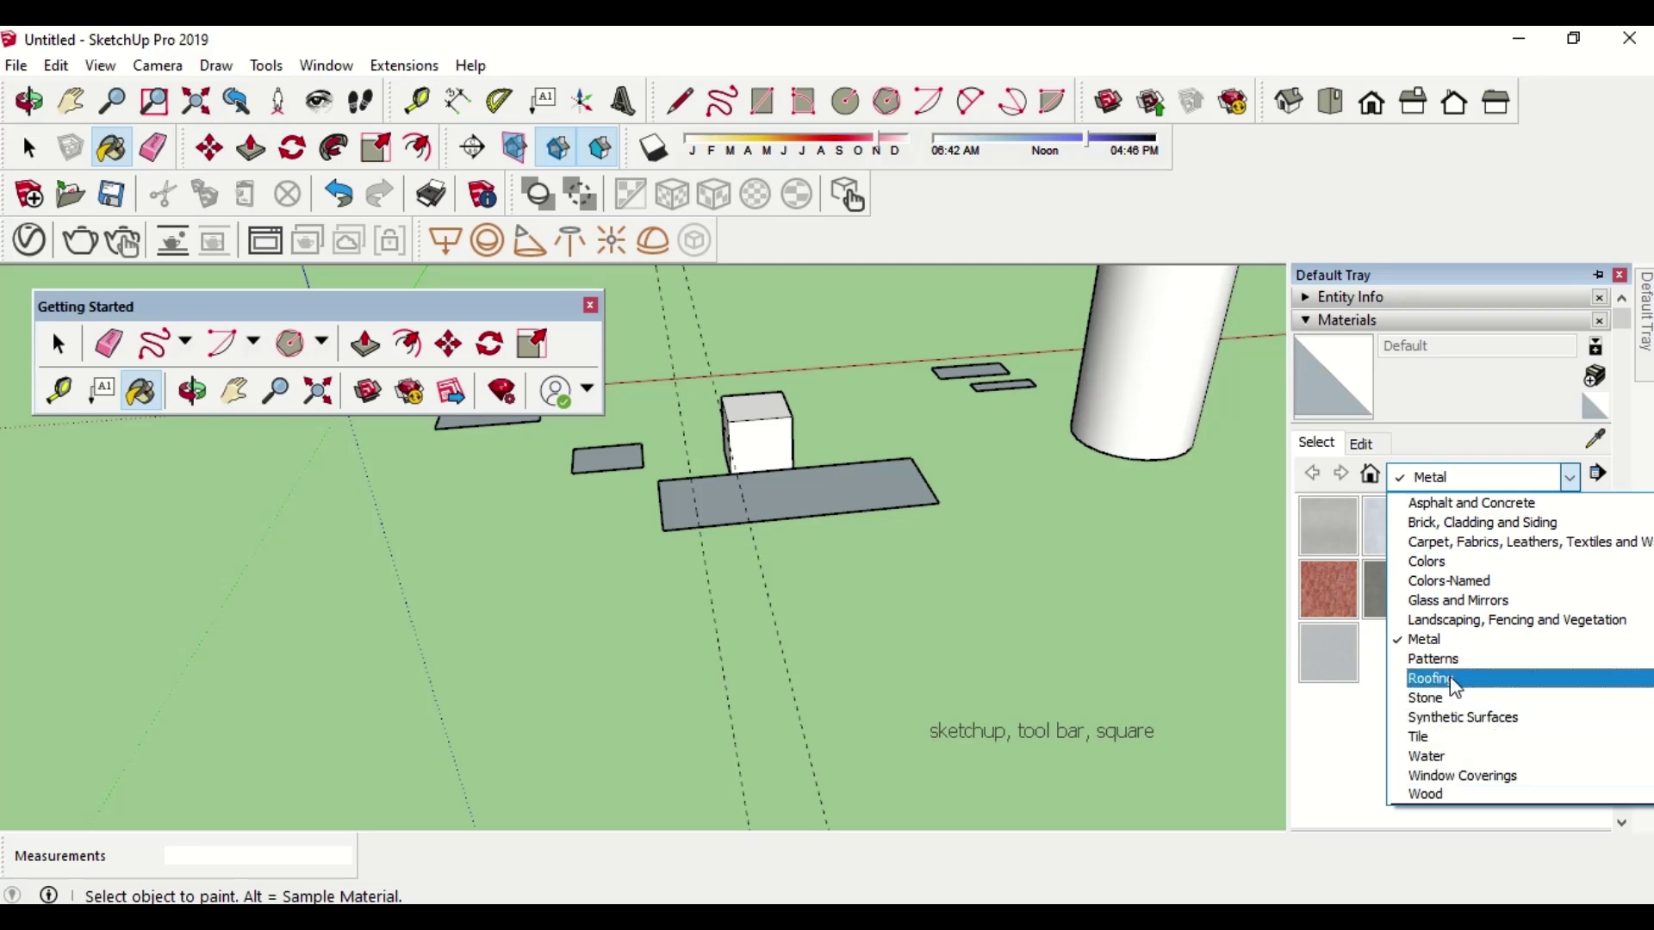
pyautogui.scroll(1, 1451, 798)
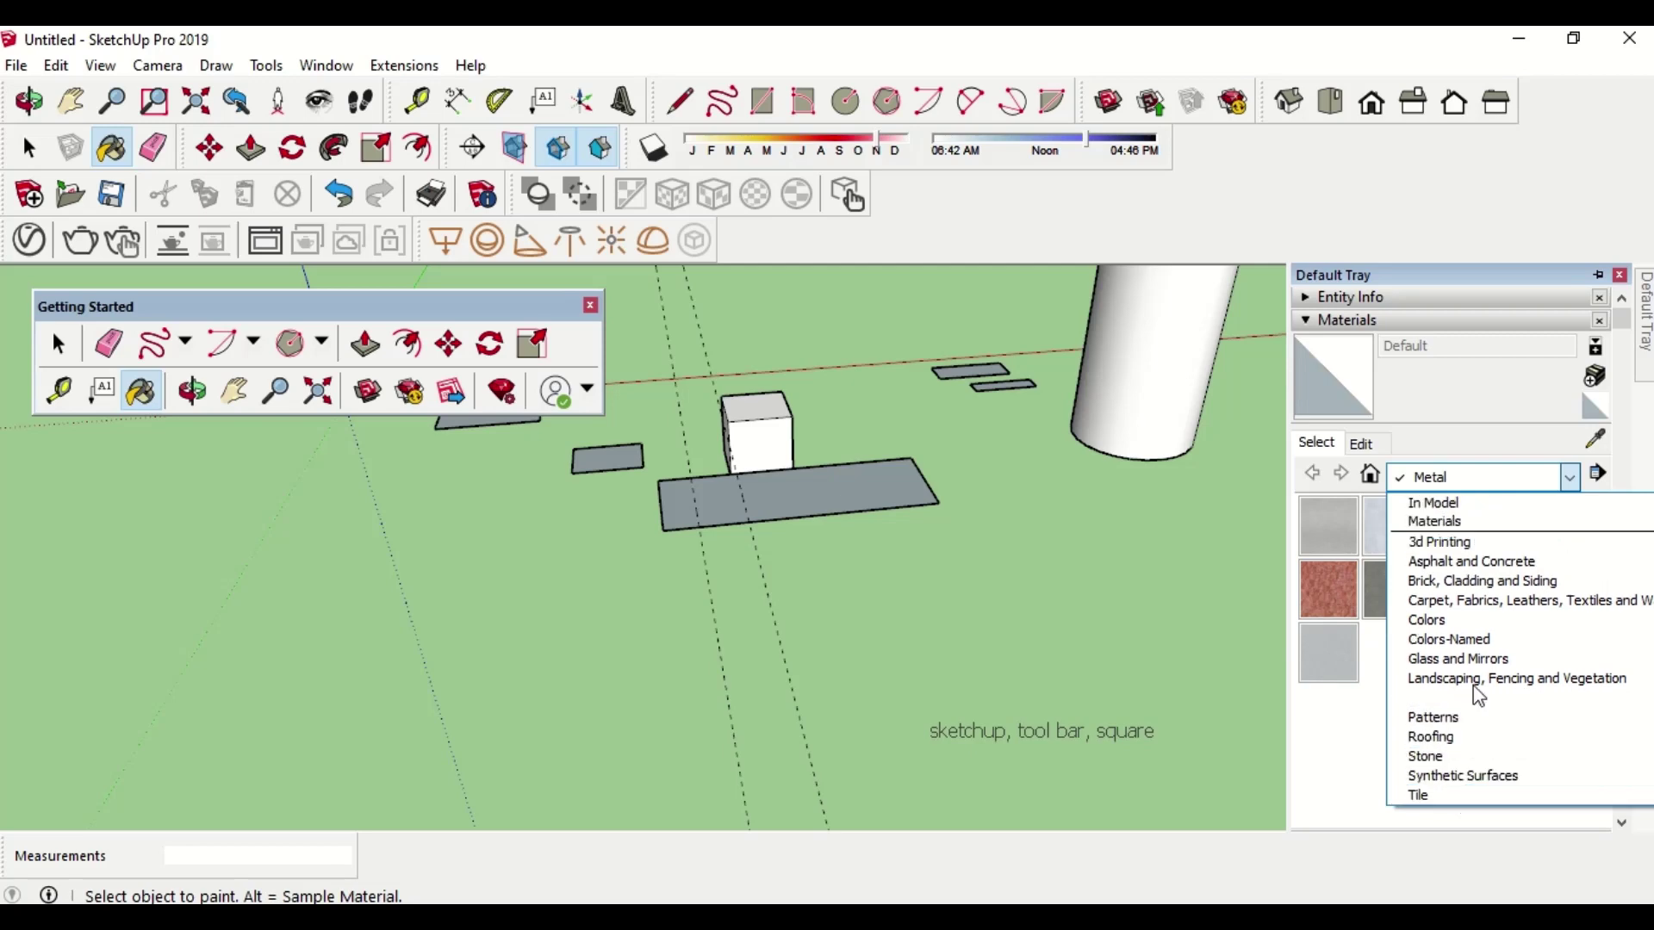
pyautogui.click(1470, 561)
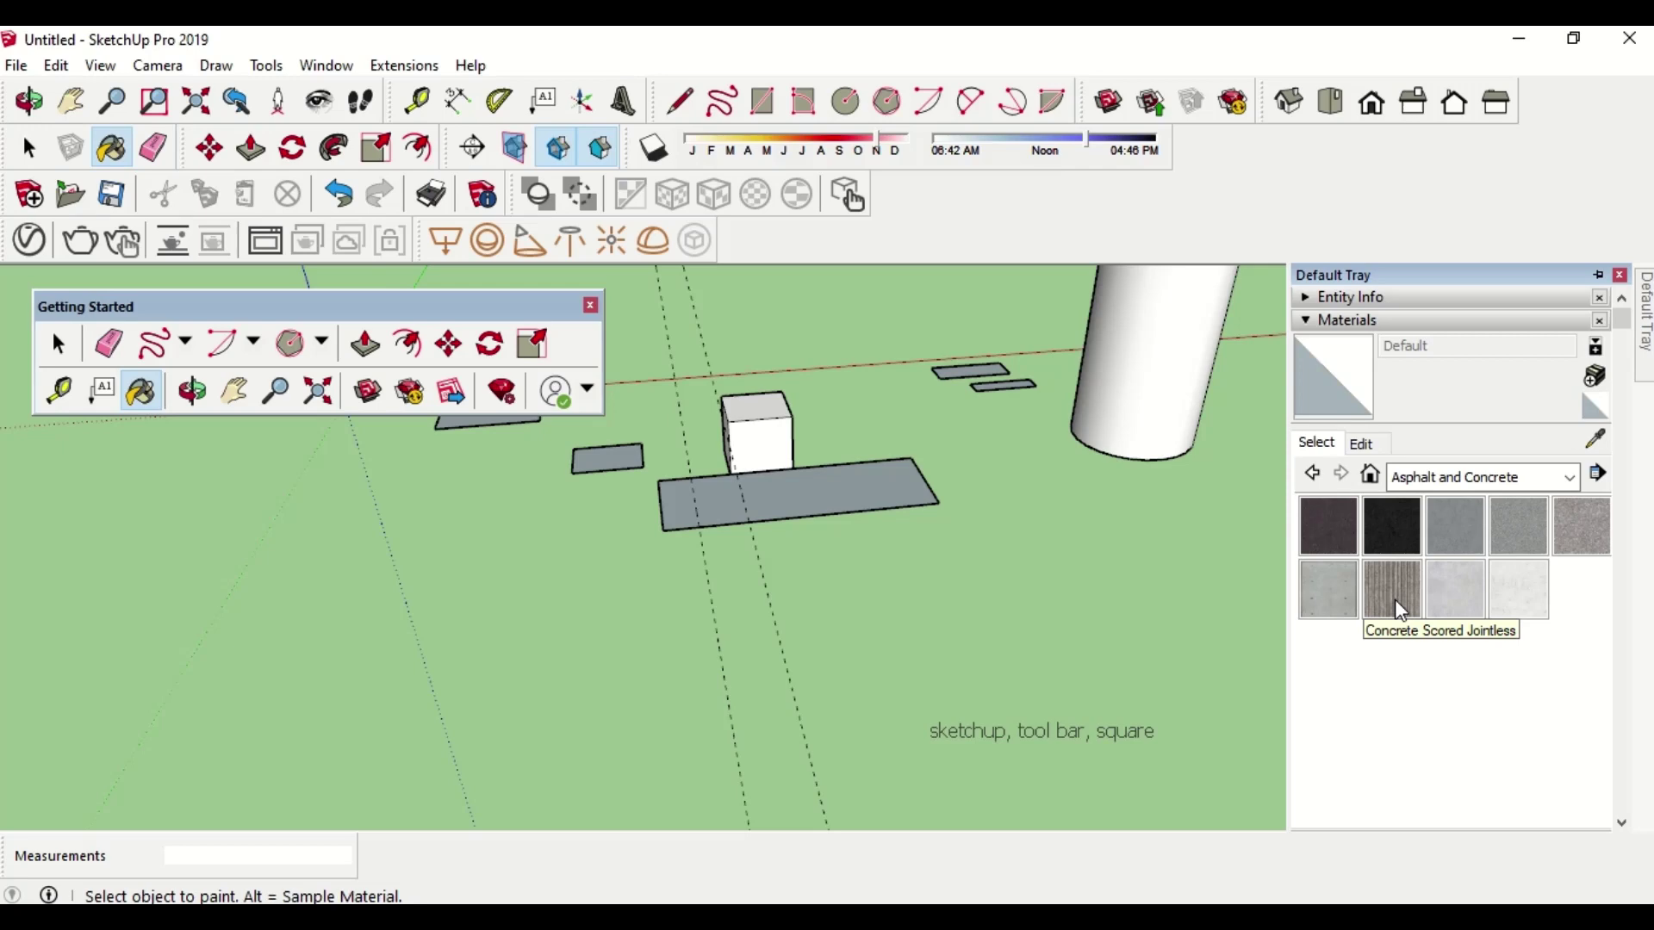
# Paint the large rectangle's face with the black asphalt material from the Asphalt and Concrete collection
pyautogui.click(1388, 536)
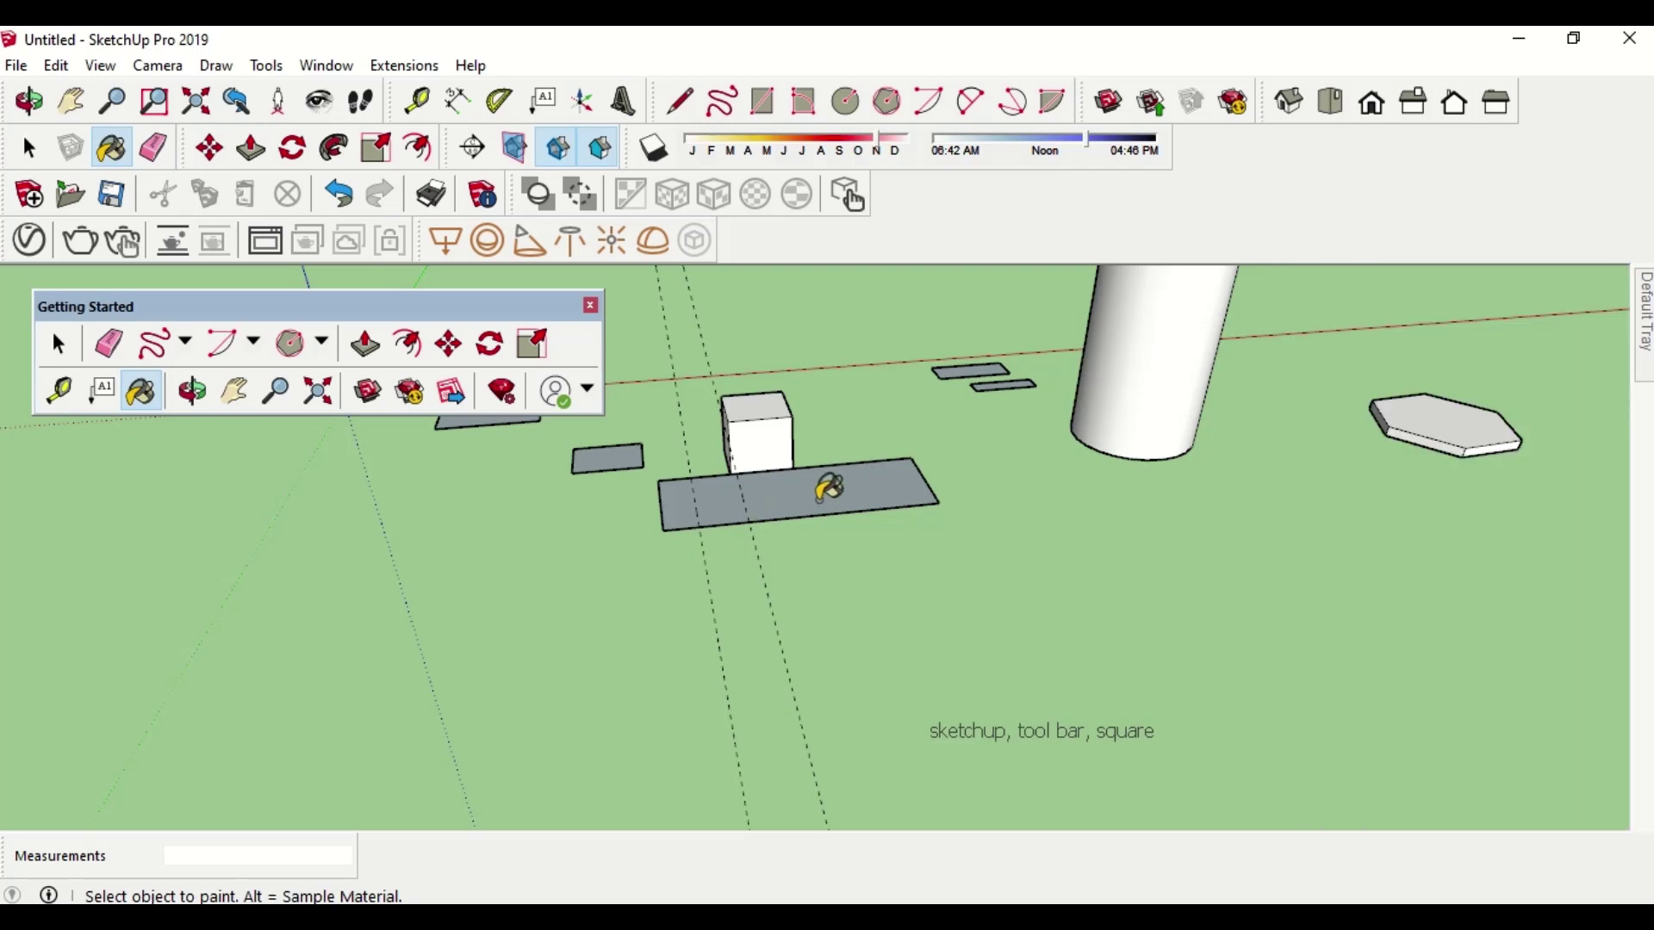
pyautogui.scroll(3, 832, 483)
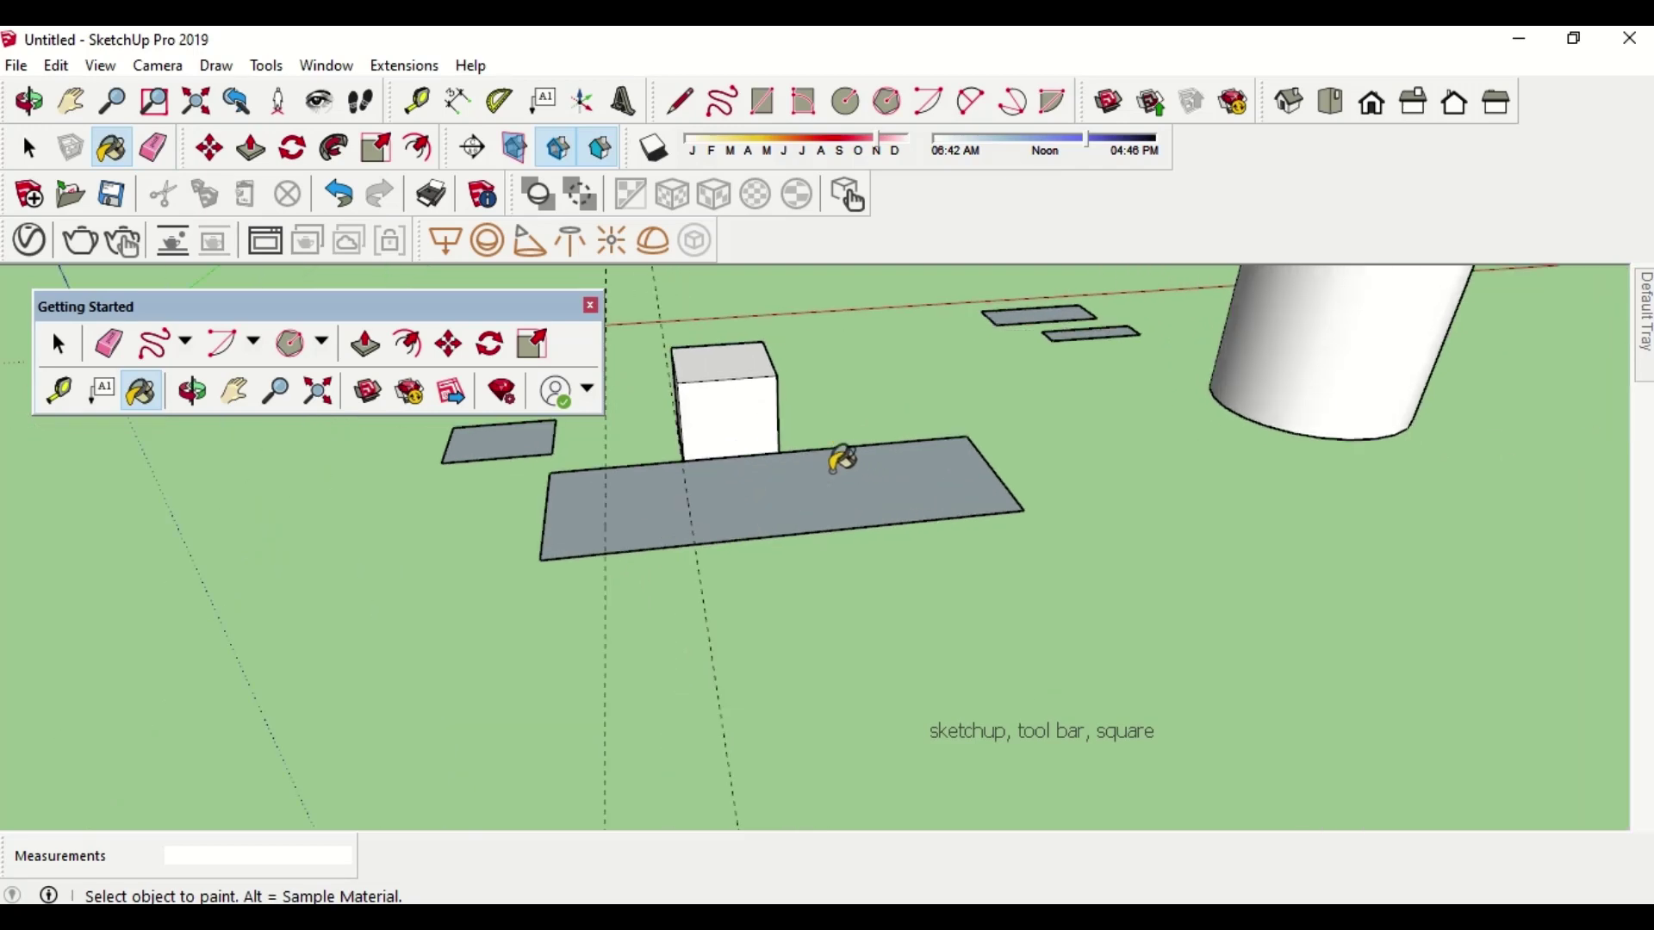
pyautogui.click(771, 498)
pyautogui.scroll(3, 767, 491)
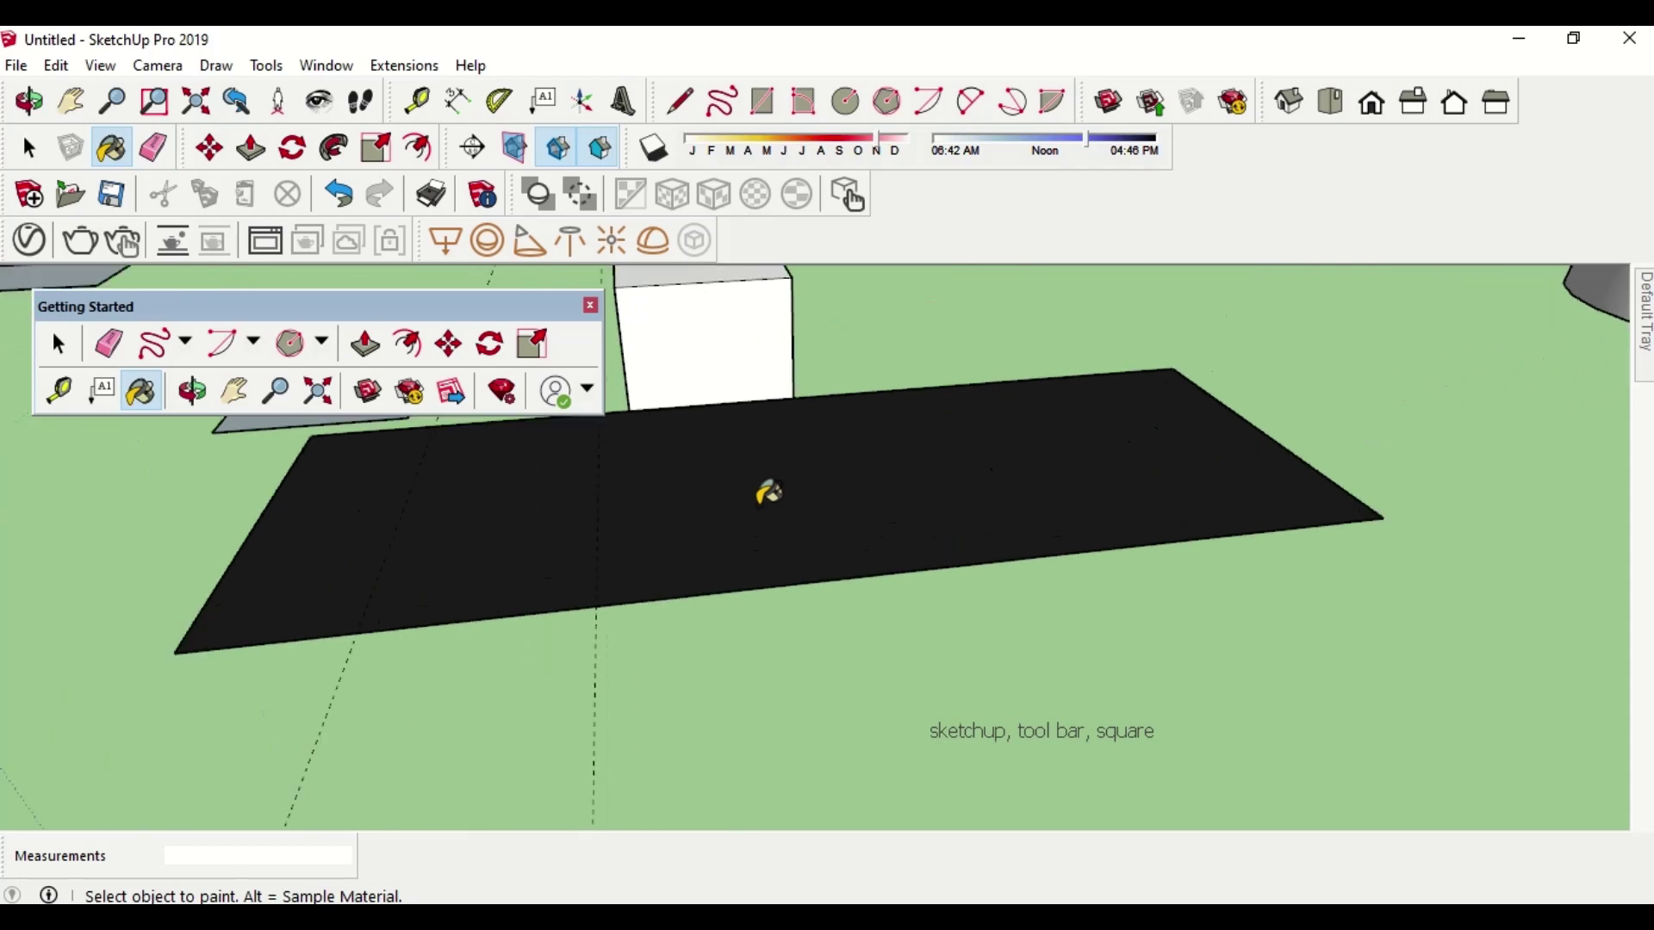
pyautogui.scroll(3, 766, 498)
pyautogui.moveTo(749, 499); pyautogui.dragTo(987, 702, button='middle')
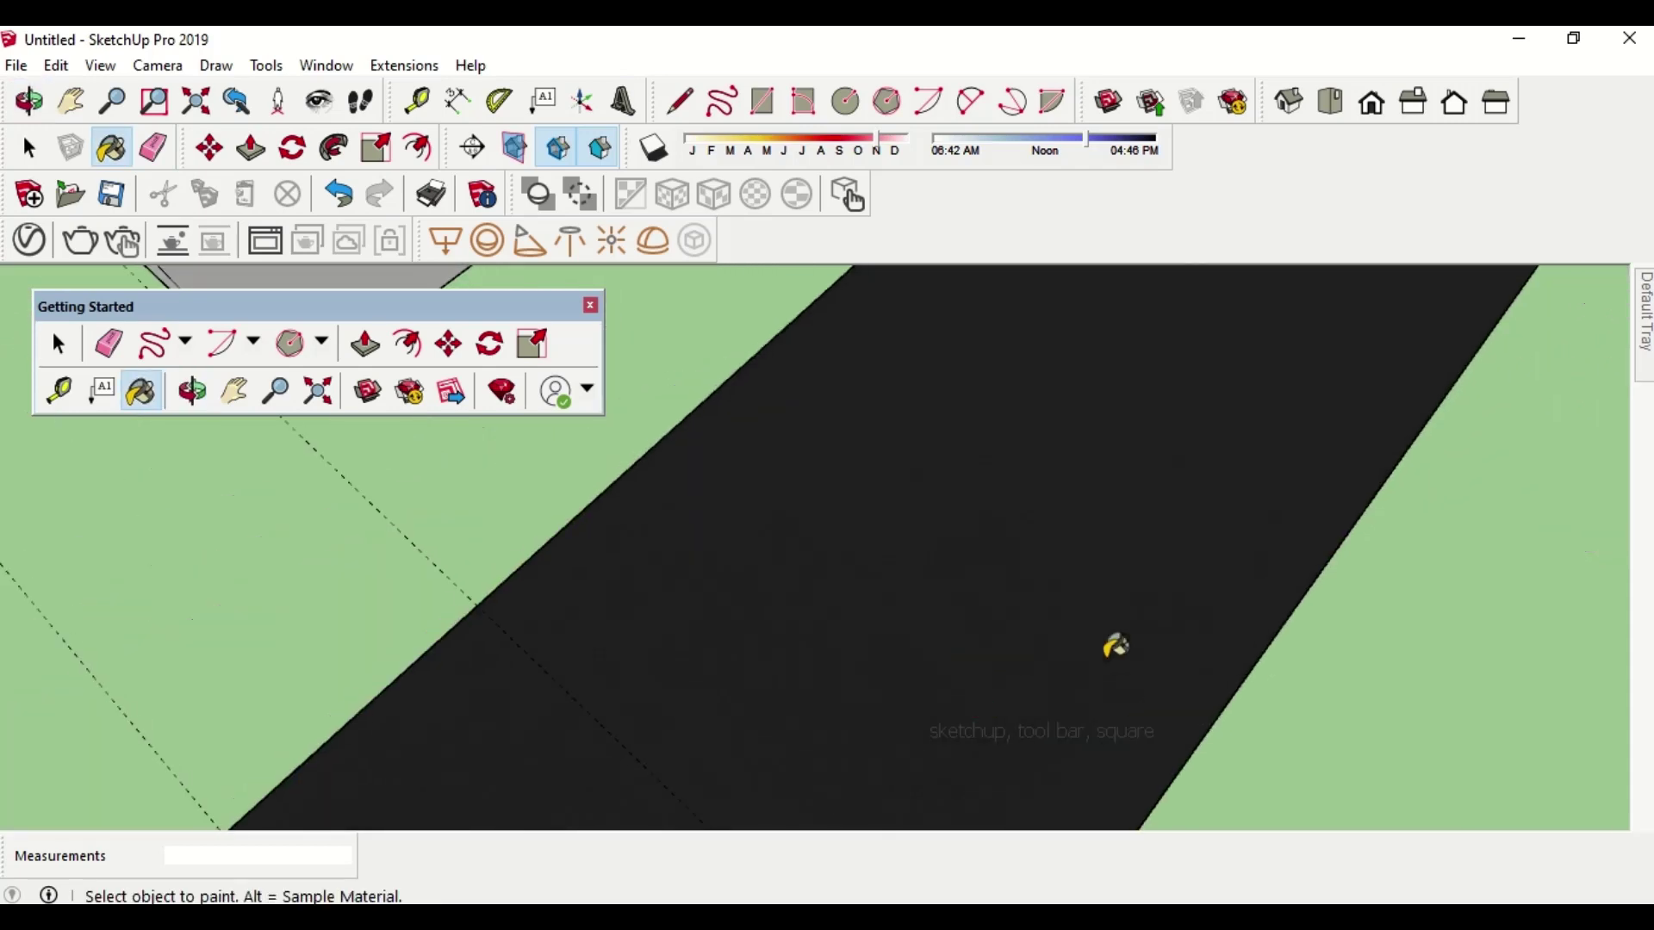
pyautogui.scroll(4, 1117, 646)
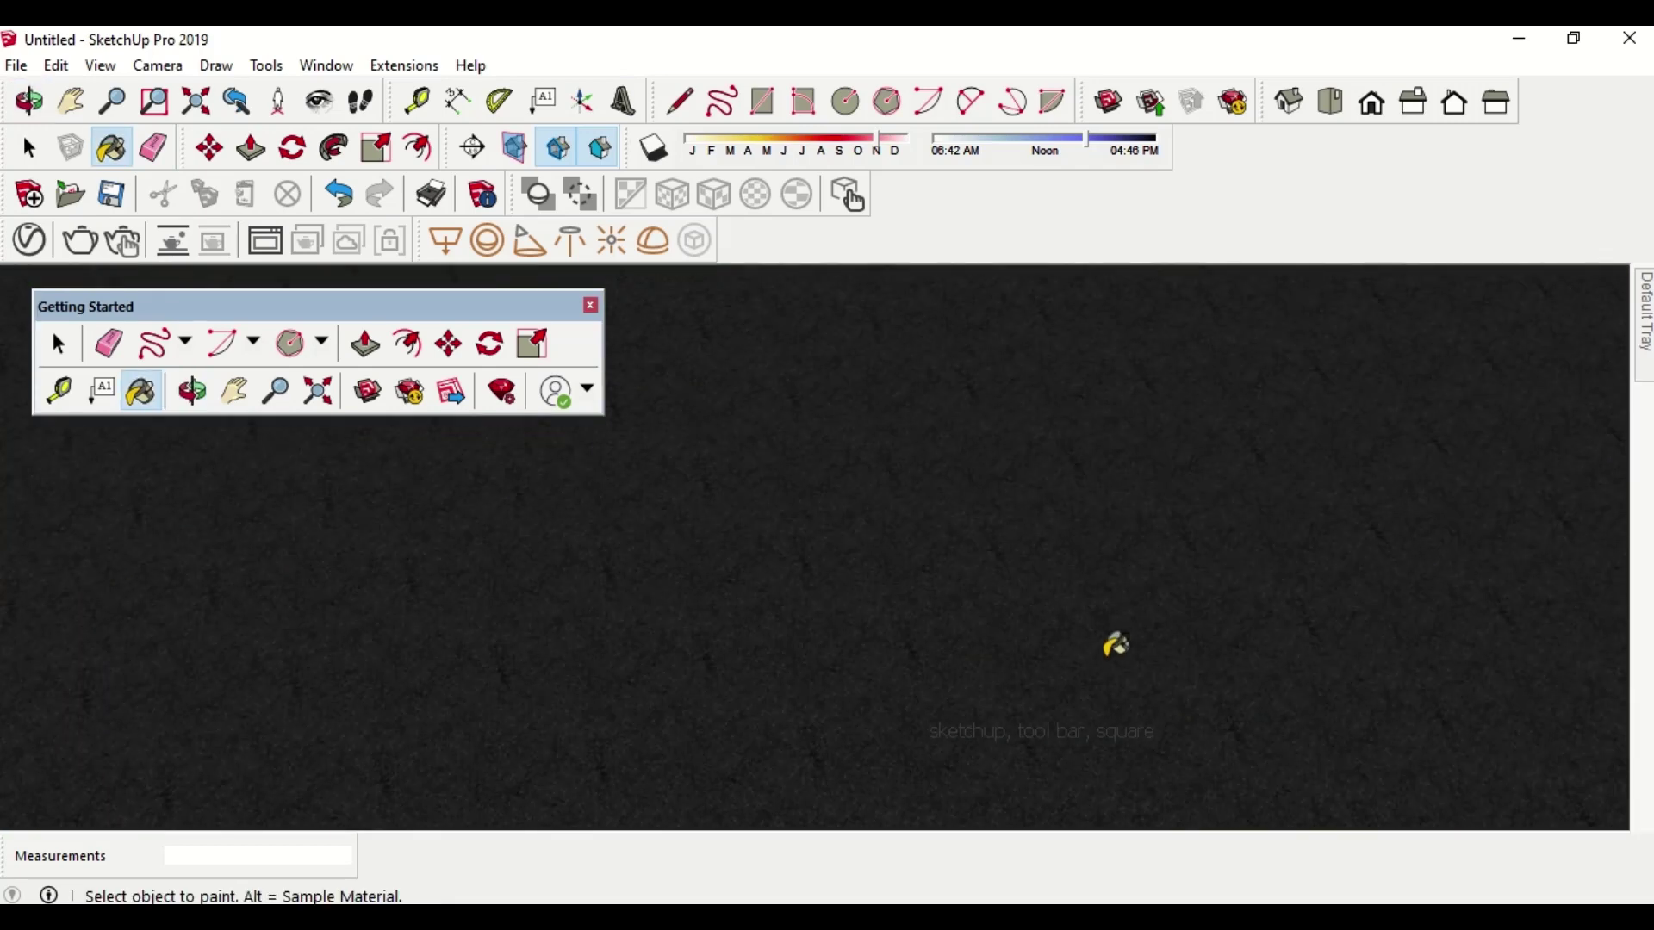
pyautogui.scroll(3, 1118, 646)
pyautogui.scroll(-6, 1117, 646)
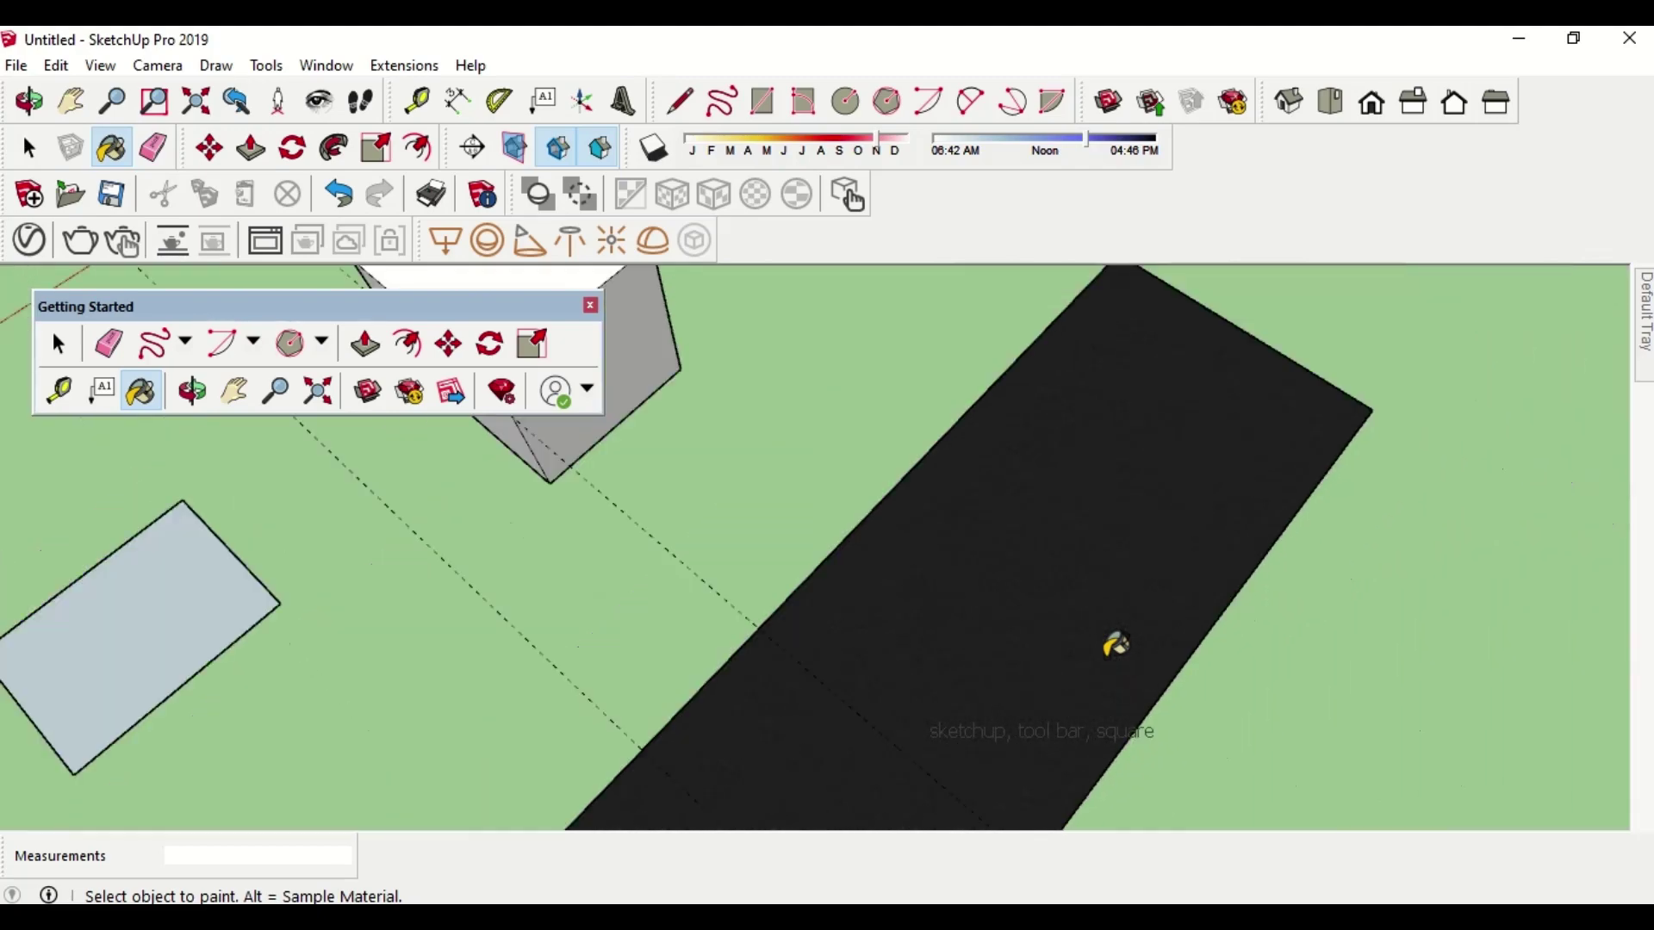
pyautogui.moveTo(1118, 646)
pyautogui.mouseDown(button='middle')
pyautogui.moveTo(732, 530)
pyautogui.moveTo(572, 520)
pyautogui.mouseUp(button='middle')
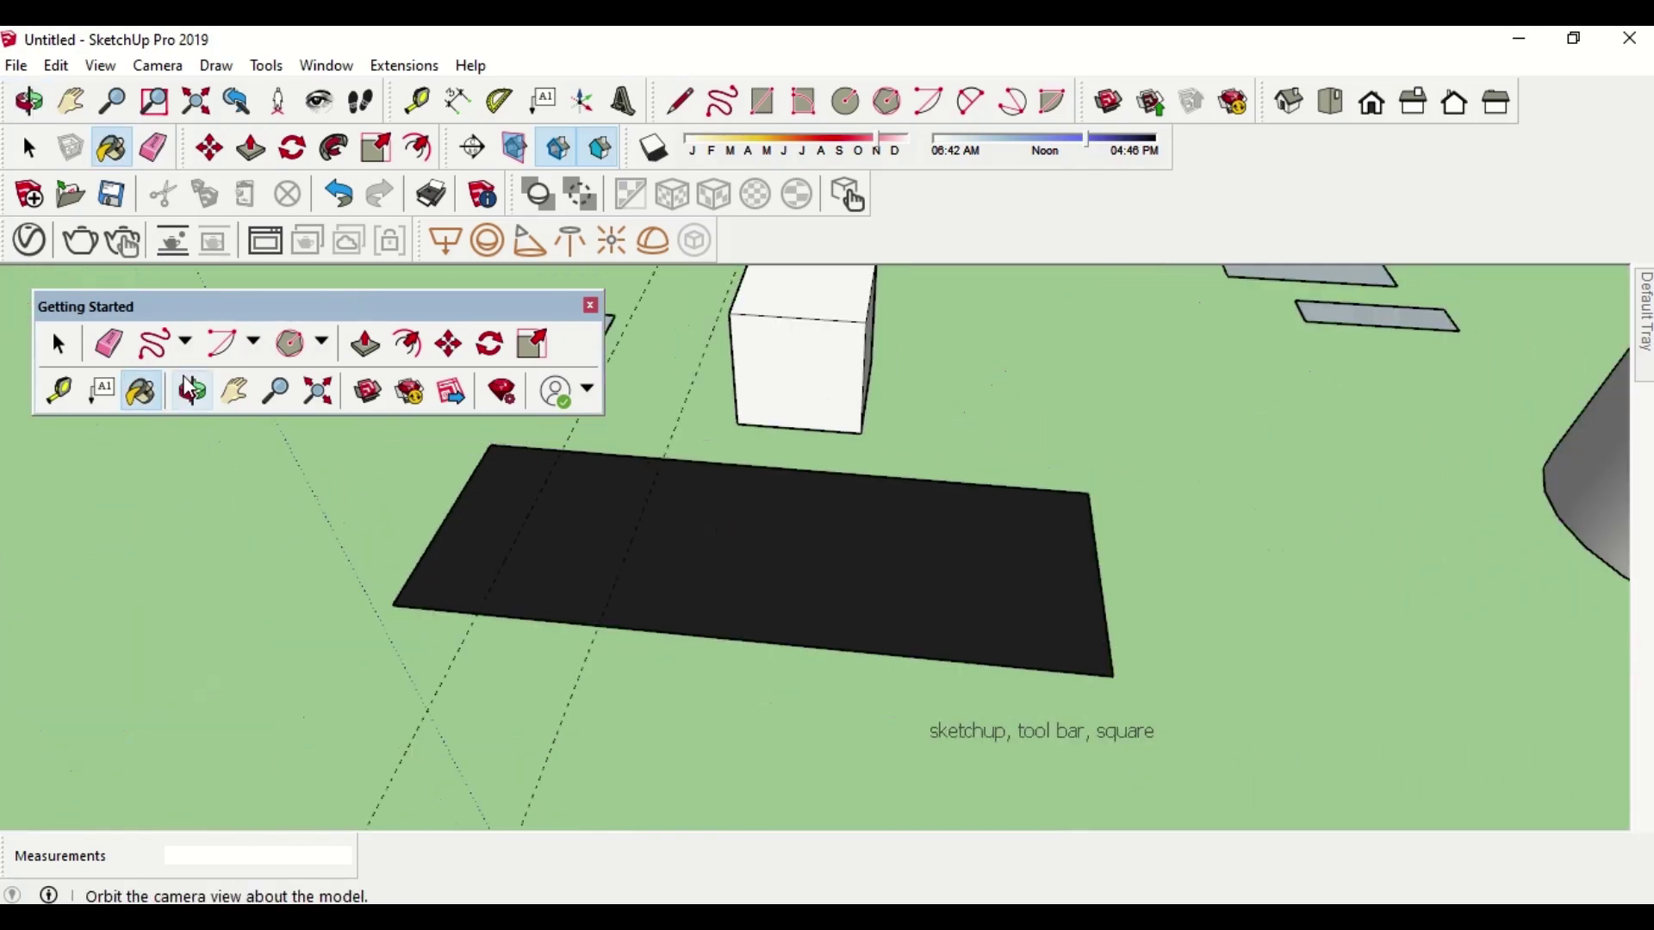
# Orbit around the drawn shapes with the Orbit tool to view them from several angles
pyautogui.click(197, 399)
pyautogui.moveTo(396, 550); pyautogui.dragTo(247, 612)
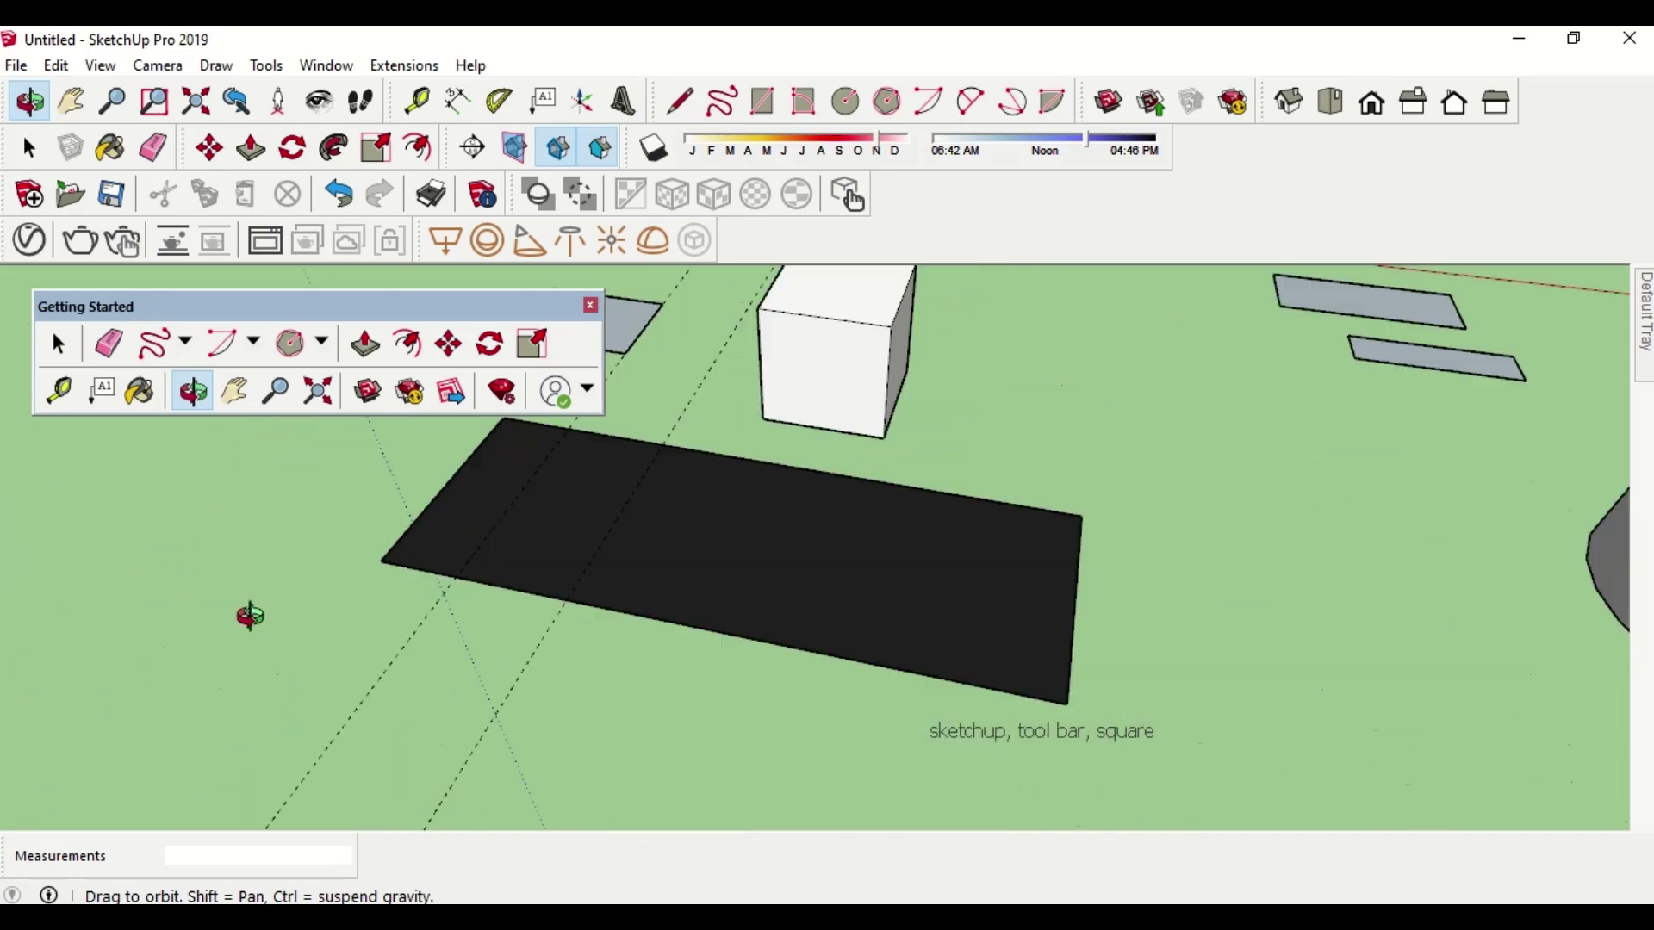
pyautogui.scroll(-10, 569, 628)
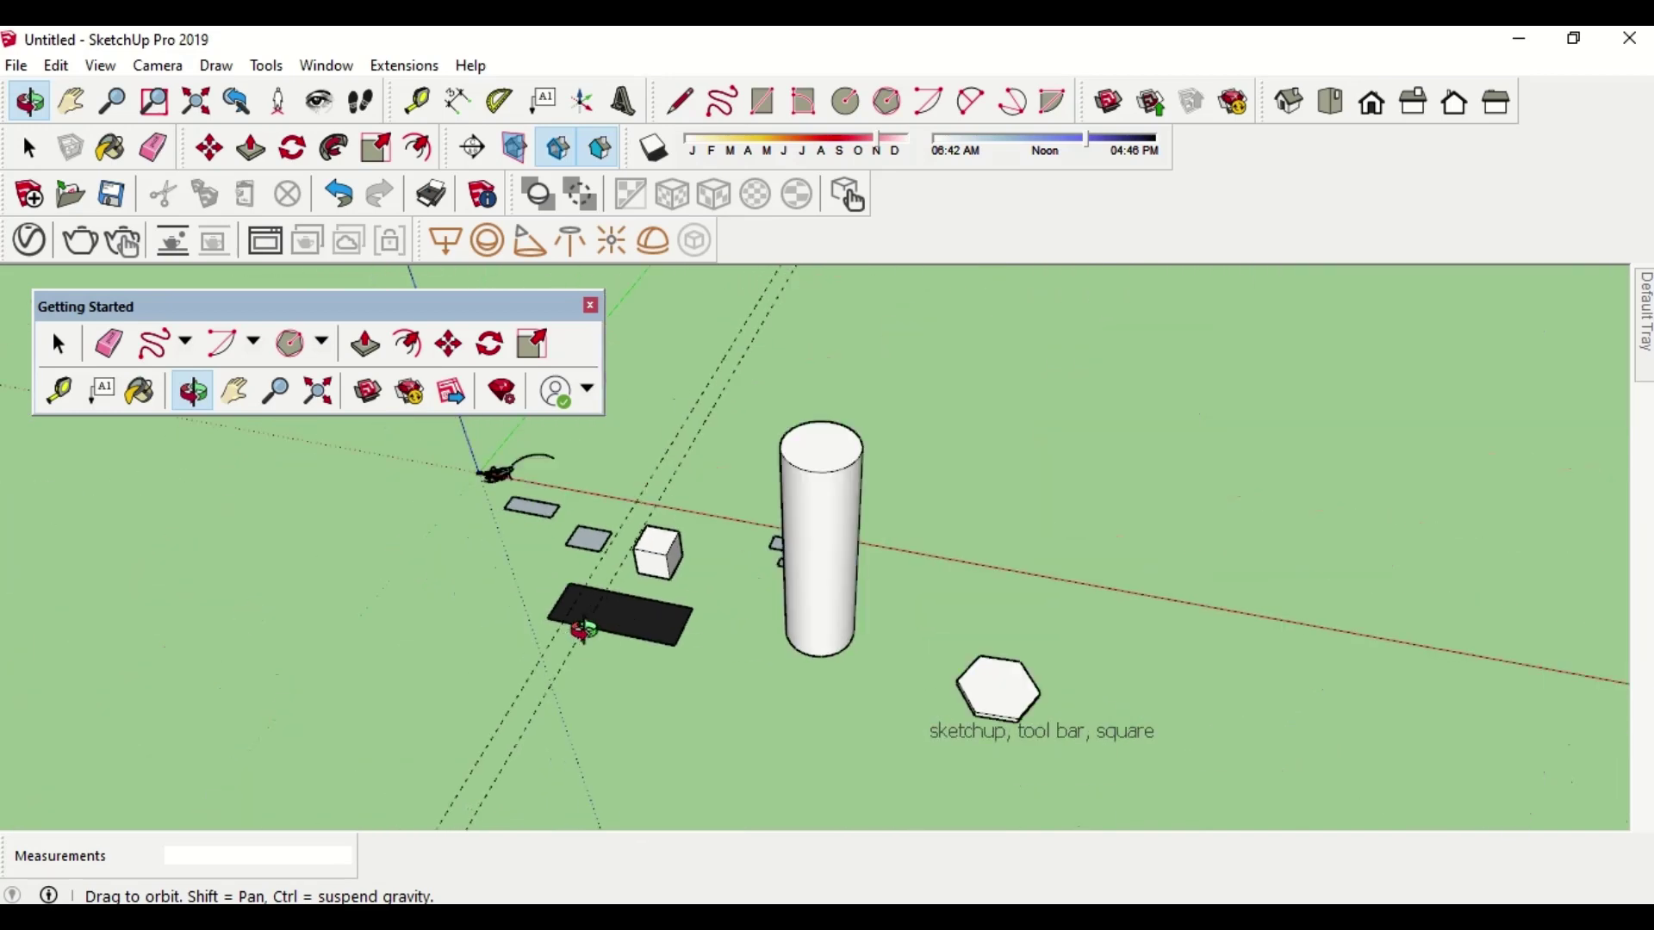
pyautogui.moveTo(580, 628); pyautogui.dragTo(835, 678)
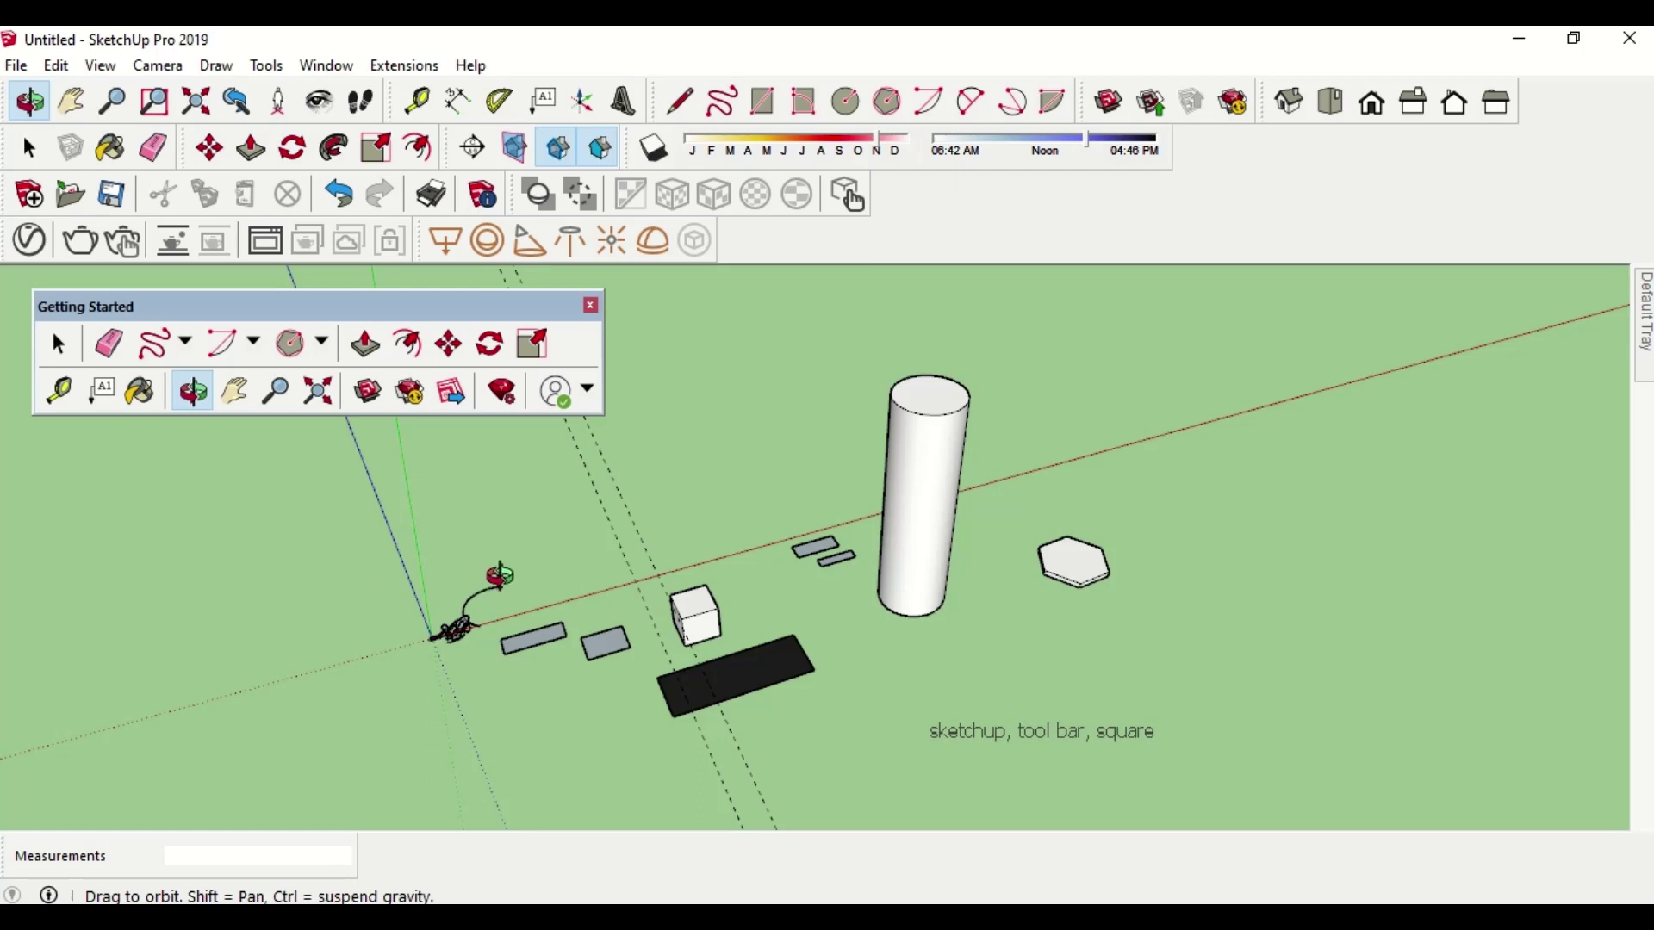
pyautogui.moveTo(491, 598); pyautogui.dragTo(660, 604)
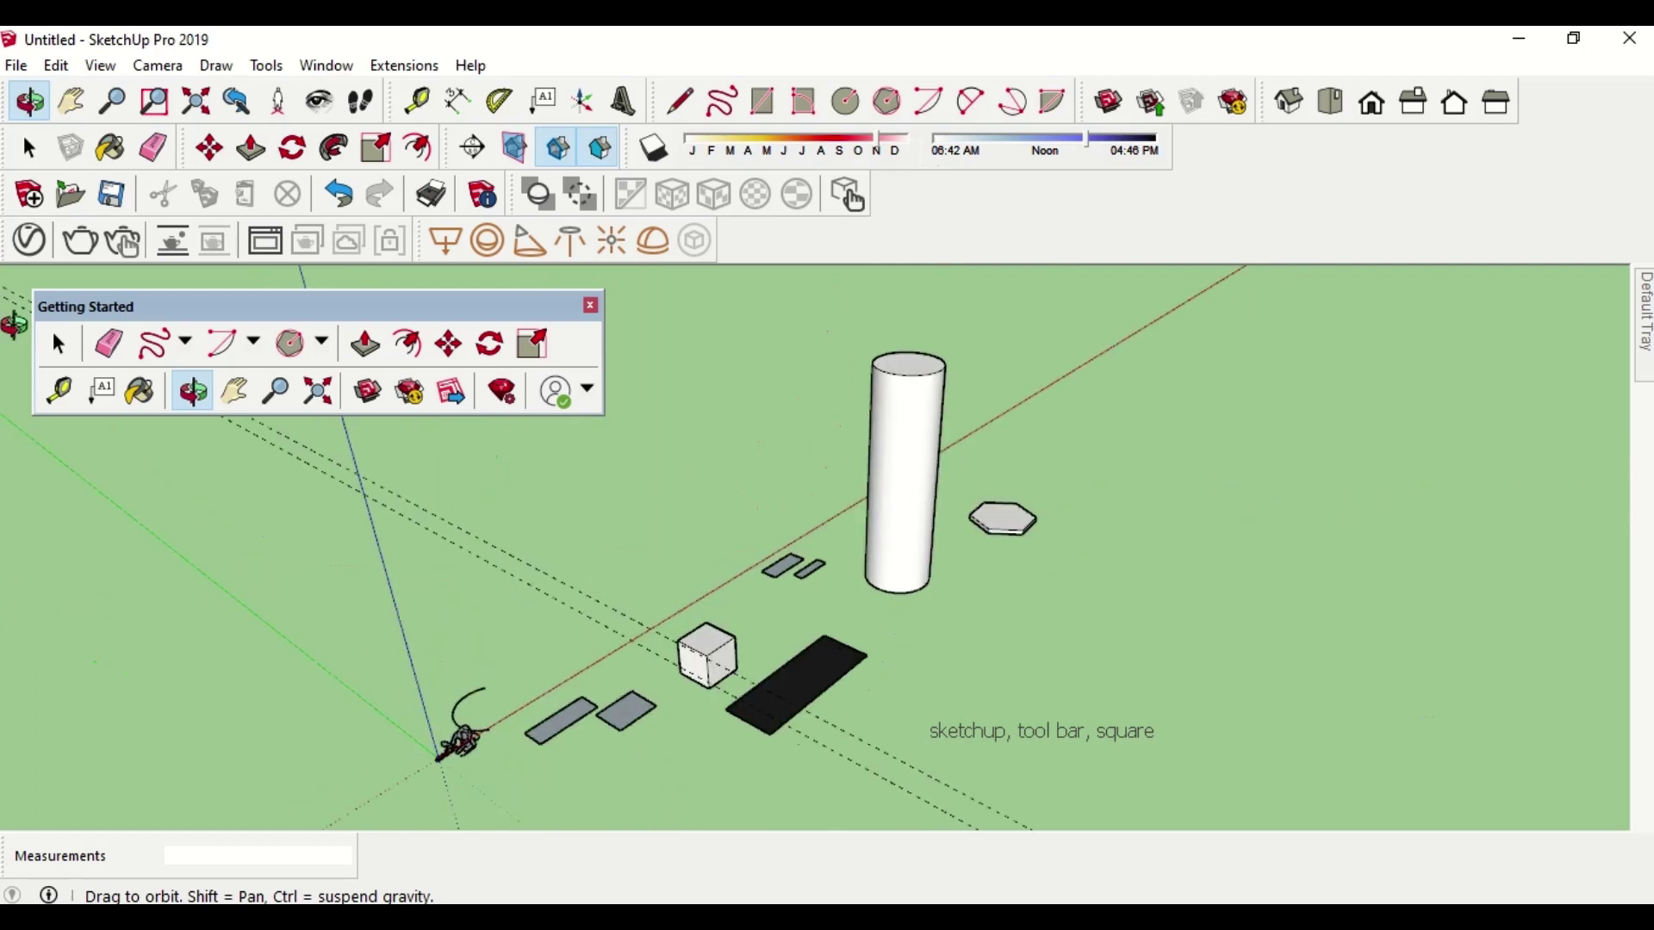
pyautogui.click(58, 345)
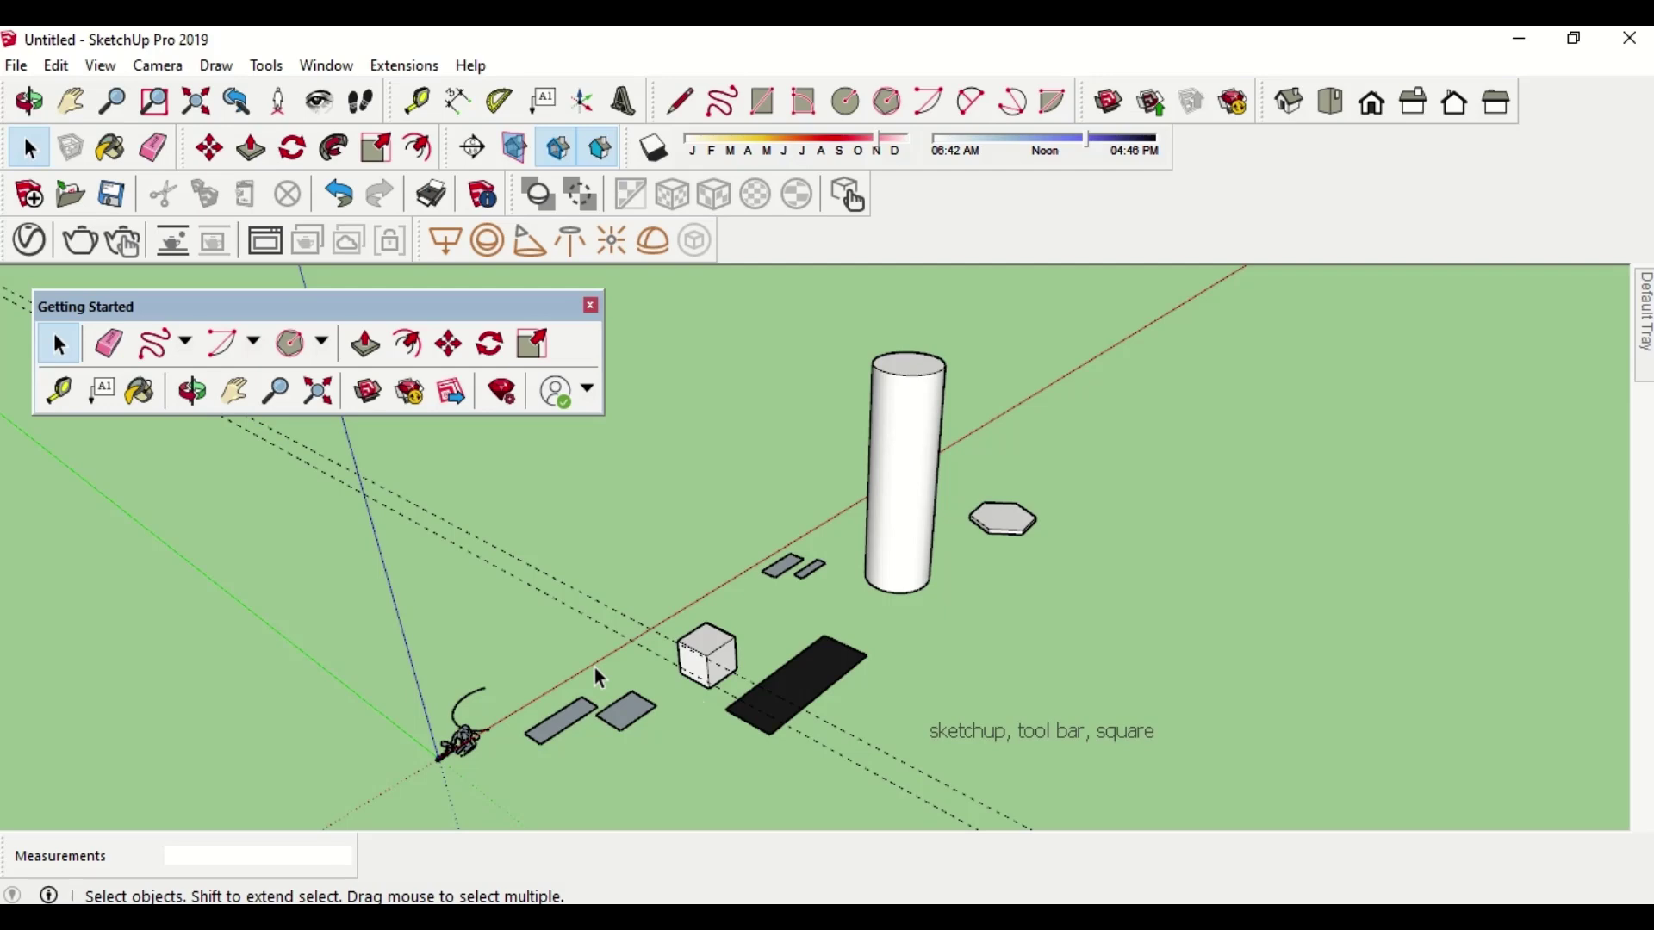
pyautogui.press('o')
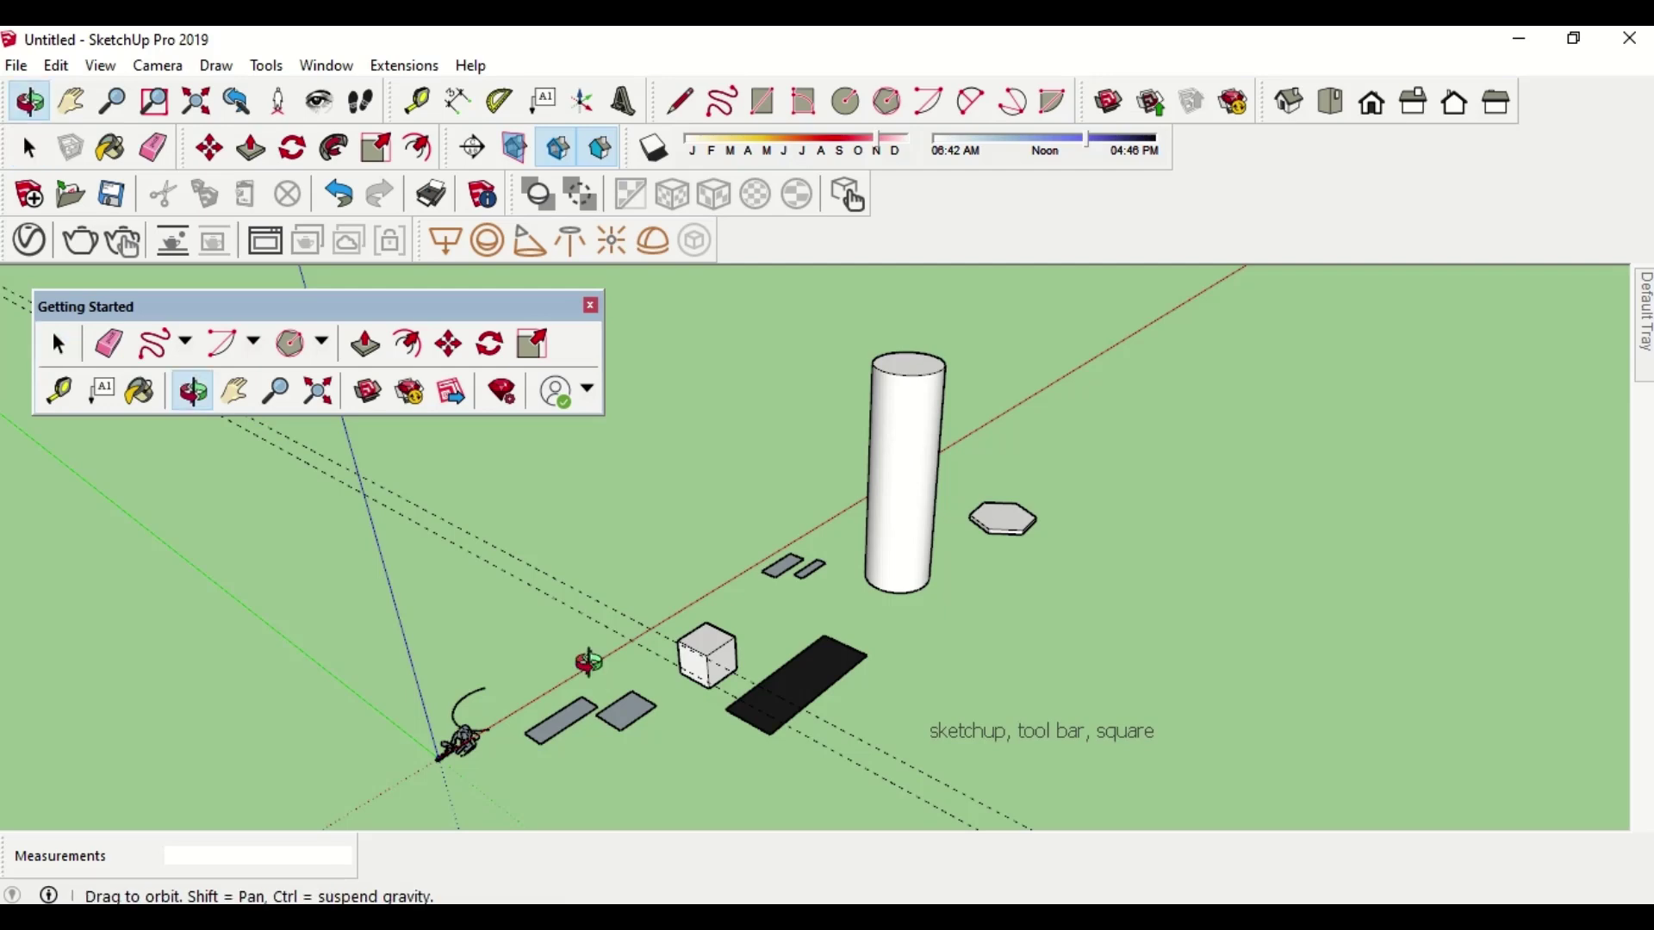
pyautogui.moveTo(594, 661); pyautogui.dragTo(549, 636)
pyautogui.moveTo(549, 635); pyautogui.dragTo(566, 720, button='middle')
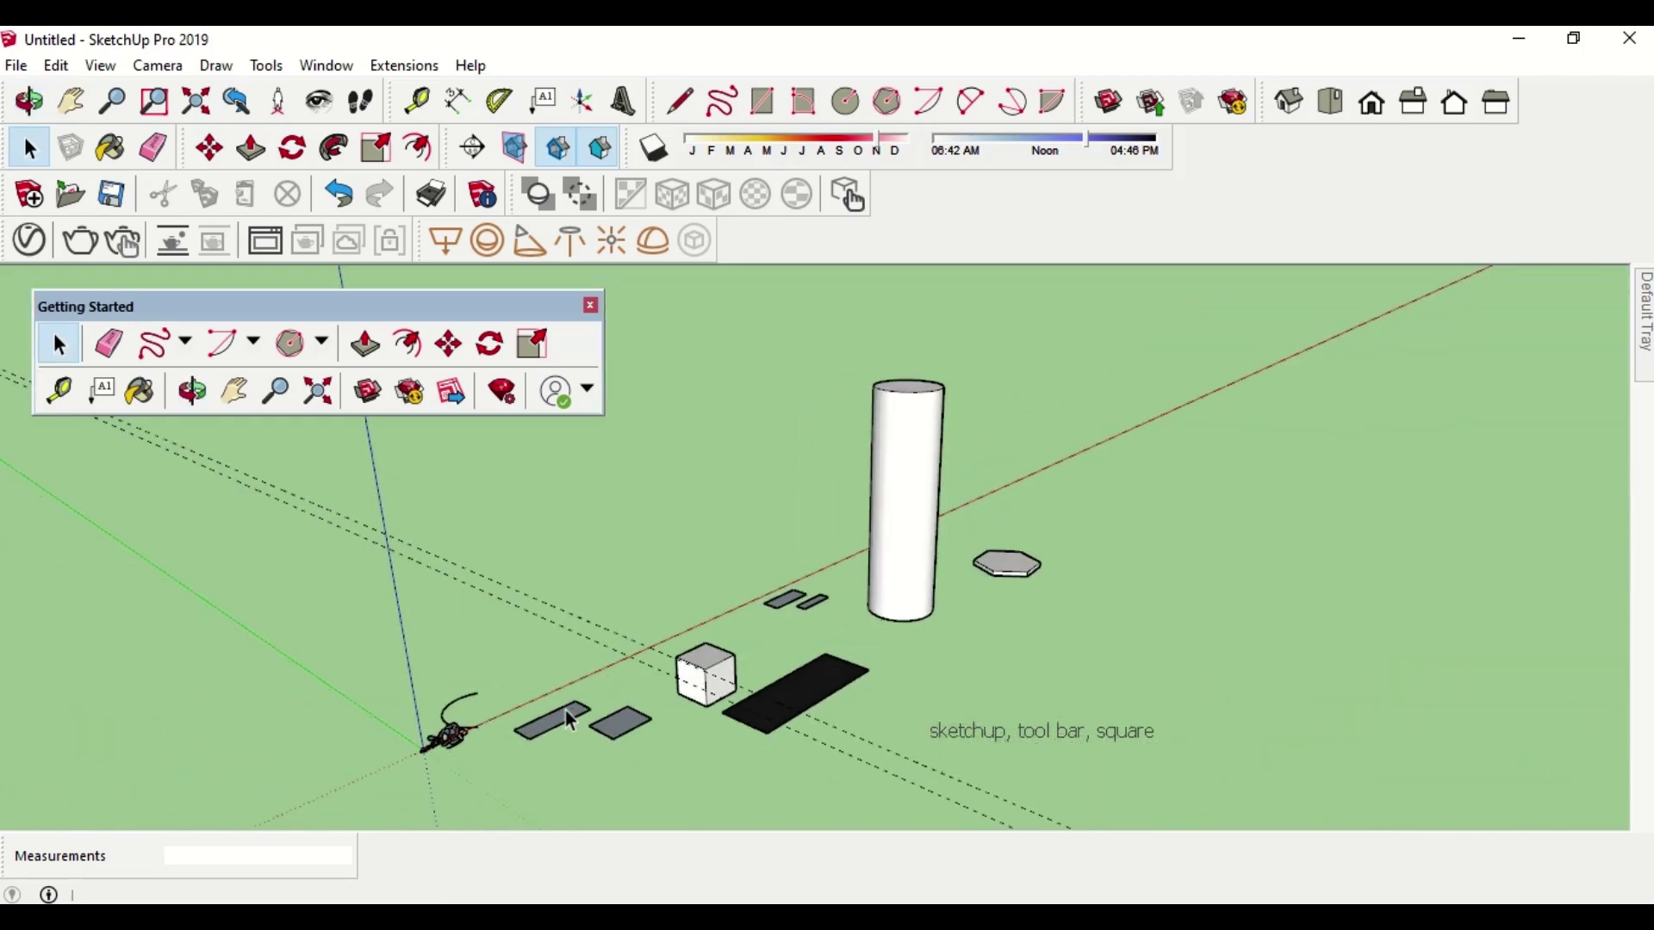
# Pan across the model with the Pan tool, and move closer and farther away with the Zoom tool
pyautogui.click(233, 392)
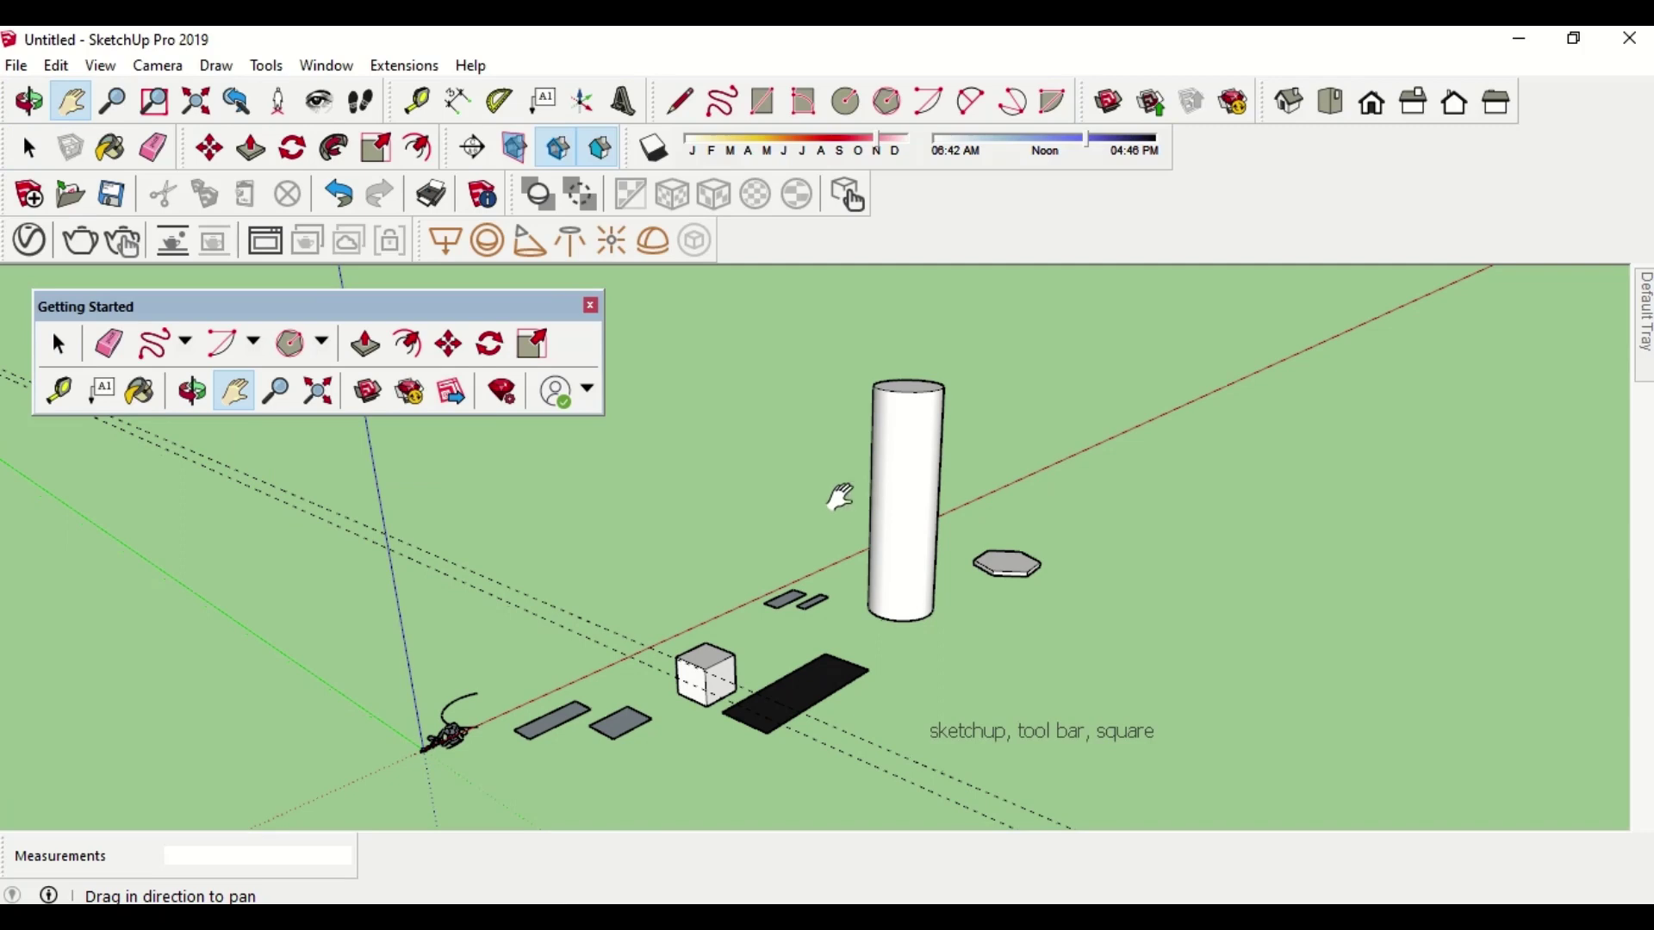
pyautogui.moveTo(840, 497); pyautogui.dragTo(1388, 315)
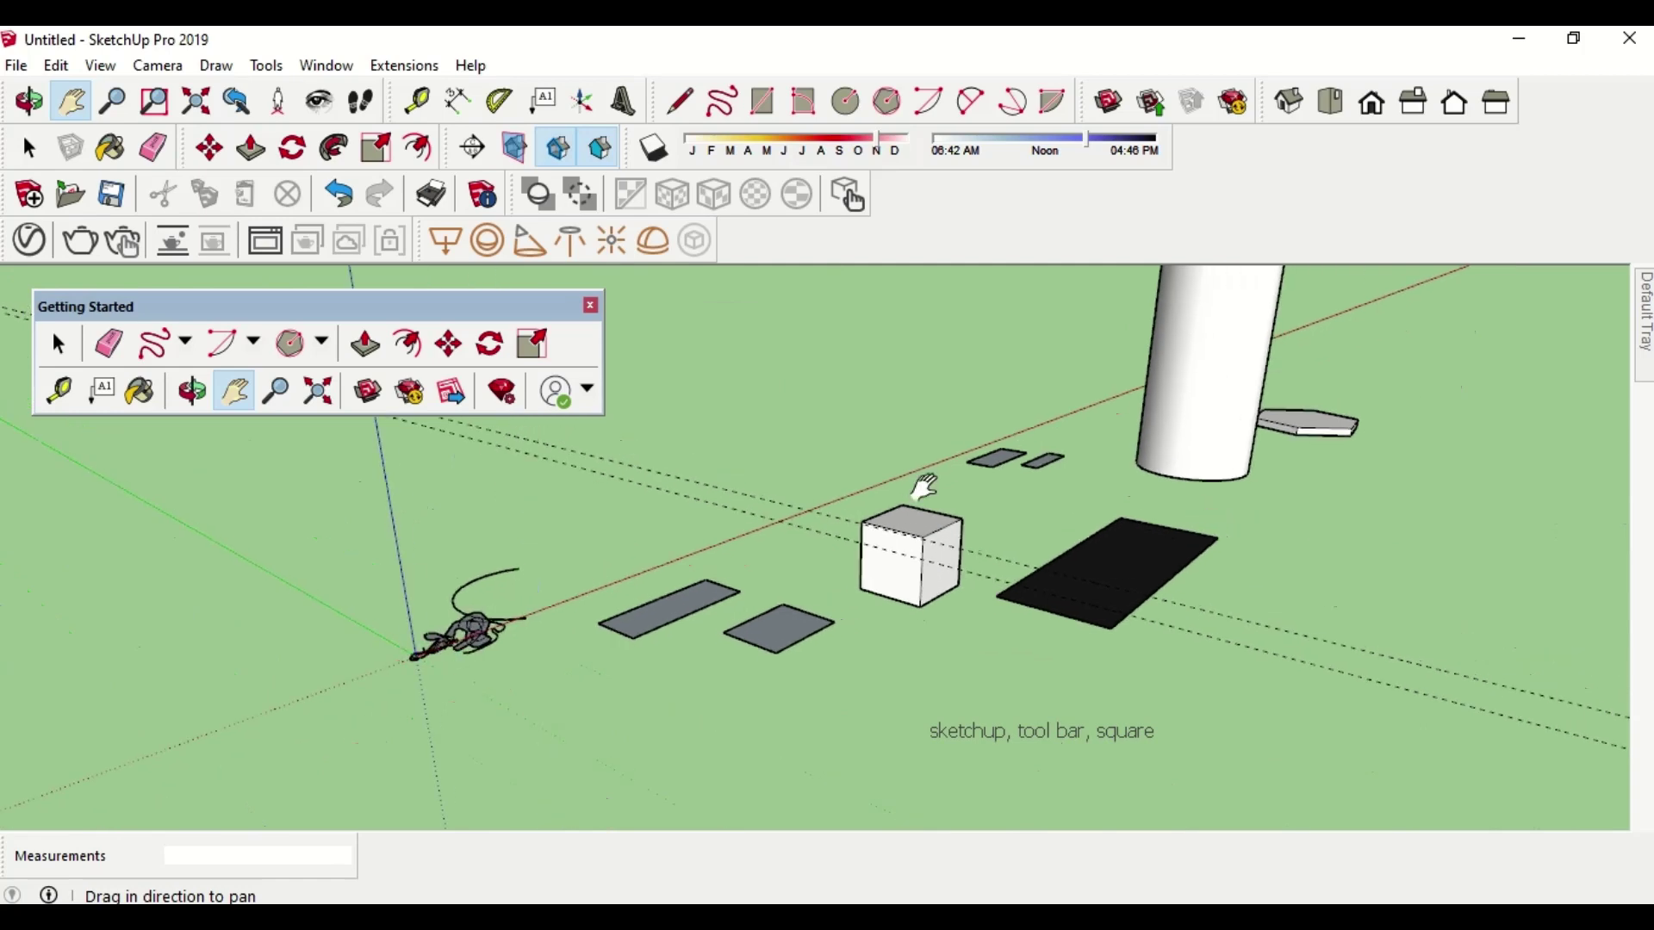
pyautogui.click(287, 390)
pyautogui.scroll(-3, 906, 657)
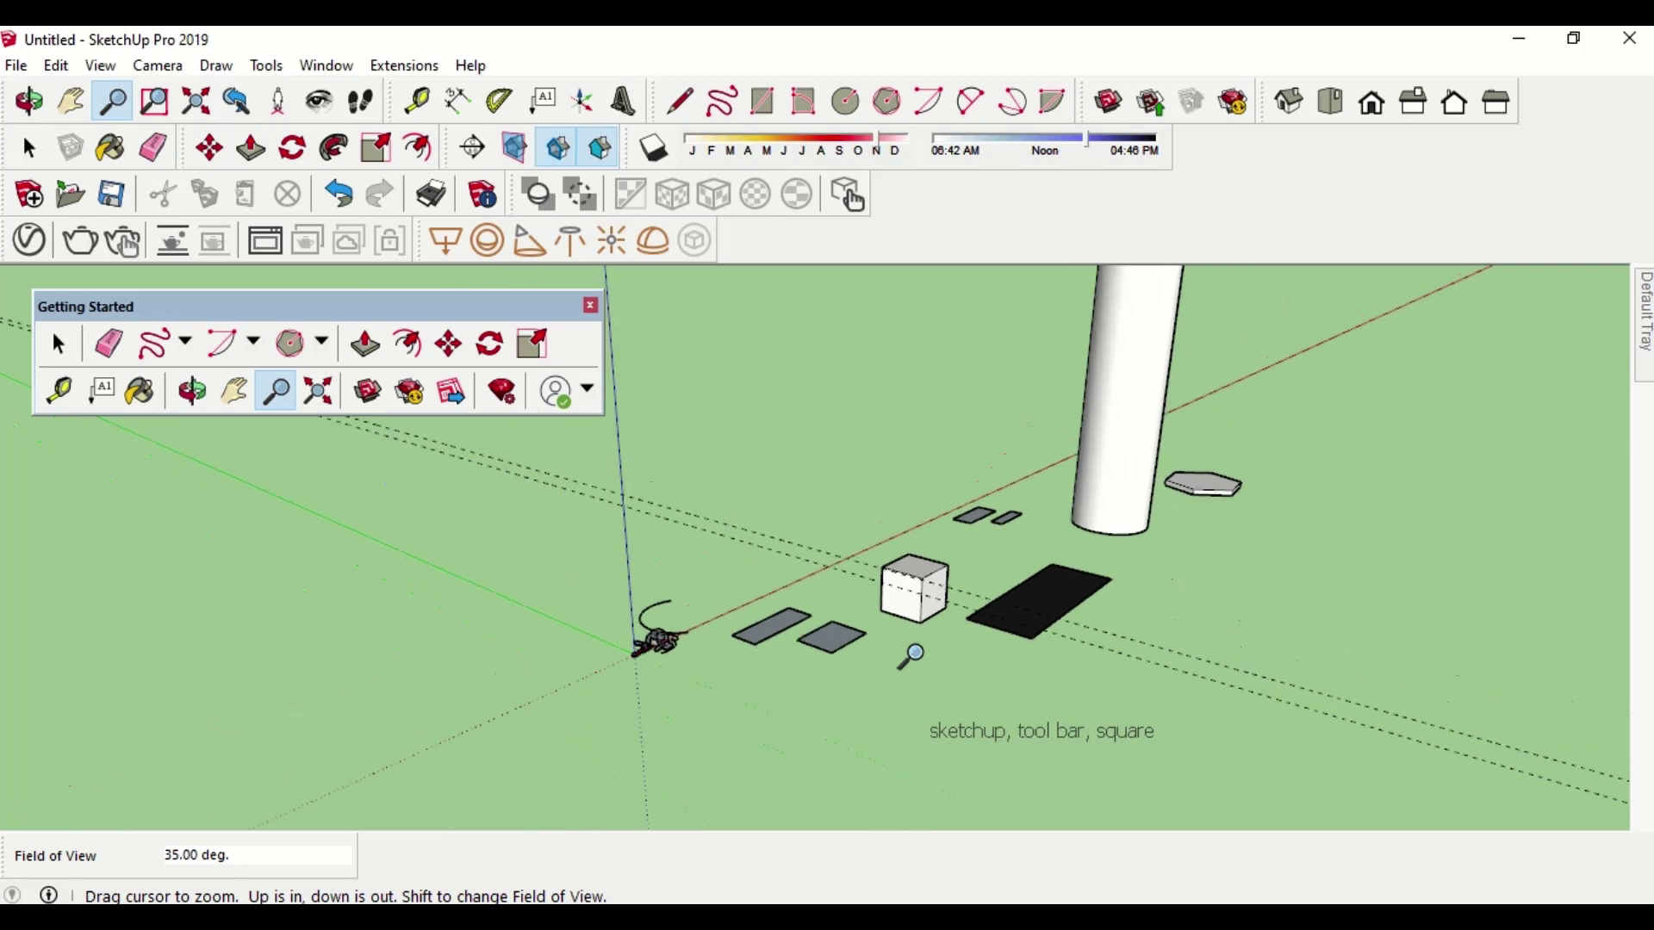
pyautogui.scroll(-1, 913, 657)
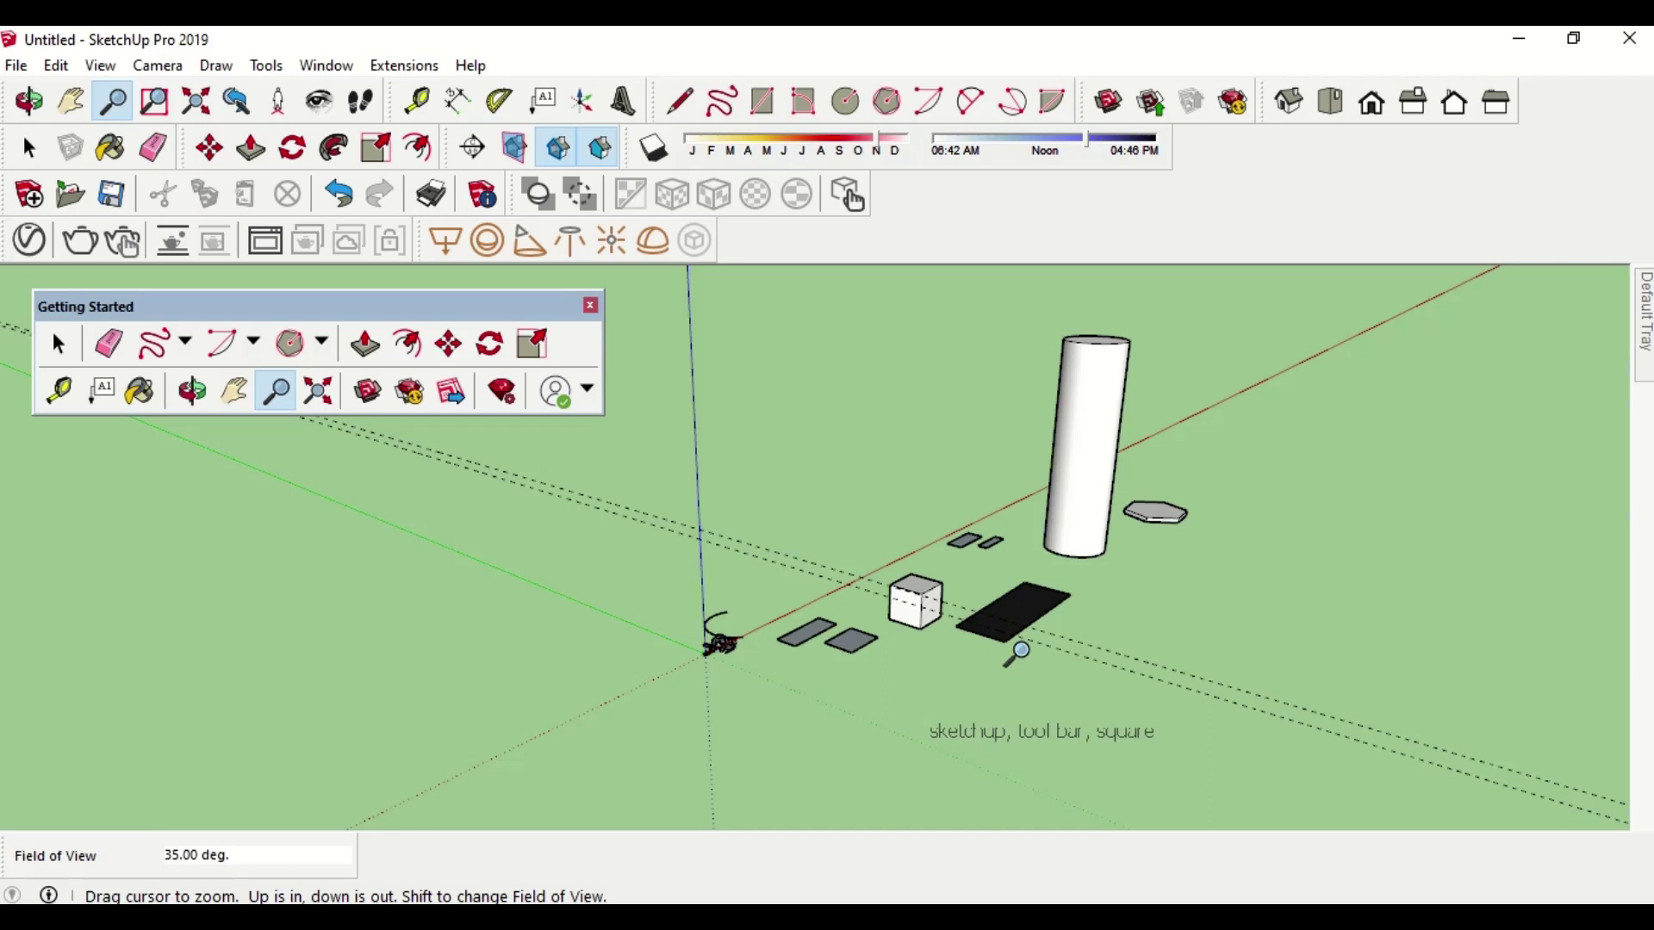
pyautogui.moveTo(1019, 655); pyautogui.dragTo(1228, 290)
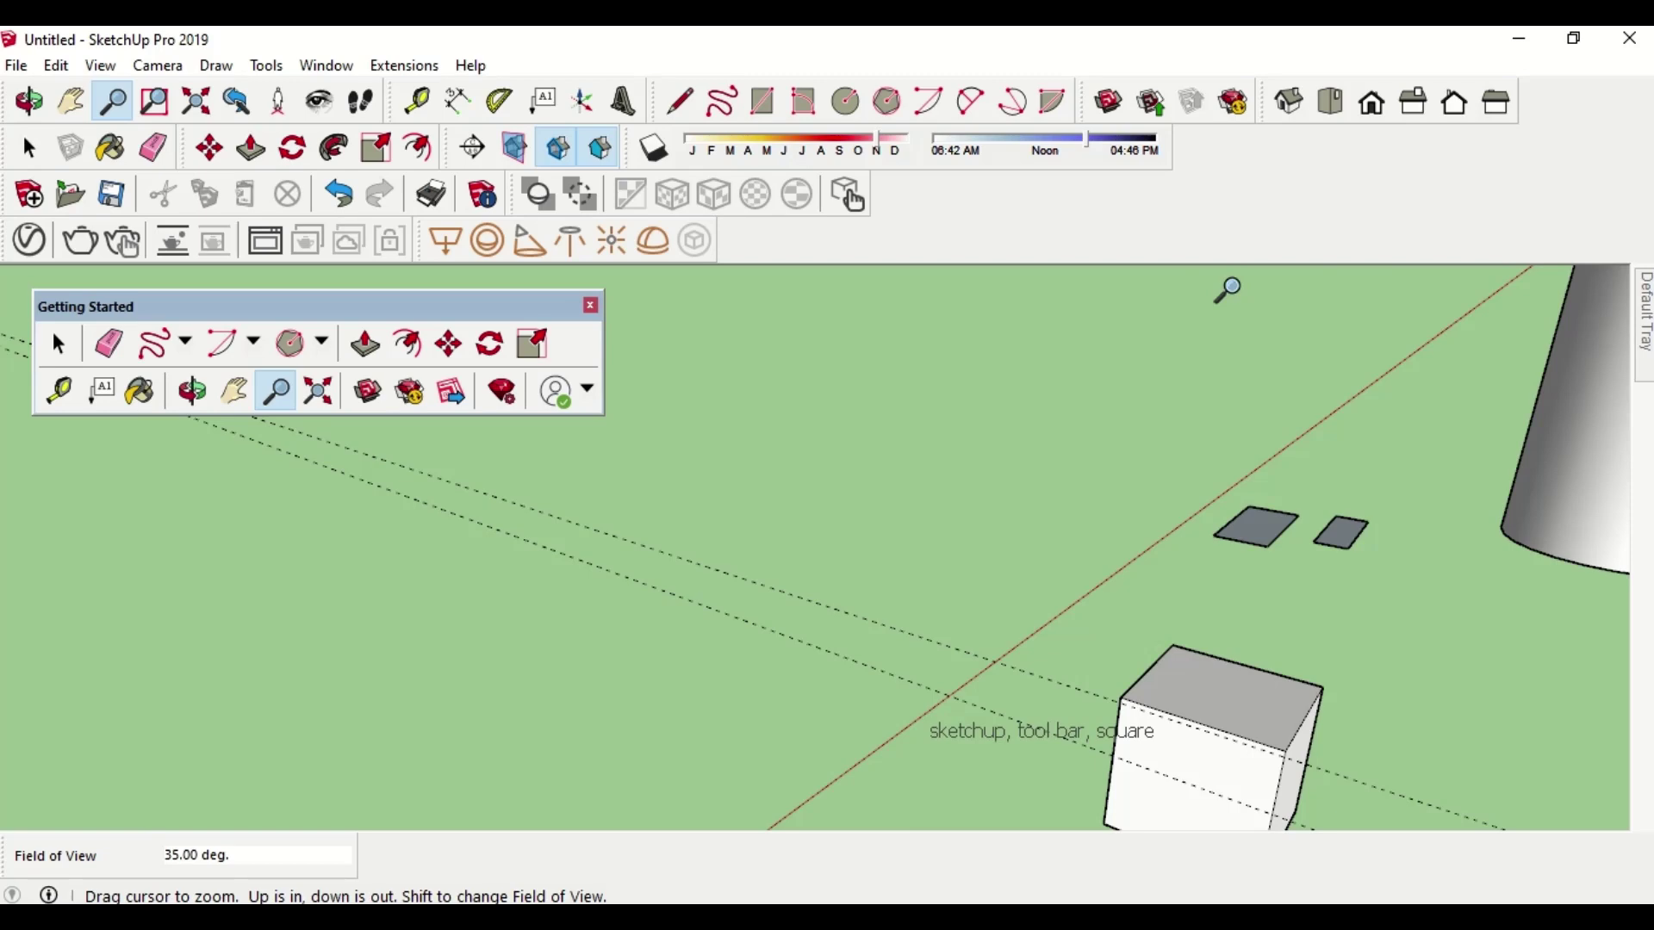
pyautogui.moveTo(1230, 290); pyautogui.dragTo(1266, 668)
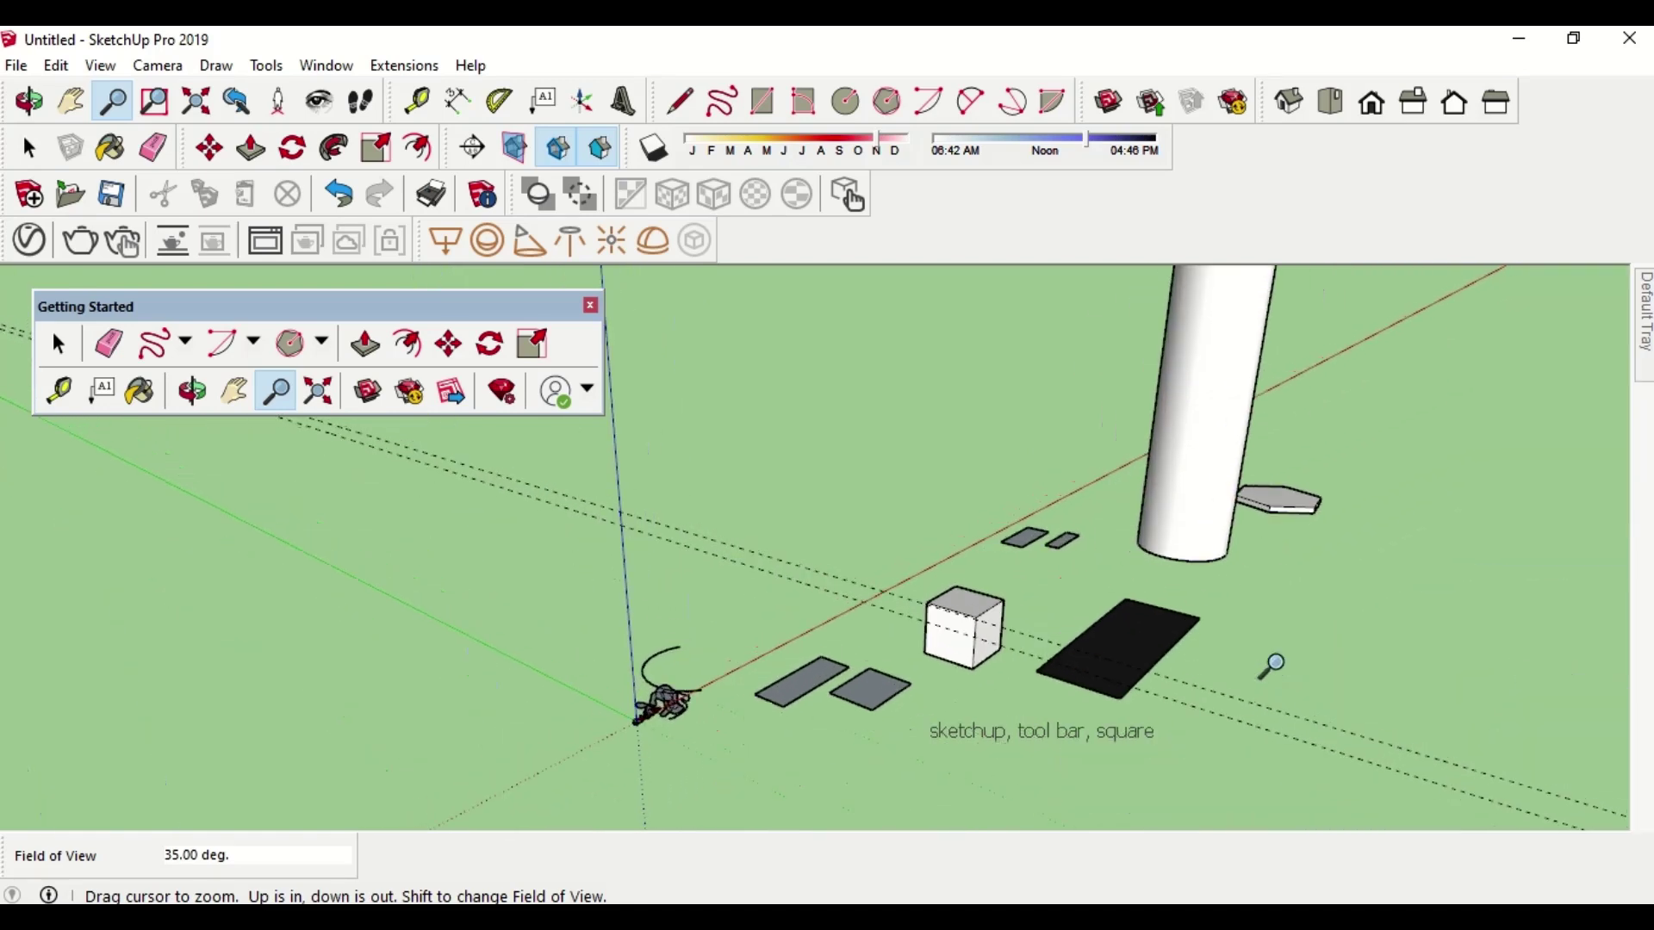
pyautogui.press('space')
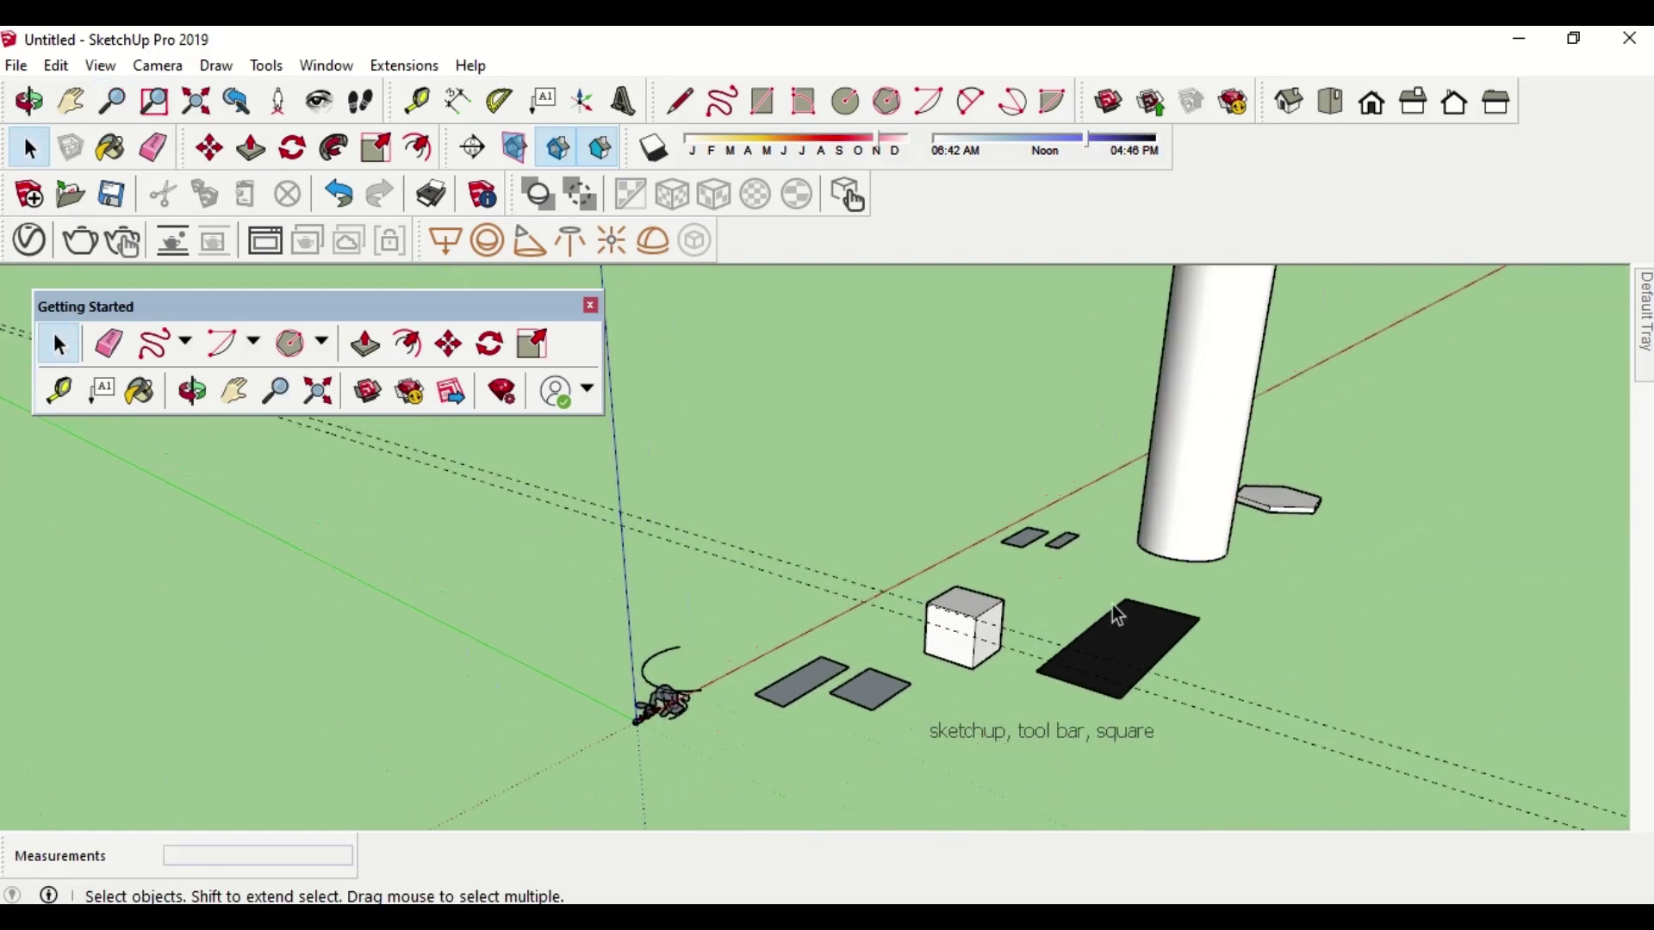
# Examine the cylinder and neighbouring shapes from near and far by repeatedly zooming in and out around the cylinder
pyautogui.scroll(-2, 1120, 616)
pyautogui.scroll(-3, 1120, 616)
pyautogui.scroll(3, 1099, 610)
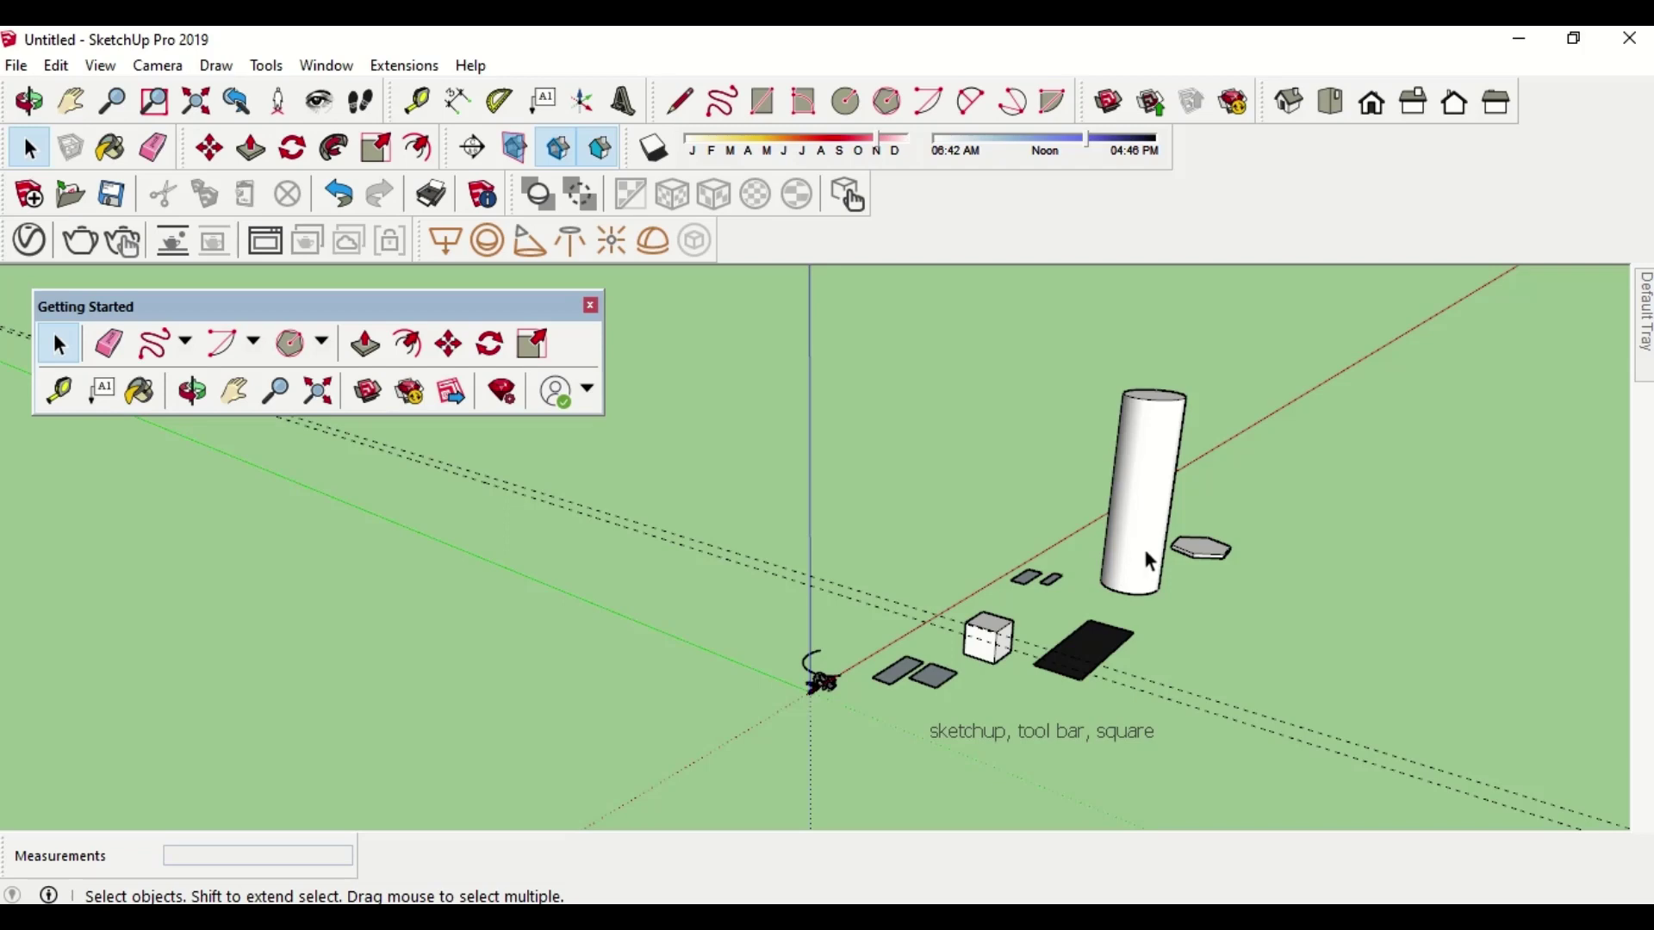
pyautogui.scroll(6, 1146, 554)
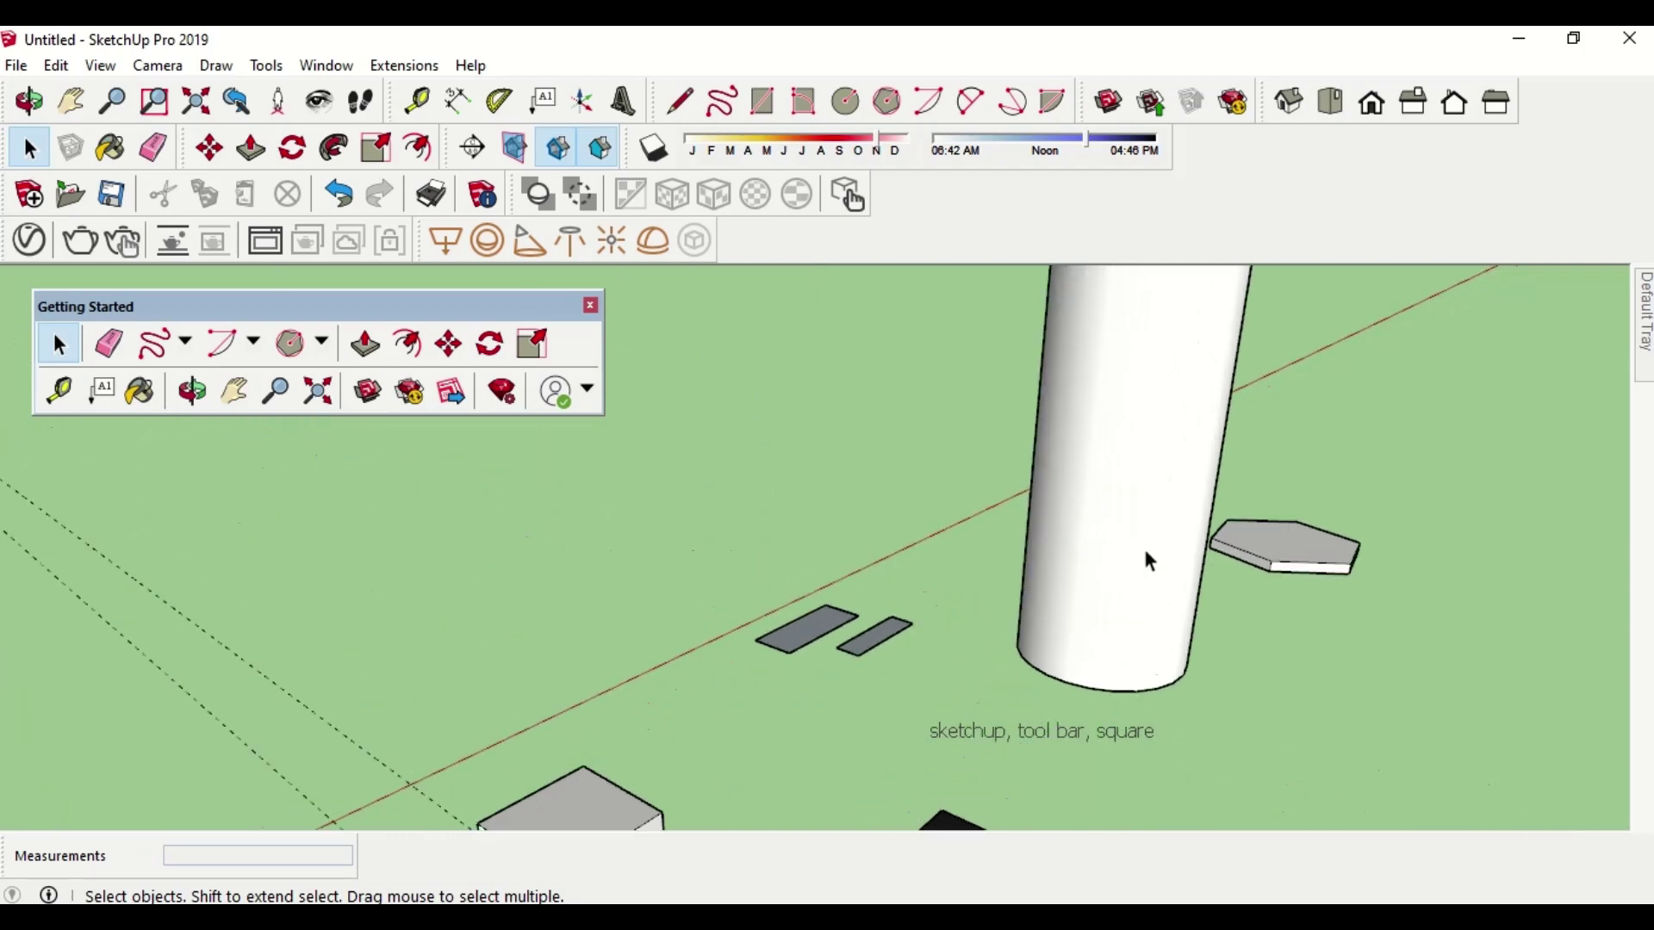
pyautogui.scroll(2, 1151, 562)
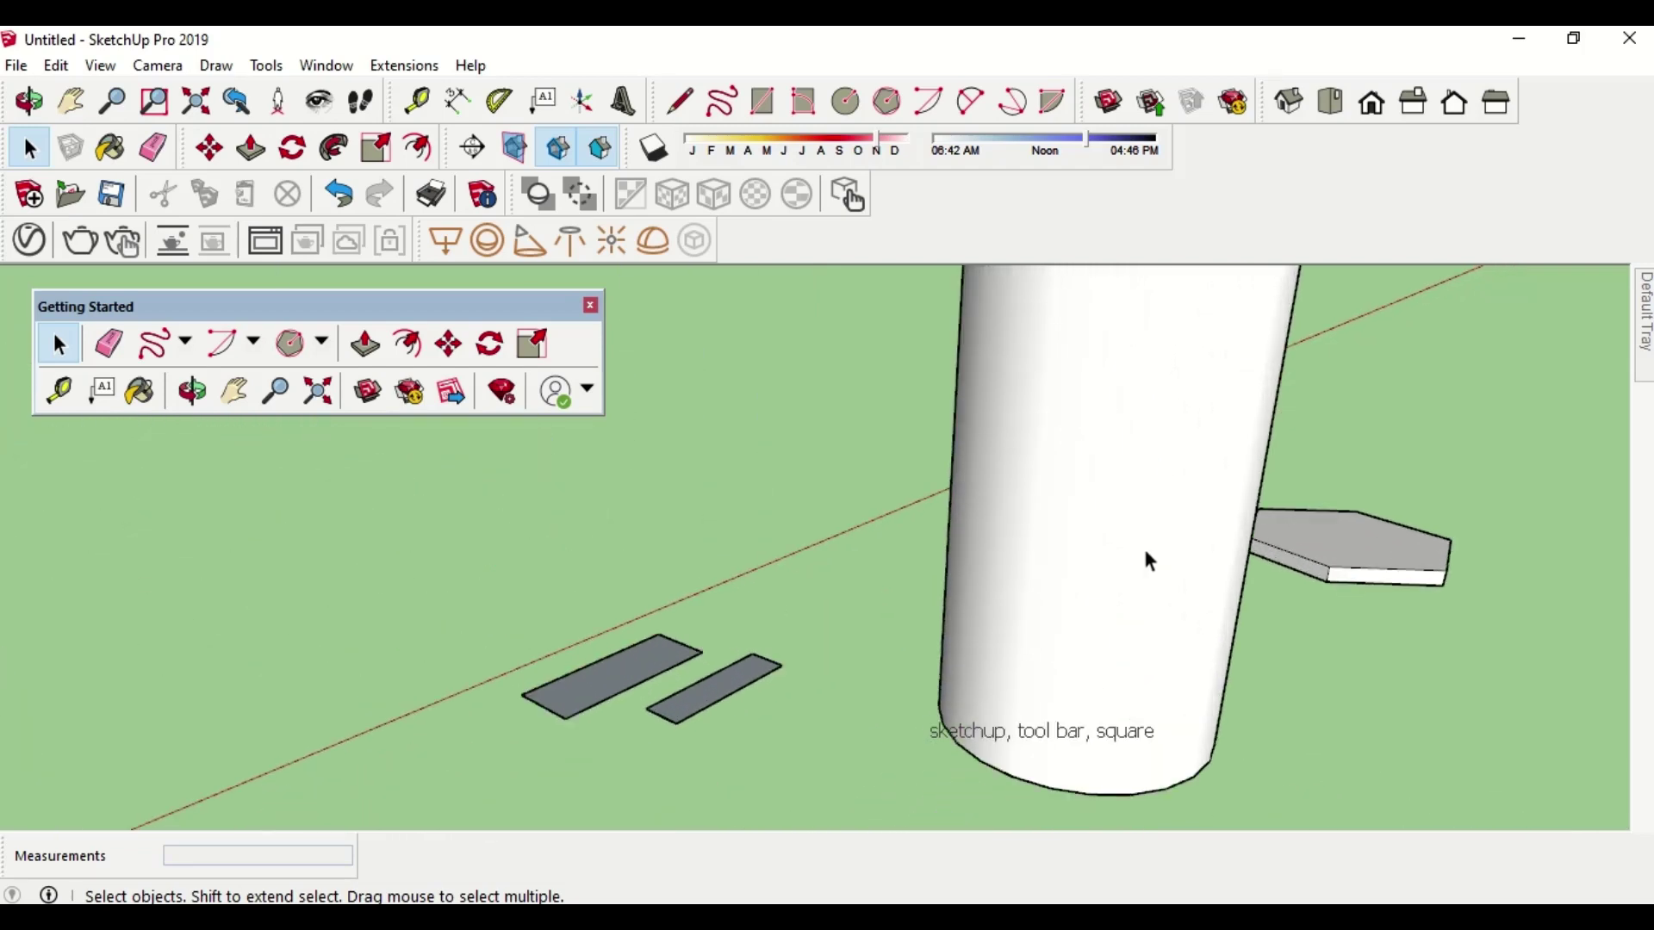
pyautogui.scroll(-5, 1151, 562)
pyautogui.scroll(-3, 1151, 561)
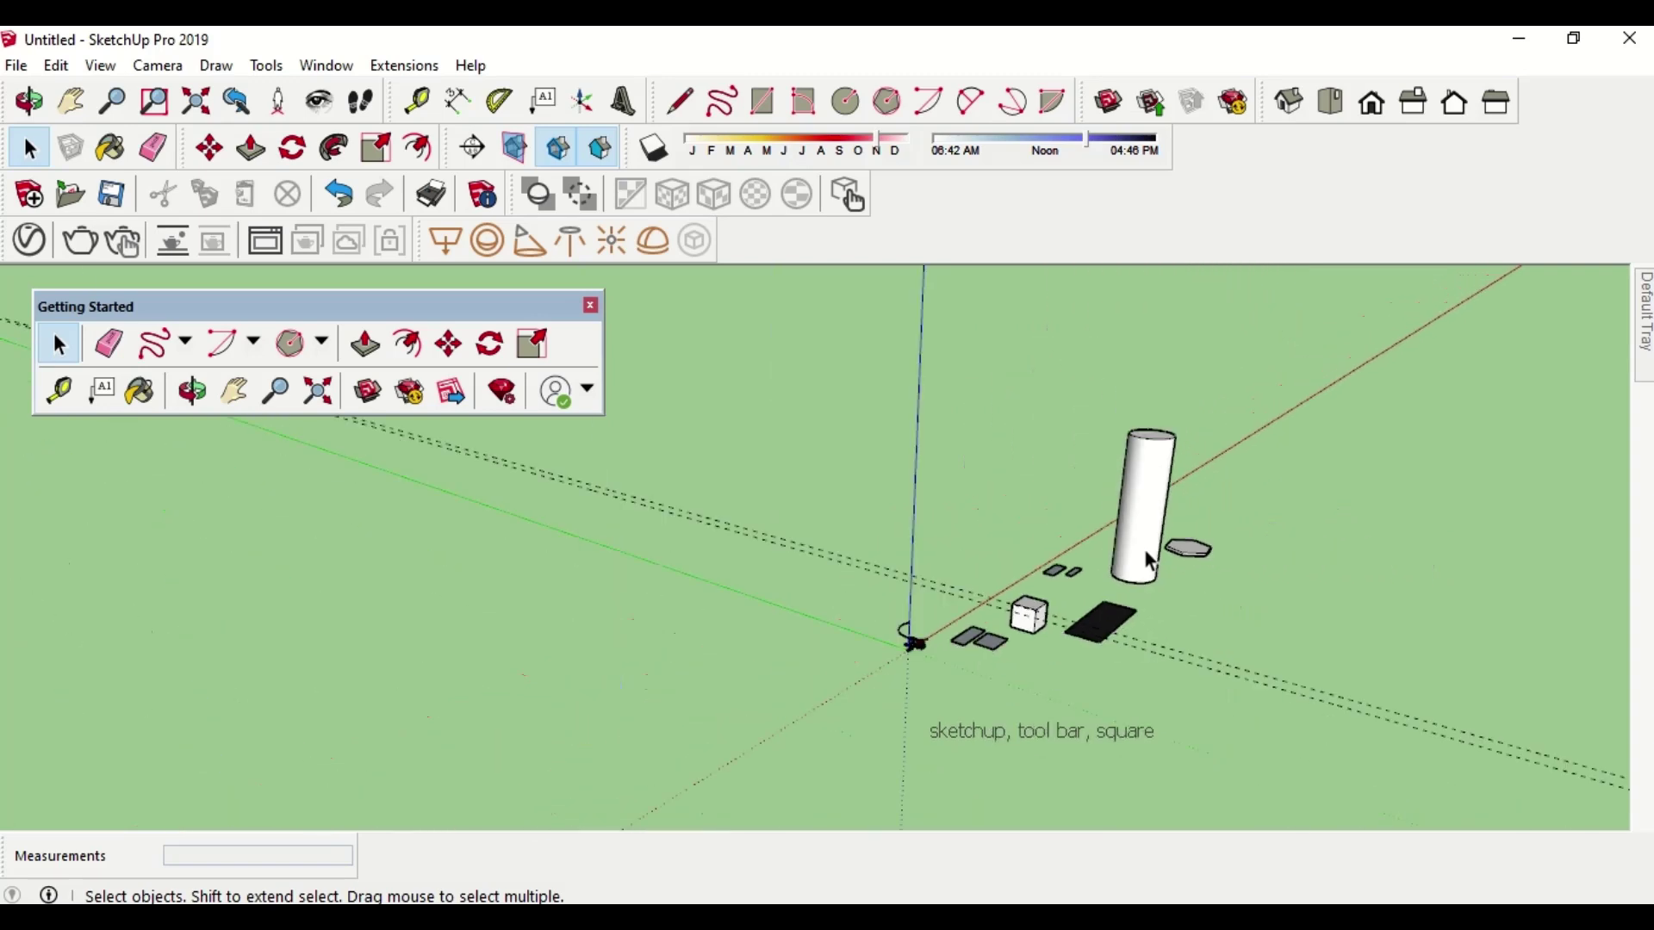
pyautogui.scroll(7, 1148, 519)
pyautogui.scroll(-5, 1152, 519)
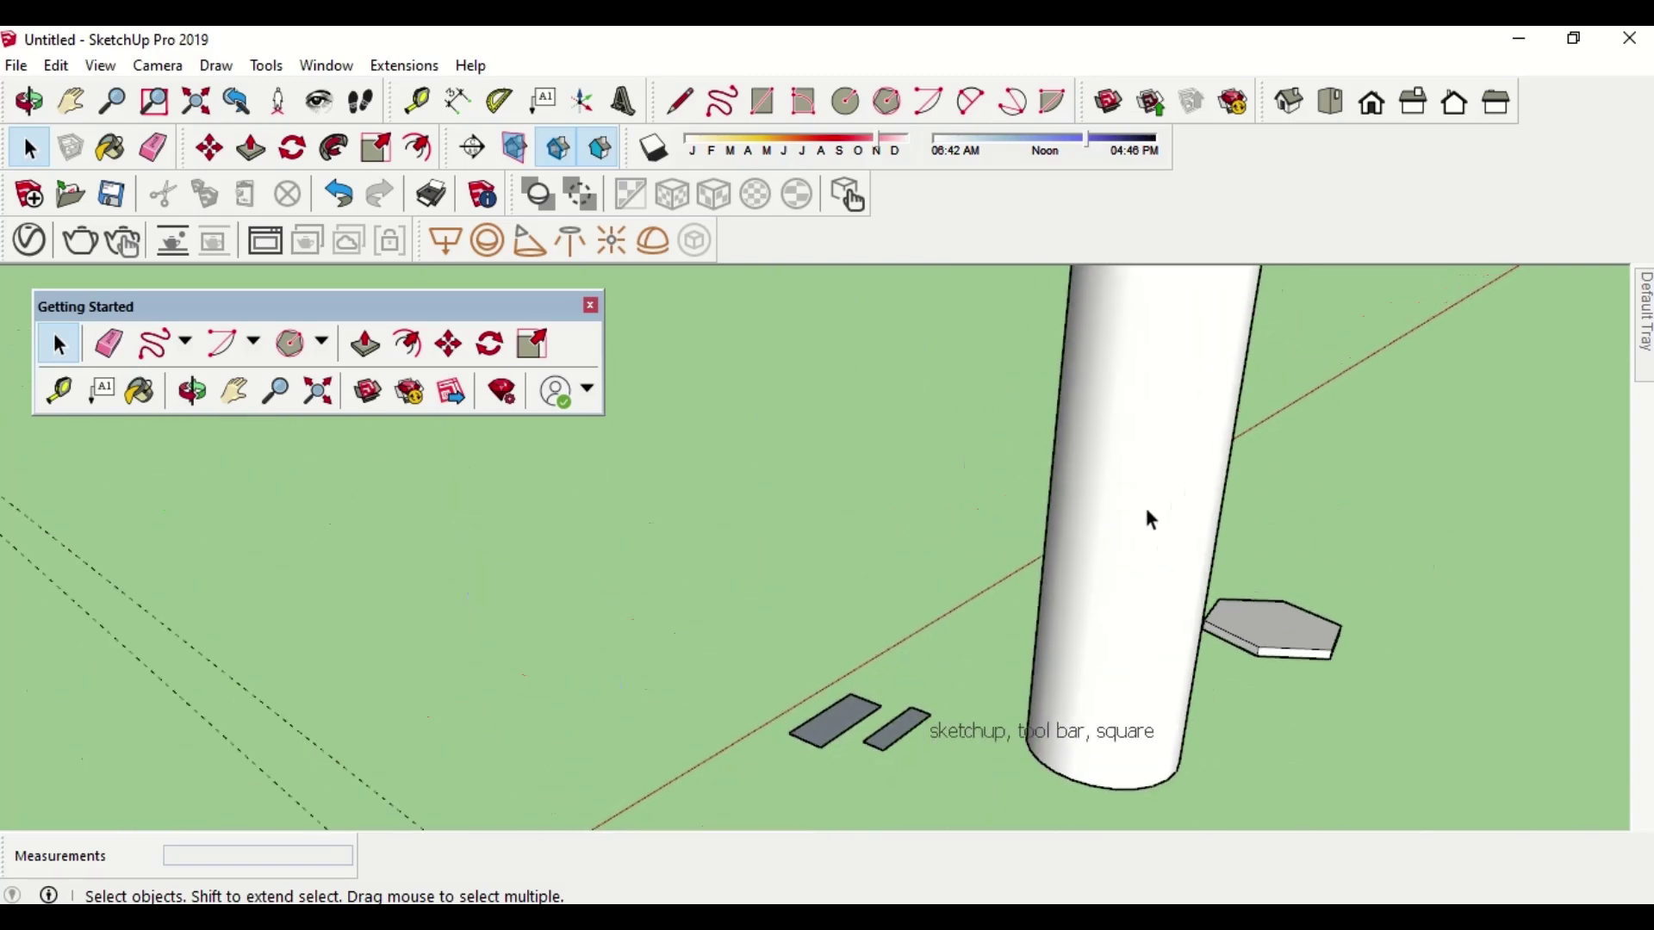
pyautogui.scroll(2, 1152, 519)
pyautogui.scroll(5, 1149, 515)
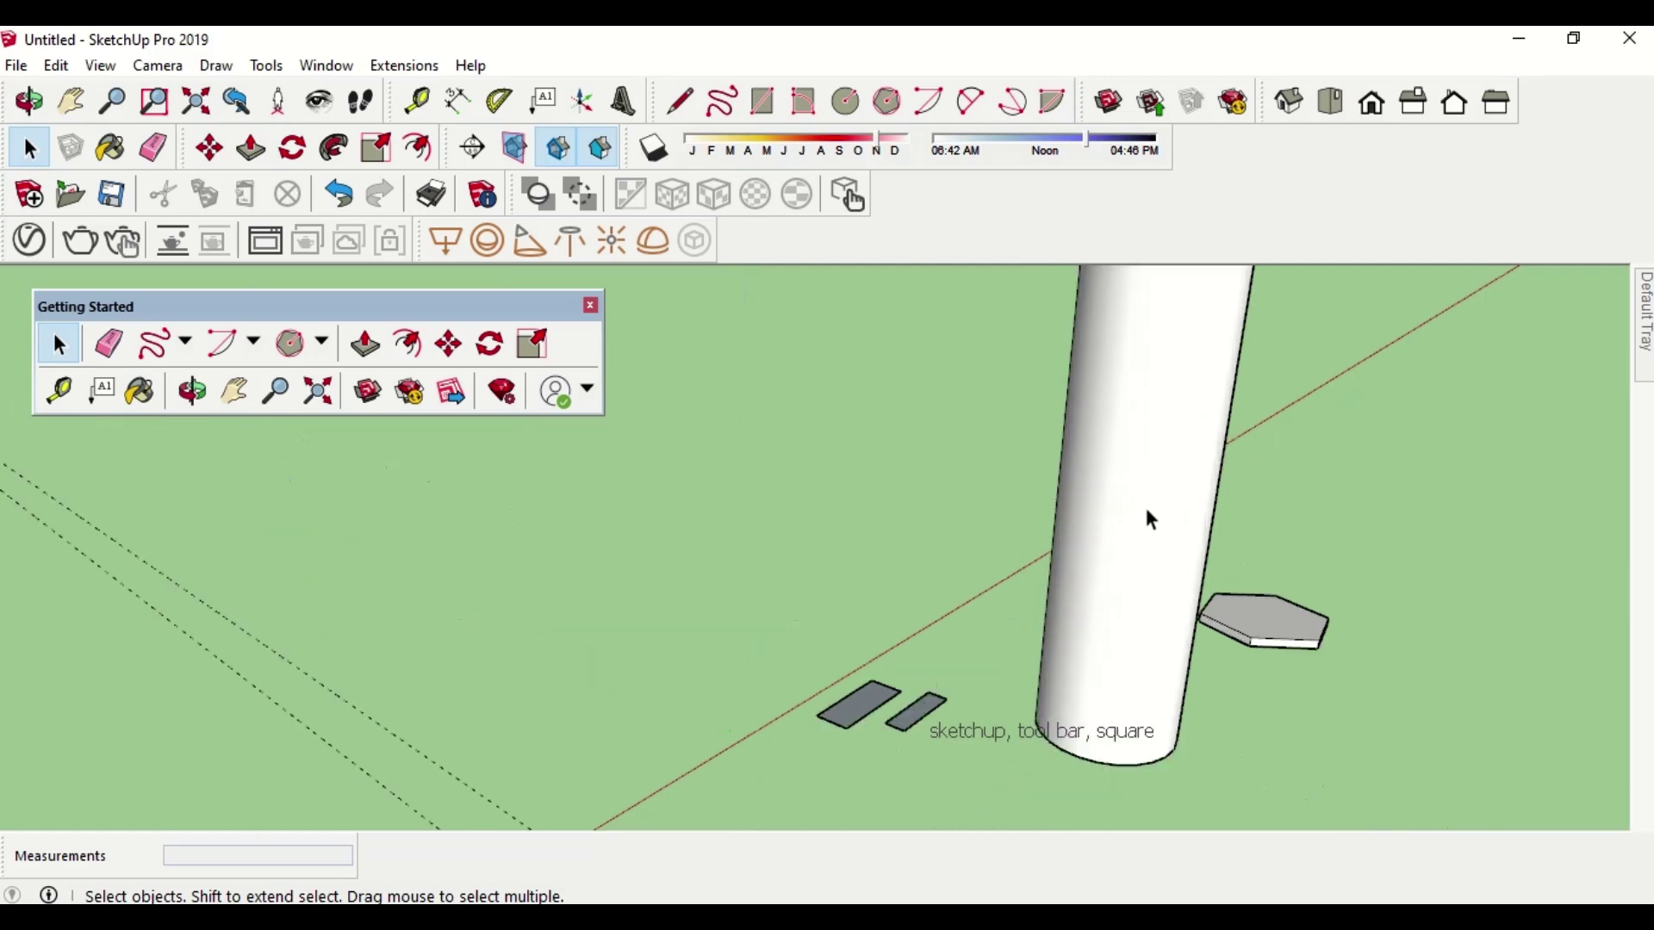
pyautogui.scroll(-3, 1149, 515)
pyautogui.scroll(-4, 1147, 513)
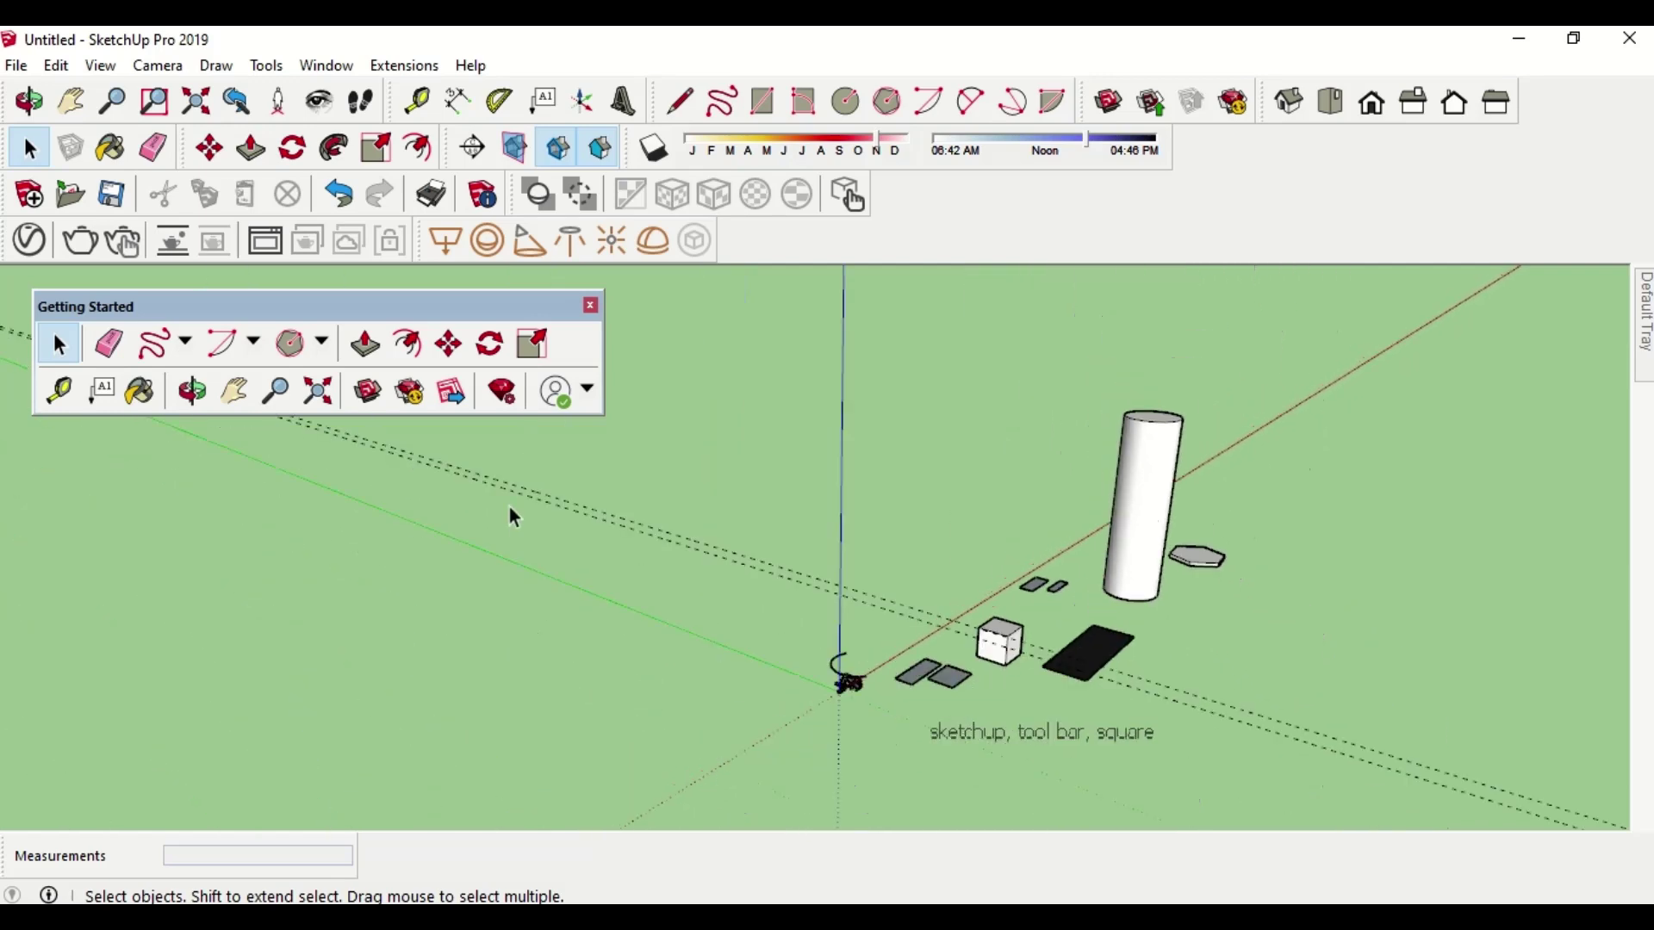
pyautogui.scroll(-1, 494, 561)
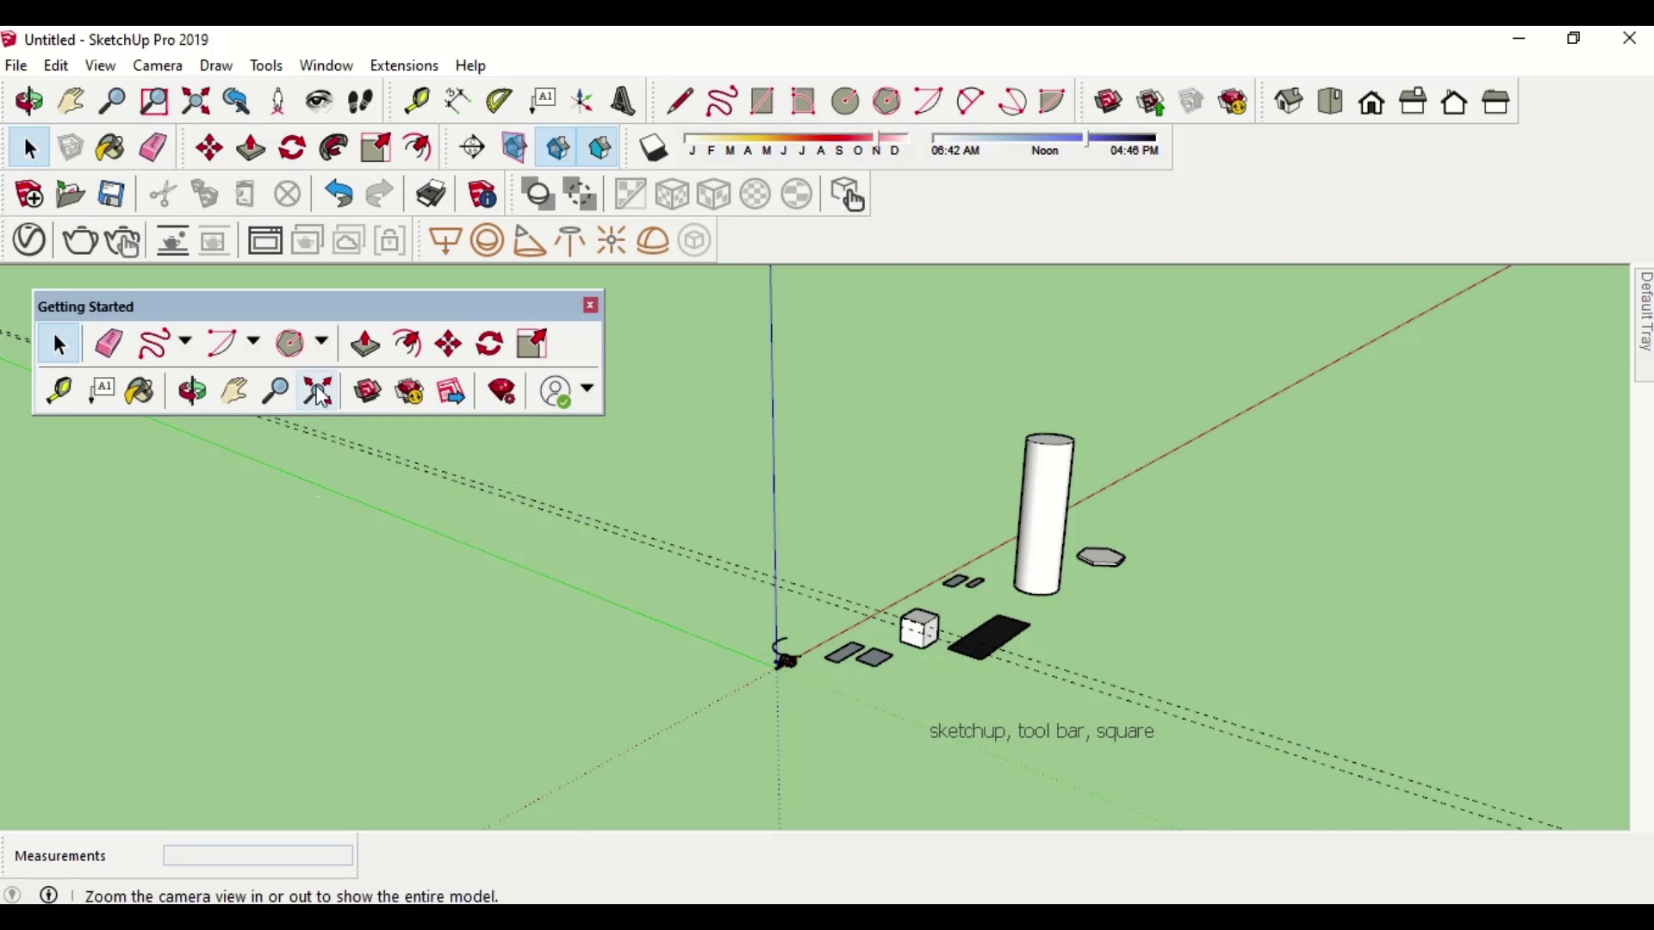
# Fit the entire model in view with Zoom Extents, starting from both a distant view and a close-up of the black rectangle
pyautogui.click(321, 397)
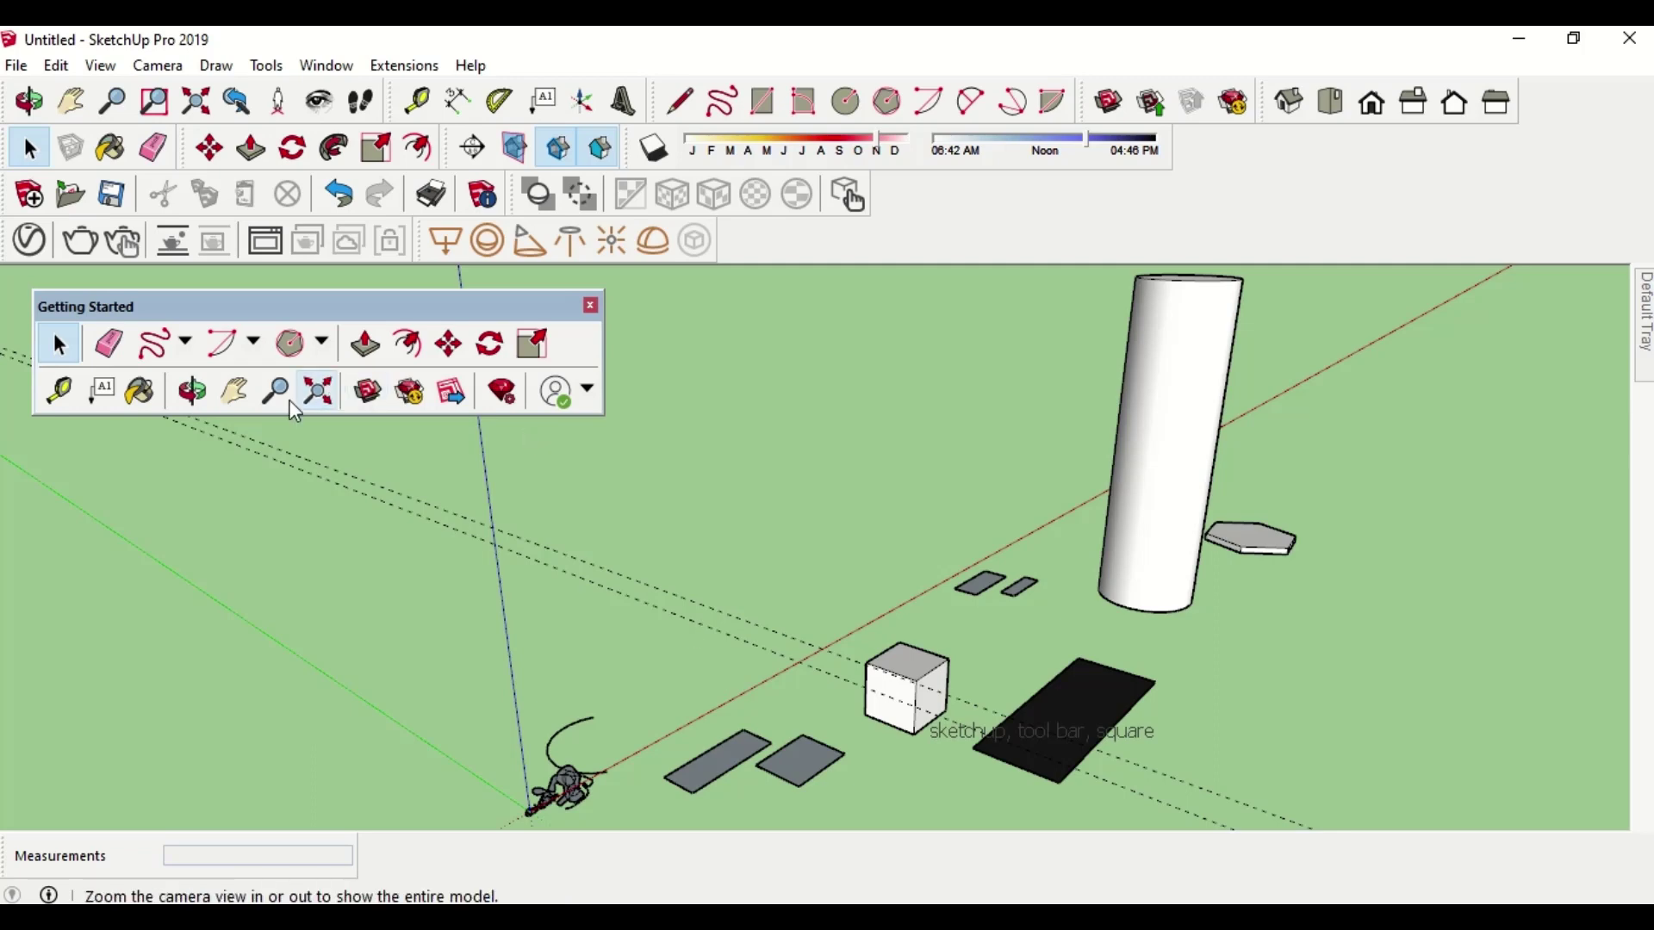
pyautogui.scroll(-2, 482, 710)
pyautogui.scroll(-5, 481, 701)
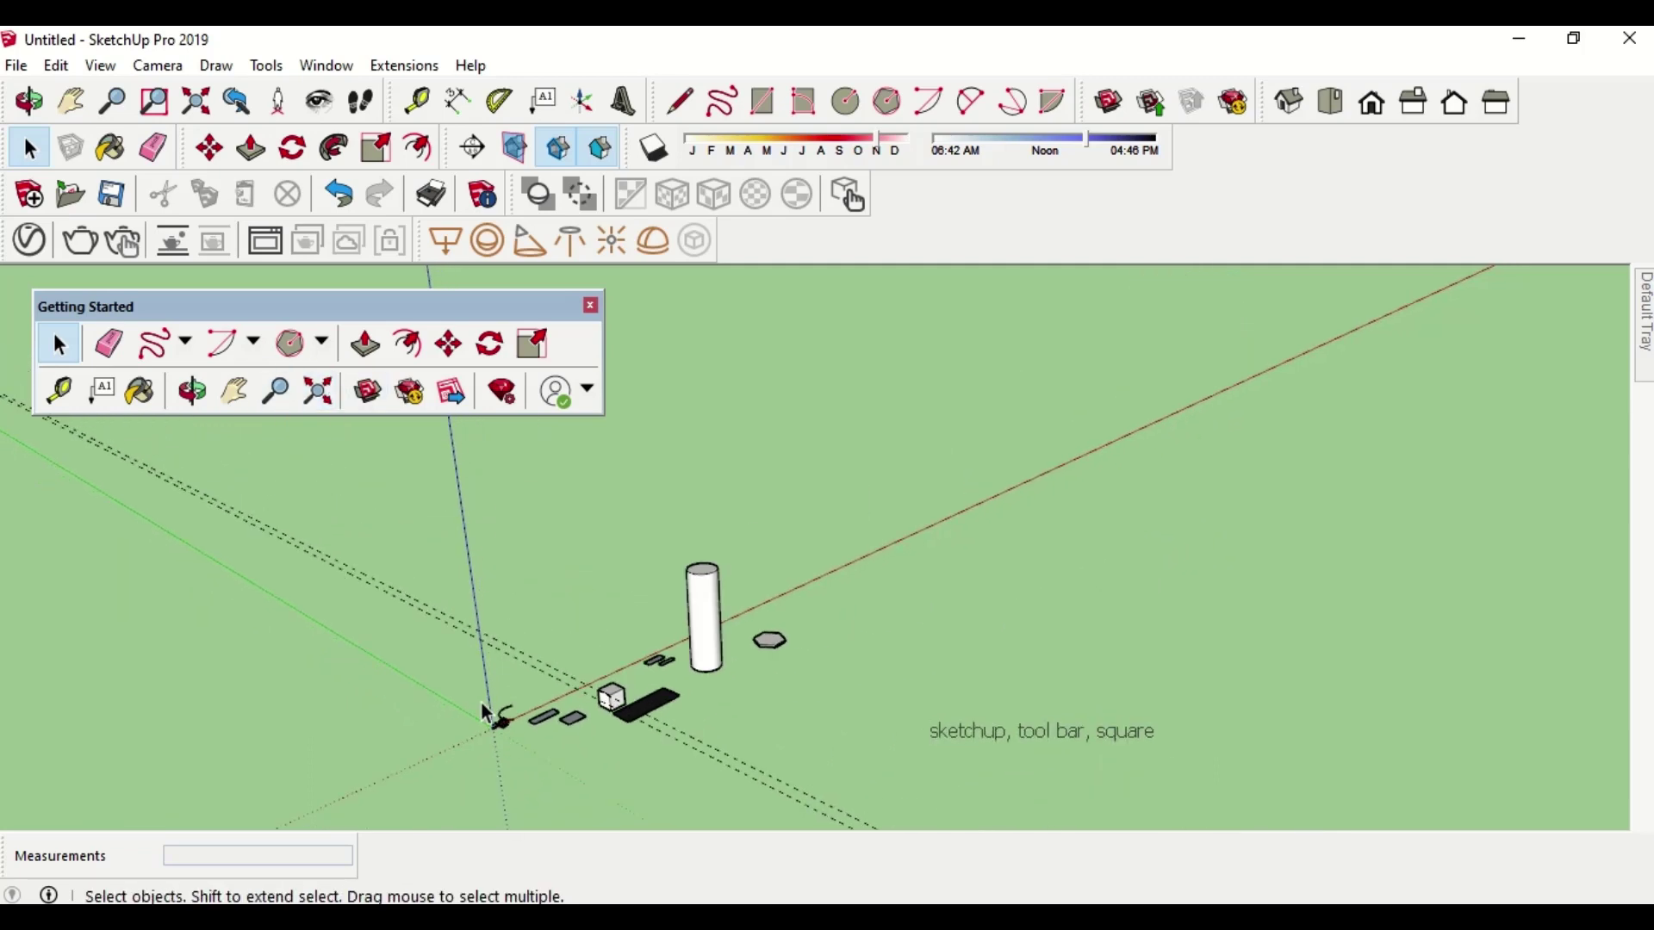
pyautogui.click(319, 390)
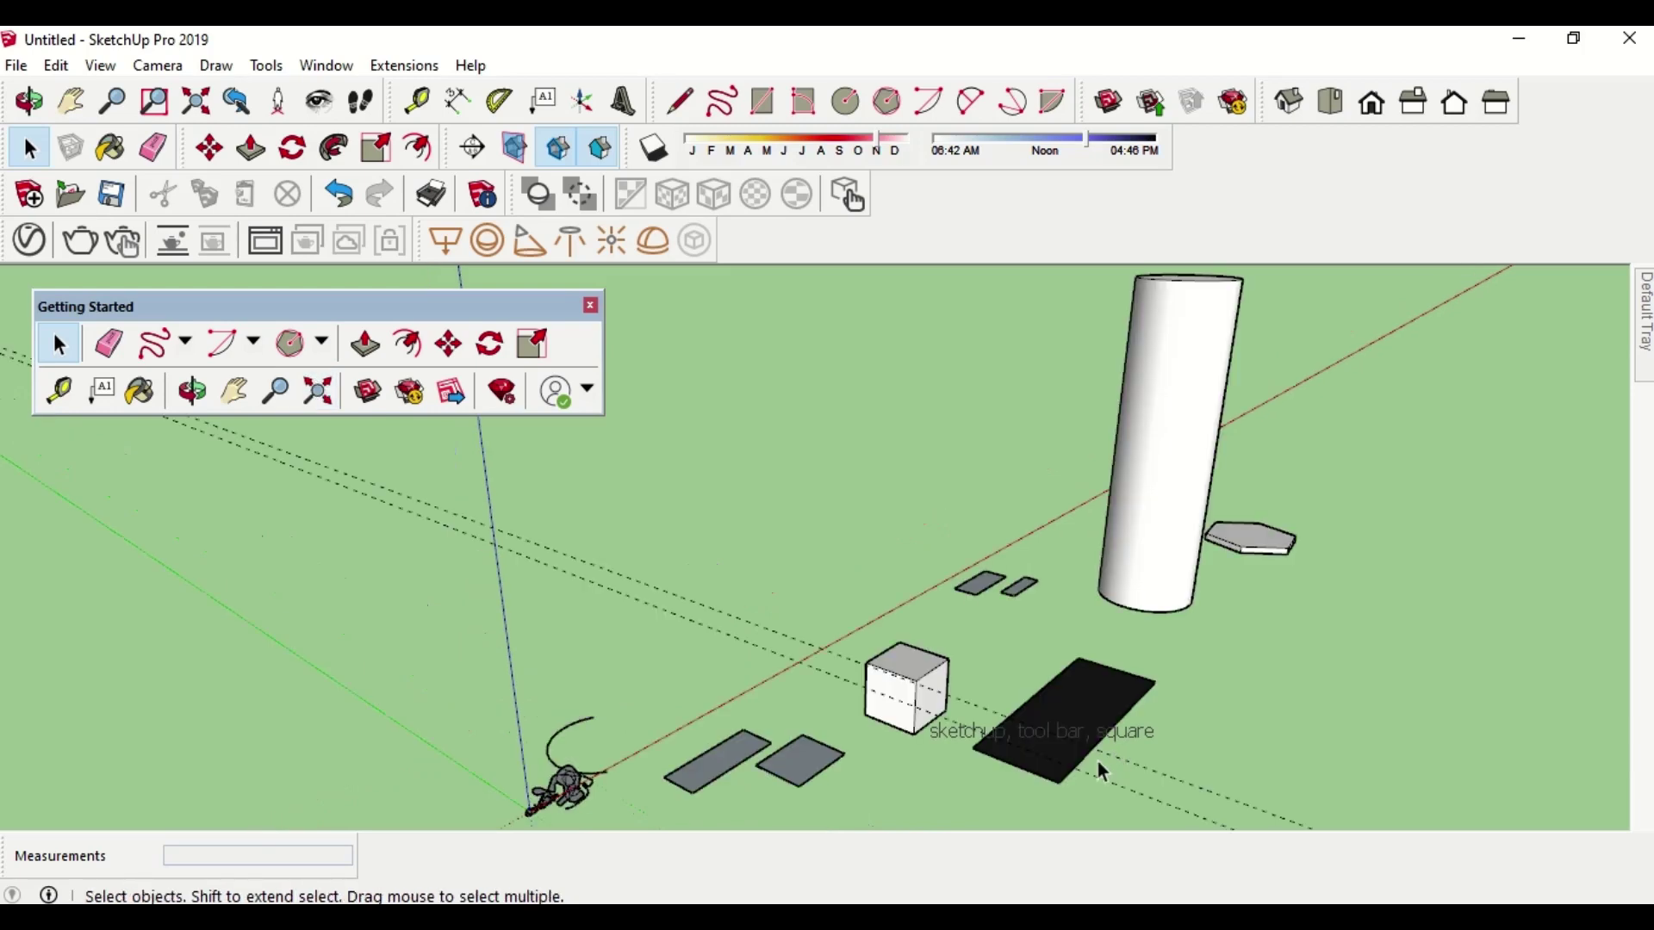
pyautogui.scroll(4, 1073, 751)
pyautogui.scroll(6, 1077, 759)
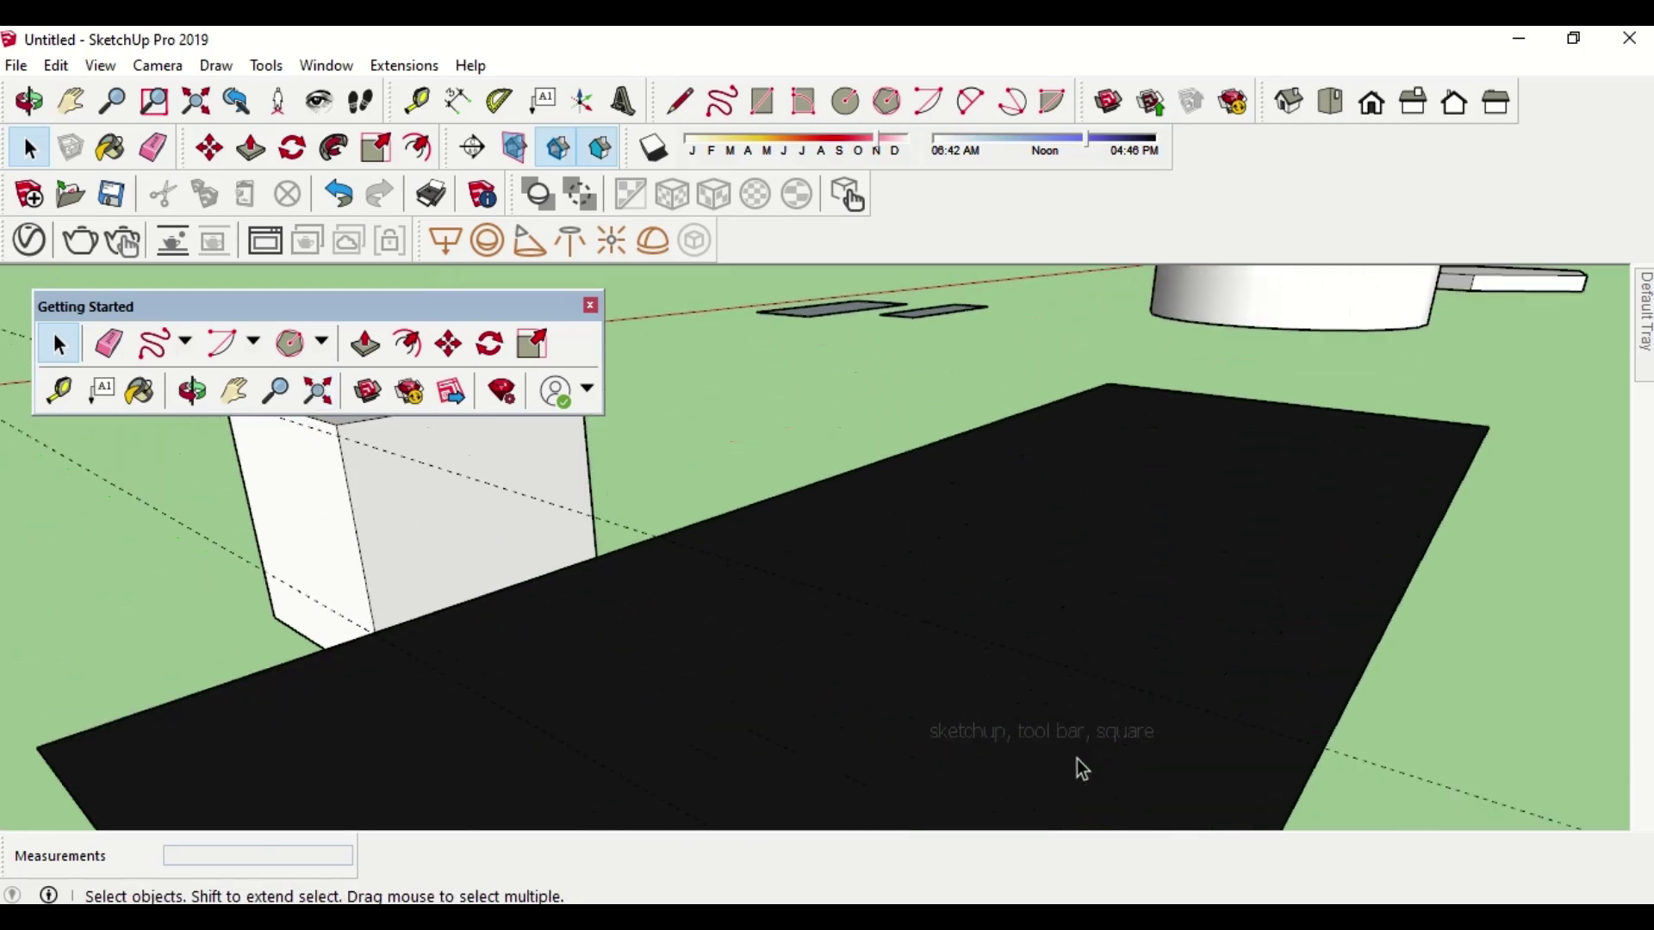
pyautogui.click(318, 392)
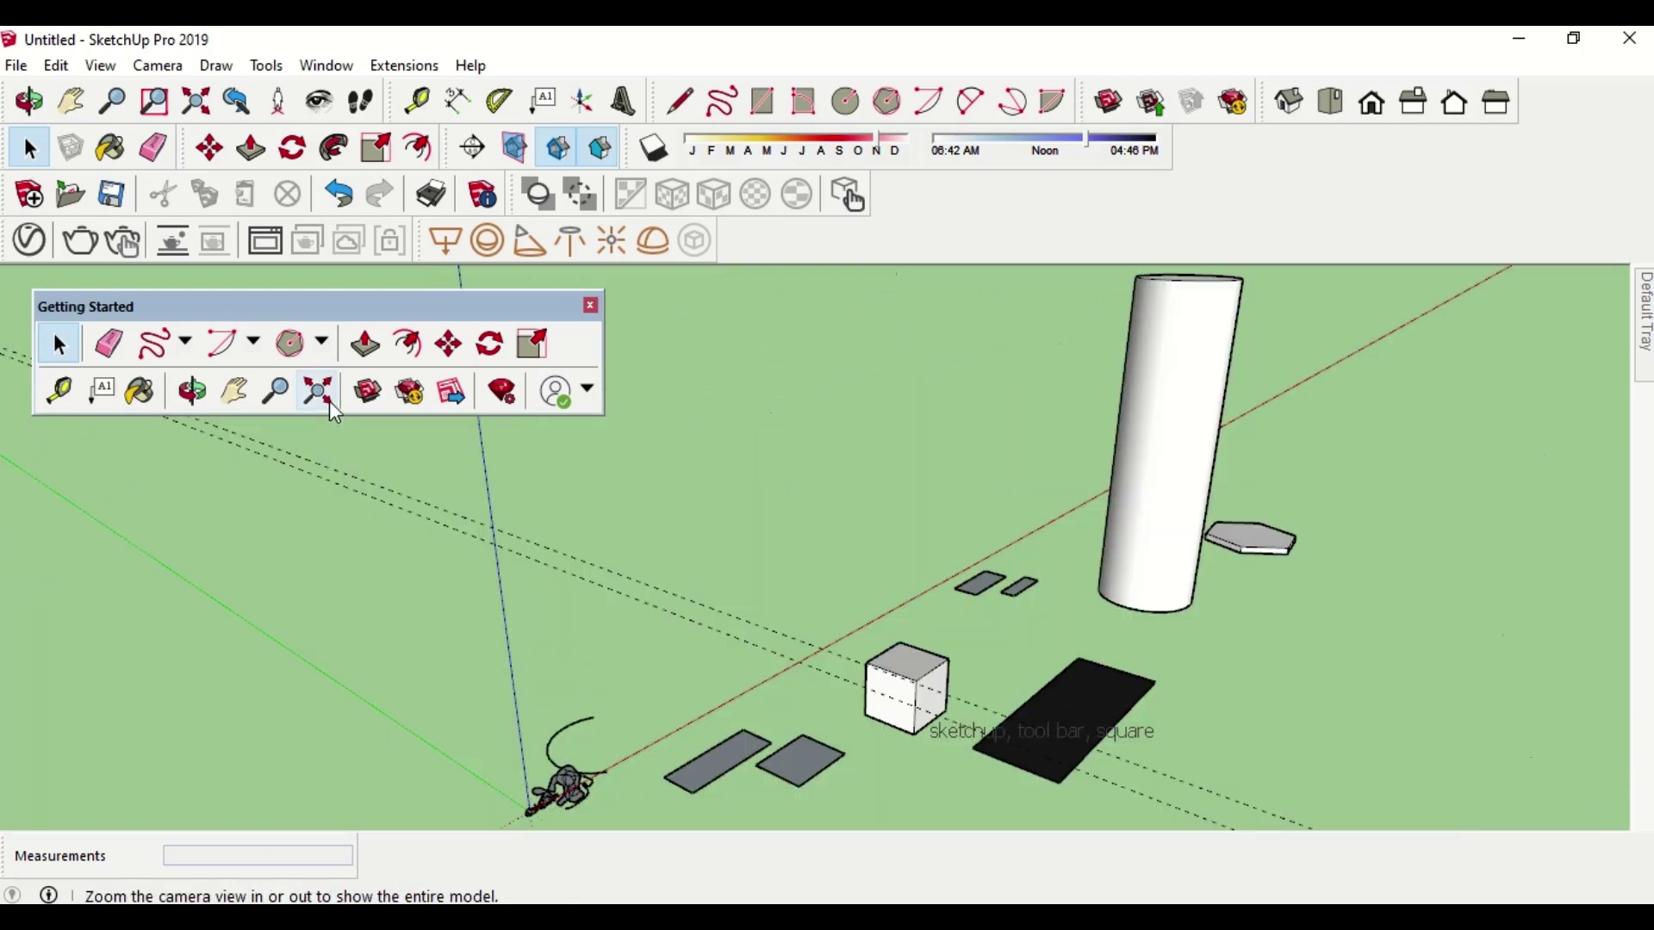
# Examine the freehand curves near the origin up close, and return to the whole model with Zoom Extents
pyautogui.moveTo(803, 634); pyautogui.dragTo(685, 798, button='middle')
pyautogui.press('space')
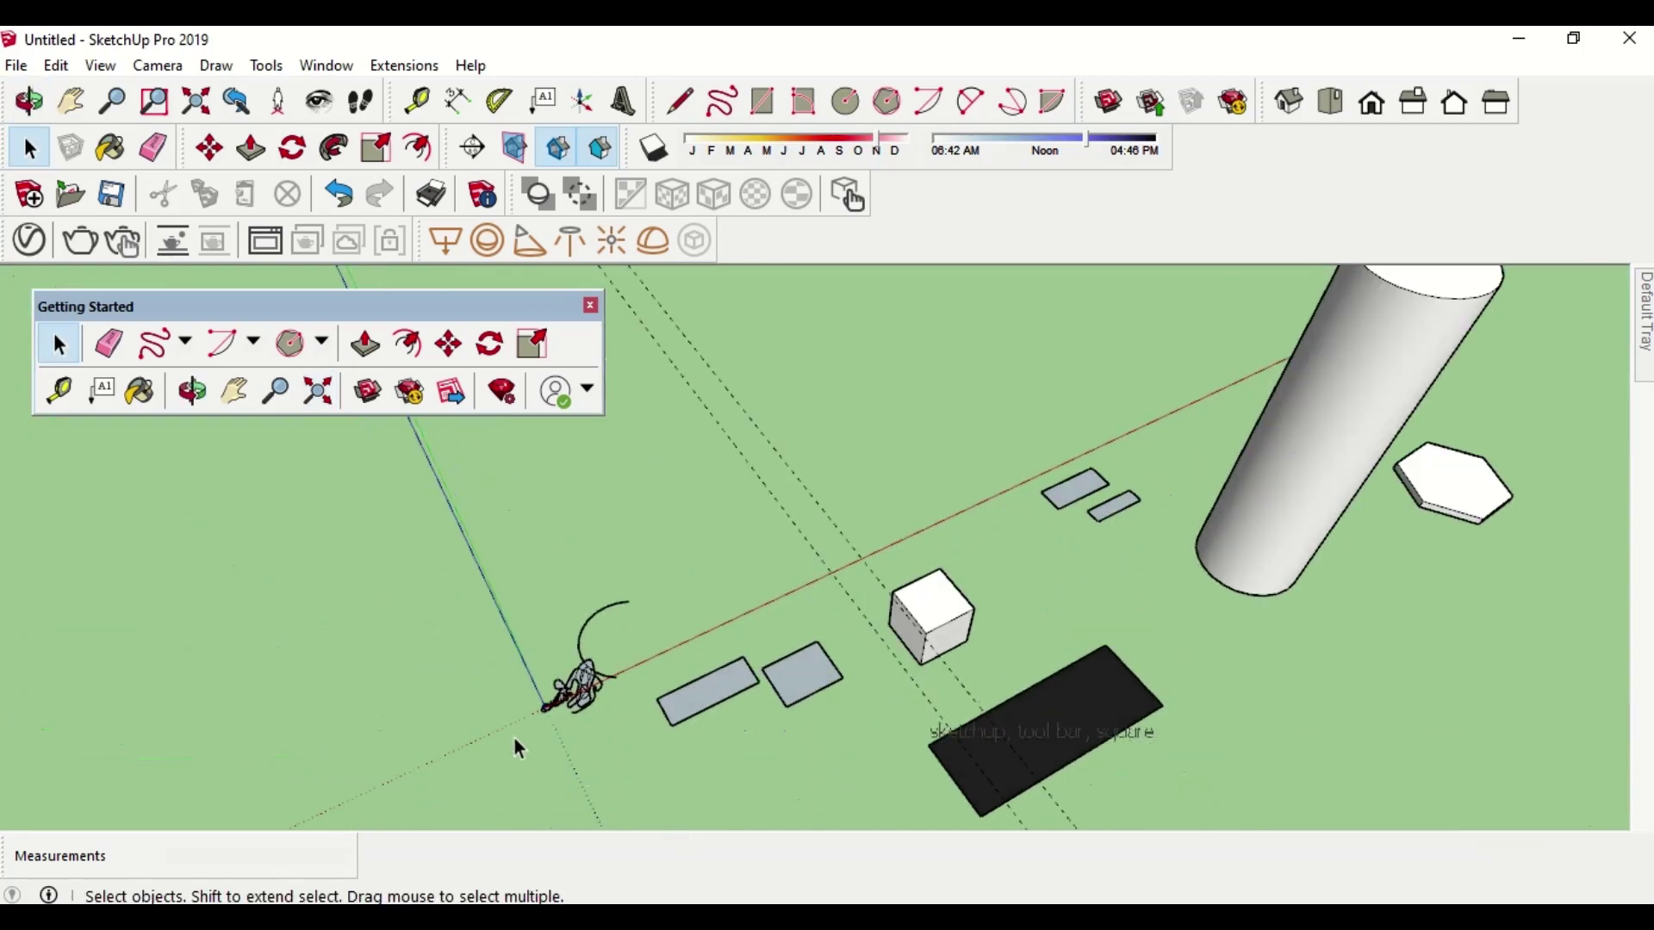
pyautogui.scroll(5, 517, 746)
pyautogui.scroll(5, 600, 689)
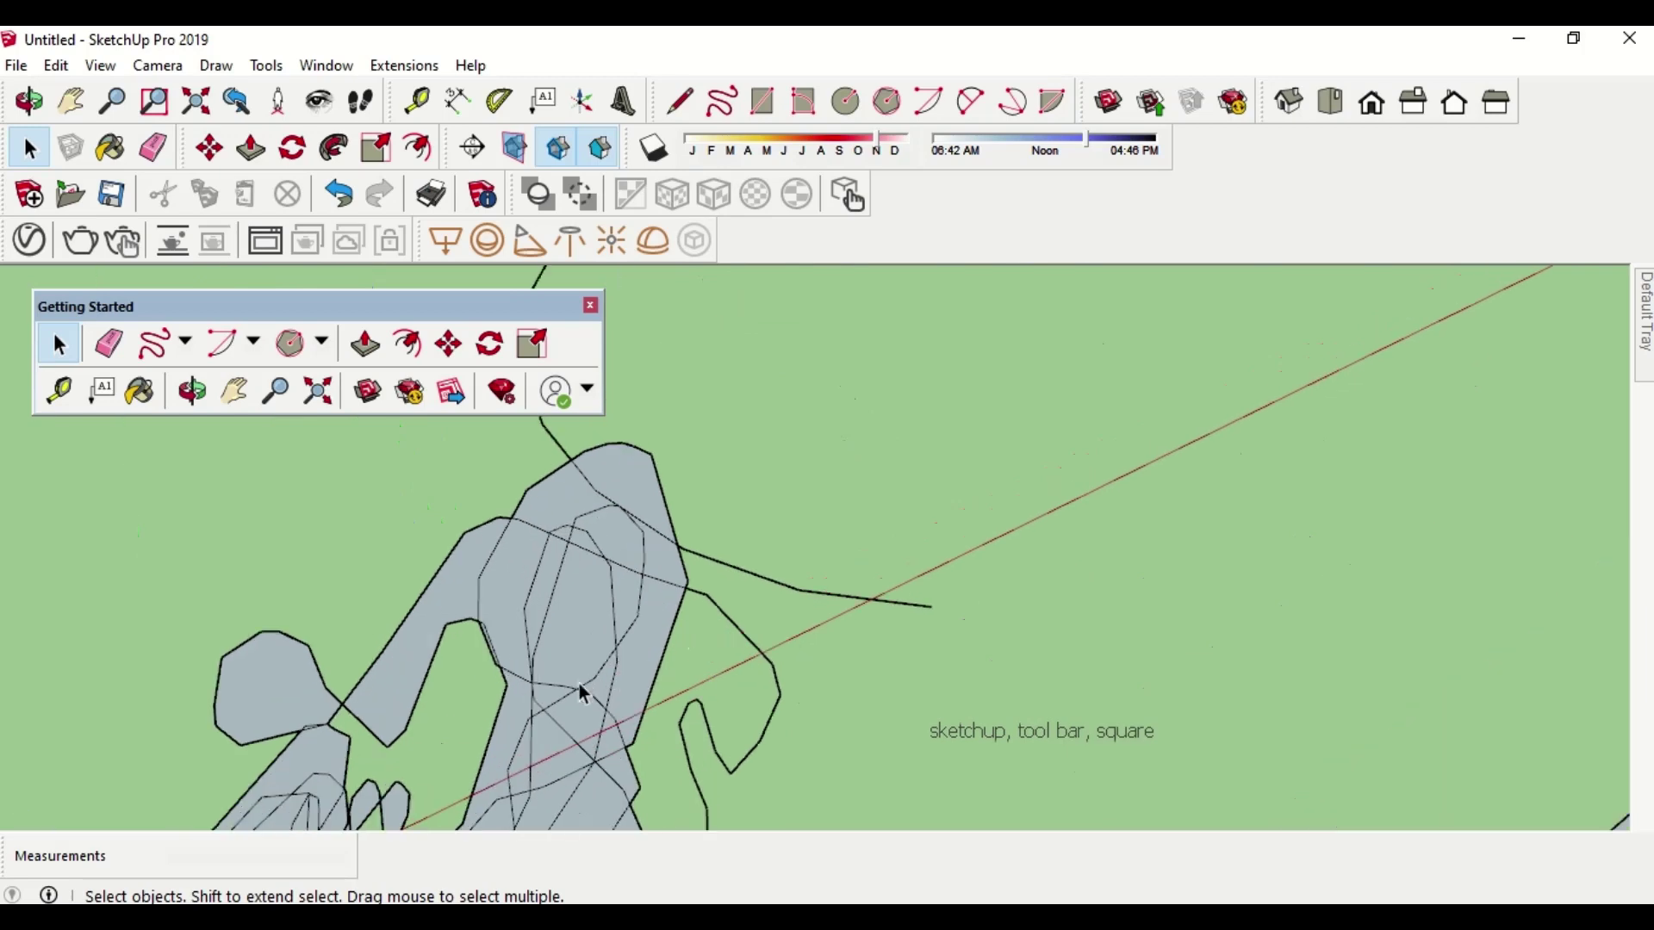
pyautogui.press('o')
pyautogui.moveTo(709, 565); pyautogui.dragTo(746, 456)
pyautogui.moveTo(746, 455); pyautogui.dragTo(567, 656, button='middle')
pyautogui.scroll(1, 569, 656)
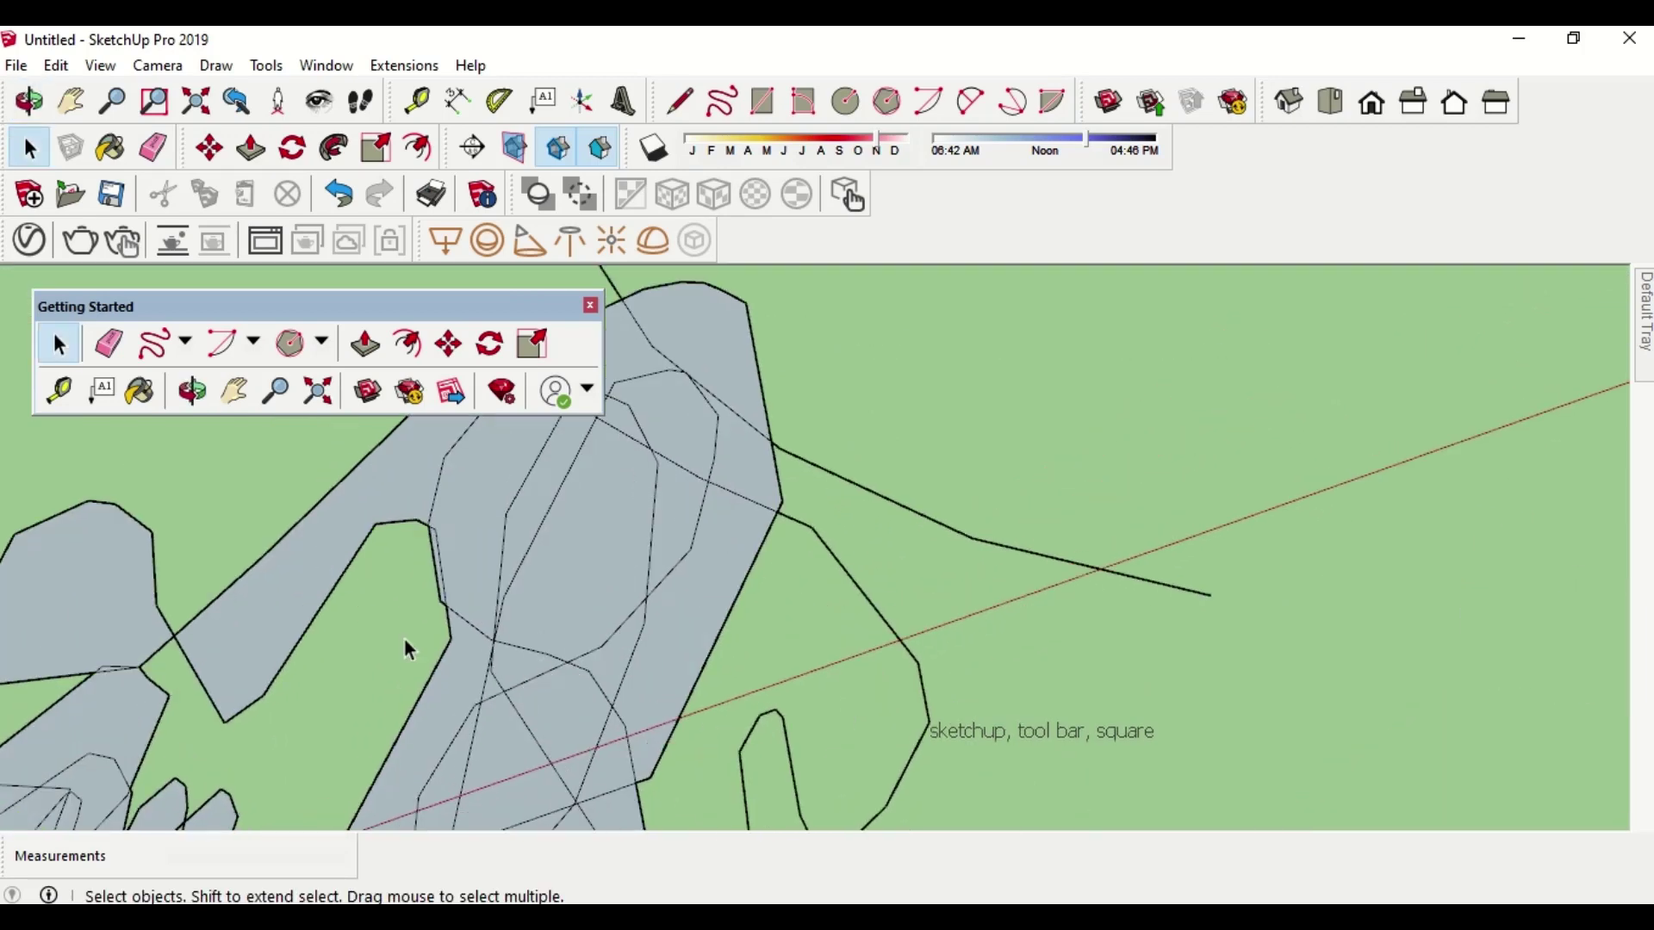
pyautogui.click(318, 392)
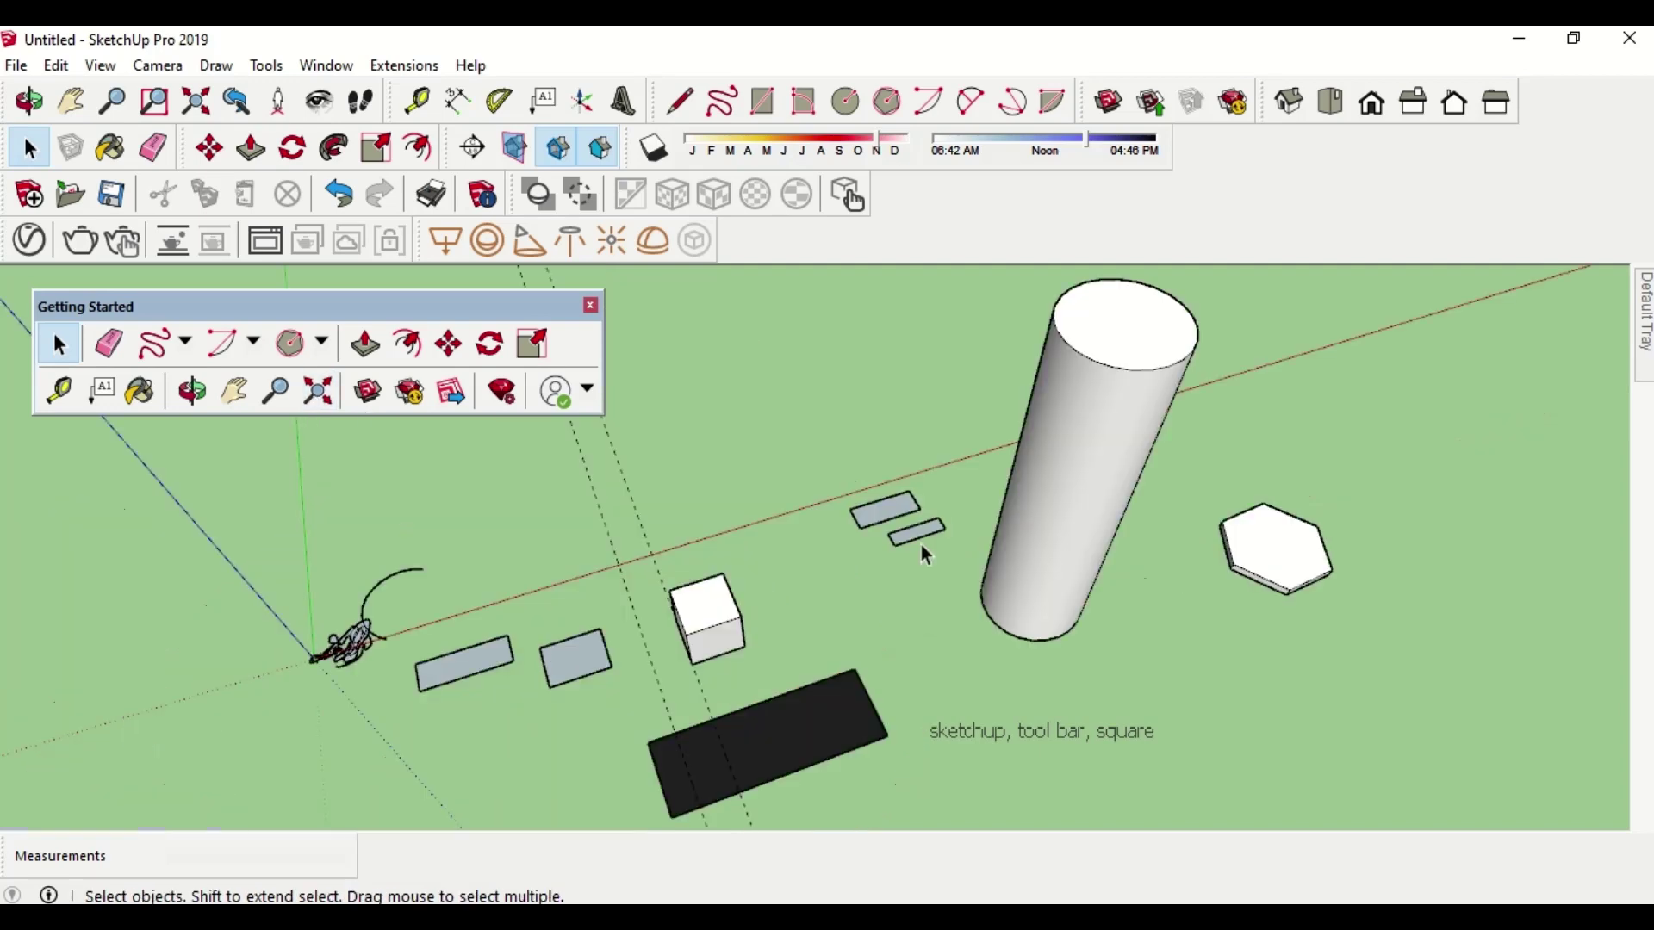